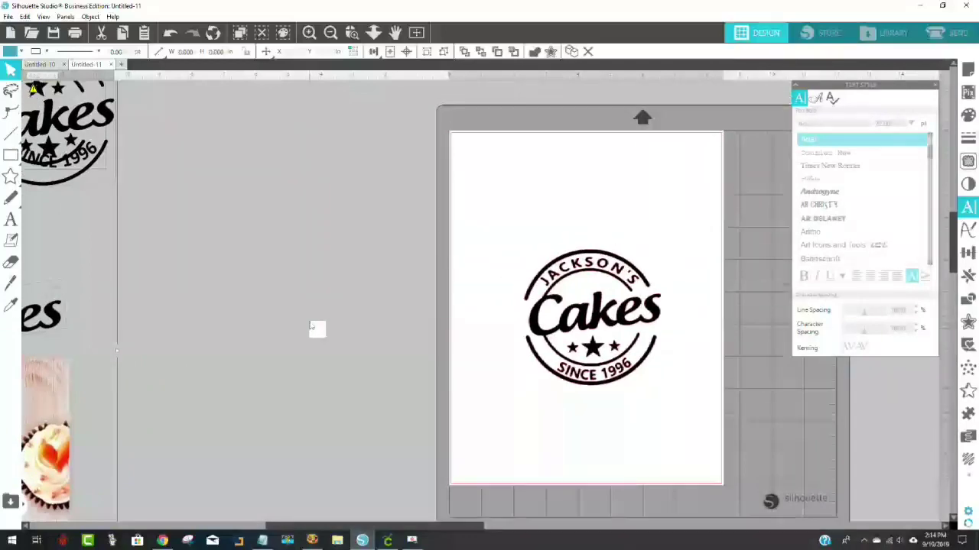
Move the Jackson's Cakes logo off the page onto the empty canvas beside the cutting mat.
drag(596, 277, 269, 161)
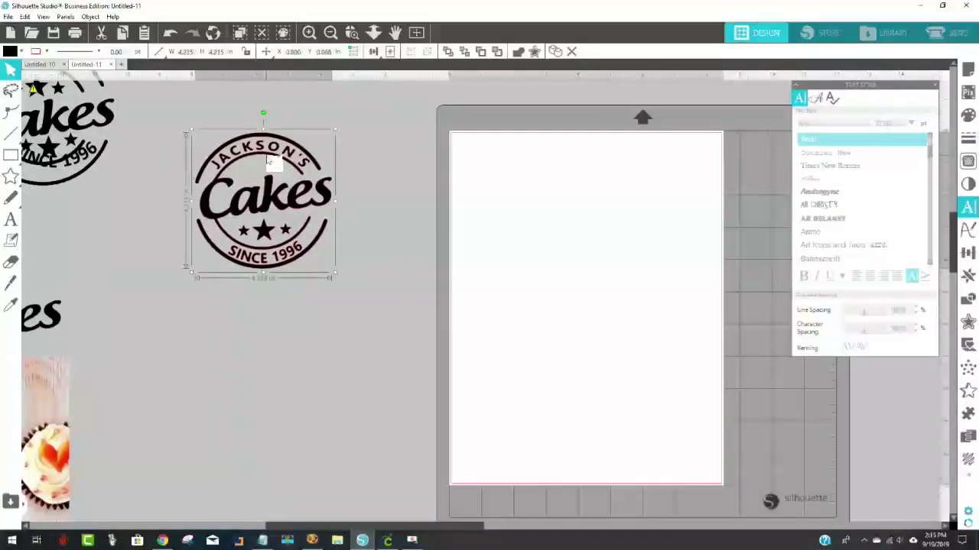
scroll(378, 226, down, 1)
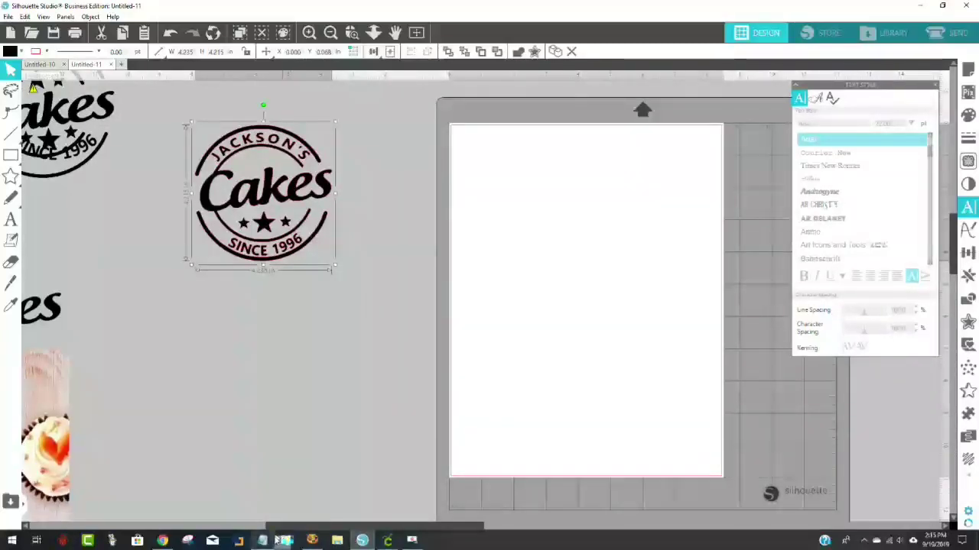
drag(292, 527, 352, 535)
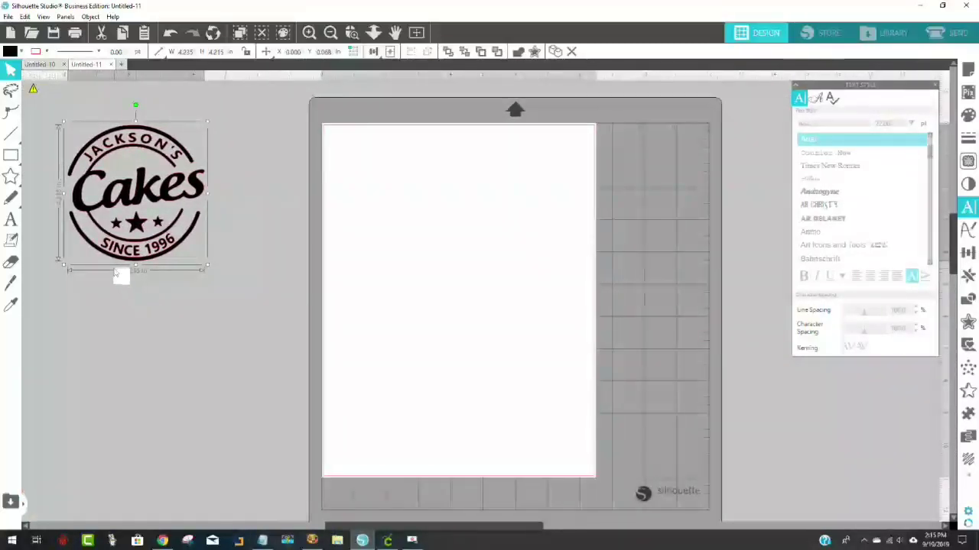
drag(156, 265, 193, 283)
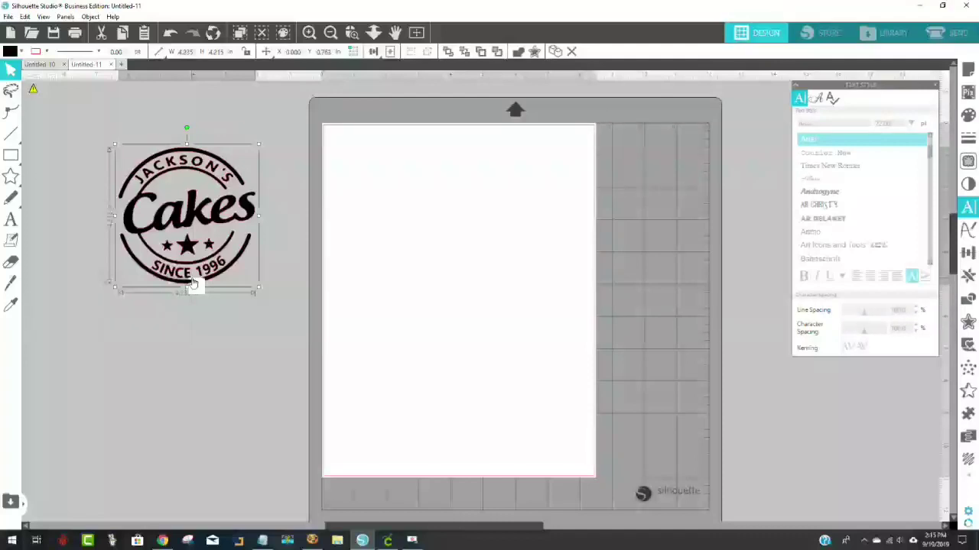
drag(183, 272, 210, 255)
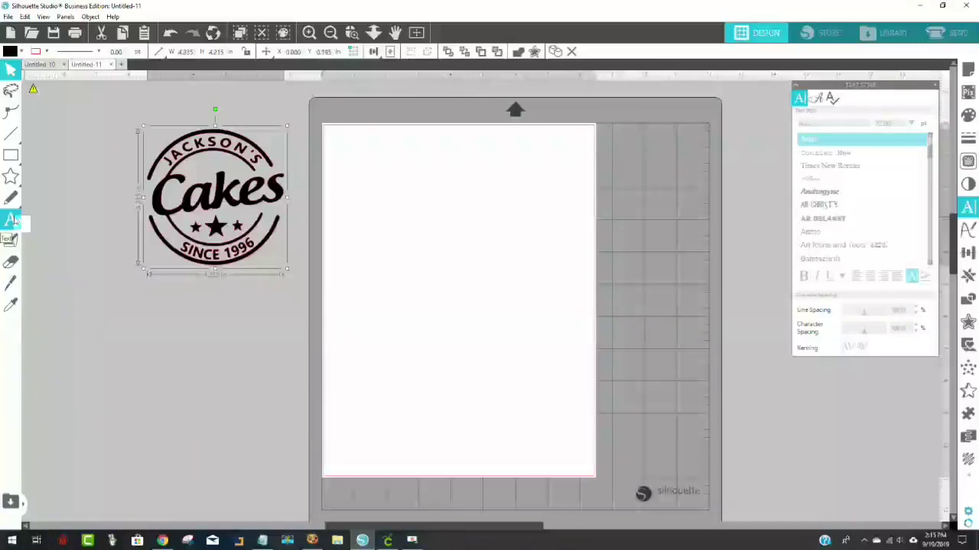
Add the text "Cakes" in the upper part of the page.
click(13, 221)
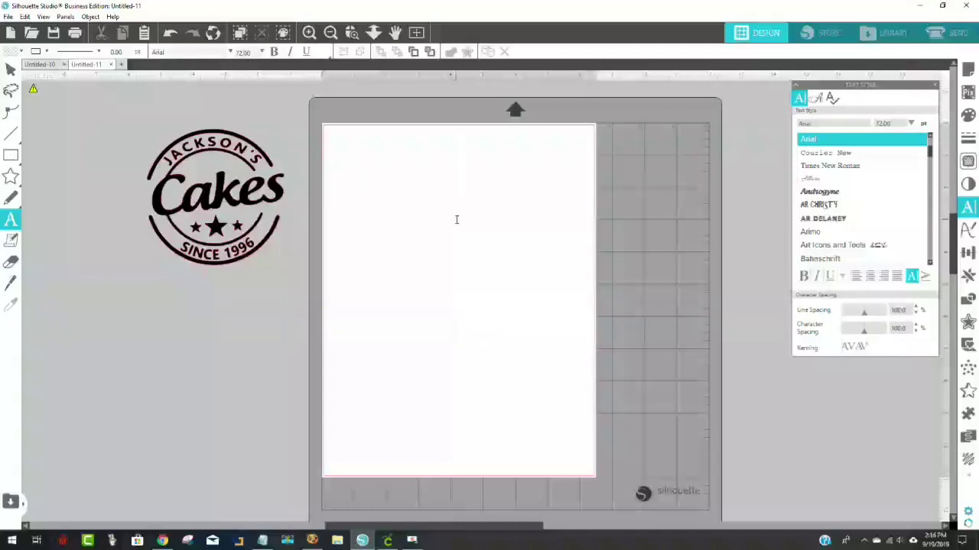
click(388, 204)
key(Escape)
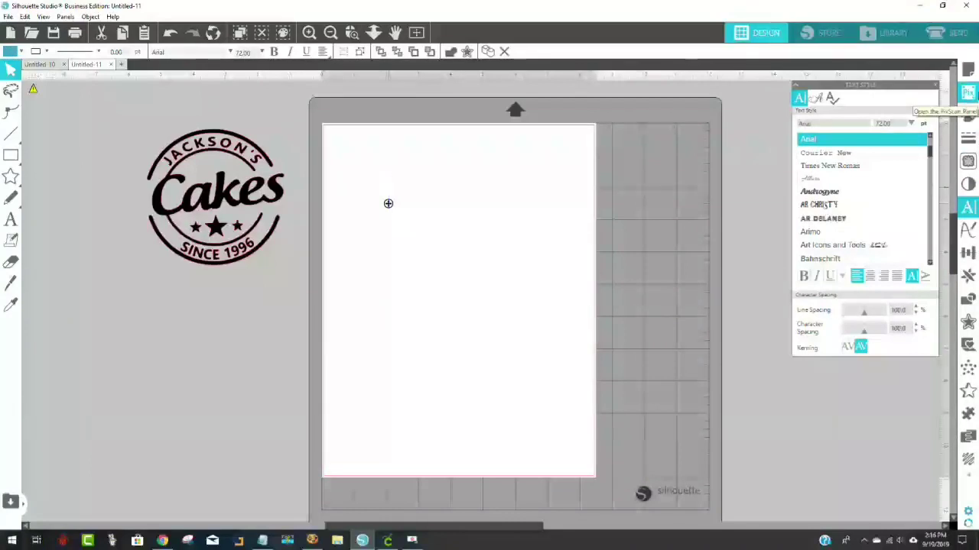
text(C)
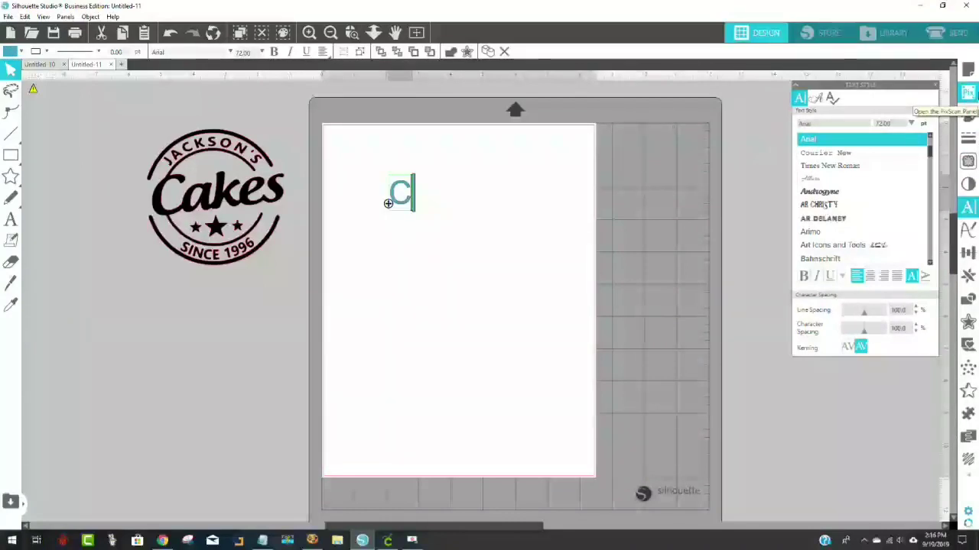
text(akes)
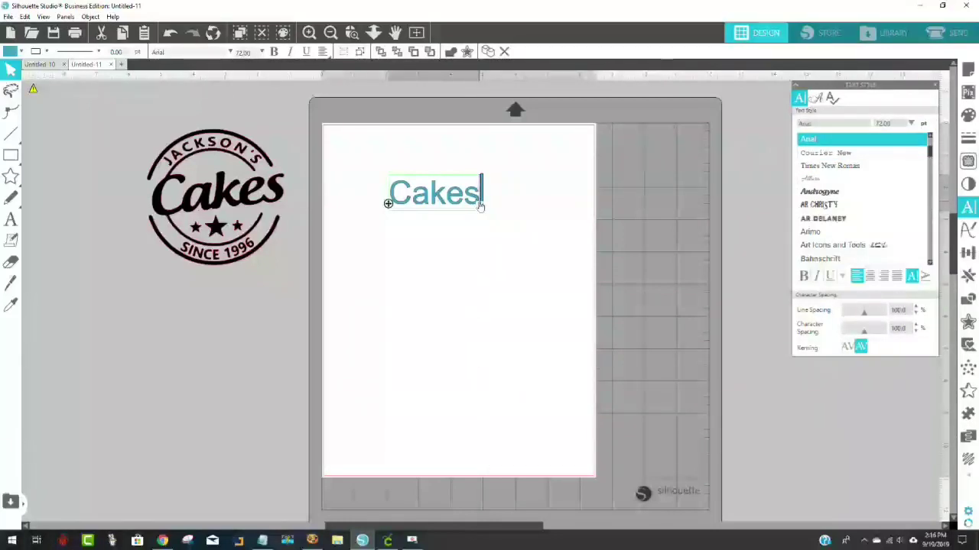
click(495, 250)
Set the font of the Cakes text to Androgyne.
click(457, 208)
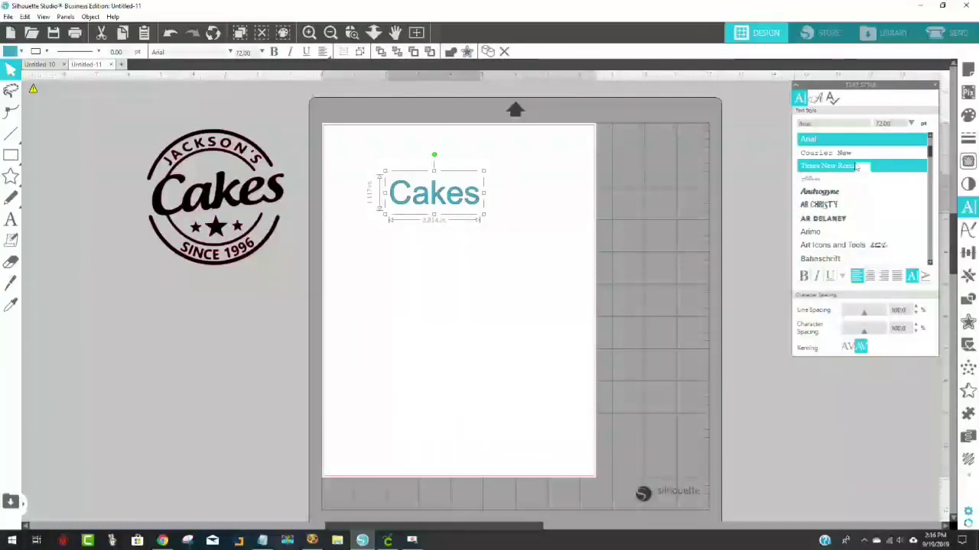
click(968, 208)
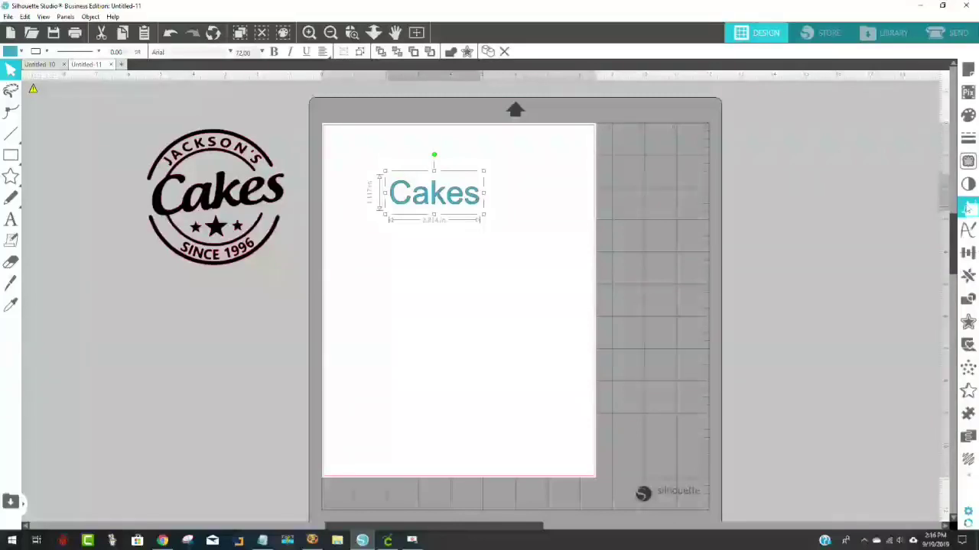
click(968, 207)
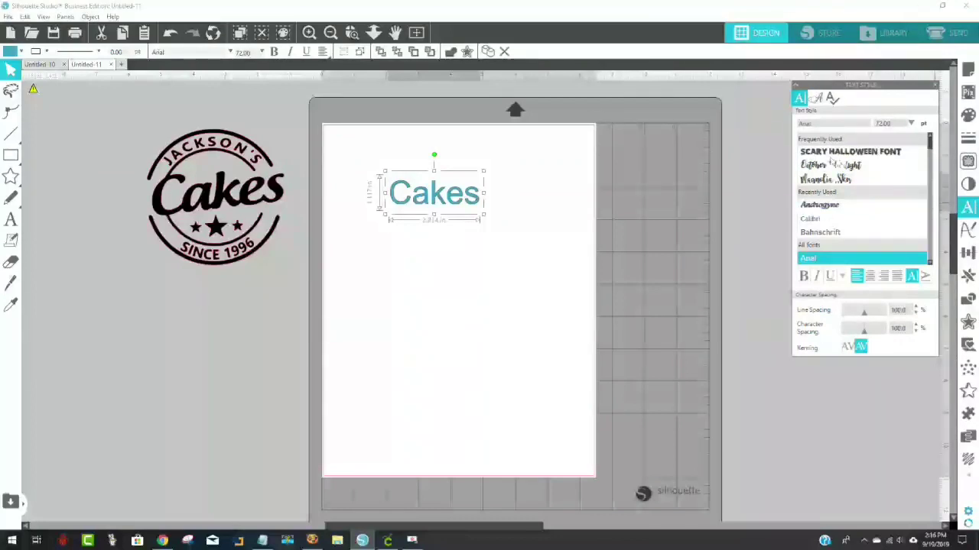
click(833, 207)
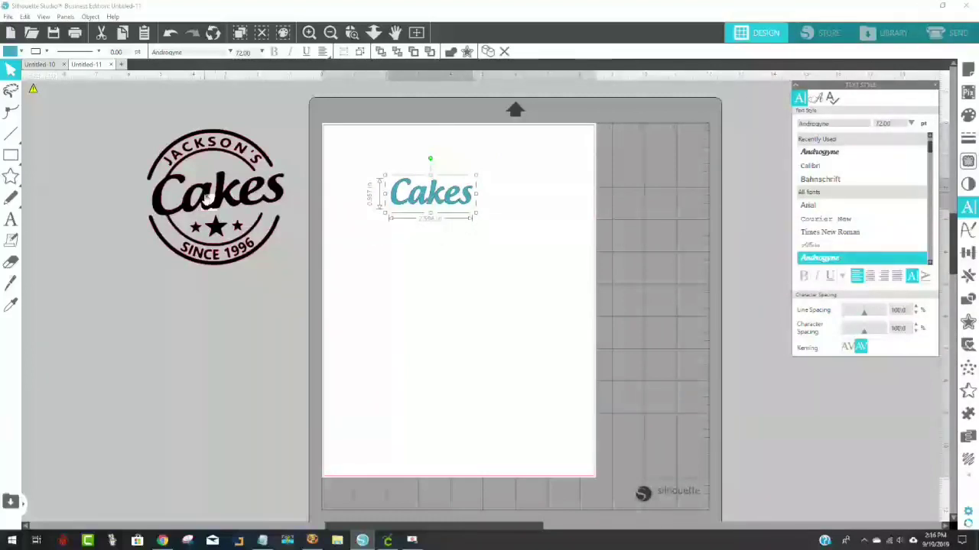
Enlarge the Cakes text to about 108.5 pt and place it off the page beneath the reference logo, shifting the logo up to make room.
drag(207, 197, 231, 197)
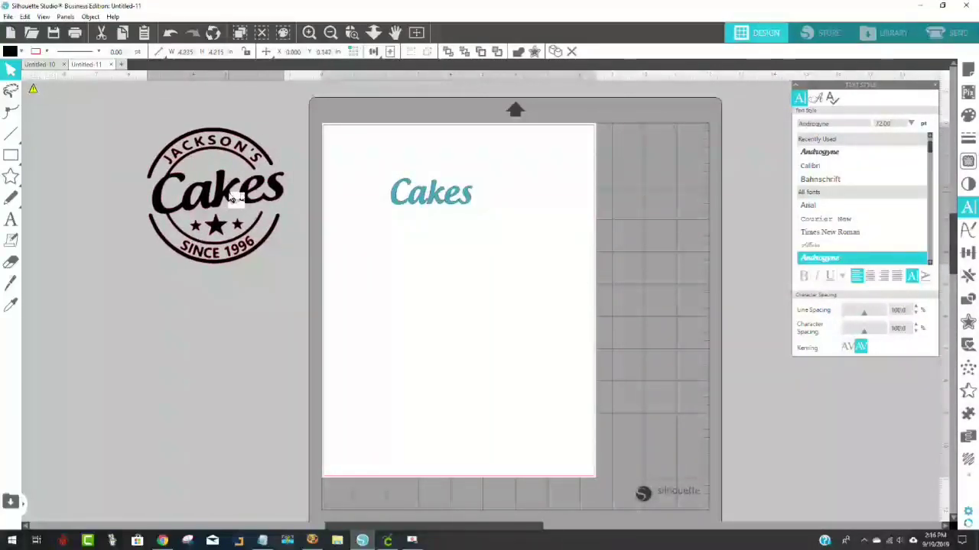
key(Escape)
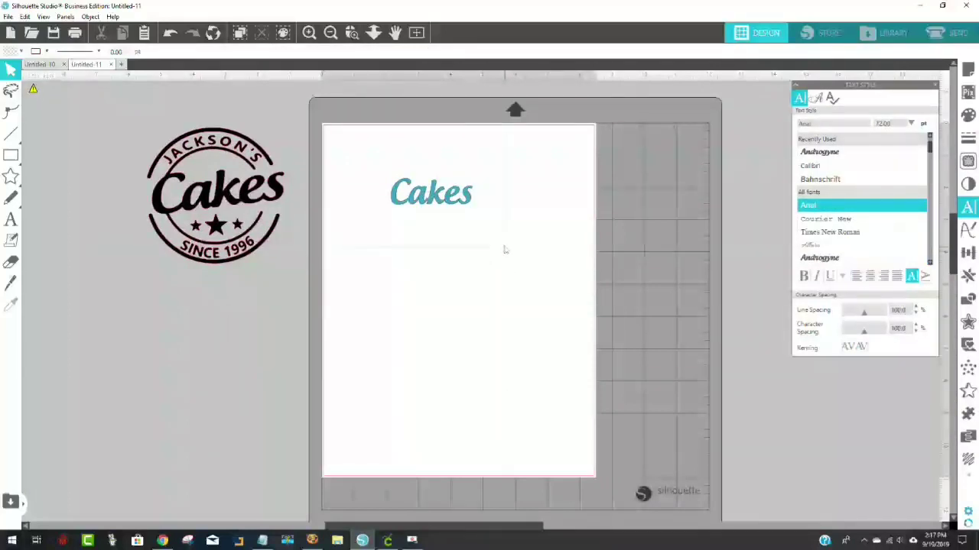
click(459, 205)
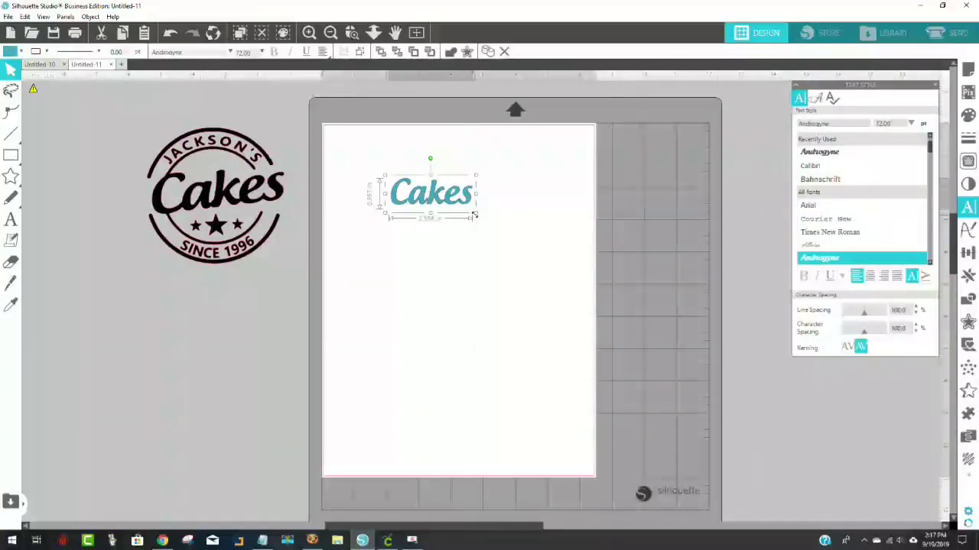
drag(475, 218, 518, 238)
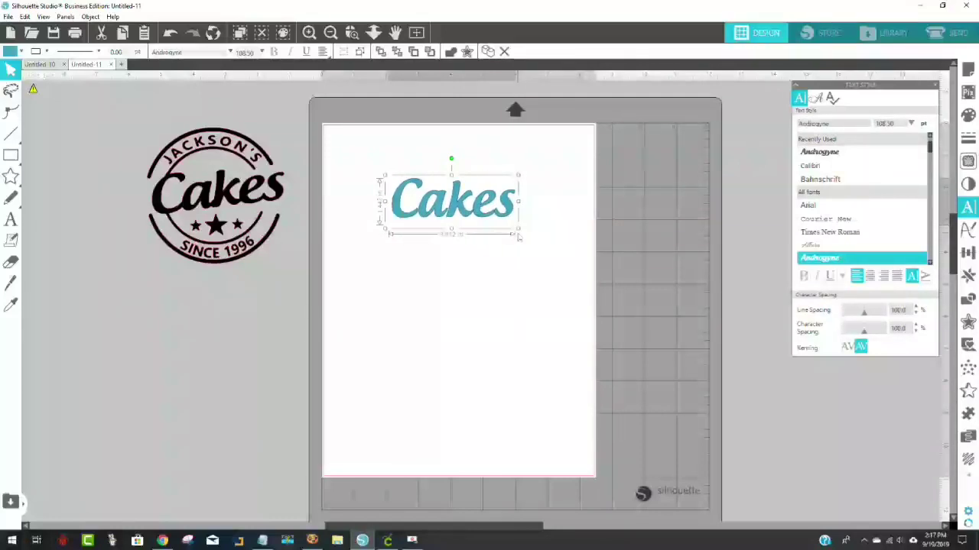
drag(459, 214, 204, 313)
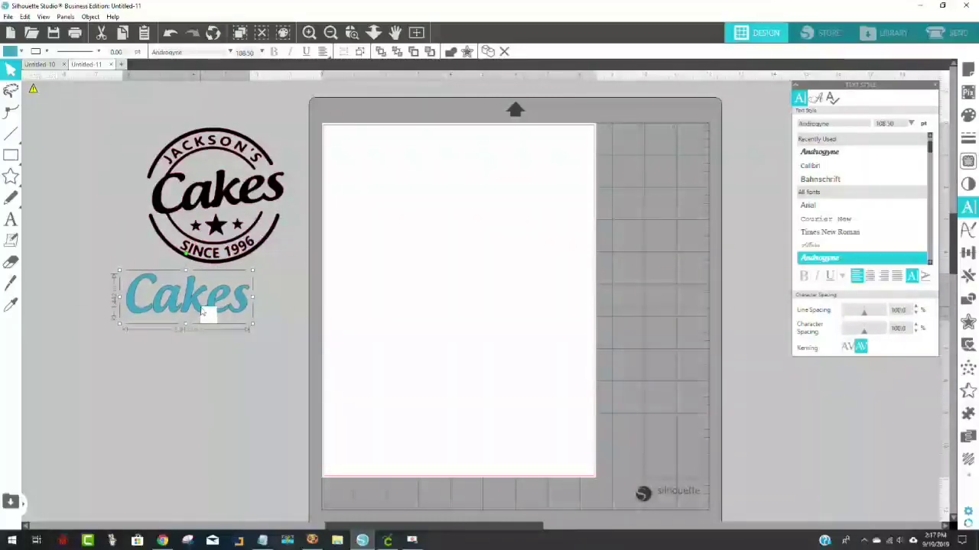
drag(203, 247, 191, 230)
click(243, 240)
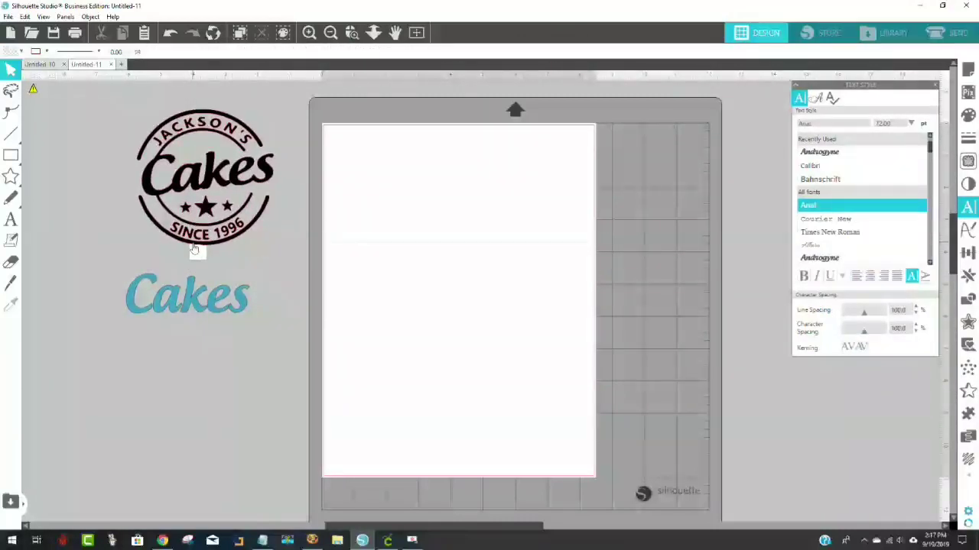
Draw a rectangle about 5.9 in wide and 5.2 in high in the upper part of the page.
mouse_move(6, 200)
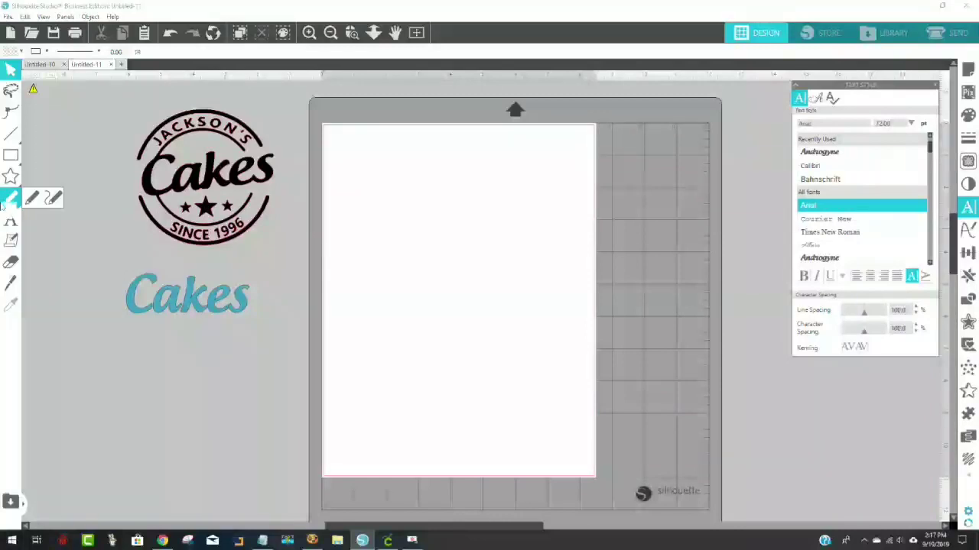
click(11, 156)
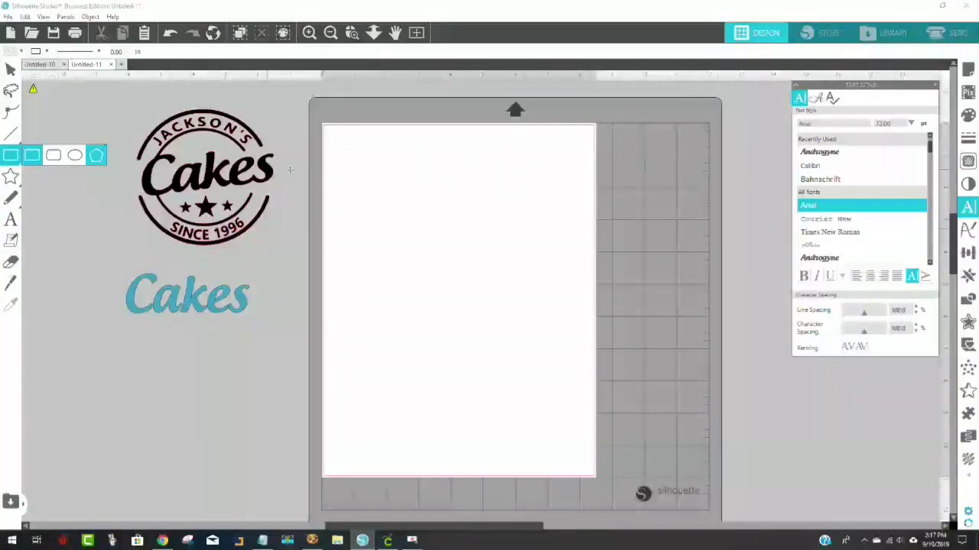
mouse_move(345, 142)
mouse_down()
mouse_move(485, 286)
mouse_move(538, 316)
mouse_up()
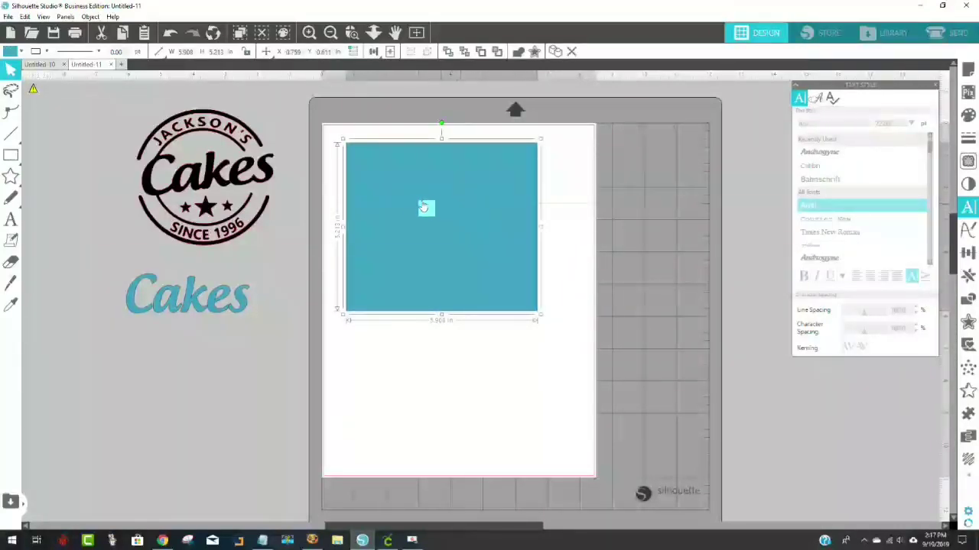
Resize the rectangle to a 5 by 5 in square and shift it slightly toward the page's upper-left corner.
double_click(222, 51)
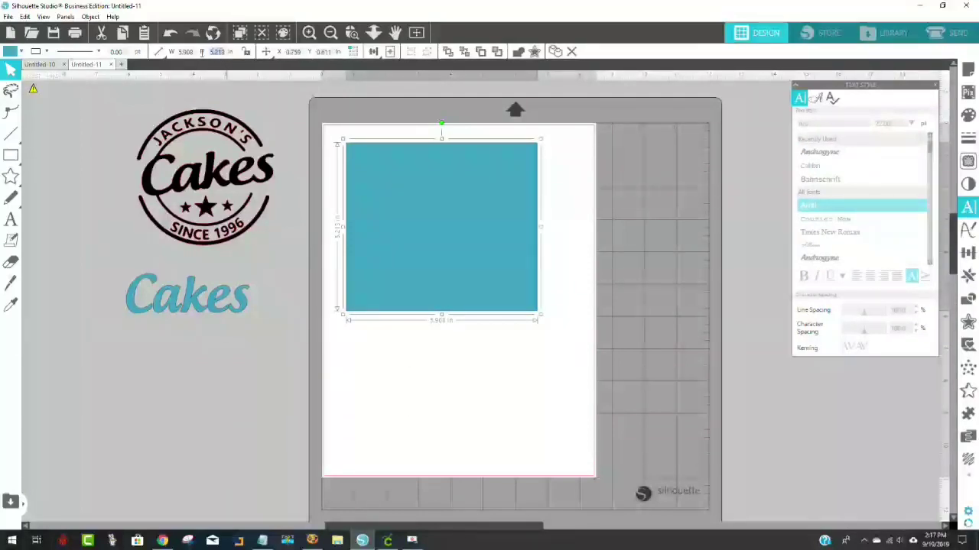
text(5)
key(Tab)
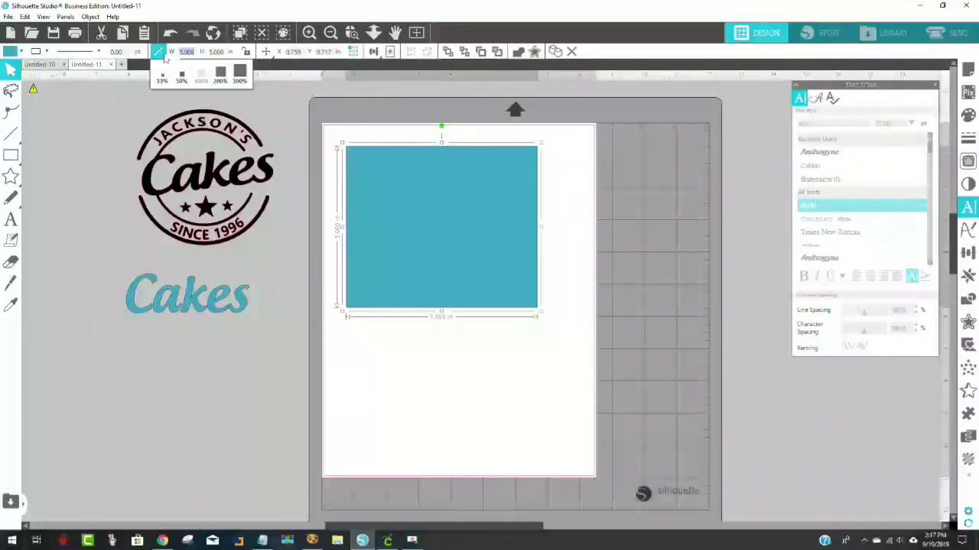
text(5)
key(Return)
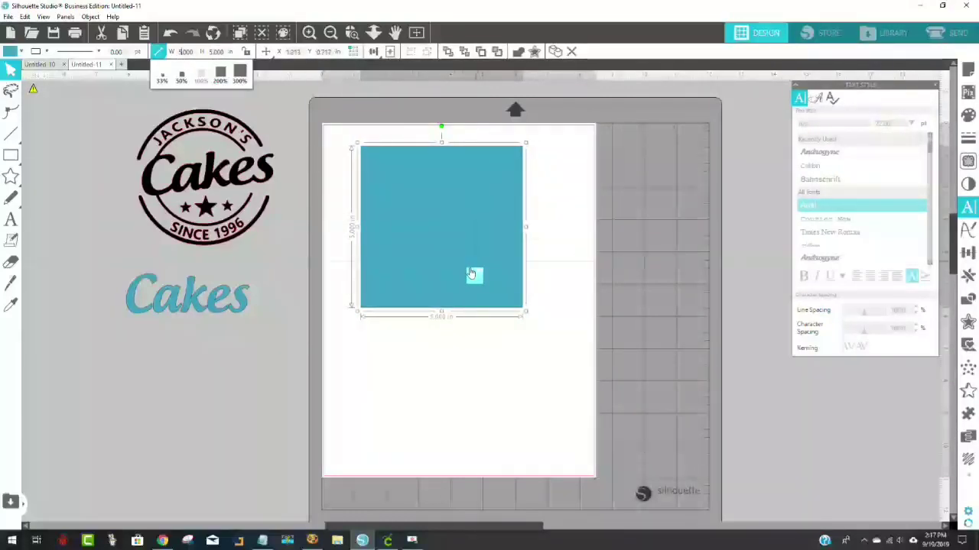
drag(443, 245, 423, 237)
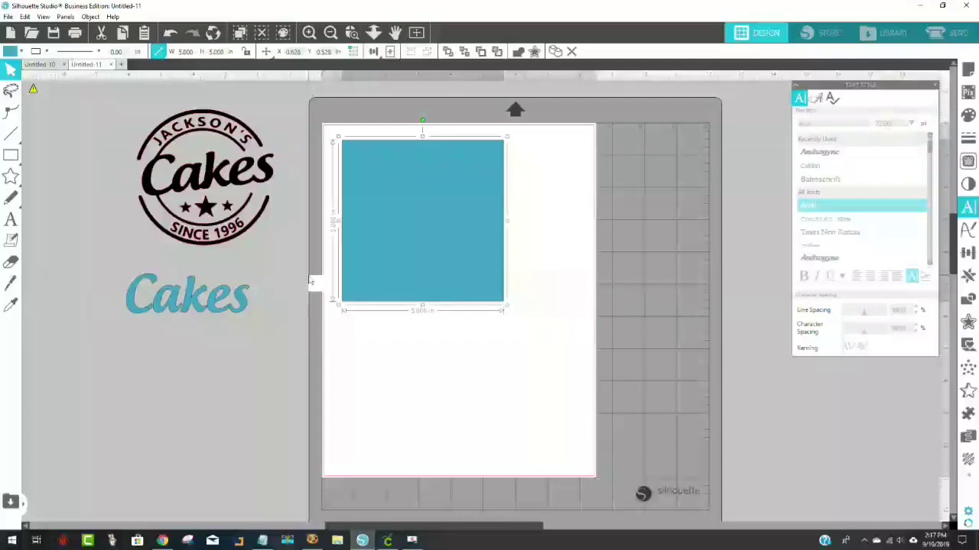
Try the ring shape at about 9.58 in across with an enlarged inner hole, and delete it.
click(7, 177)
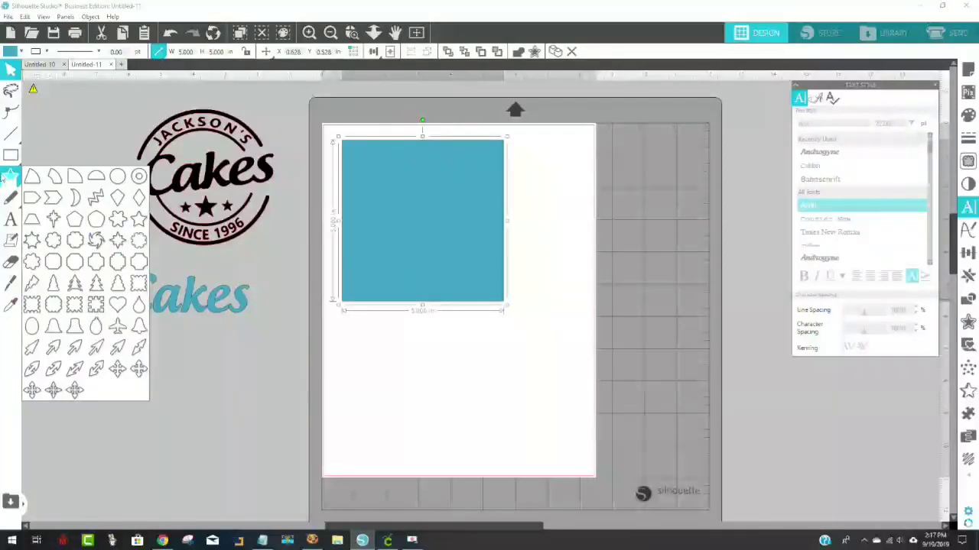
mouse_move(11, 156)
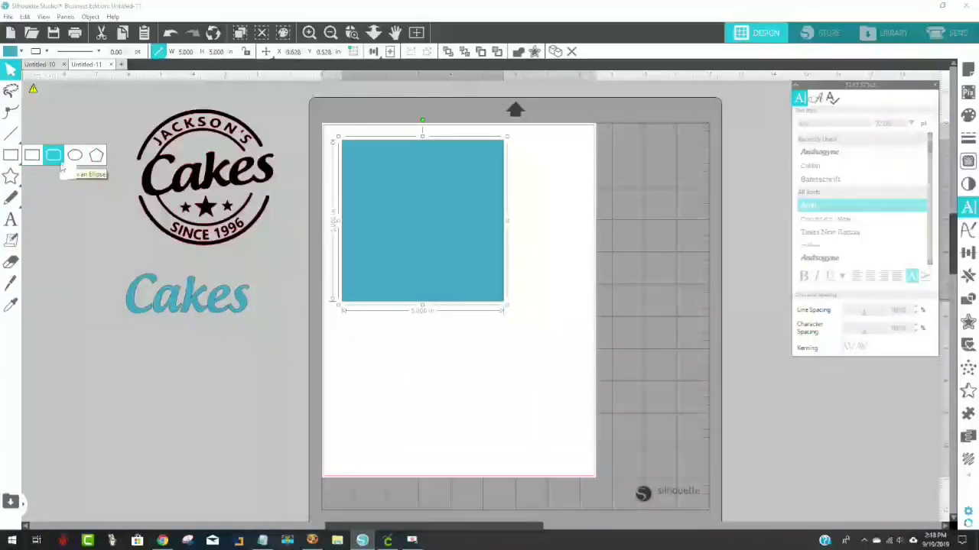
mouse_move(10, 177)
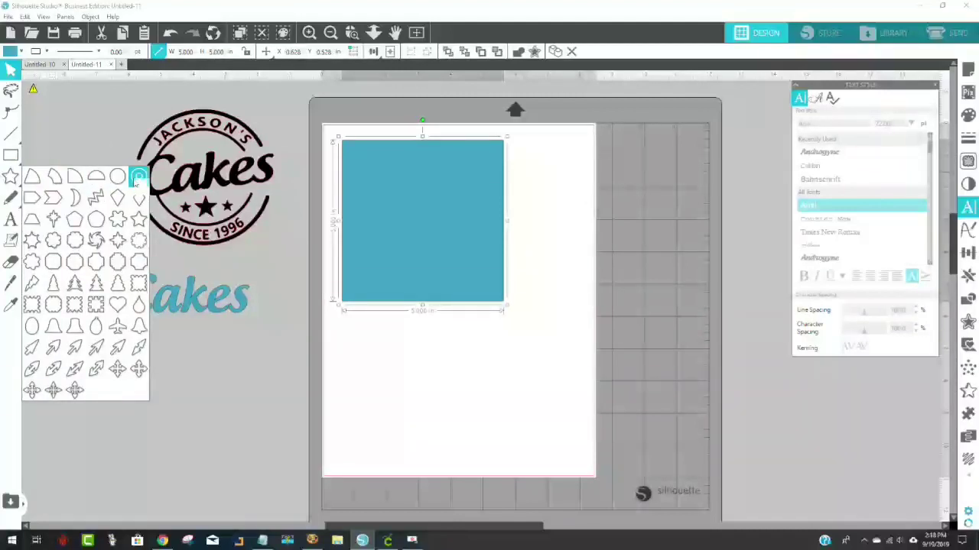
click(138, 179)
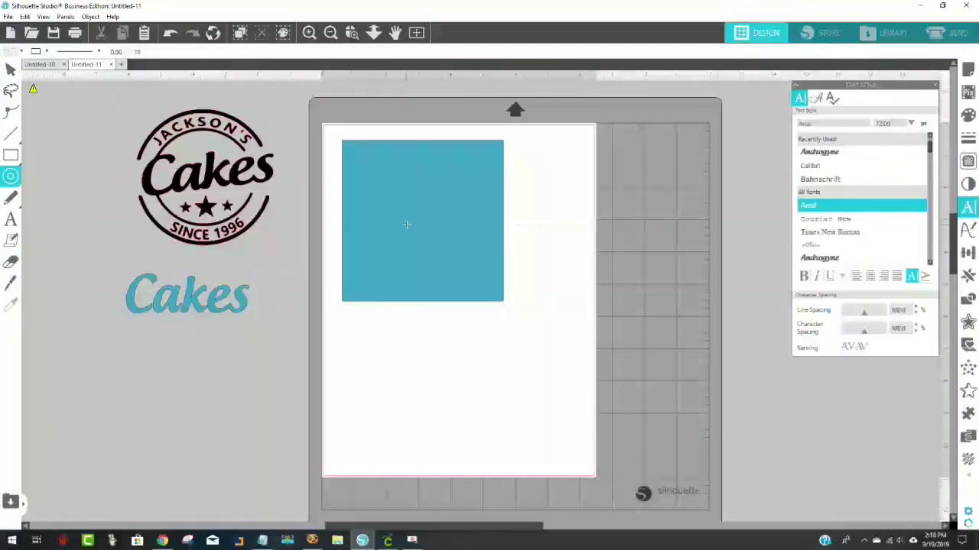
mouse_move(417, 256)
mouse_down()
mouse_move(535, 376)
mouse_move(777, 376)
mouse_move(767, 378)
mouse_up()
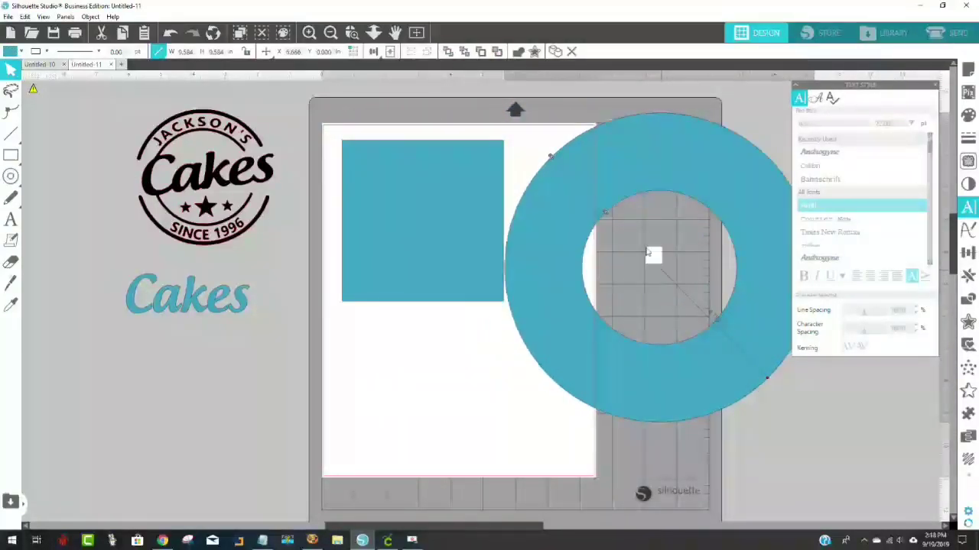
drag(608, 213, 585, 189)
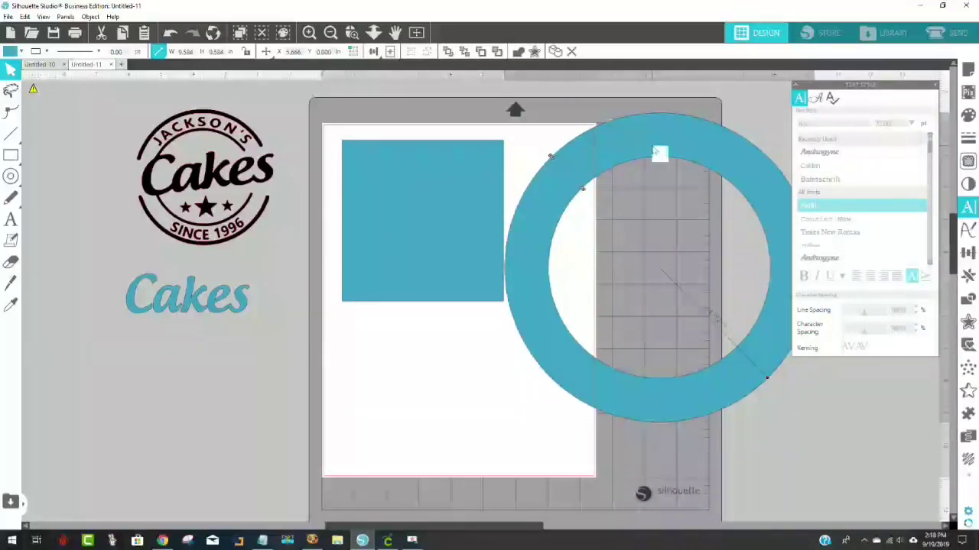
click(654, 151)
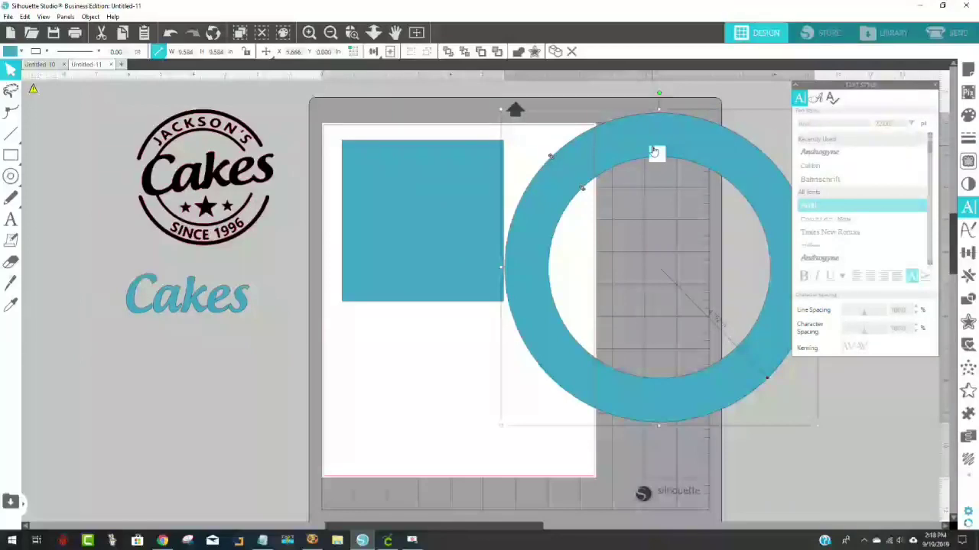
key(Delete)
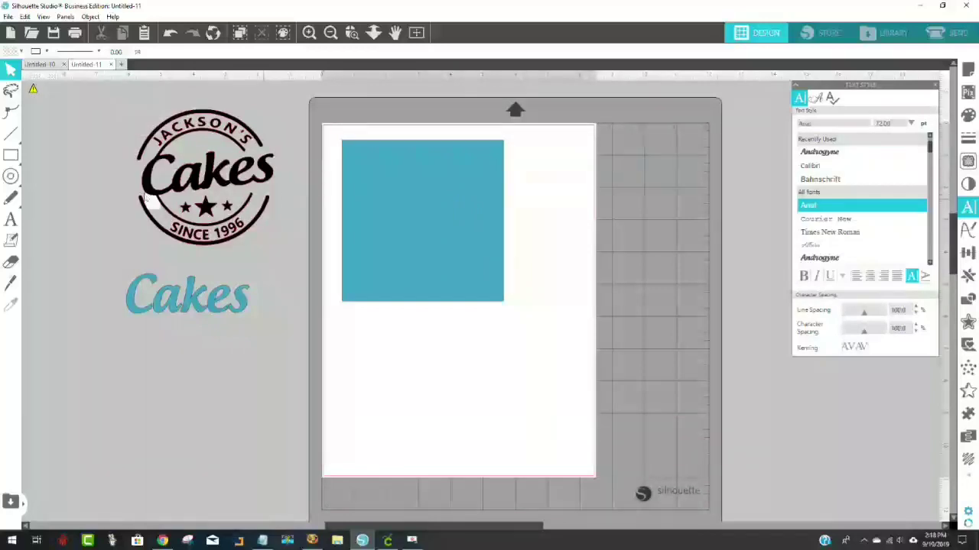
Draw a circle about 4.38 in across, extending past the page's edge beside the square.
mouse_move(11, 156)
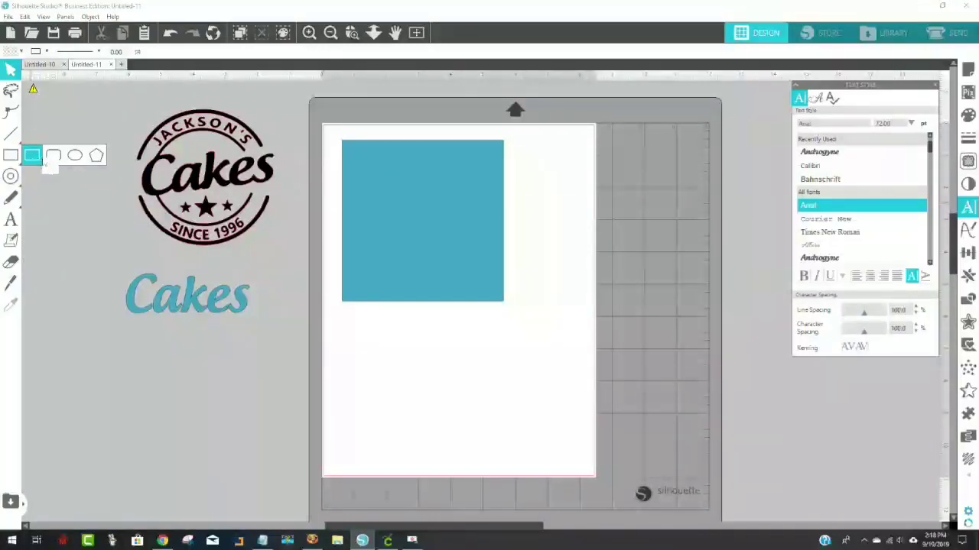
click(75, 157)
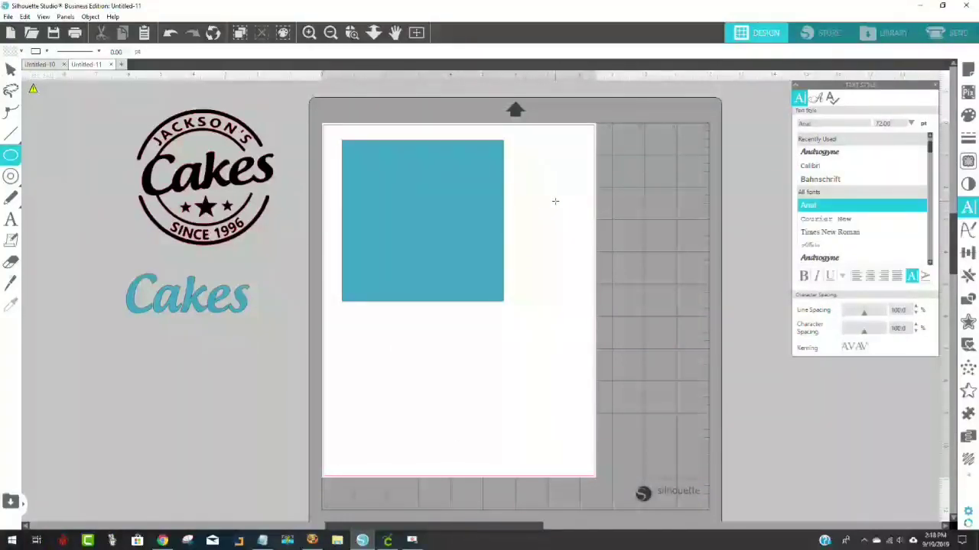
drag(555, 201, 694, 347)
key(v)
Move the square off the page beneath the Cakes text and place the circle in the upper middle of the page.
drag(457, 222, 184, 408)
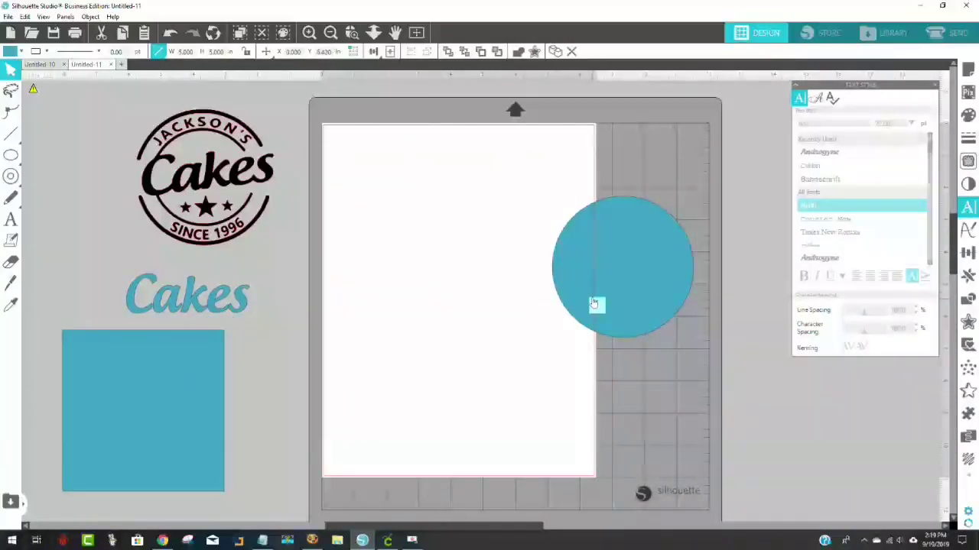
drag(574, 298, 430, 247)
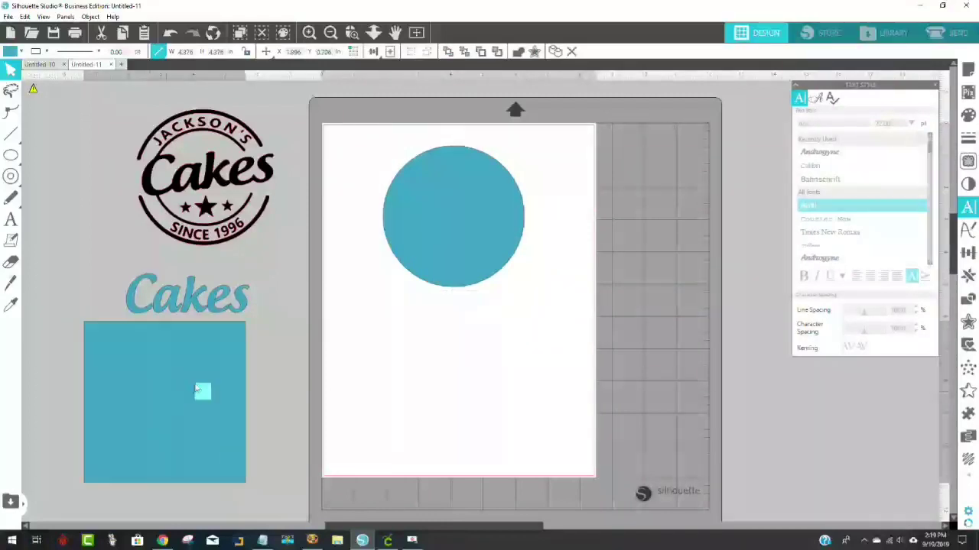
drag(149, 404, 457, 212)
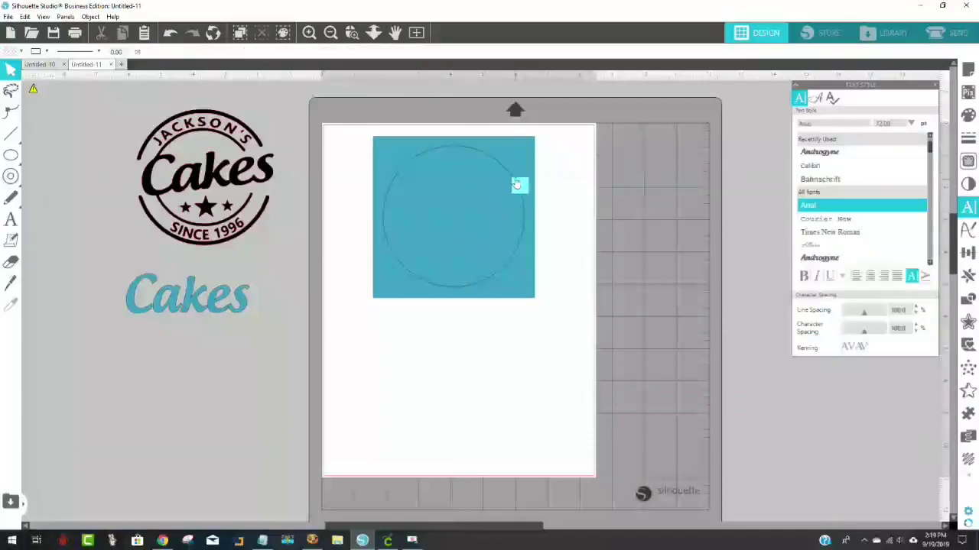
drag(524, 159, 215, 362)
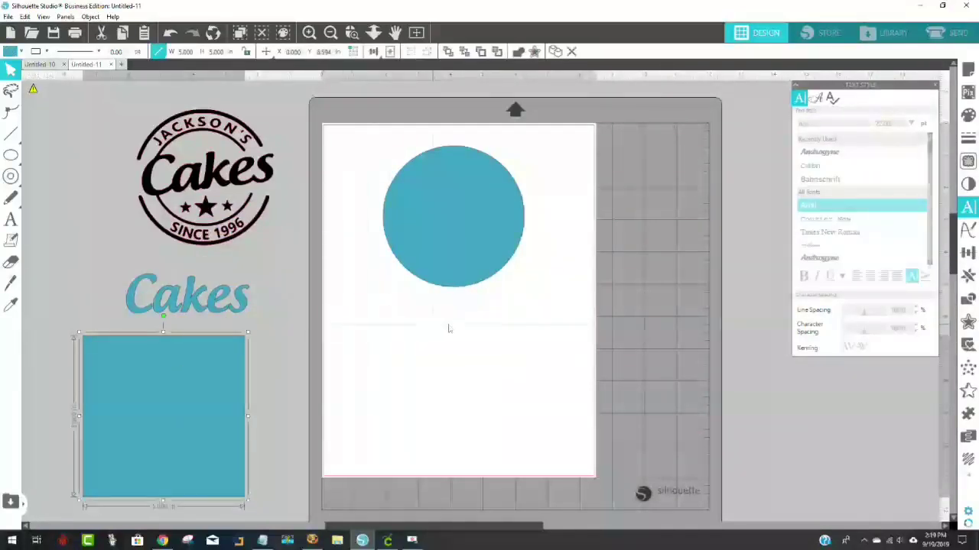
Resize the circle to 4.25 in across with its proportions locked.
click(448, 216)
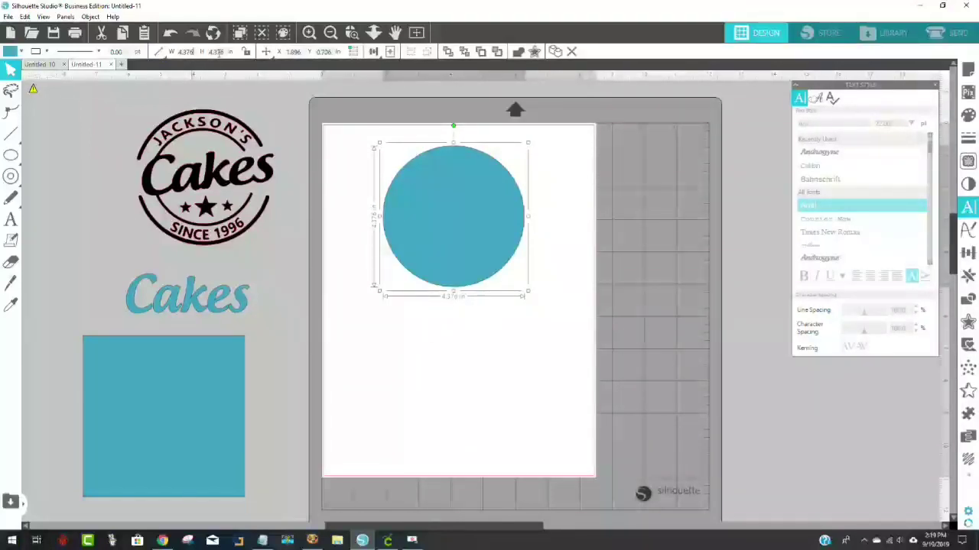
key(BackSpace)
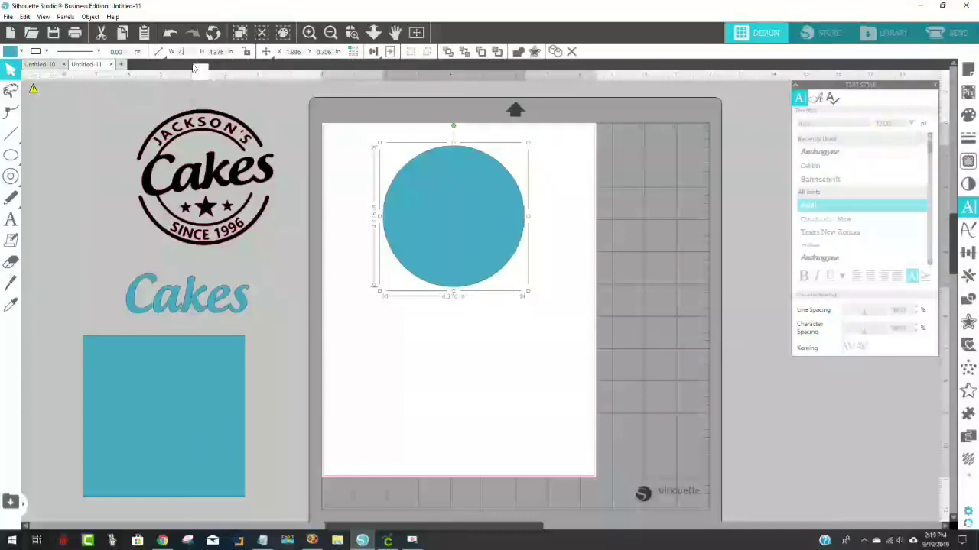
text(.)
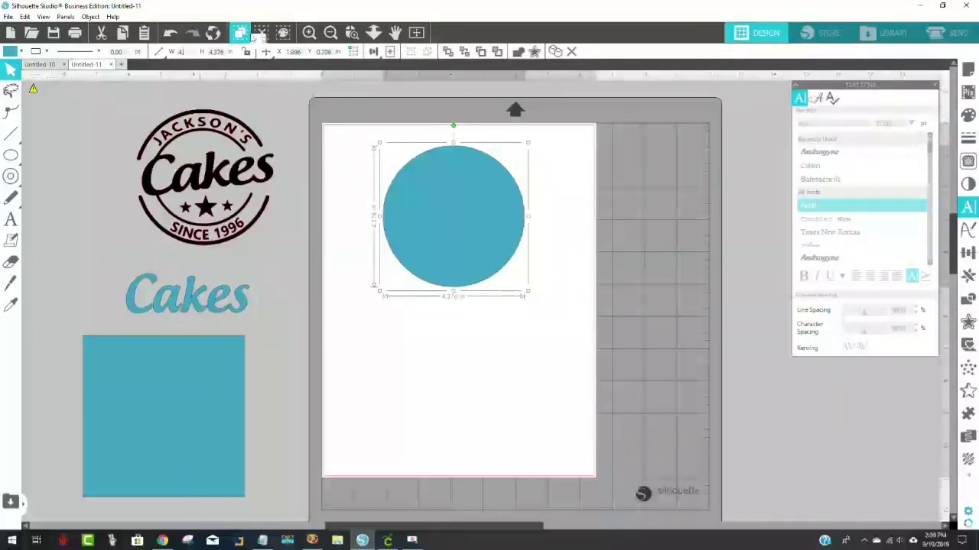
text(000)
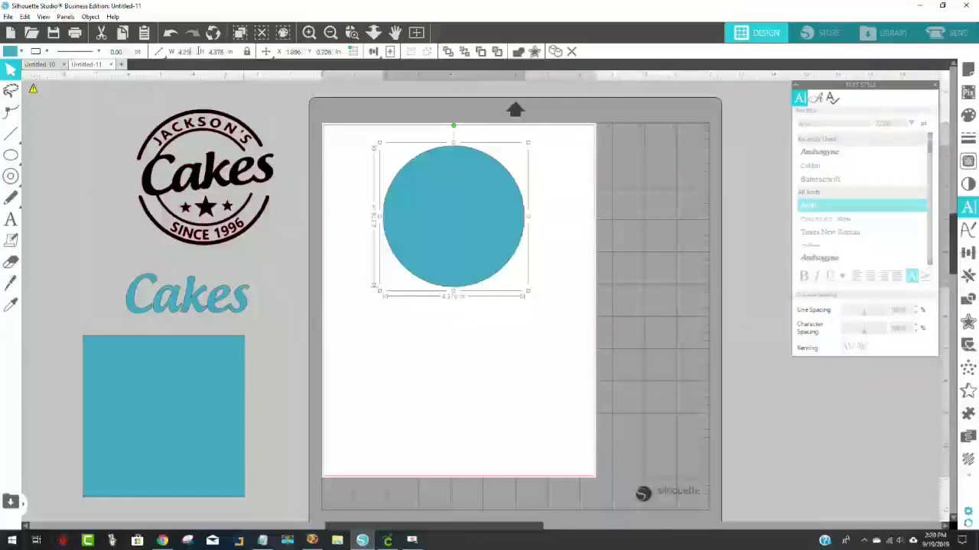
key(Return)
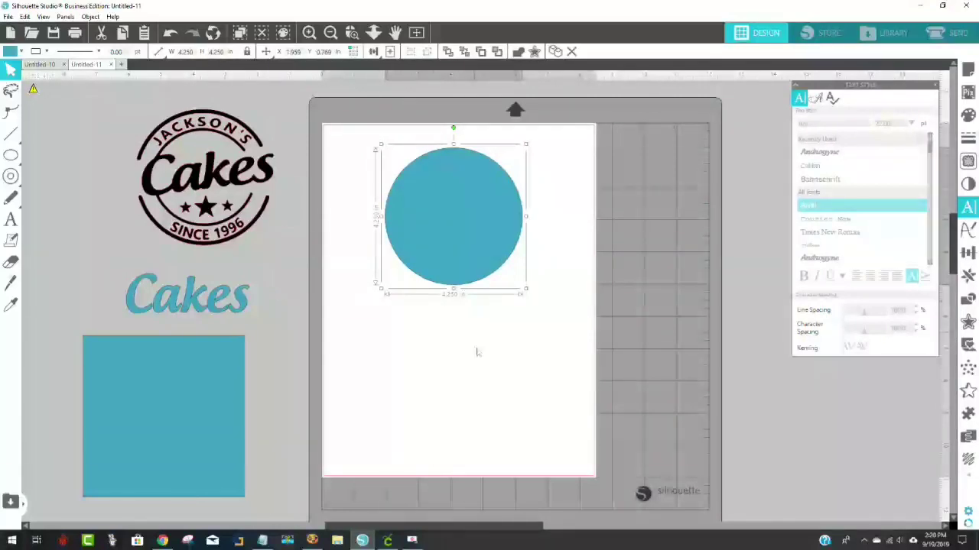
click(527, 384)
click(474, 259)
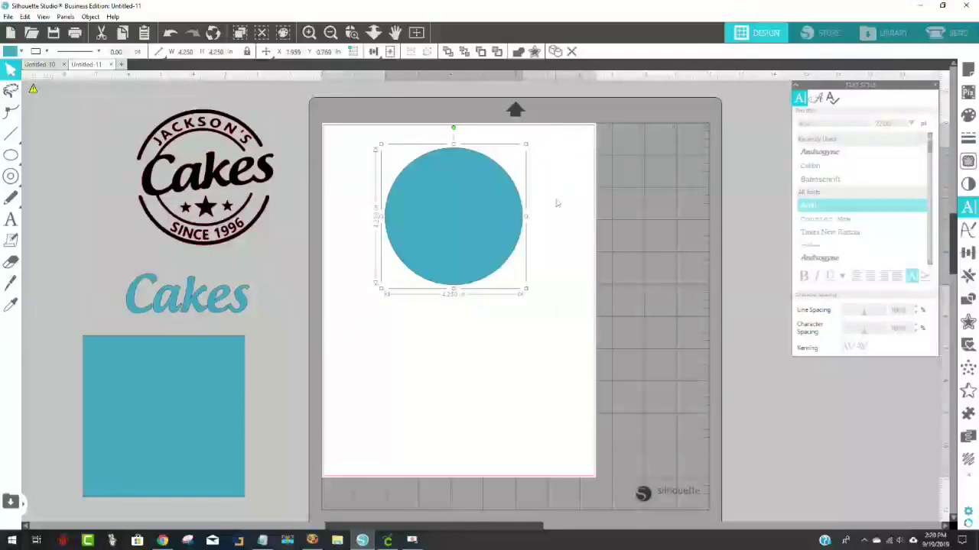
Draw a second, smaller circle below the first and set its diameter to 3 in.
click(11, 156)
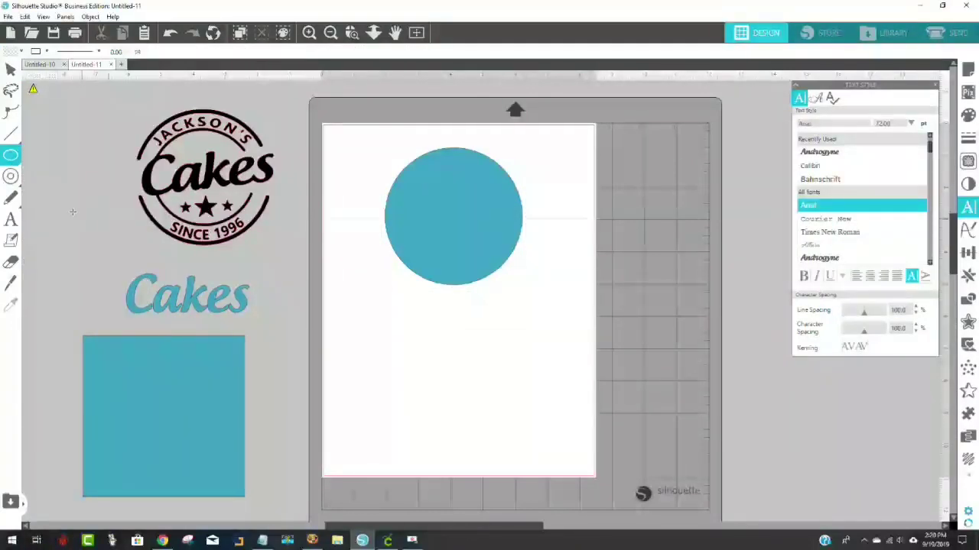
click(9, 156)
click(10, 157)
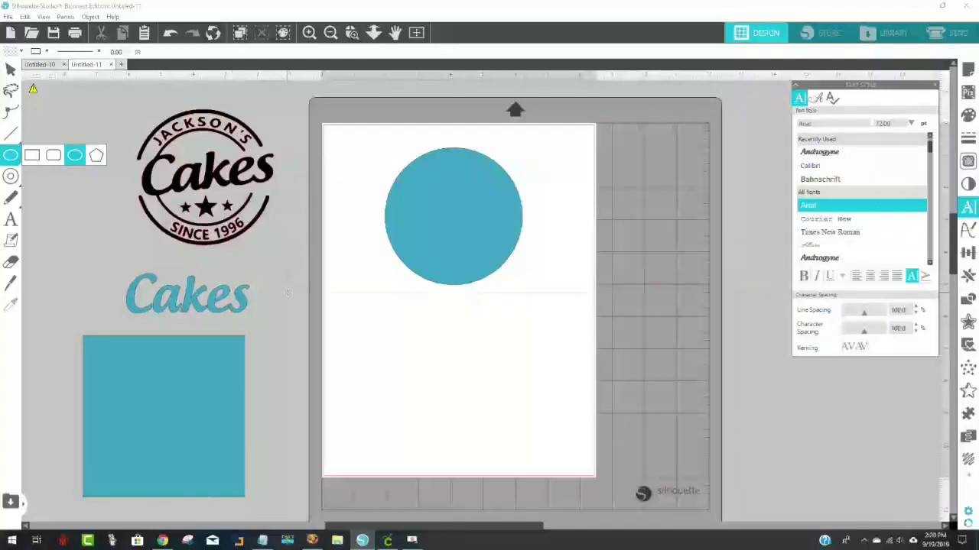
click(75, 156)
drag(375, 310, 472, 414)
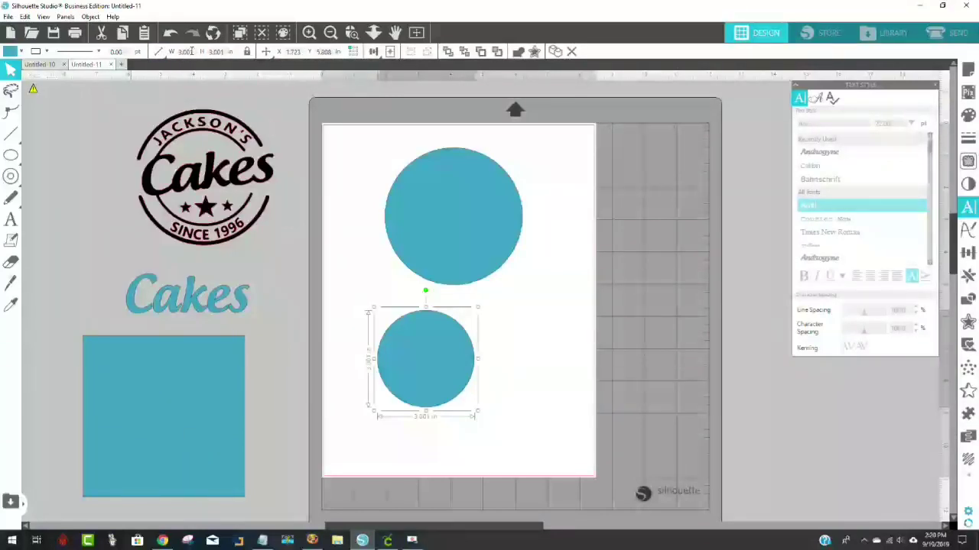
click(220, 51)
key(BackSpace)
key(Return)
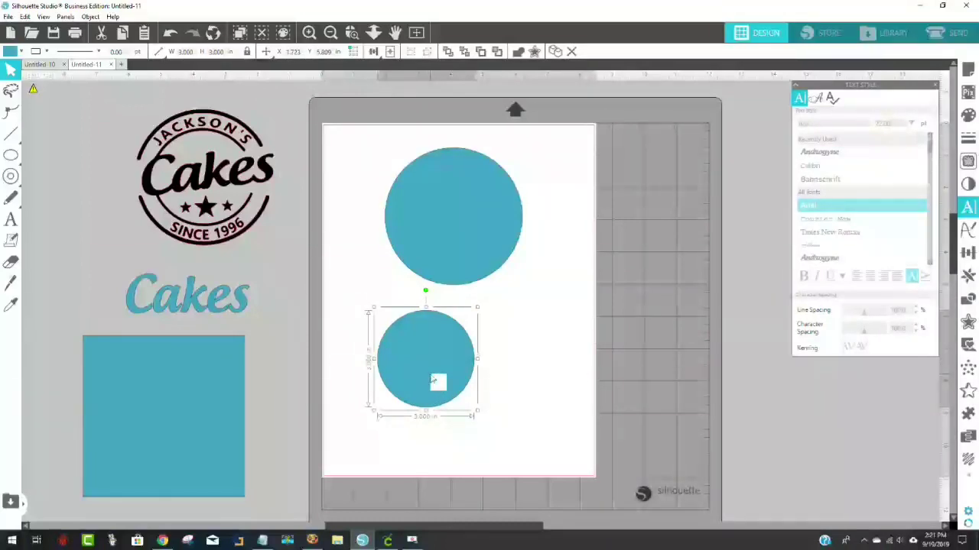
Center the 3 in circle on the larger circle and subtract it to form a ring.
drag(433, 380, 463, 238)
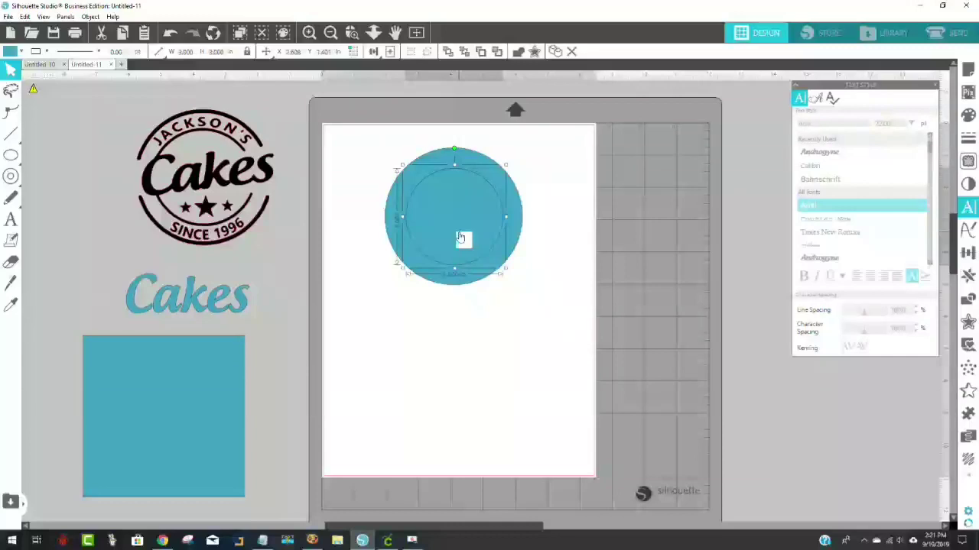
drag(527, 335, 367, 153)
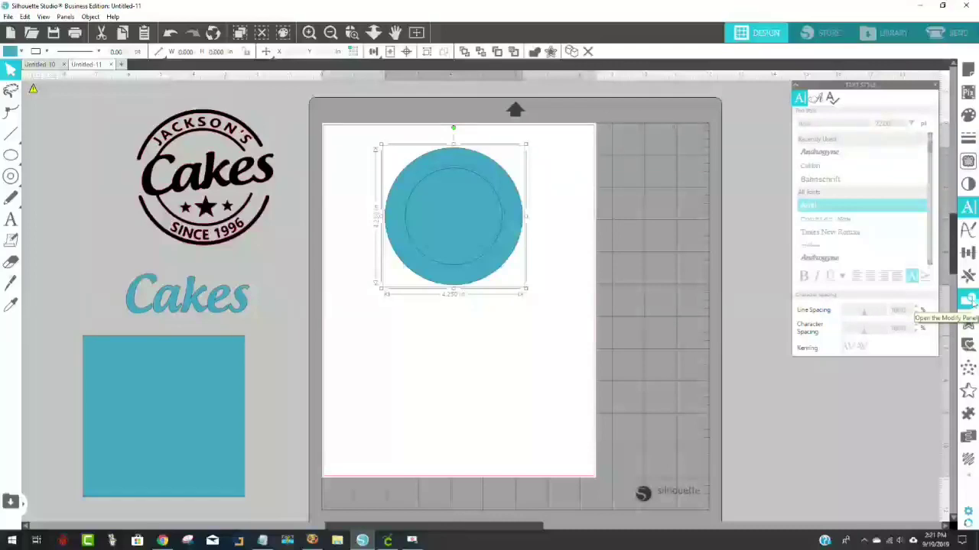
click(972, 304)
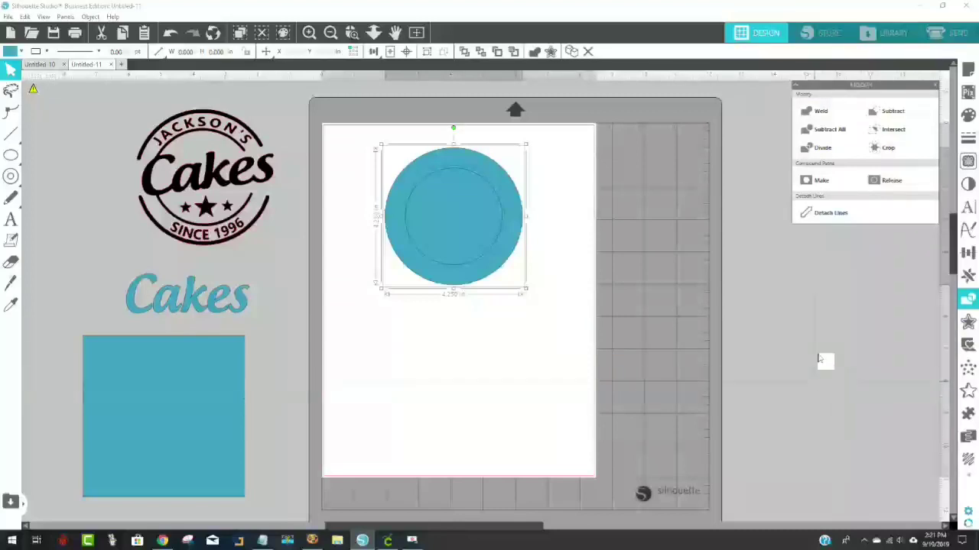
click(899, 113)
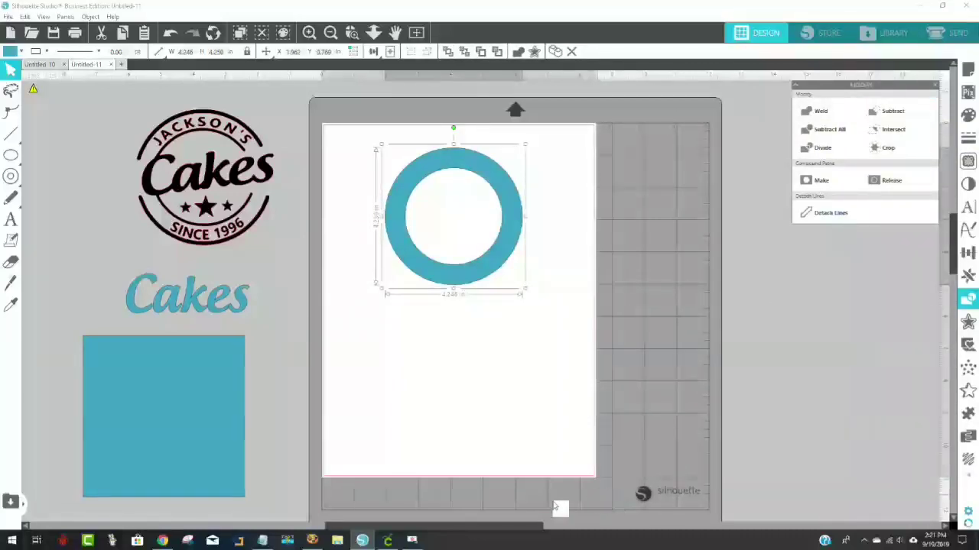
Shift the reference logo up and to the left, and make the ring's fill transparent.
drag(217, 250, 180, 215)
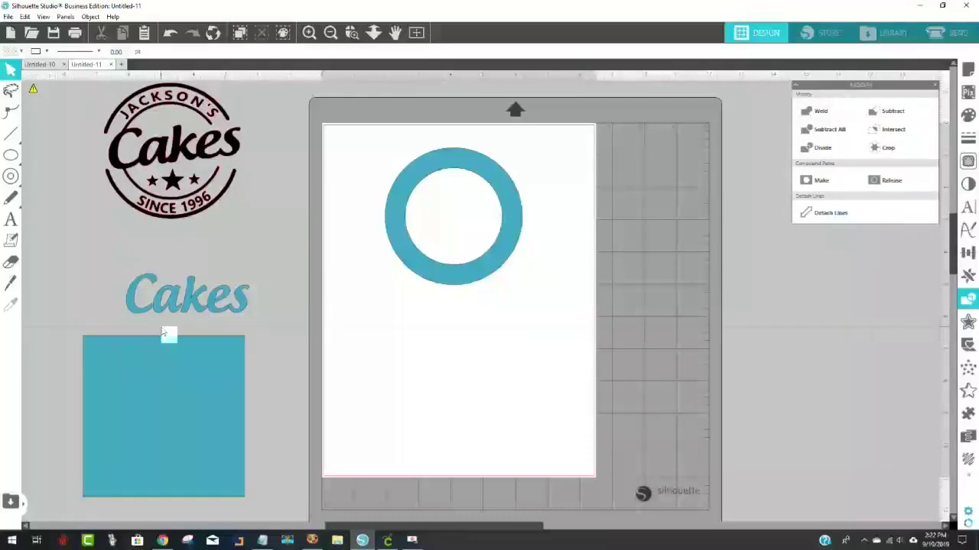
click(409, 185)
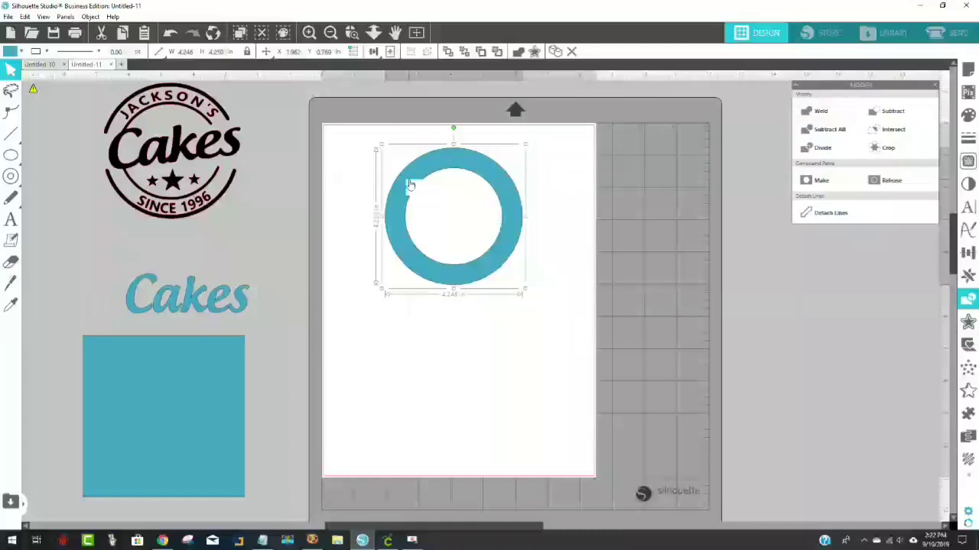
click(10, 52)
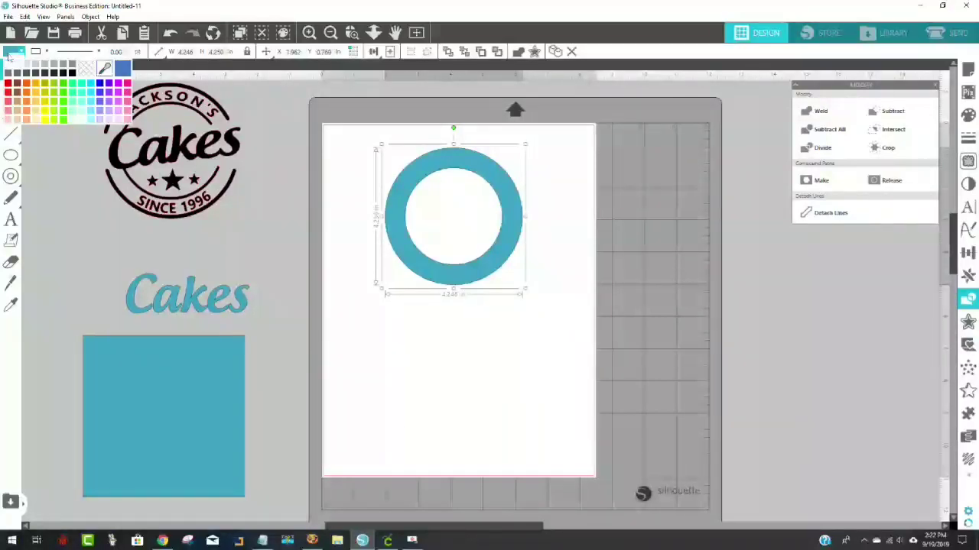
click(82, 68)
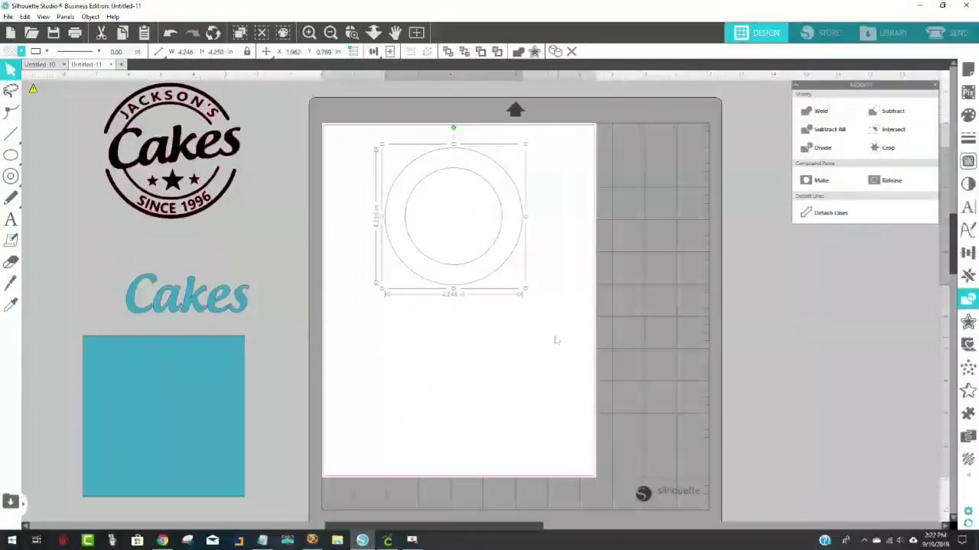
right_click(492, 280)
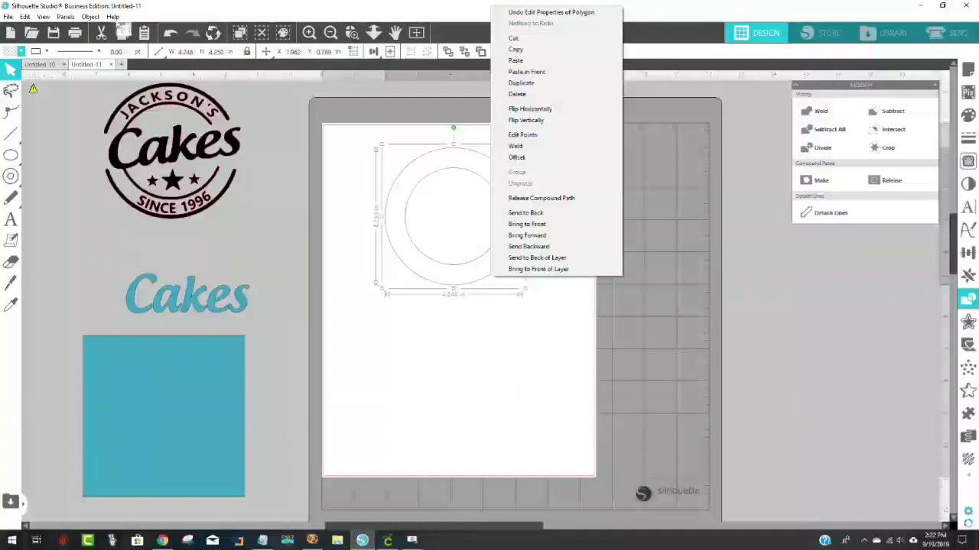
click(90, 17)
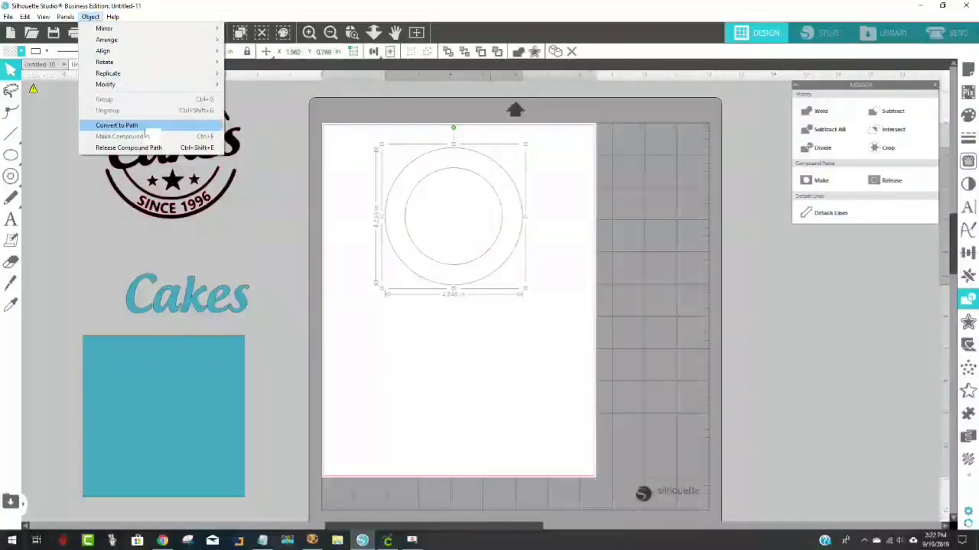
click(146, 135)
click(529, 349)
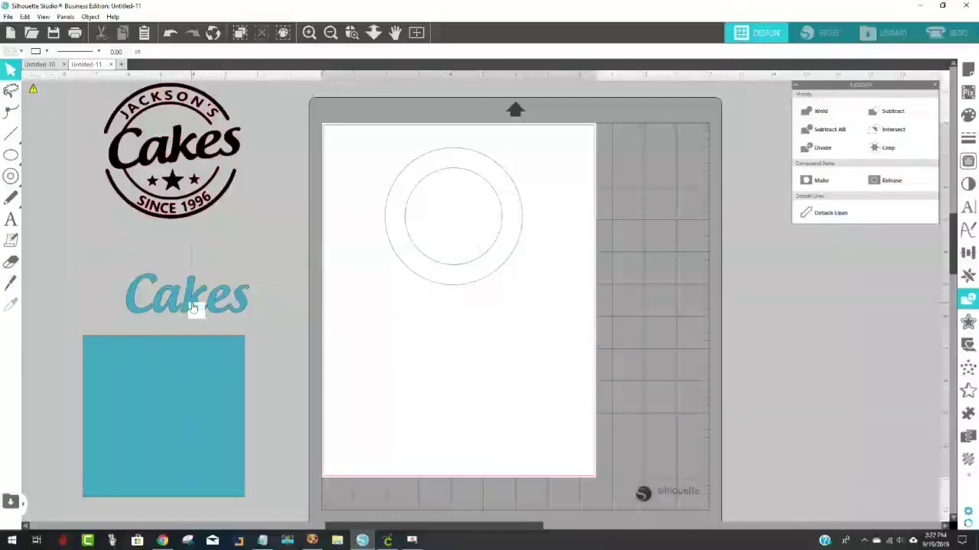
Move the Cakes text onto the page directly below the ring.
drag(198, 307, 468, 325)
click(509, 349)
click(452, 247)
Try the Cakes text's character spacing at 95% and 90%, and return it to 100%.
click(351, 32)
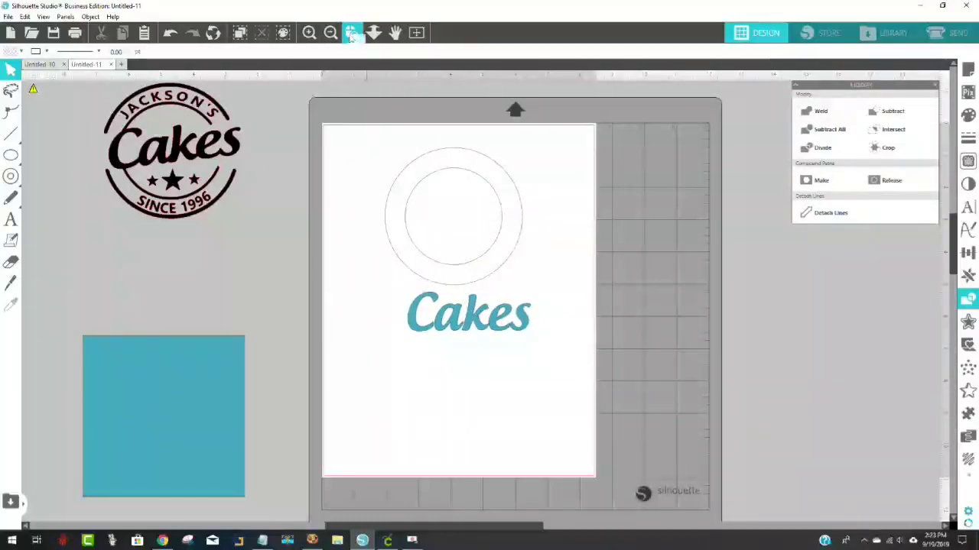
drag(370, 259, 573, 360)
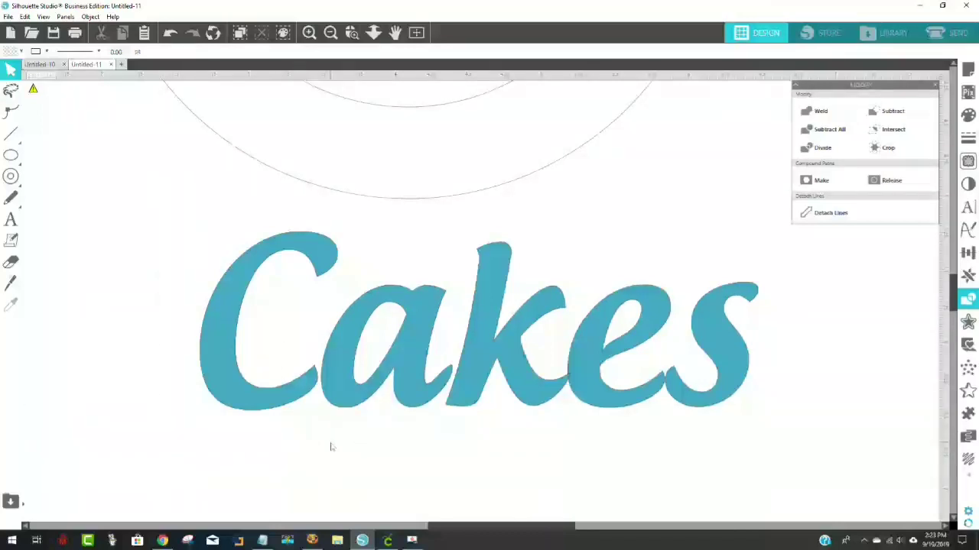
click(409, 392)
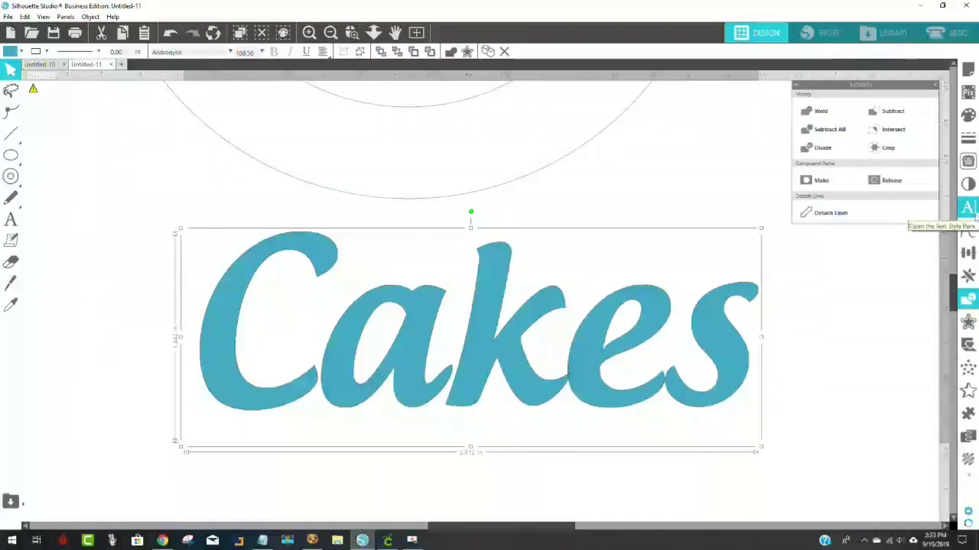
click(968, 208)
click(968, 210)
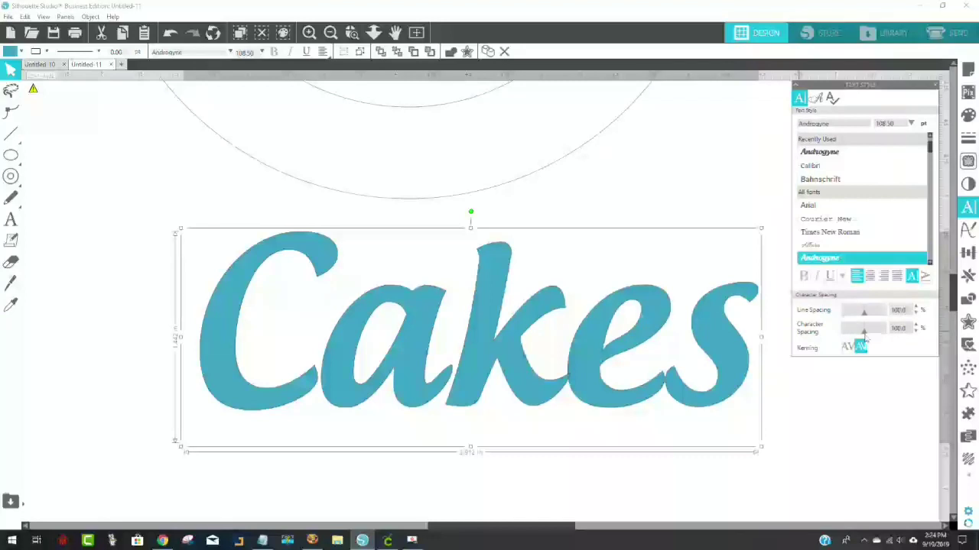
drag(865, 339, 864, 340)
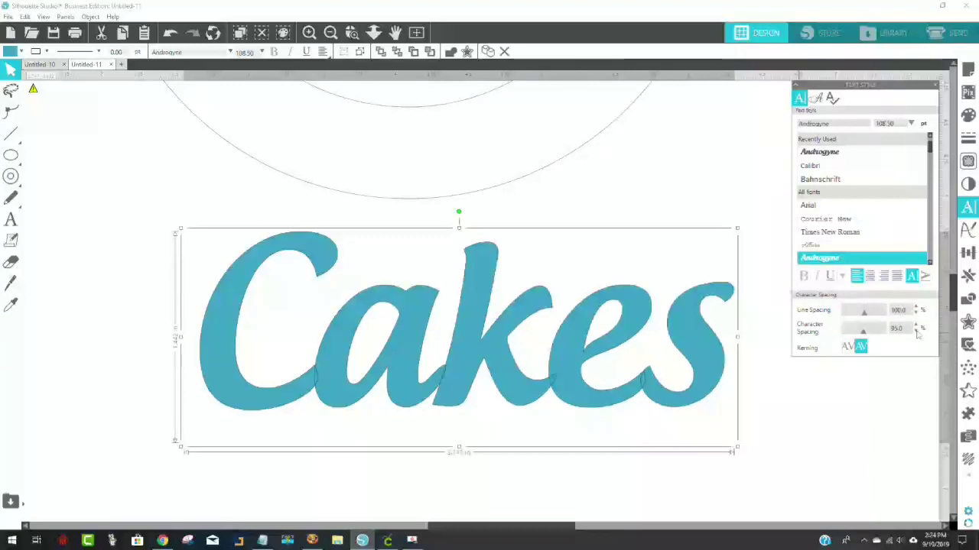
click(916, 332)
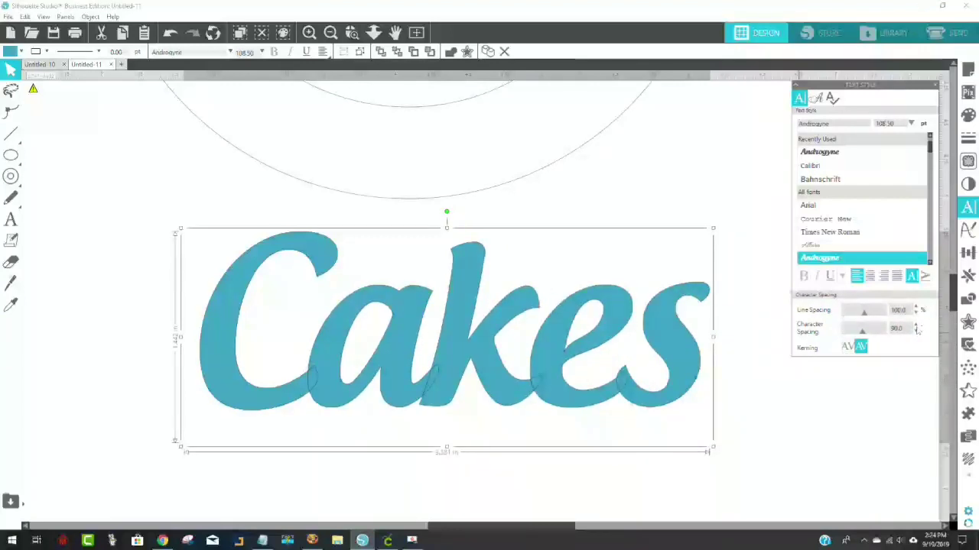
click(916, 326)
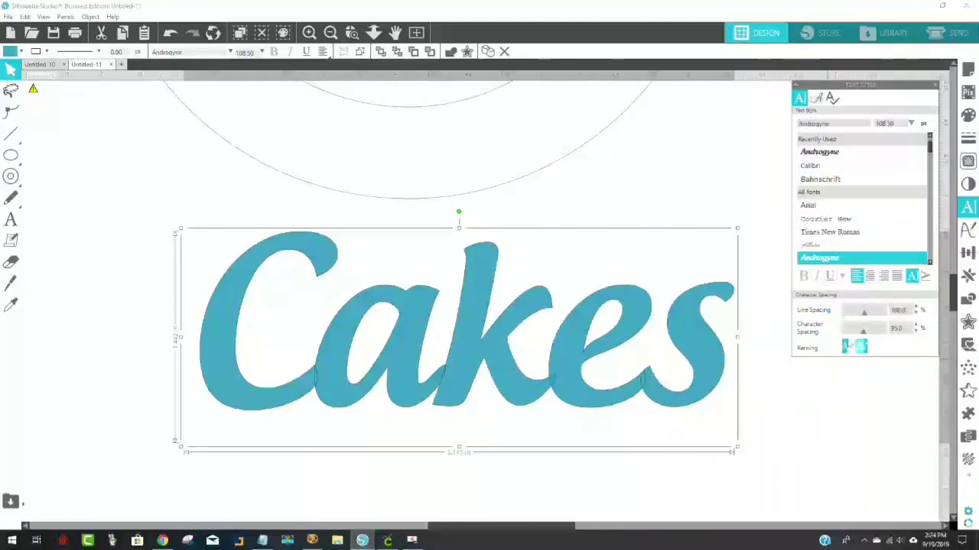
click(865, 334)
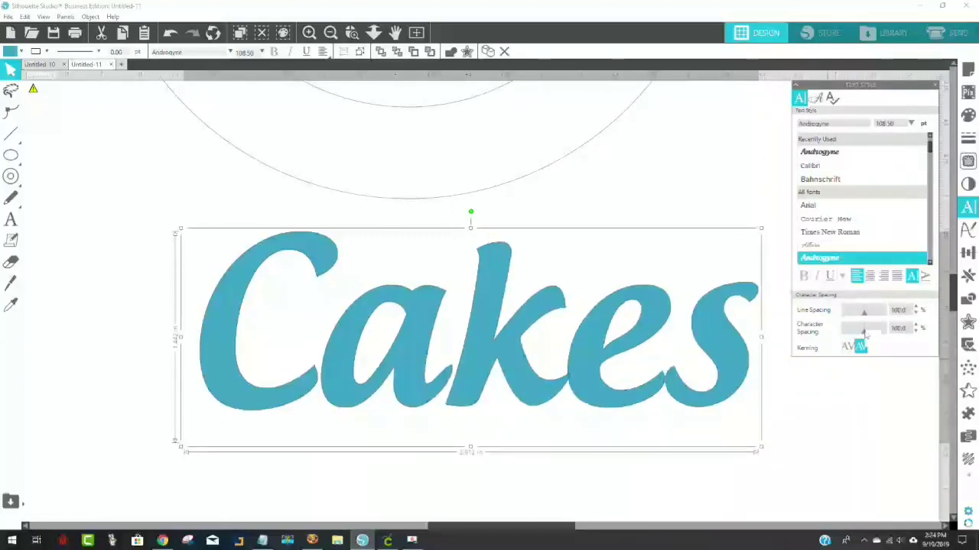
Set the Cakes text's character spacing to 90% and weld its overlapping letters together.
drag(863, 334, 857, 335)
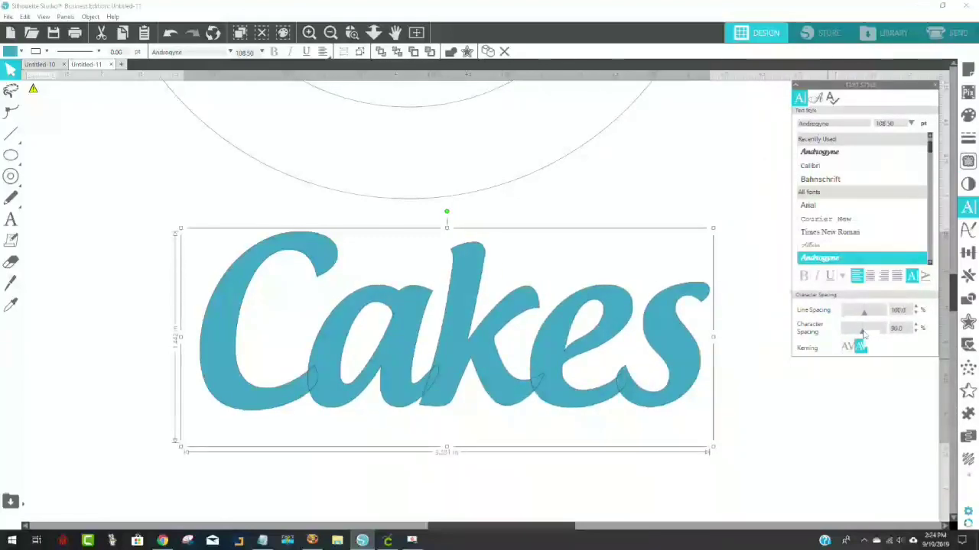
click(793, 449)
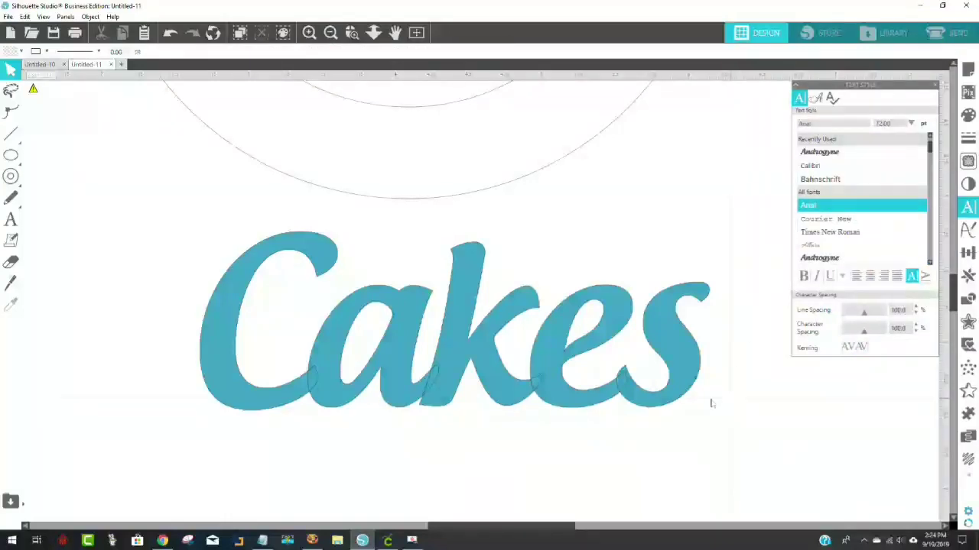
click(545, 391)
right_click(218, 317)
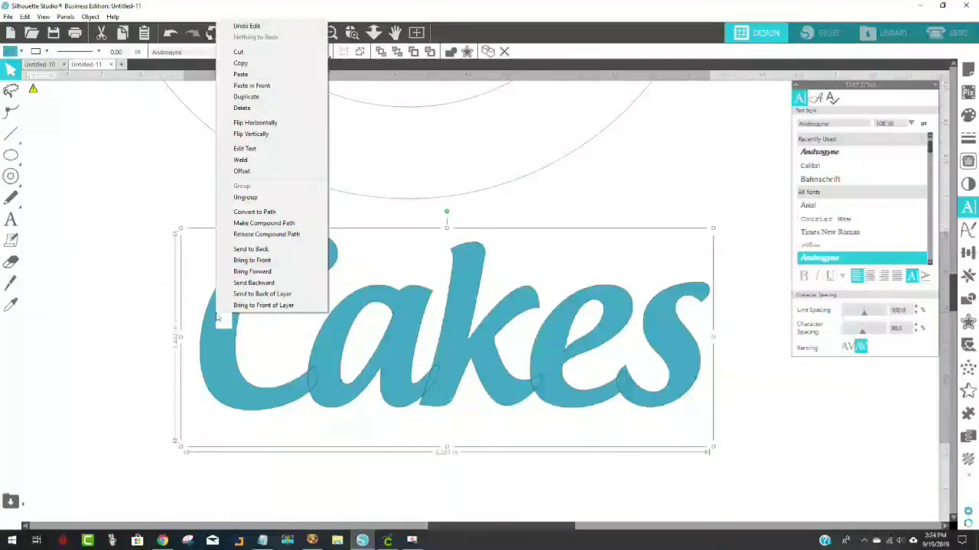
click(261, 160)
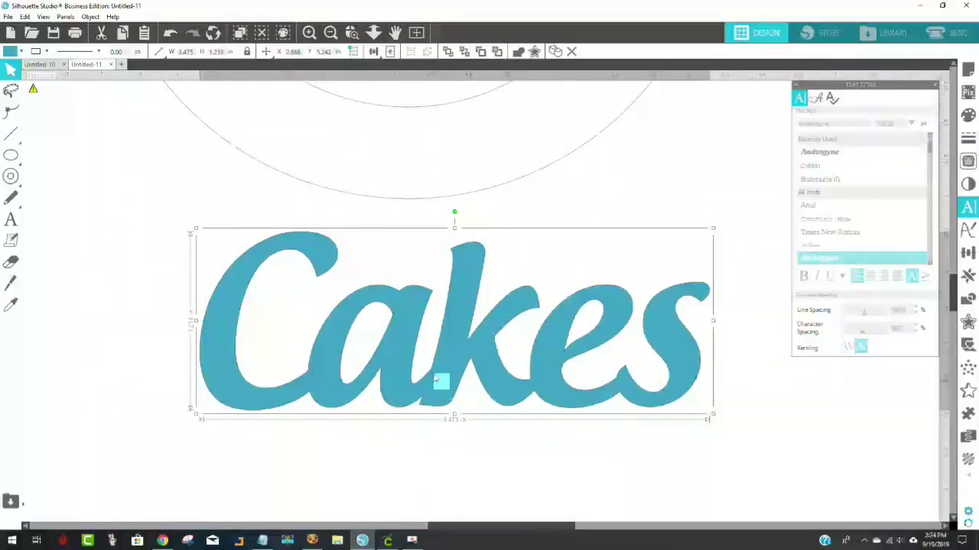
Place two spare copies of the ring off the page by the reference logo, and shift the blue square further down and left.
click(330, 35)
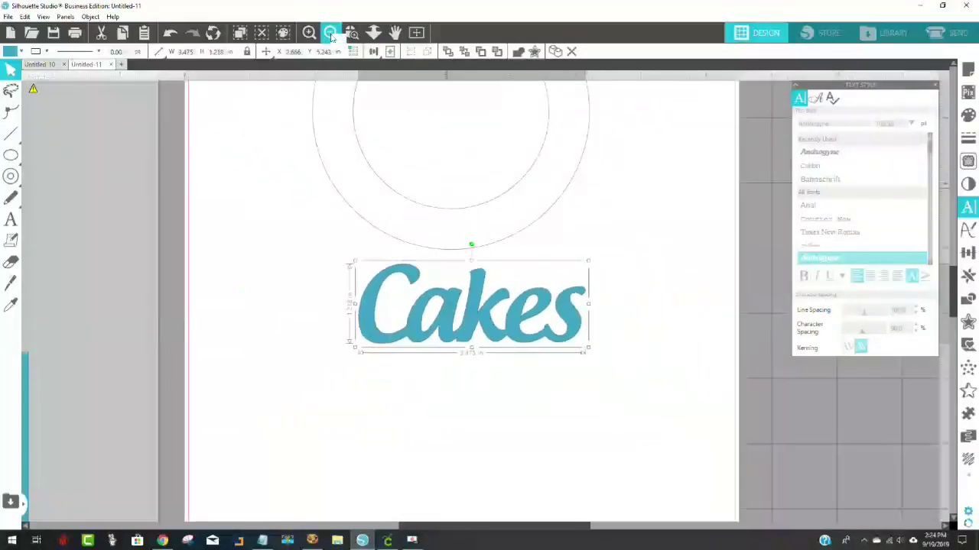
click(330, 34)
click(330, 34)
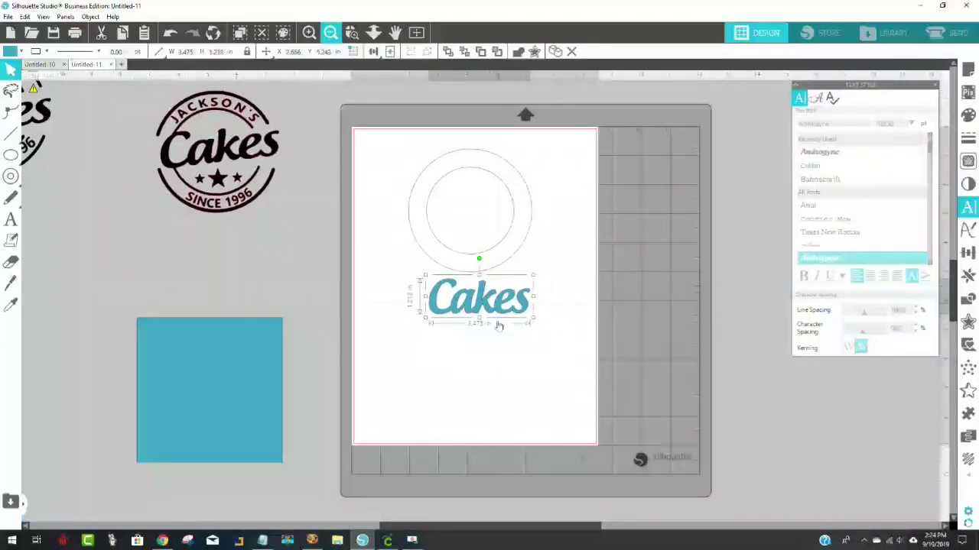
click(503, 351)
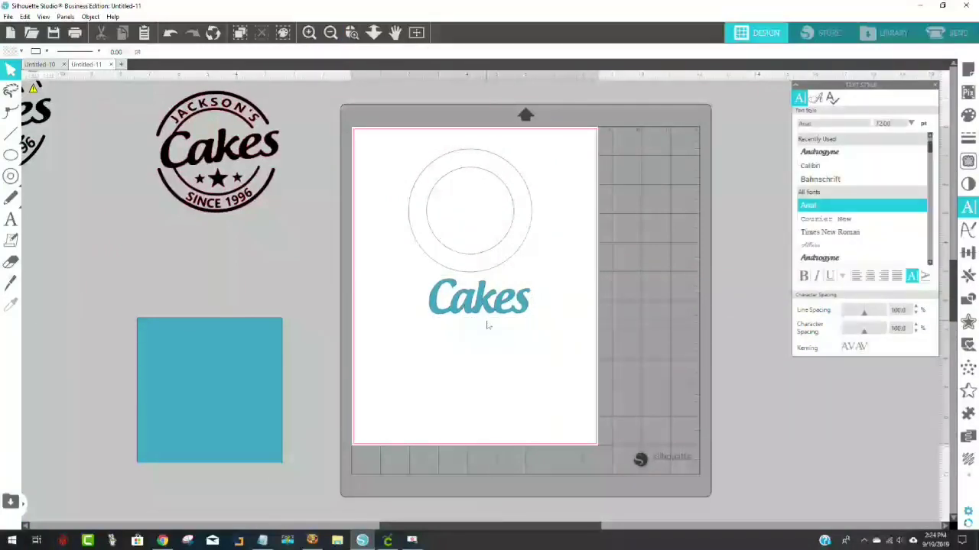
click(495, 270)
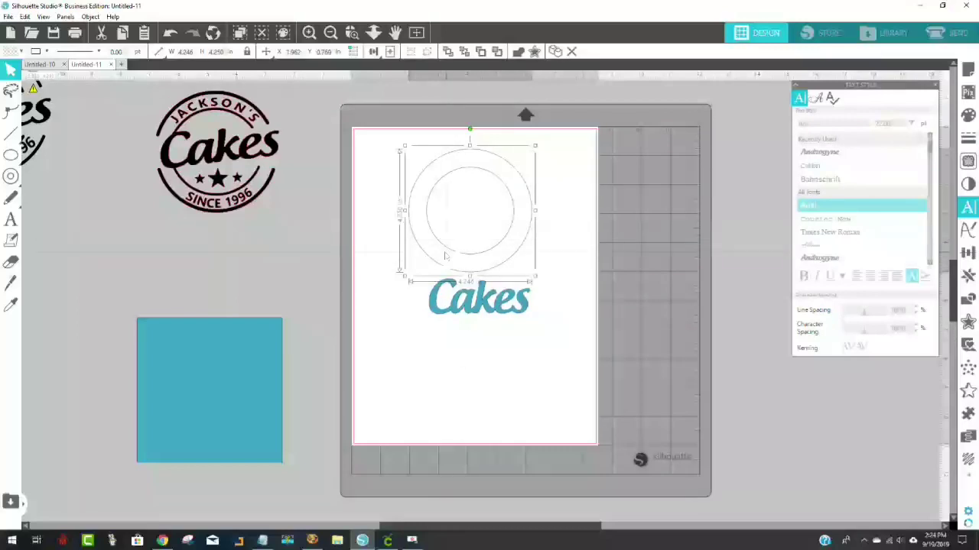
drag(436, 245, 226, 262)
click(248, 308)
drag(215, 361, 159, 443)
Place two spare copies of the welded Cakes lettering off the page, below the spare rings.
click(454, 315)
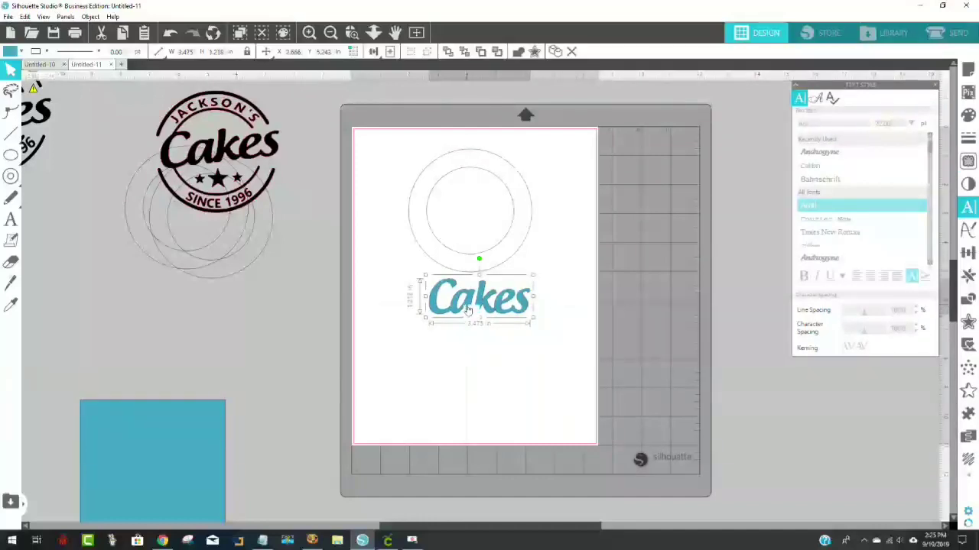
drag(468, 305, 181, 331)
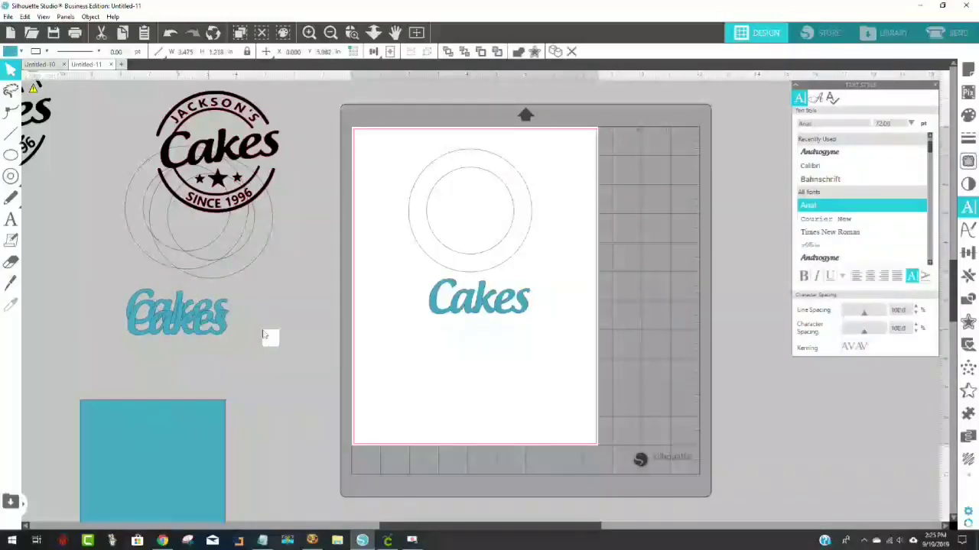
click(538, 324)
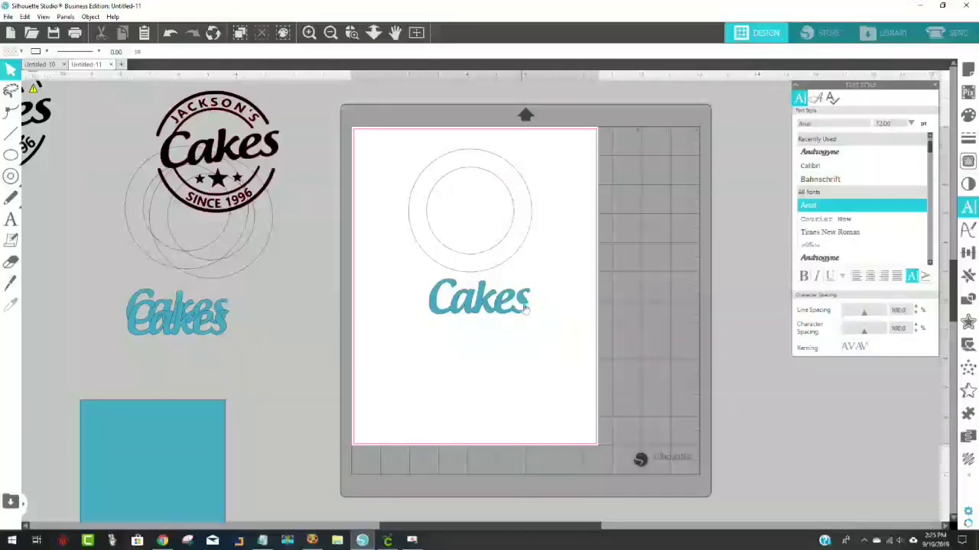
Move the Cakes lettering over the middle of the ring and rotate it slightly counterclockwise.
click(475, 310)
drag(476, 309, 468, 226)
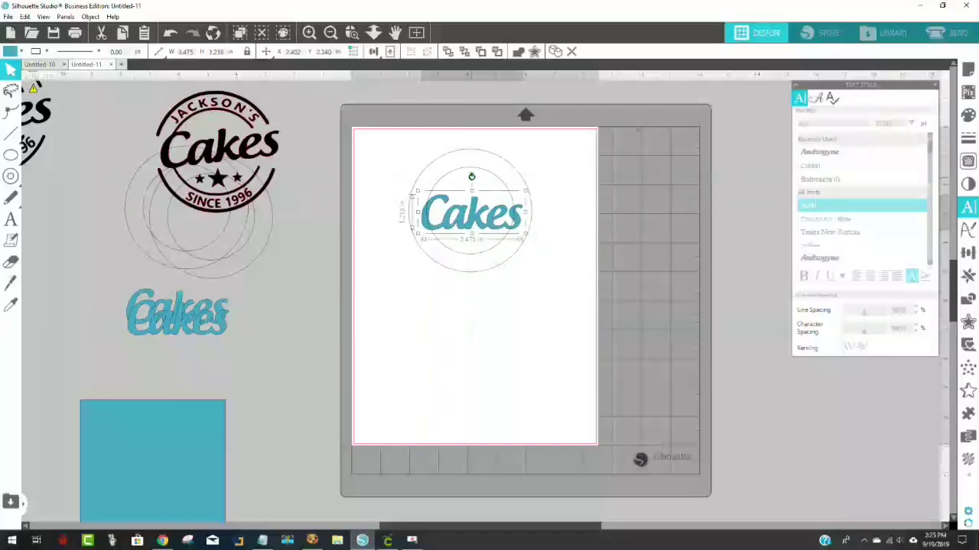
drag(471, 176, 466, 176)
Delete the horizontal Cakes copies off the page and replace them with two copies of the tilted lettering.
click(224, 331)
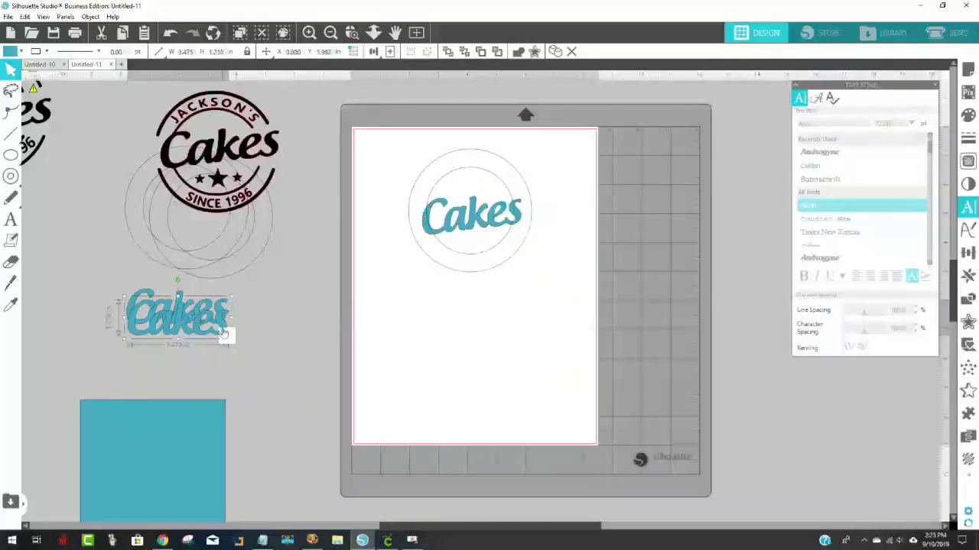
key(Delete)
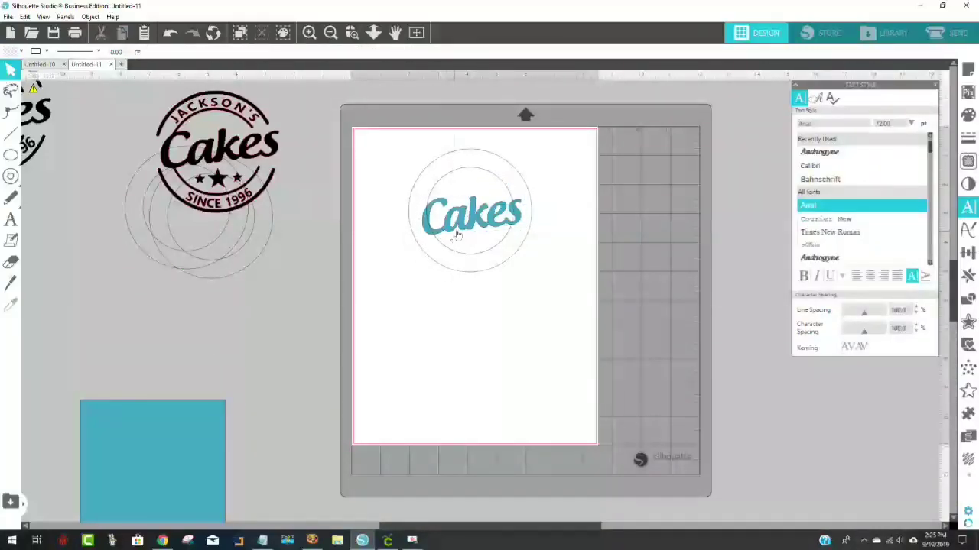
click(464, 231)
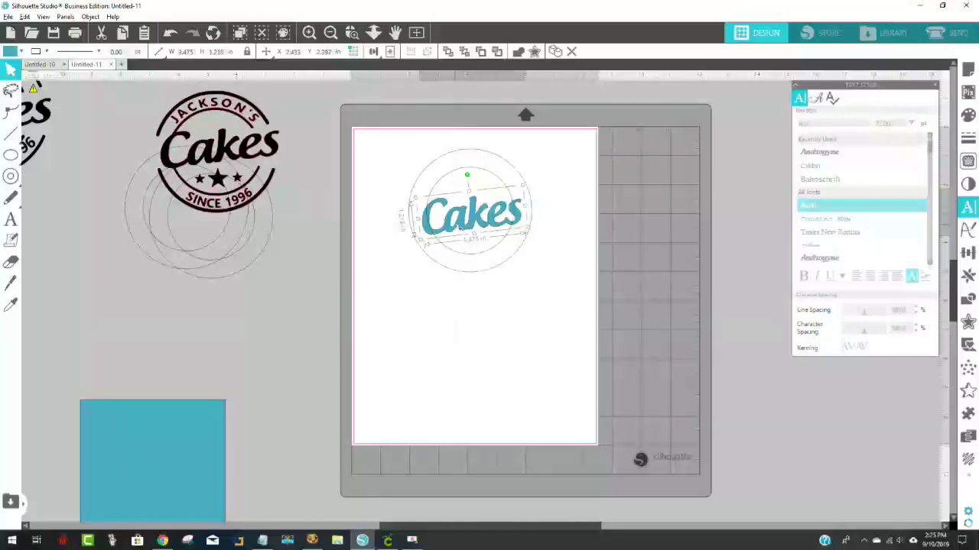
drag(460, 228, 303, 329)
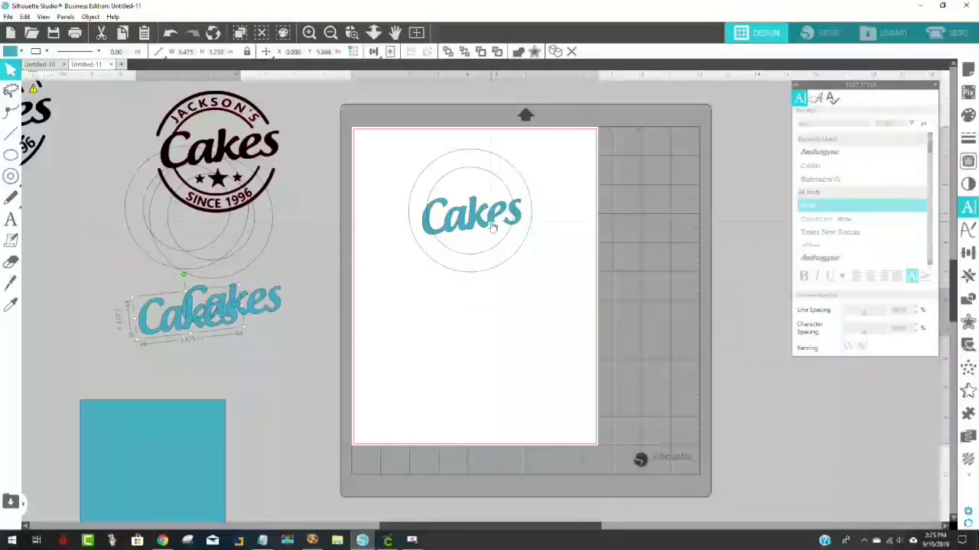
Nudge the Cakes lettering up and left within the ring, and move the reference logo onto the page below it.
drag(495, 225, 488, 219)
drag(247, 200, 324, 205)
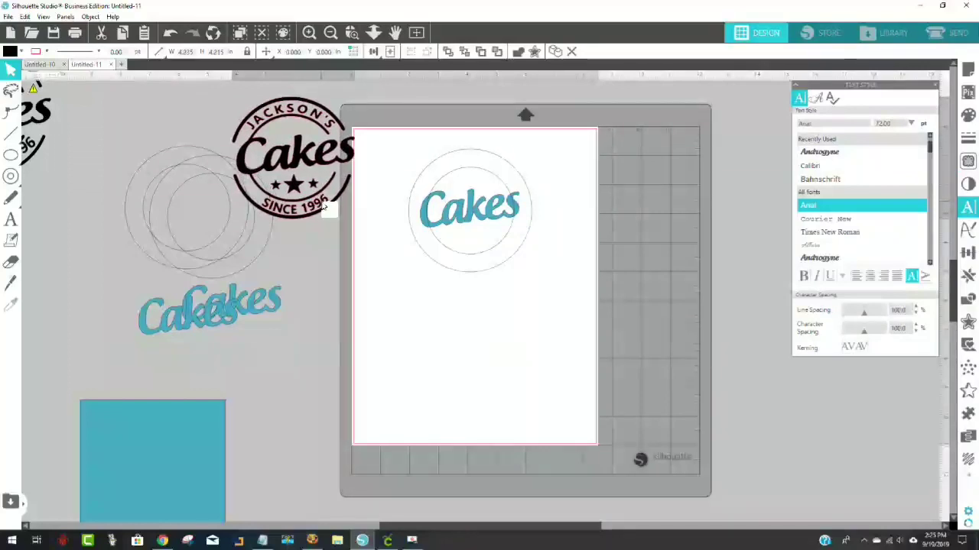
click(447, 224)
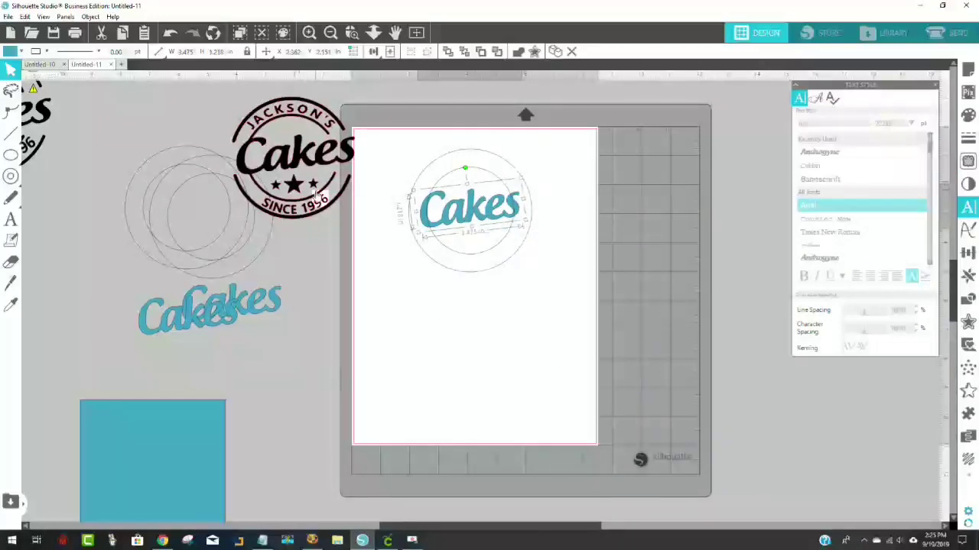
drag(321, 202, 457, 381)
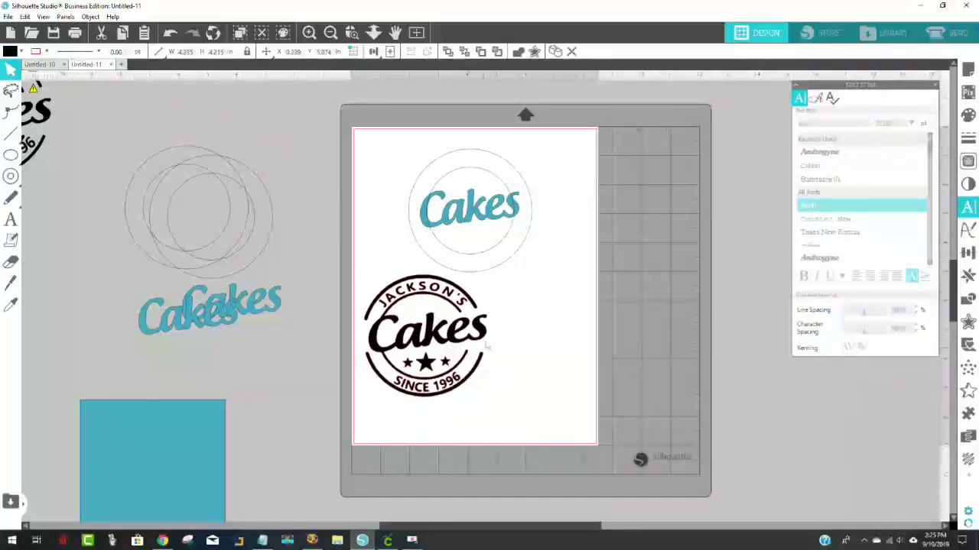
click(592, 294)
Bring the cake tin photo up beside the page and move the spare rings down and left, clear of it.
scroll(111, 257, up, 2)
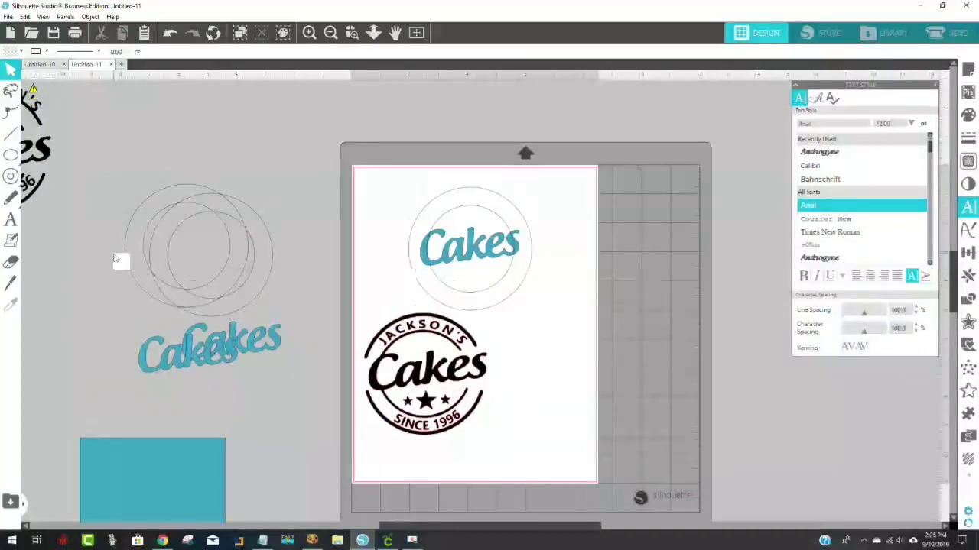
drag(406, 526, 259, 533)
drag(218, 506, 584, 132)
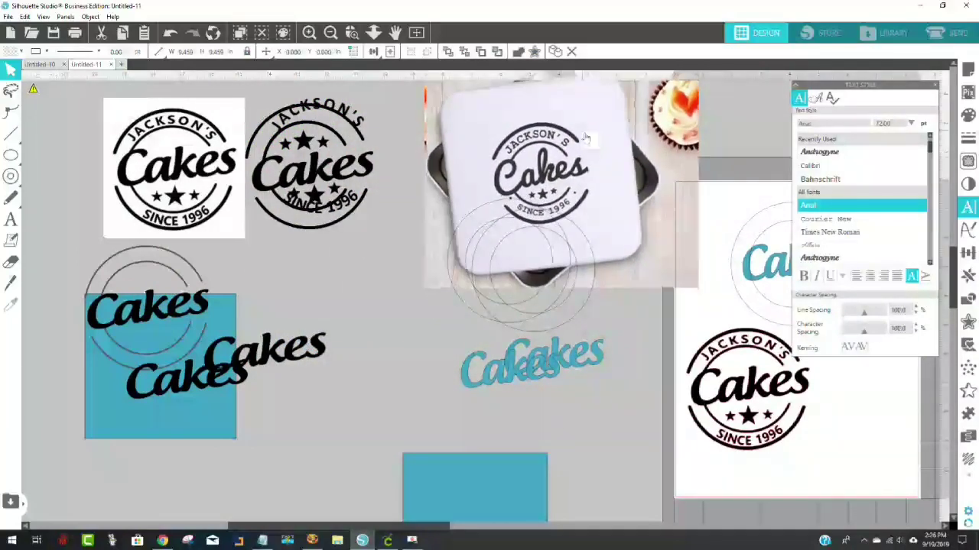
drag(422, 527, 511, 528)
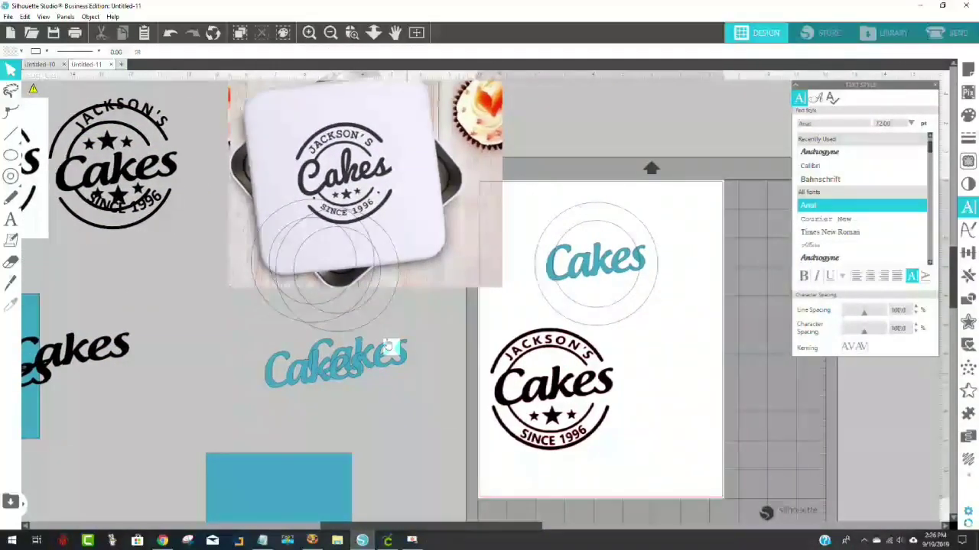
click(302, 307)
drag(302, 307, 101, 463)
click(283, 406)
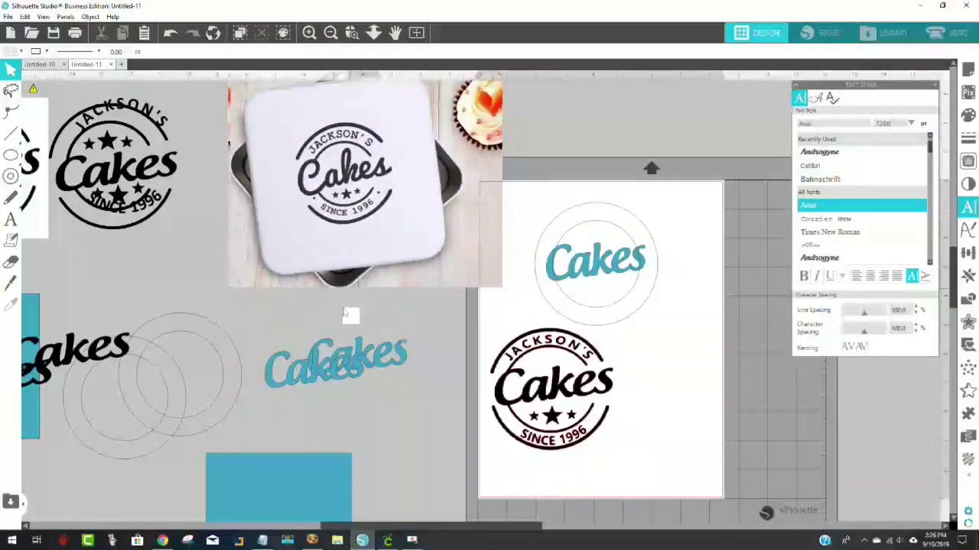
Move the cake tin photo and the spare Cakes copies far to the left, clearing the area beside the page.
drag(367, 270, 363, 197)
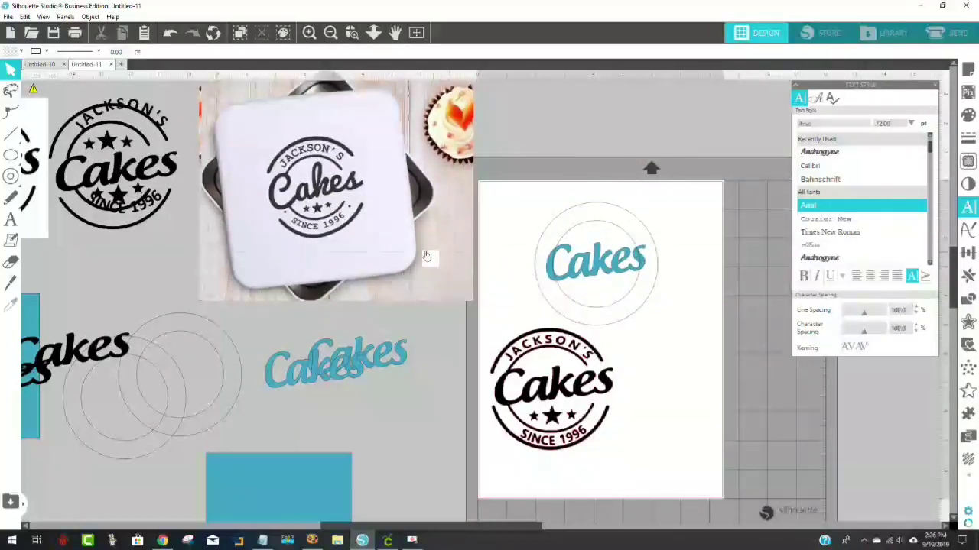
drag(374, 244, 138, 279)
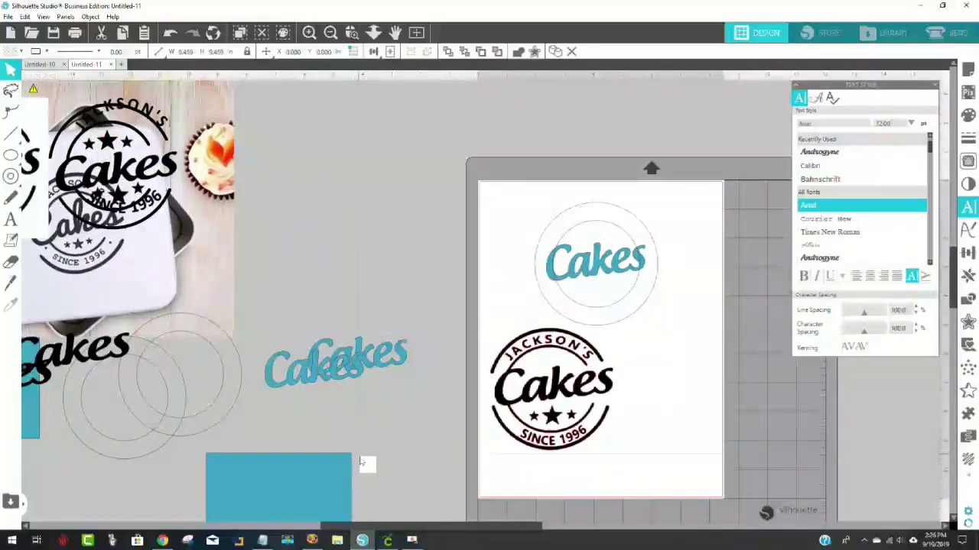
click(387, 494)
drag(381, 369, 37, 359)
drag(27, 114, 8, 116)
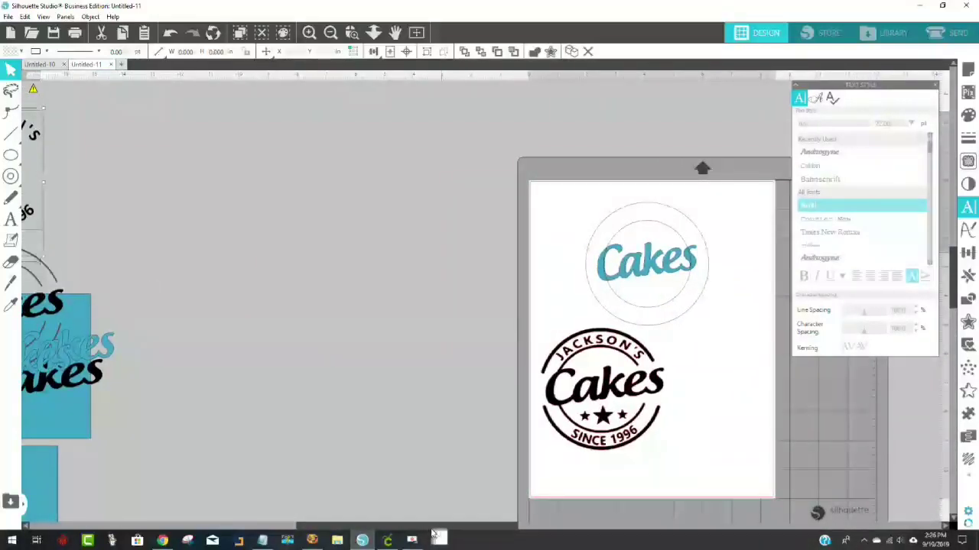
drag(449, 528, 559, 527)
scroll(533, 407, down, 3)
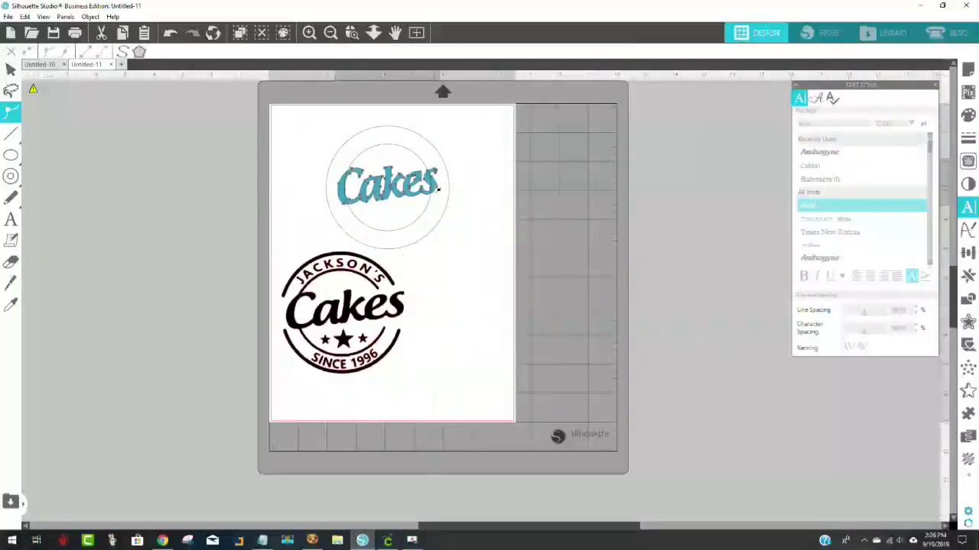
double_click(407, 222)
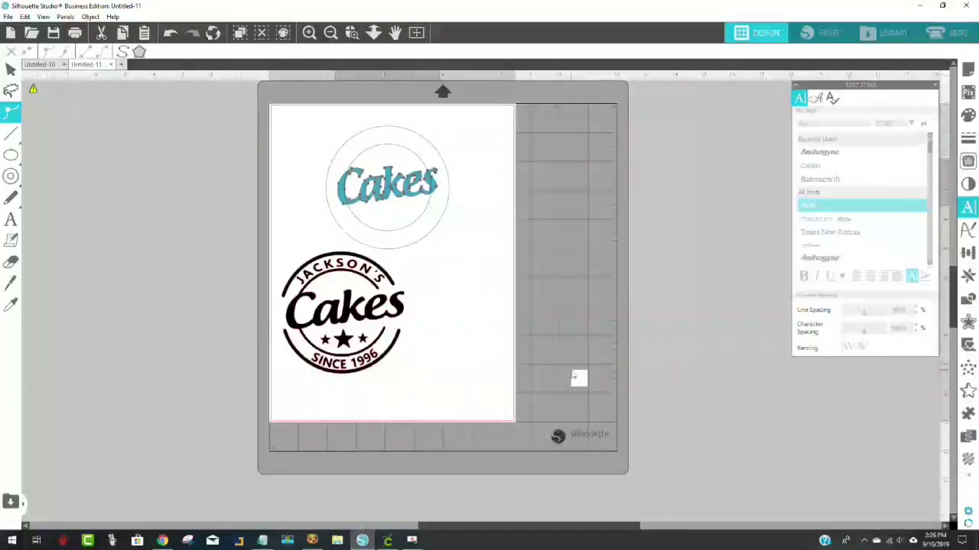
double_click(410, 218)
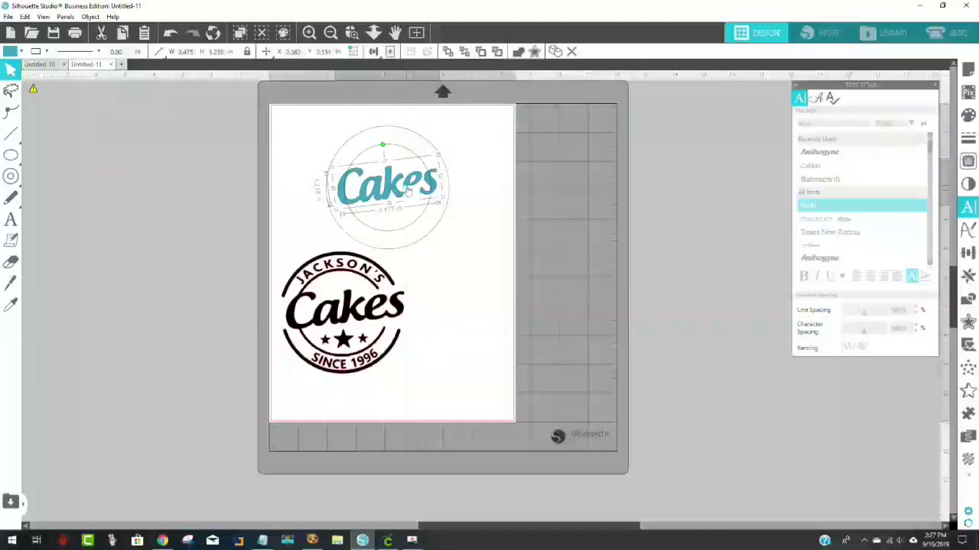
click(433, 255)
click(434, 197)
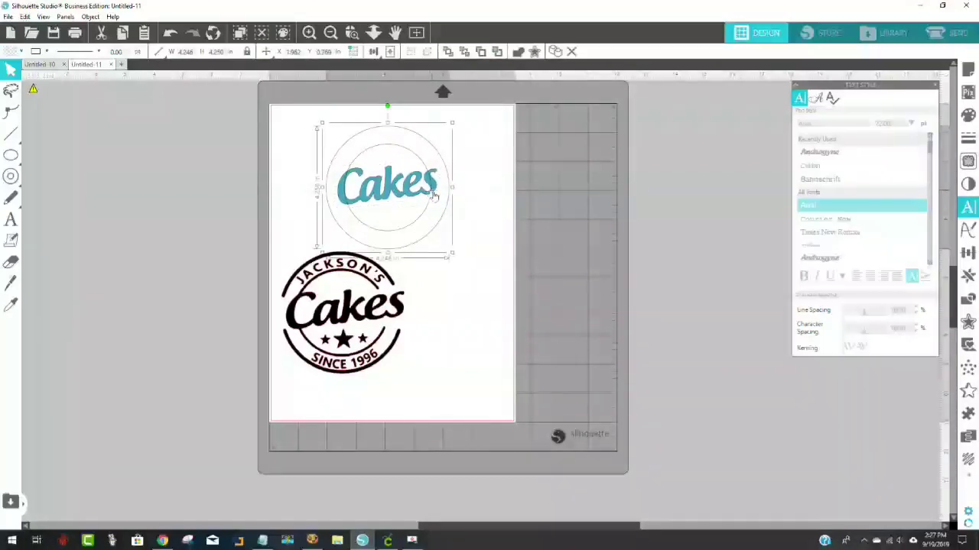
Stretch the tilted Cakes lettering to about 3.89 in wide, keeping its height, and reposition it centrally across the ring.
click(434, 194)
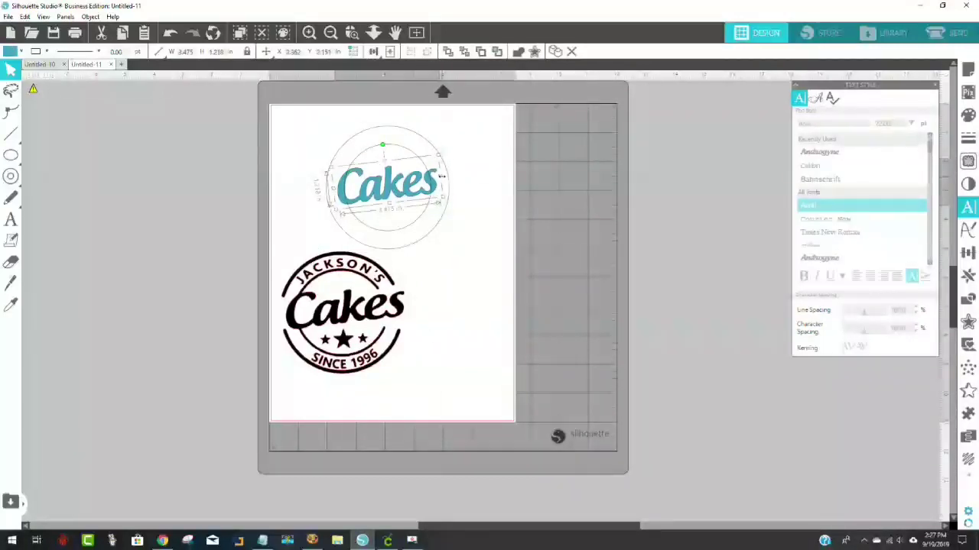
mouse_move(442, 178)
mouse_down()
mouse_move(458, 179)
mouse_move(449, 179)
mouse_up()
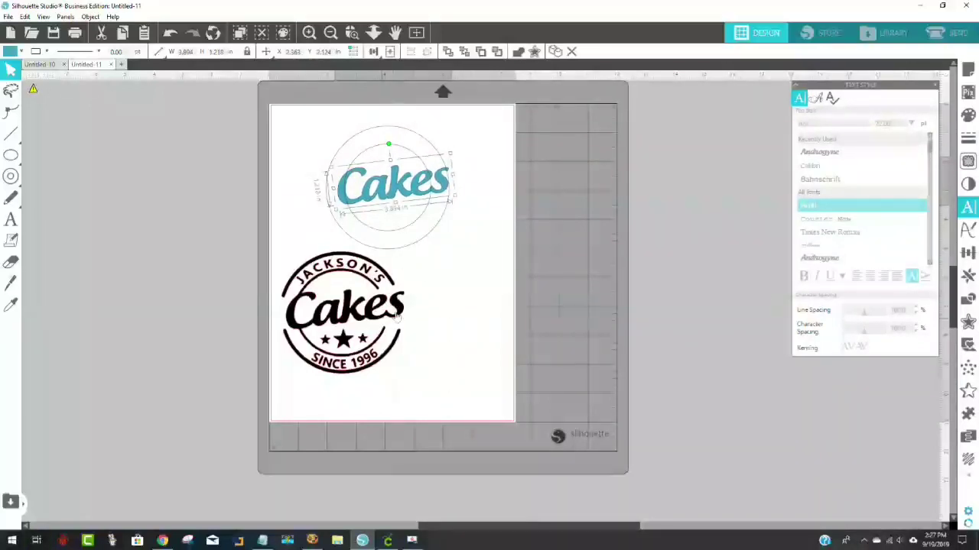
drag(402, 199, 339, 209)
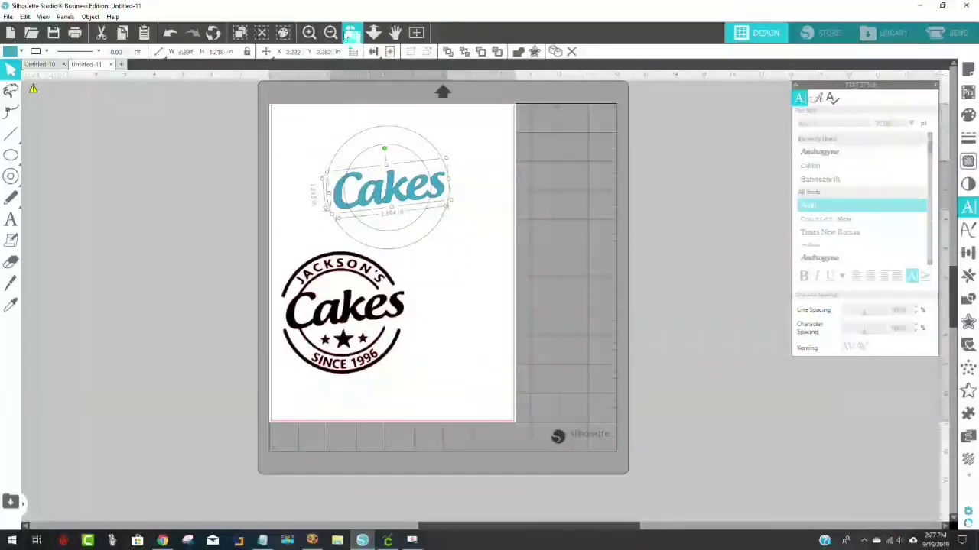
Compare the Cakes lettering and its ring closely with the reference logo below.
click(352, 32)
drag(316, 127, 487, 292)
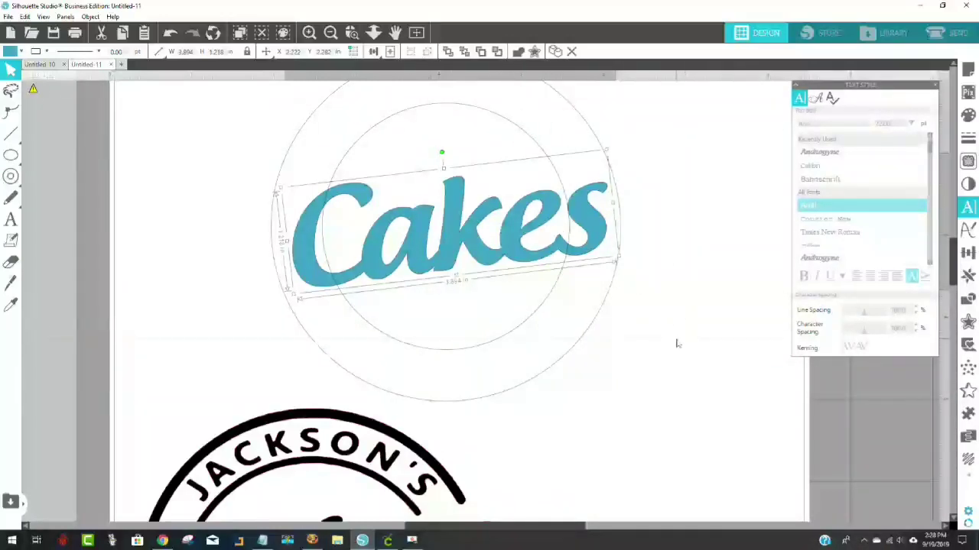
scroll(676, 344, up, 1)
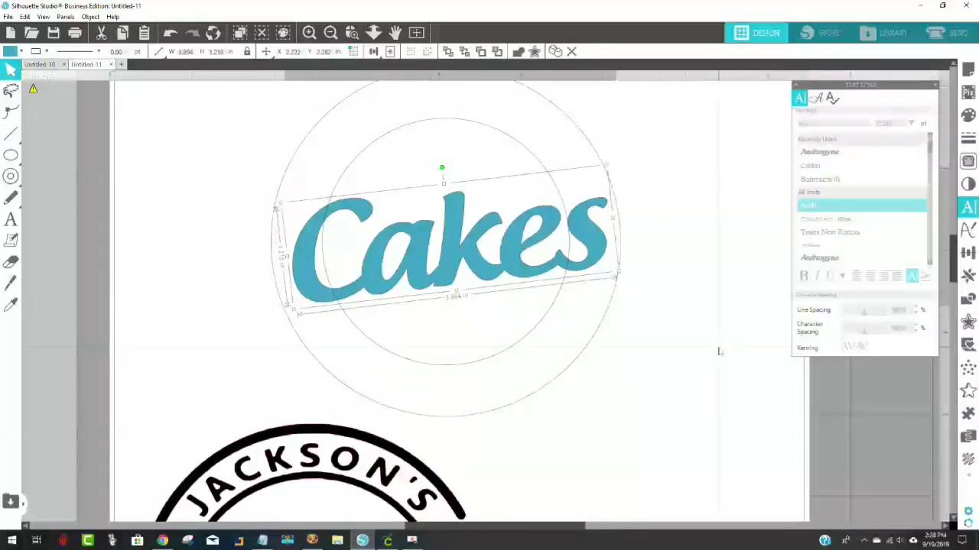
scroll(640, 344, down, 6)
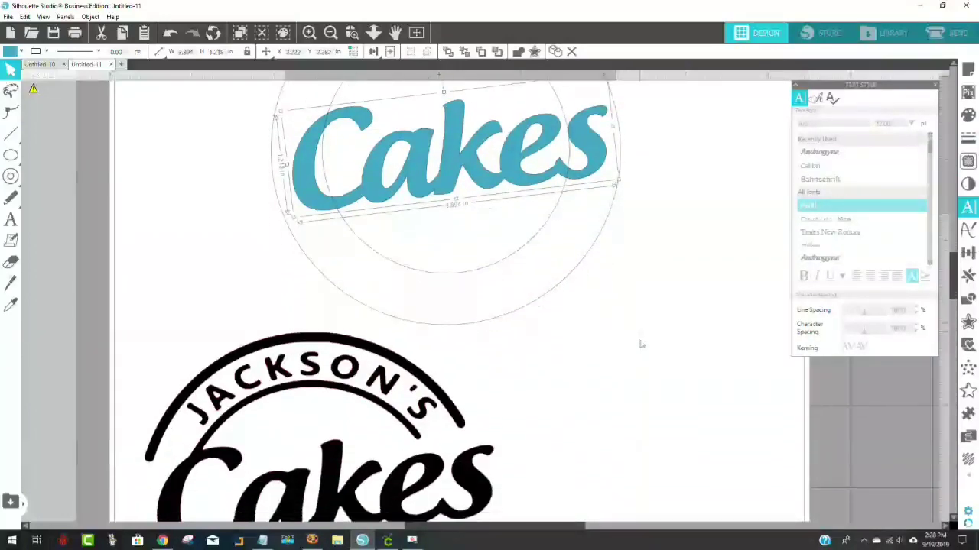
scroll(640, 343, down, 7)
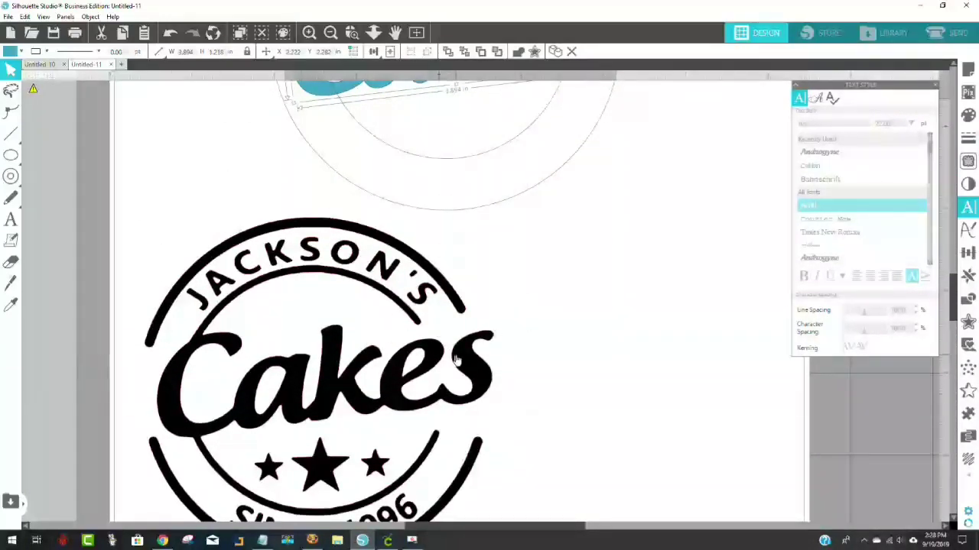
scroll(501, 341, up, 12)
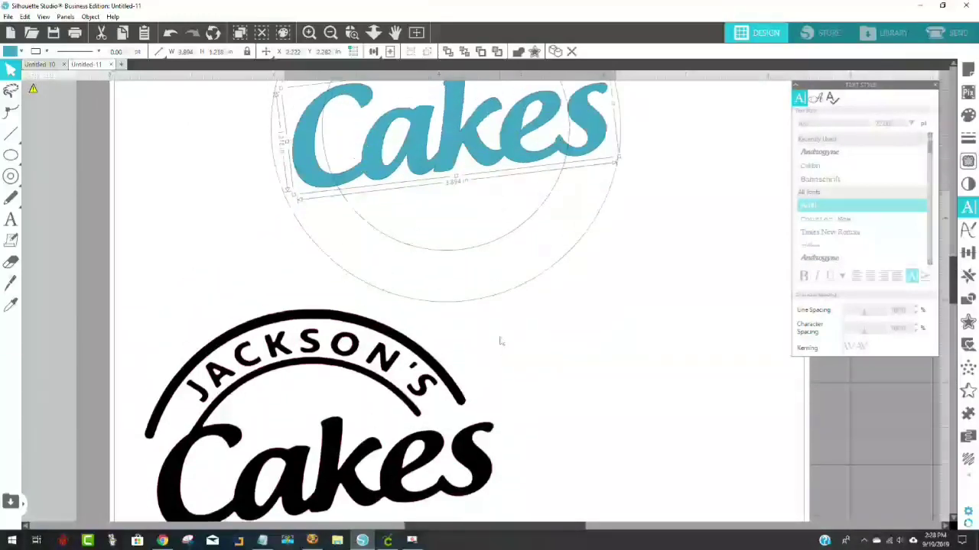
click(730, 292)
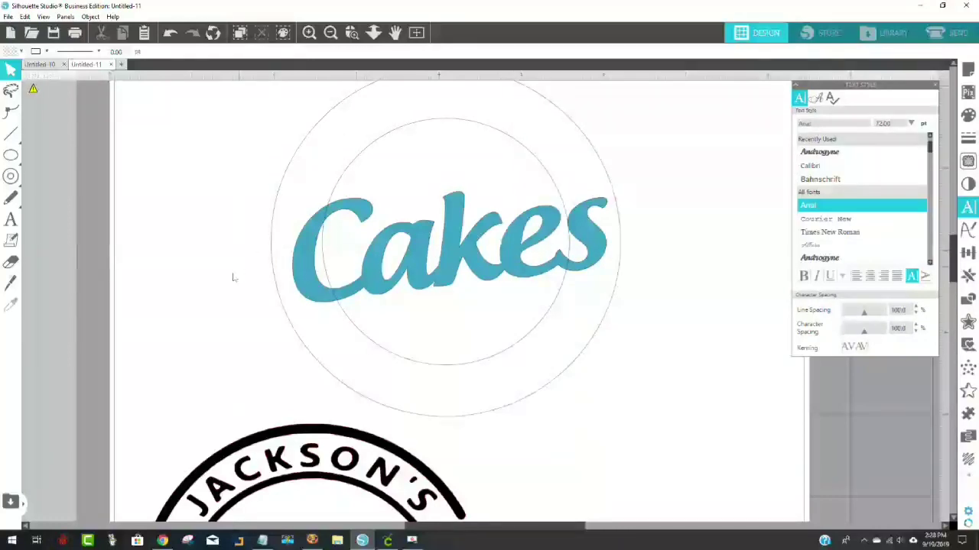
Draw a small practice ring about 0.75 in wide near the page's upper-left corner and give it a transparent fill.
click(12, 288)
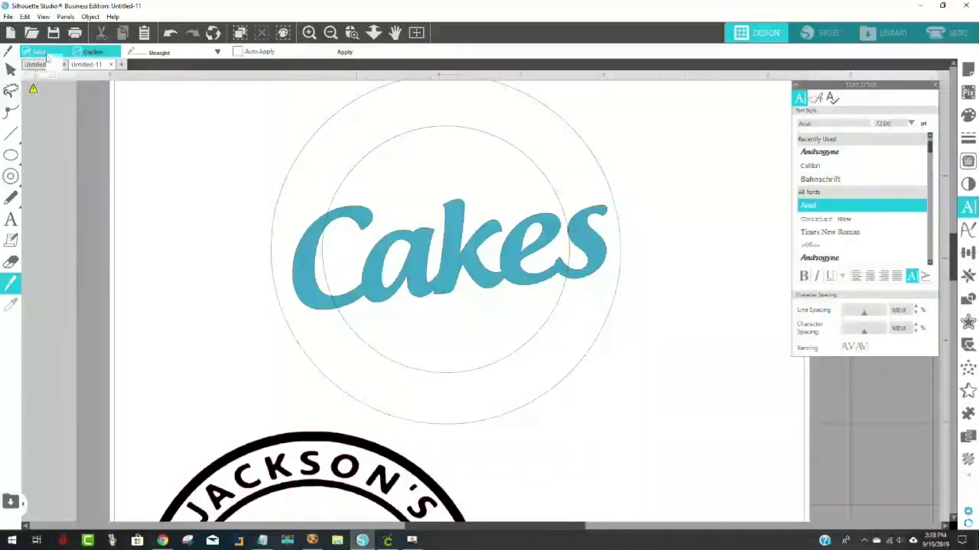
click(11, 176)
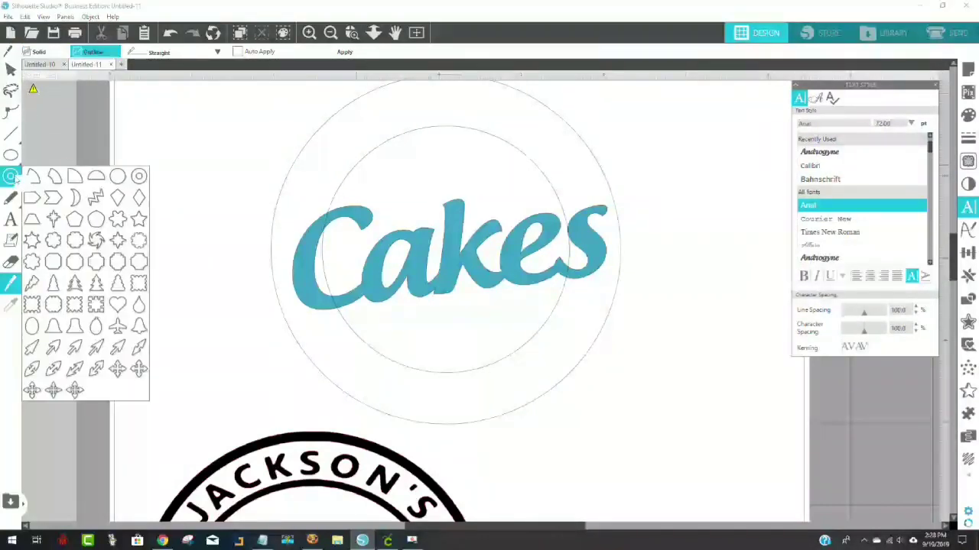
click(138, 176)
drag(136, 115, 179, 162)
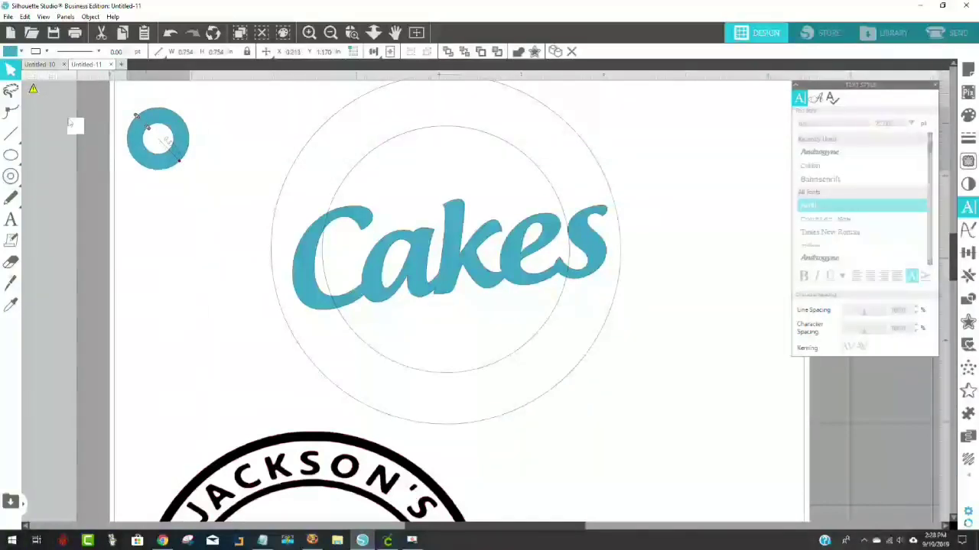
click(10, 51)
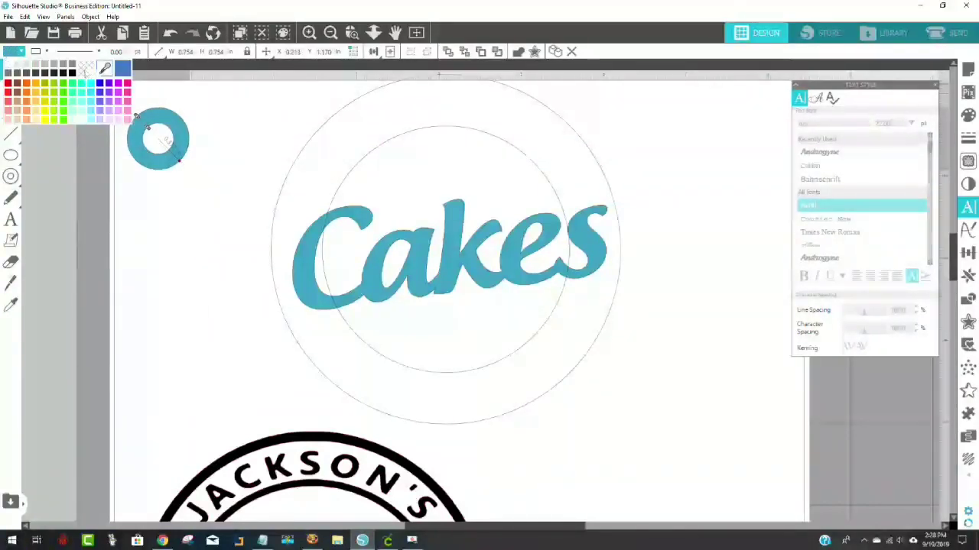
click(85, 70)
click(209, 188)
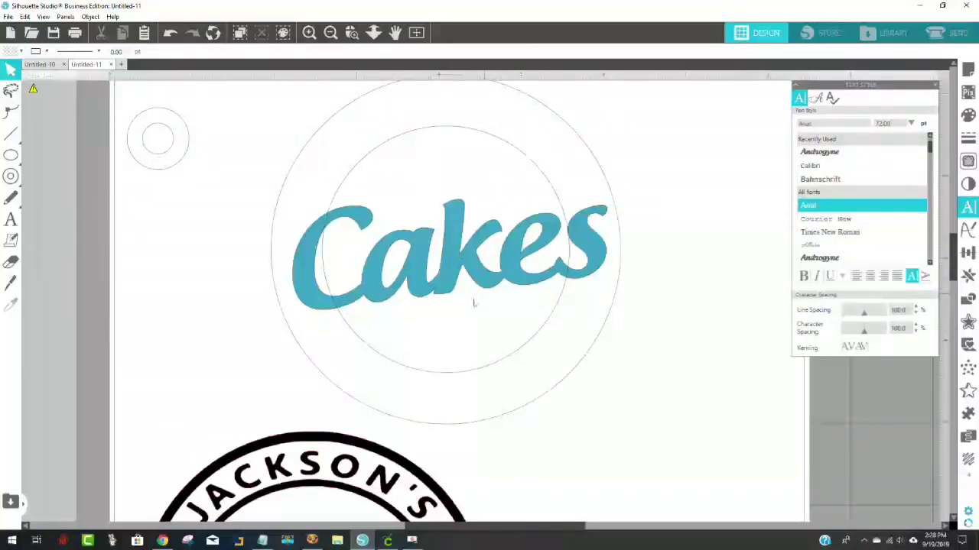
Cut the practice ring diagonally in two with a straight Solid knife cut and move the two halves apart.
click(9, 285)
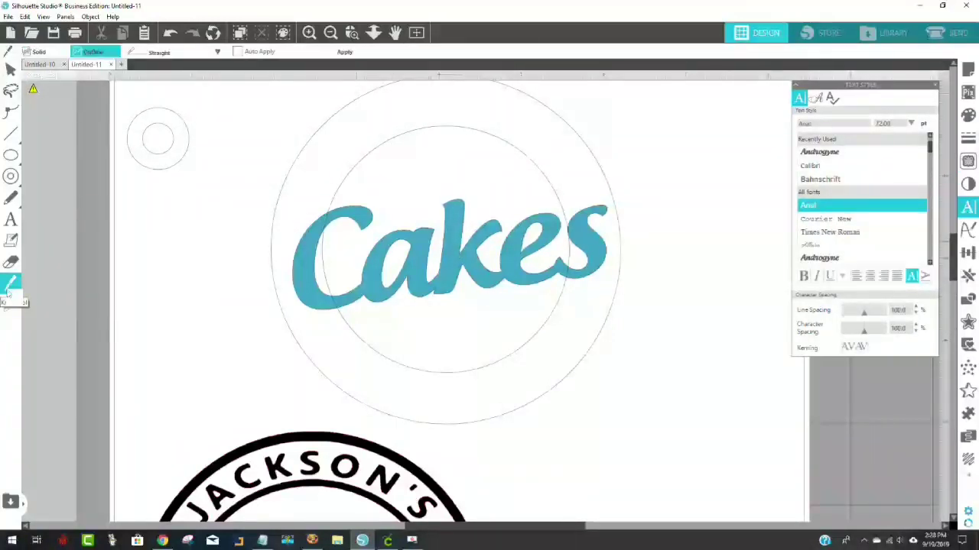
click(35, 53)
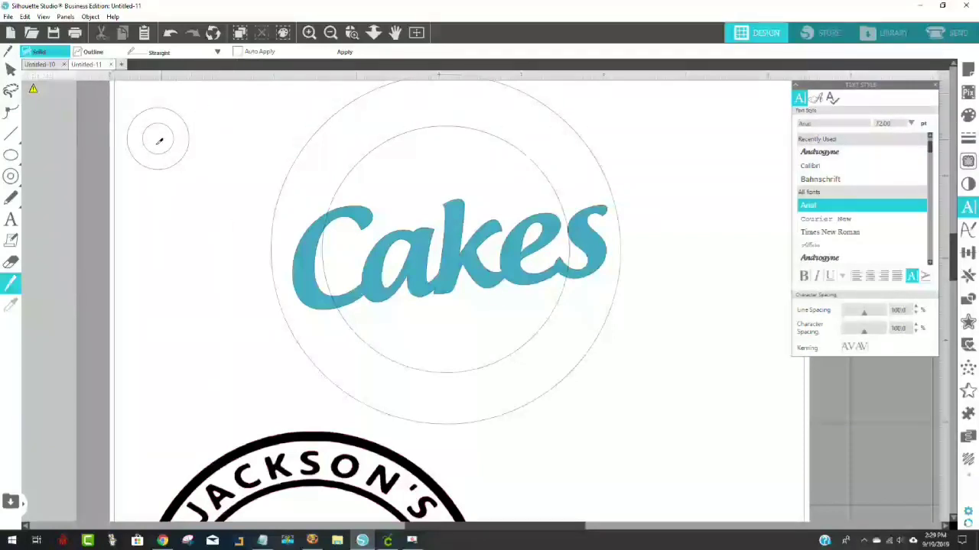
drag(125, 150, 203, 111)
key(v)
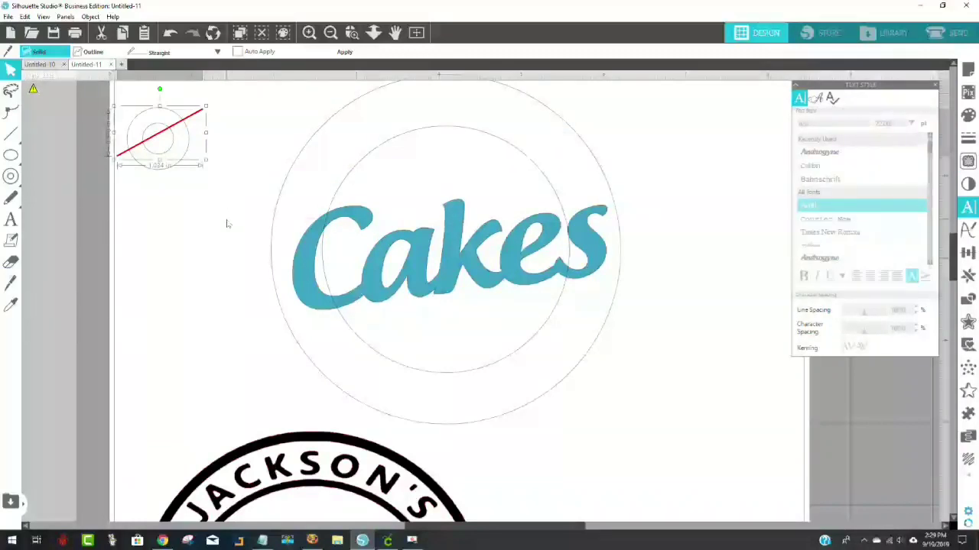
click(344, 51)
drag(184, 153, 199, 186)
drag(148, 127, 155, 135)
click(178, 140)
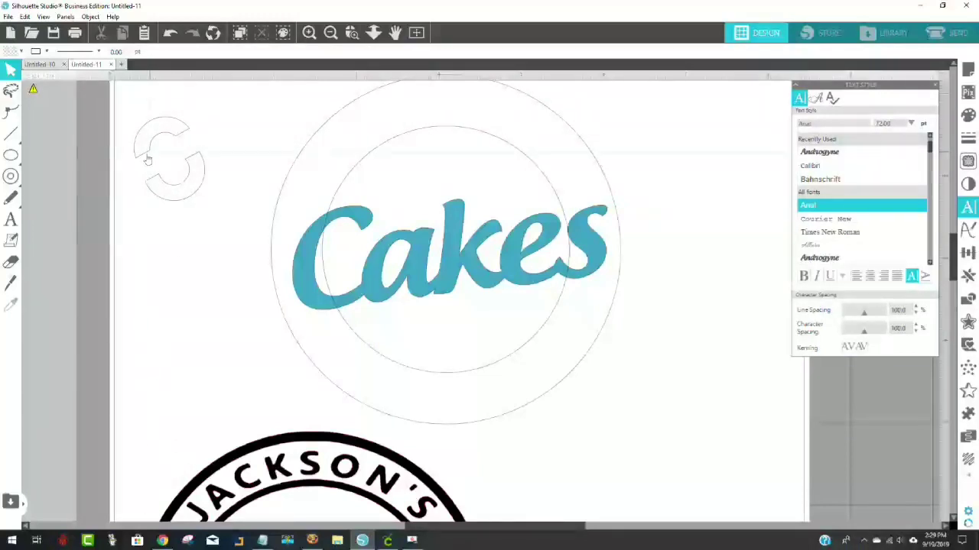
Split the upper half of the practice ring with another Solid knife cut and move its left piece away.
click(352, 32)
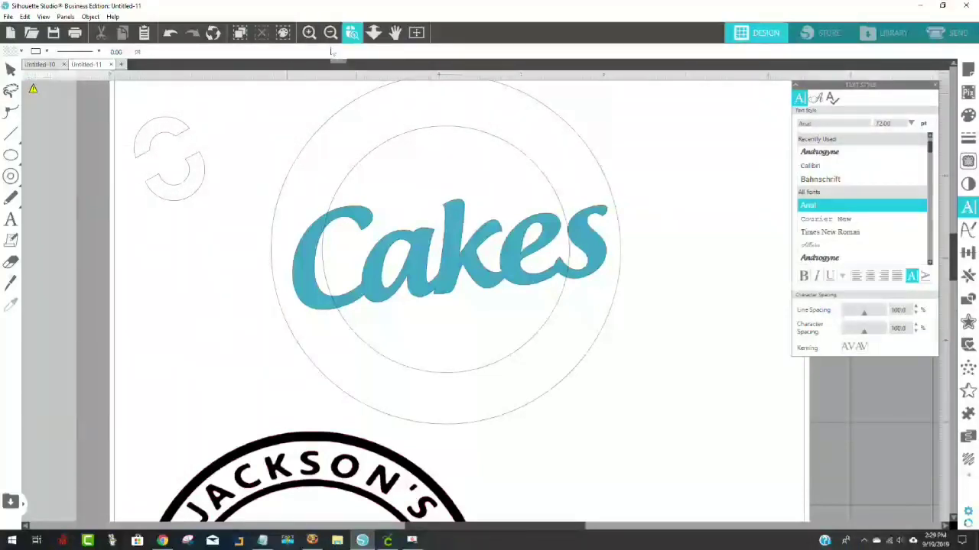
drag(131, 108, 202, 198)
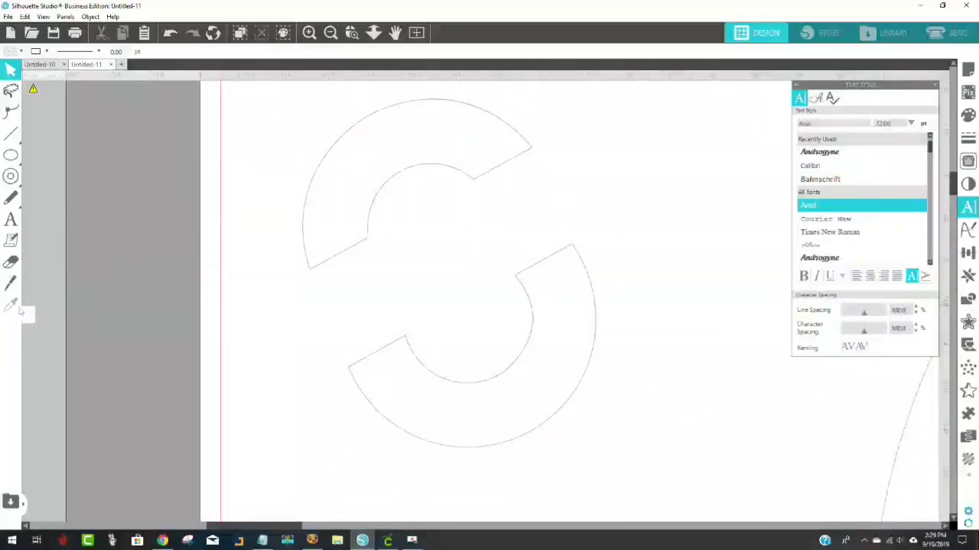
click(11, 283)
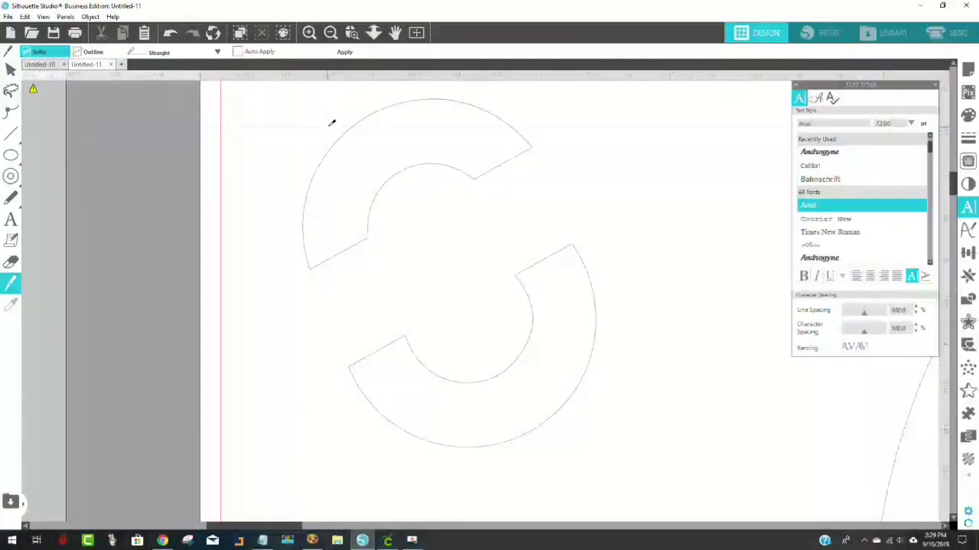
drag(326, 121, 443, 204)
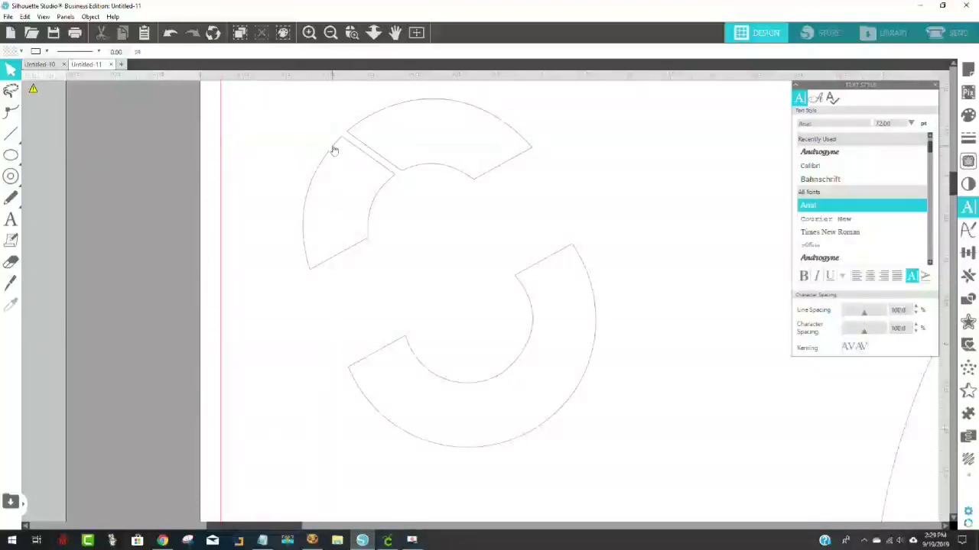
drag(332, 150, 352, 184)
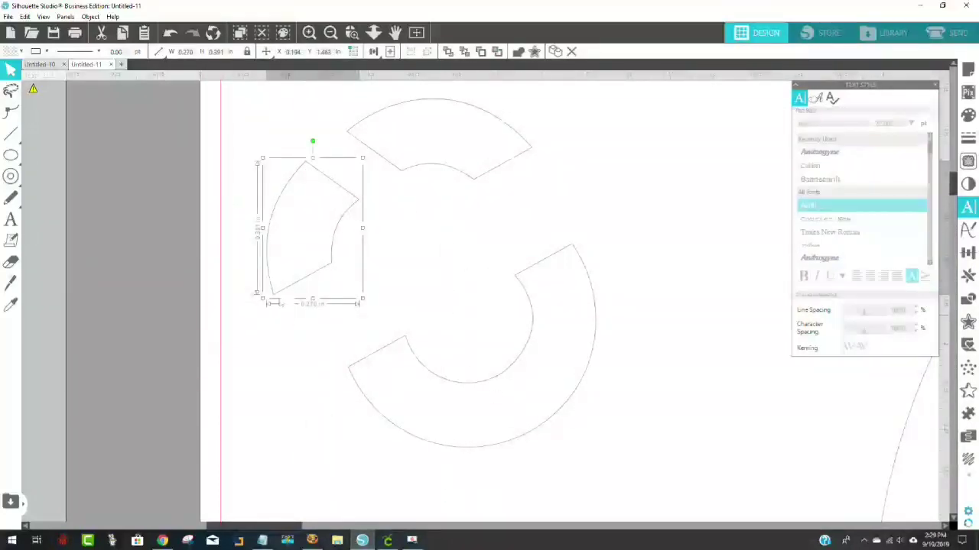
Cut the lower half of the practice ring diagonally with the knife set to Outline and separate the two open-ended pieces.
click(8, 286)
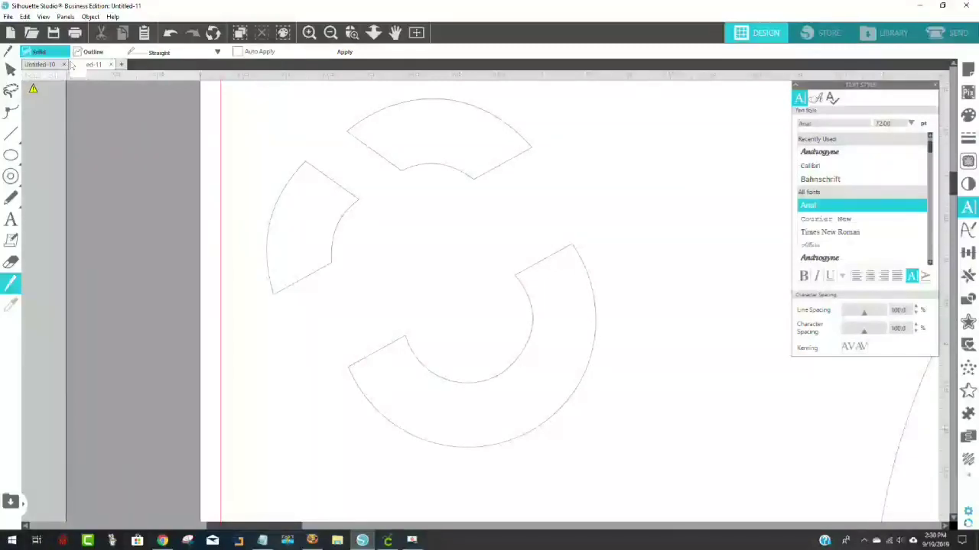
click(95, 52)
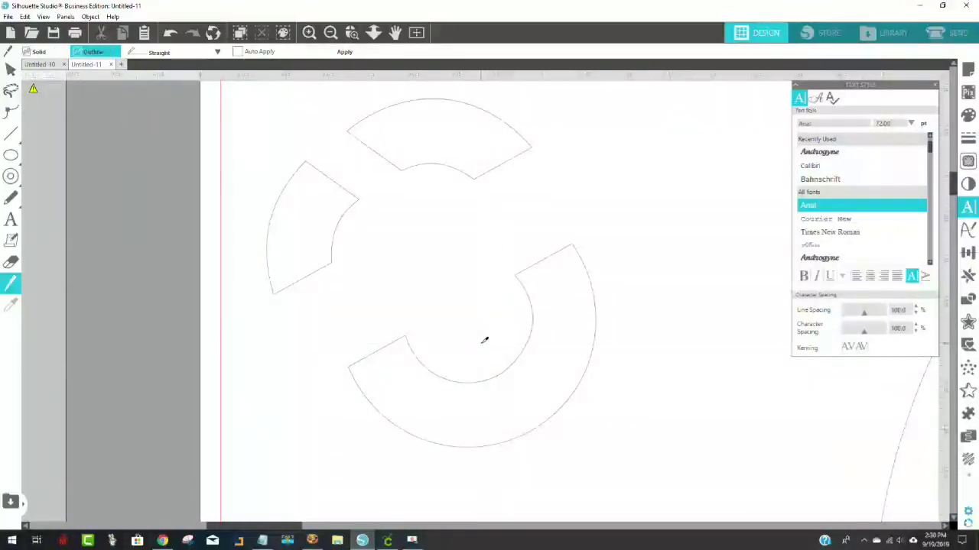
drag(484, 340, 598, 437)
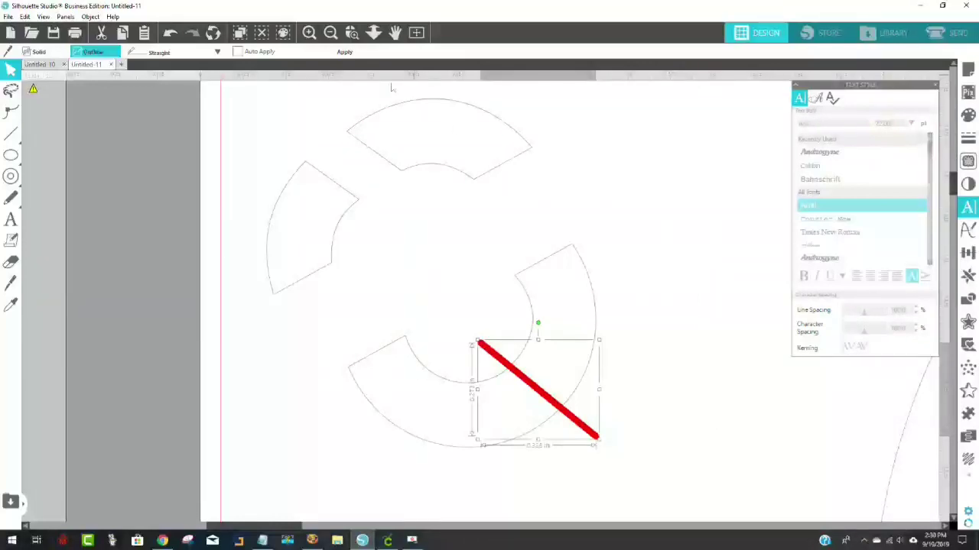
click(344, 52)
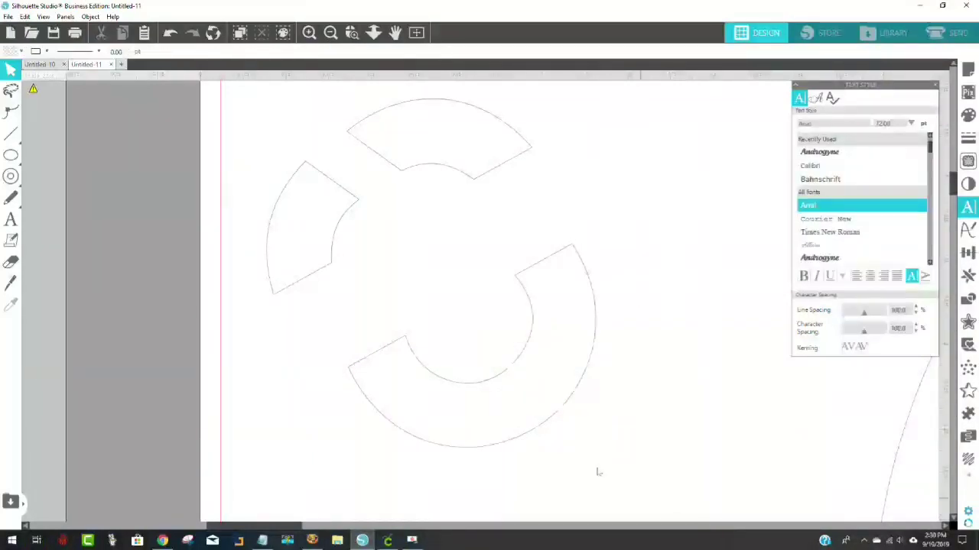
drag(532, 307, 541, 240)
drag(450, 387, 455, 343)
click(493, 378)
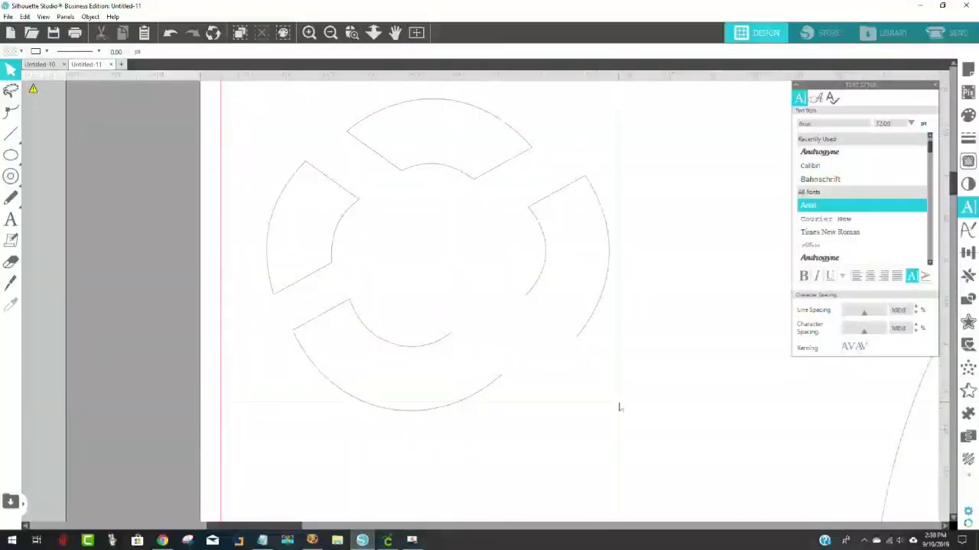
Delete all four pieces of the practice ring.
drag(621, 413, 257, 130)
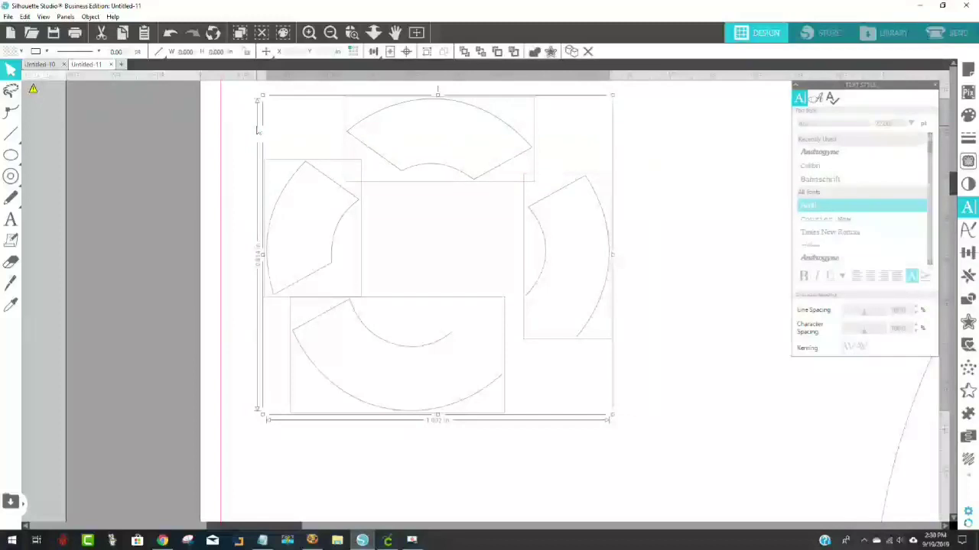
key(Delete)
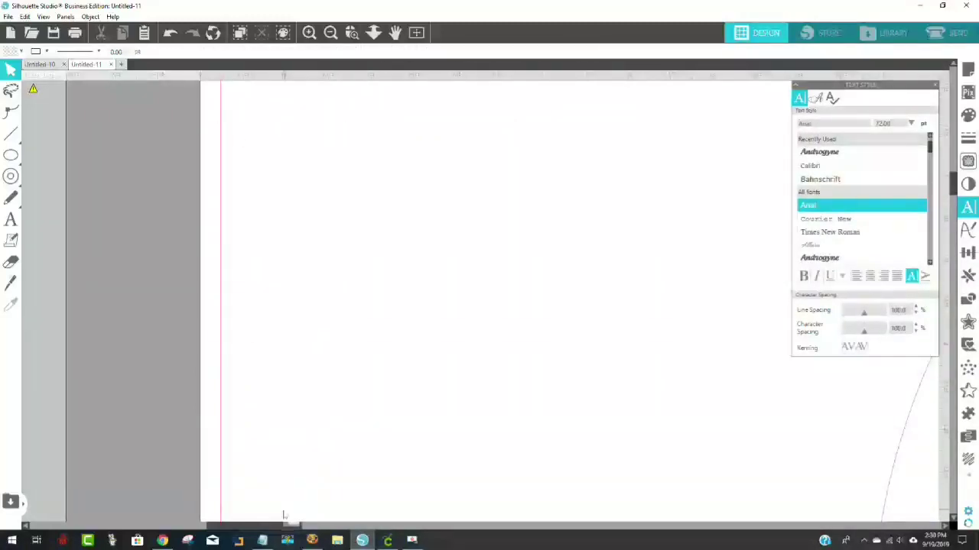
Examine where the reference logo's arcs break beside its Cakes lettering, compared with the main ring.
drag(291, 526, 489, 535)
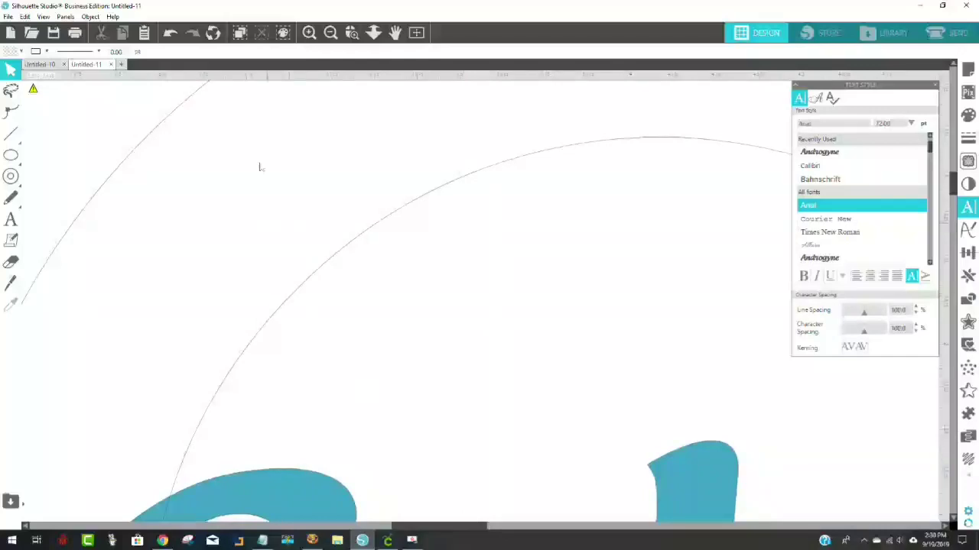
click(331, 33)
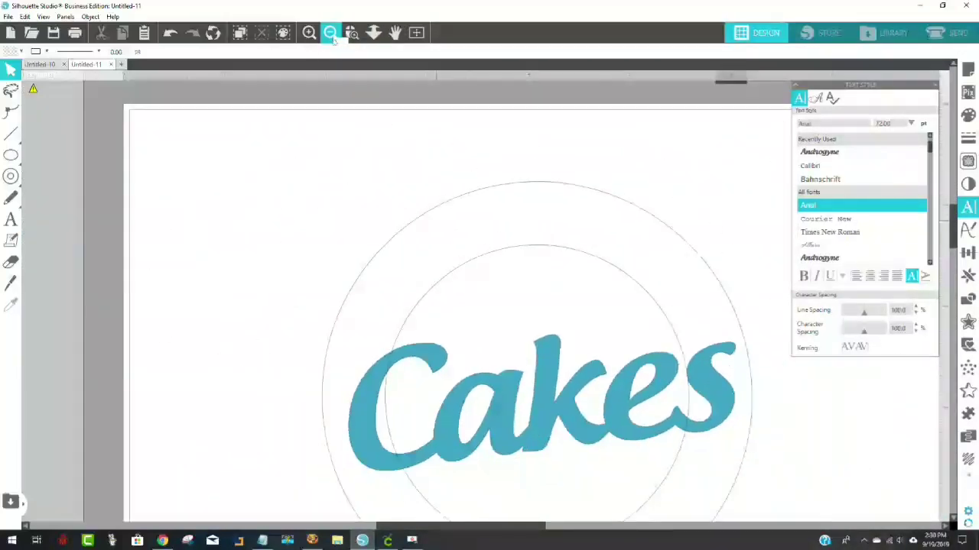
scroll(524, 481, down, 3)
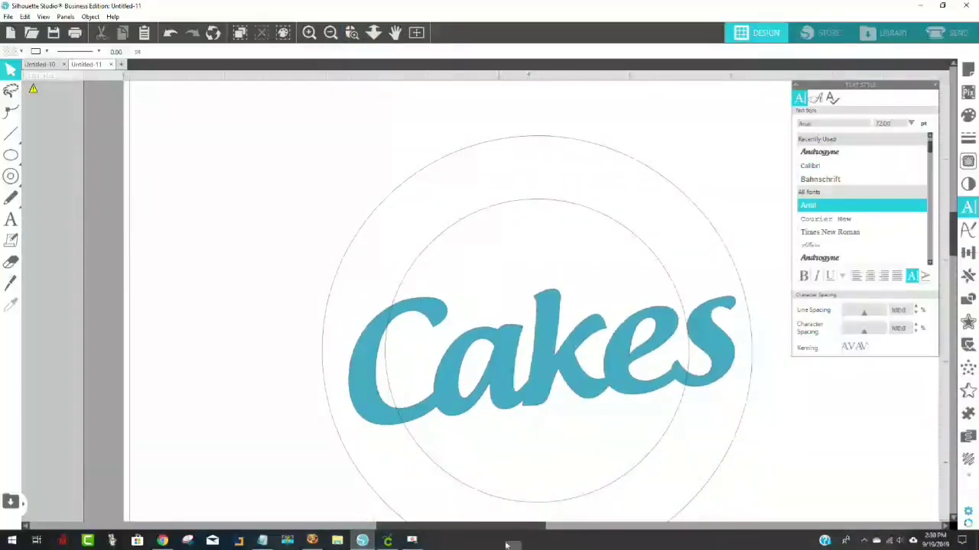
scroll(510, 505, down, 2)
scroll(644, 422, down, 6)
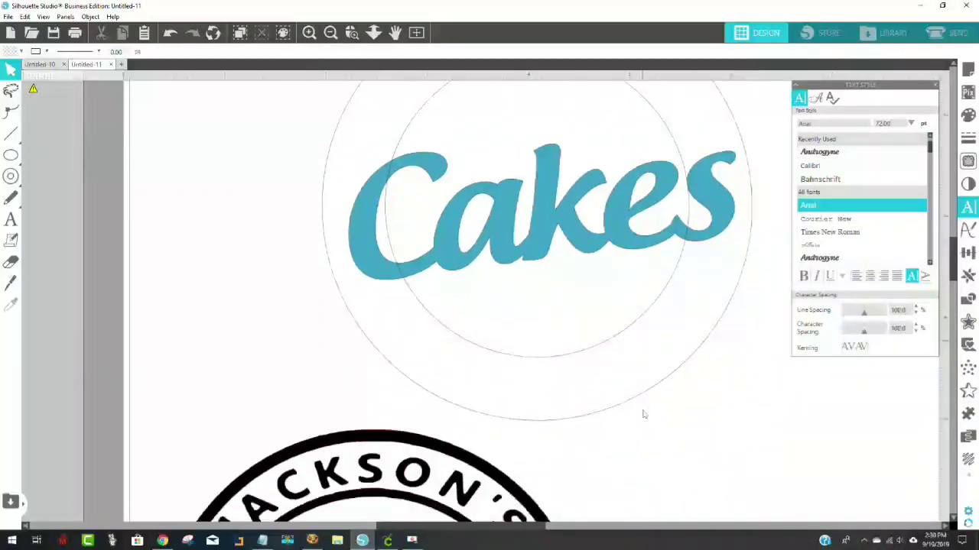
scroll(643, 415, down, 5)
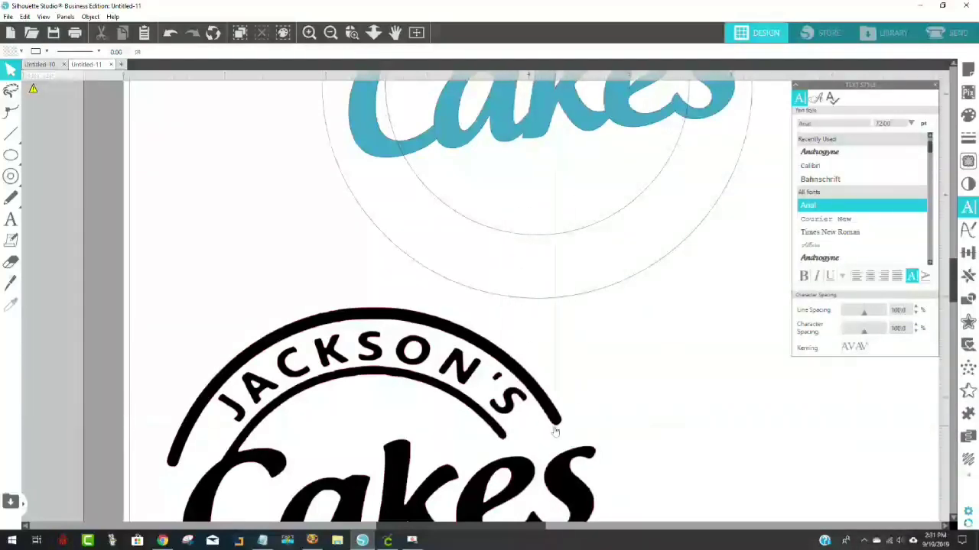
scroll(635, 405, up, 8)
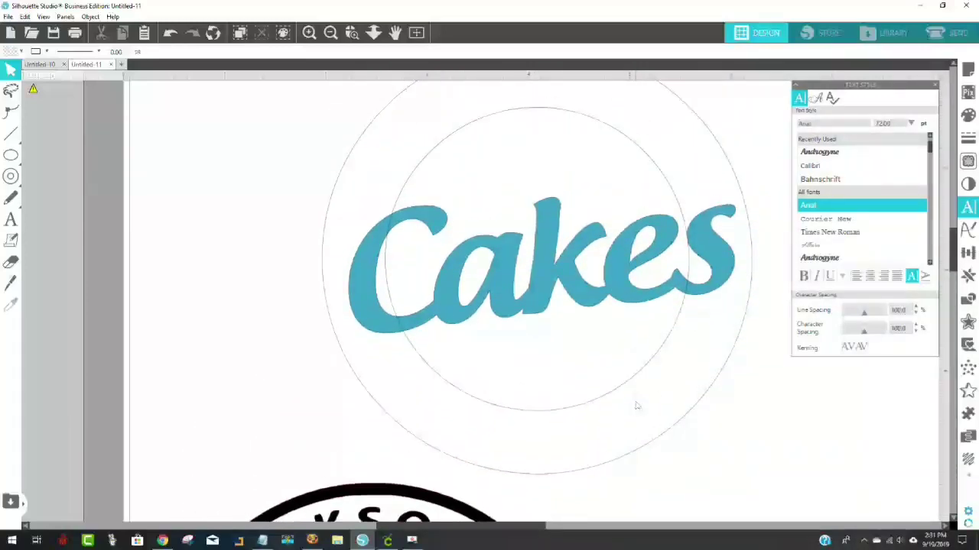
Draw a straight Outline knife line across both ring circles just above the s of Cakes.
click(364, 527)
drag(367, 529, 568, 548)
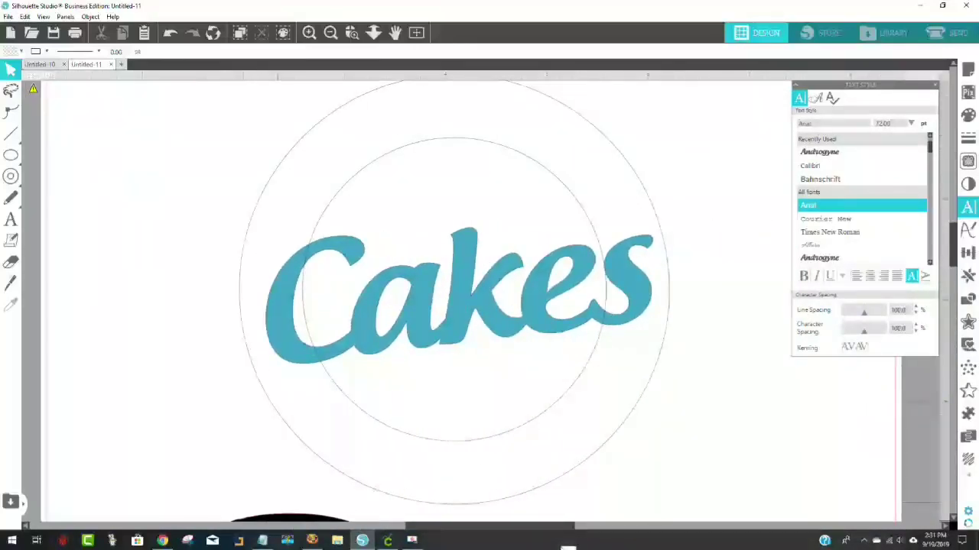
click(13, 284)
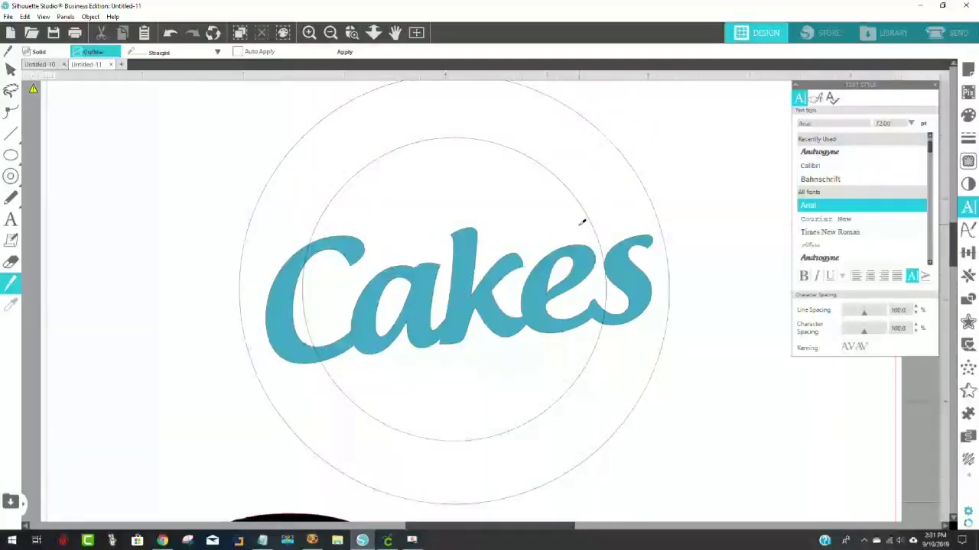
drag(577, 227, 671, 190)
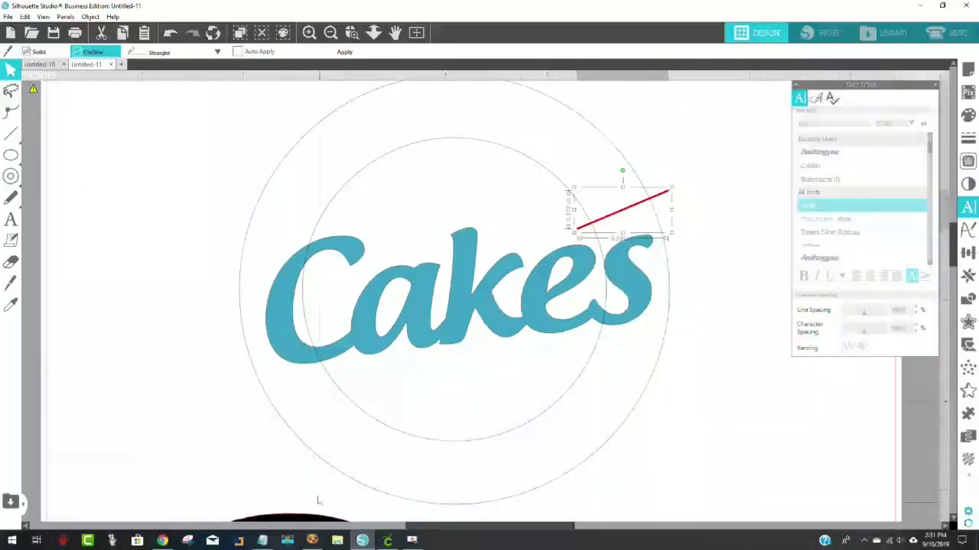
Move the black reference logo up beside the ring so the arc breaks can be compared.
click(300, 518)
drag(300, 519, 65, 135)
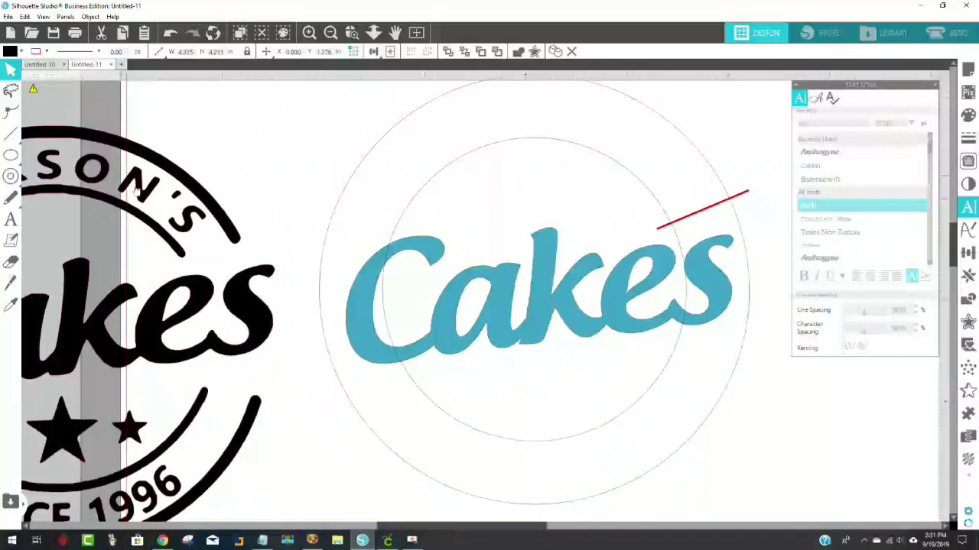
click(139, 194)
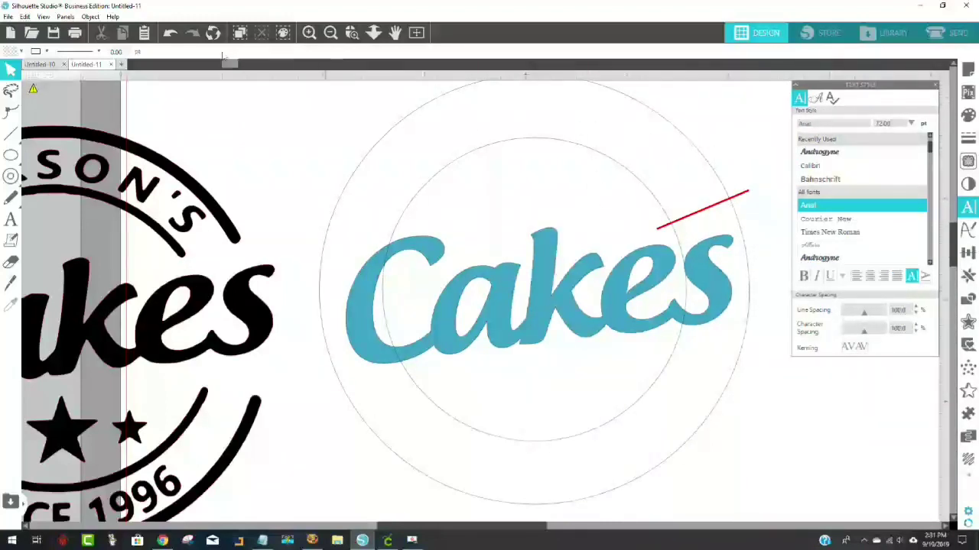
Rotate the knife line above the s slightly clockwise and apply the cut to both circles.
click(708, 214)
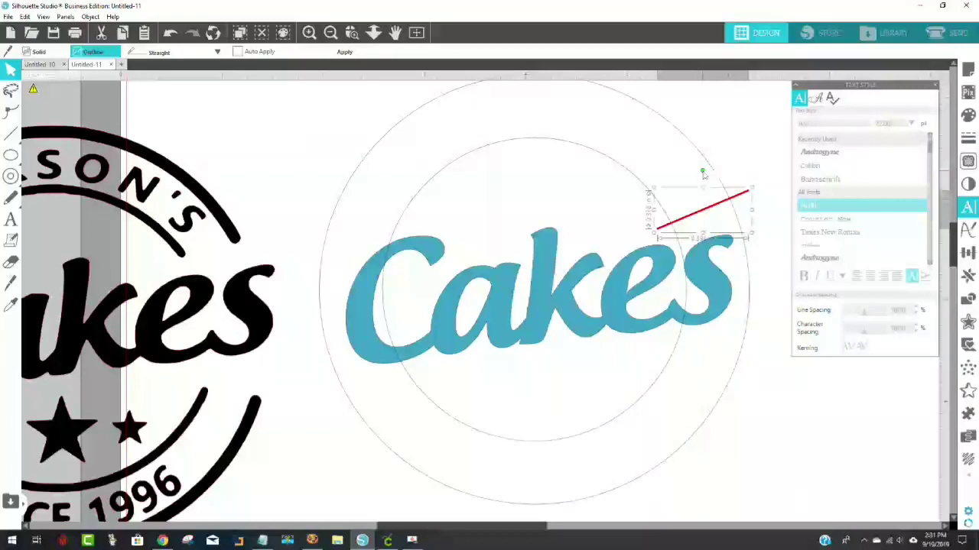
mouse_move(703, 174)
mouse_down()
mouse_move(739, 197)
mouse_move(705, 171)
mouse_move(708, 183)
mouse_move(710, 175)
mouse_up()
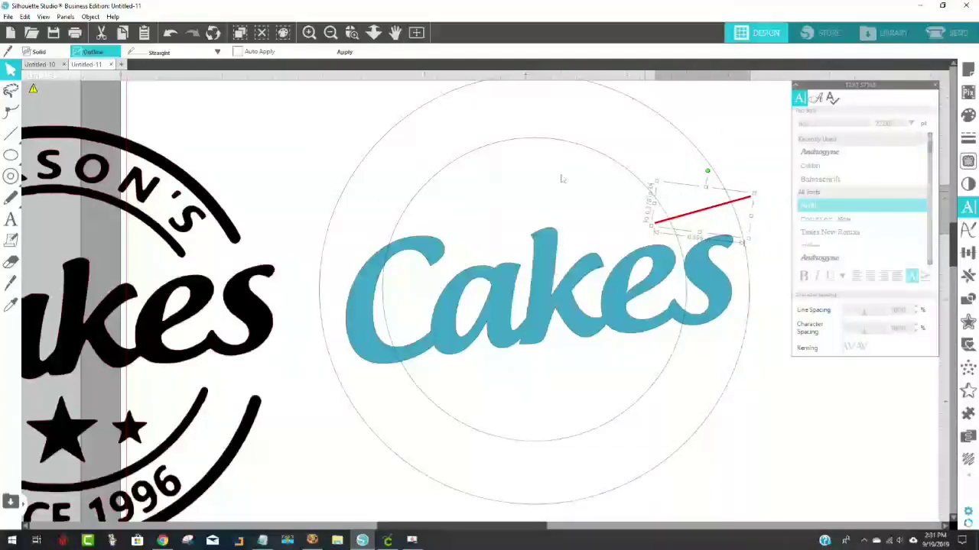
click(350, 53)
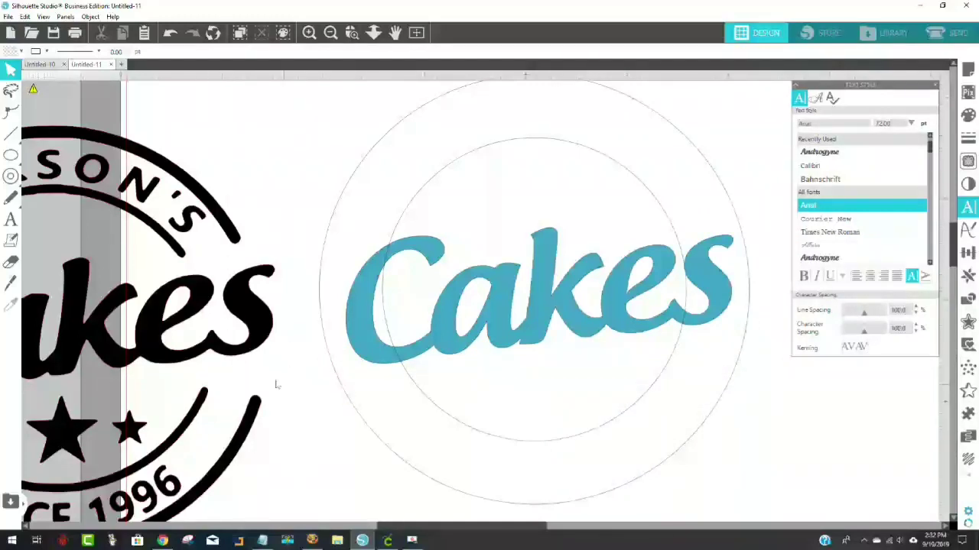
Cut both circles just below the s of Cakes with a nearly horizontal Outline knife line.
click(12, 285)
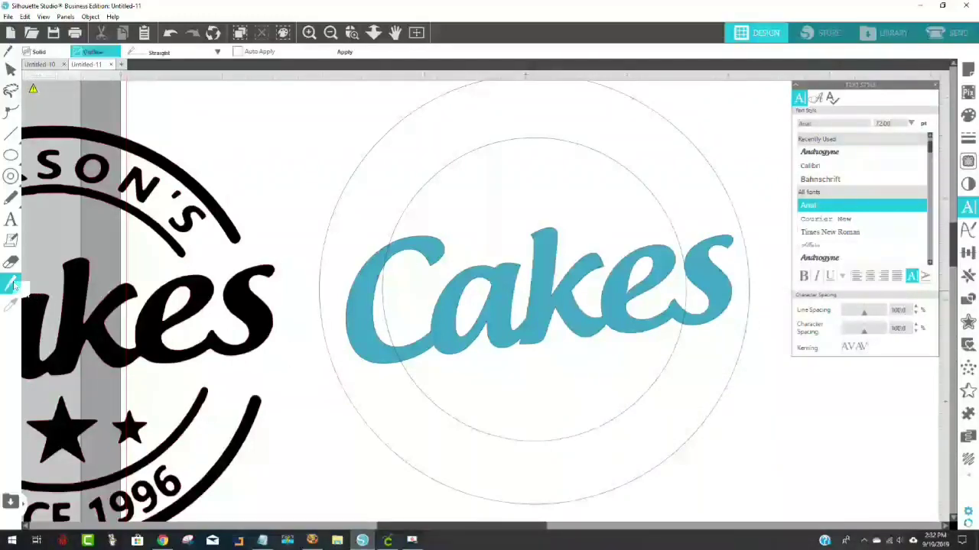
click(92, 52)
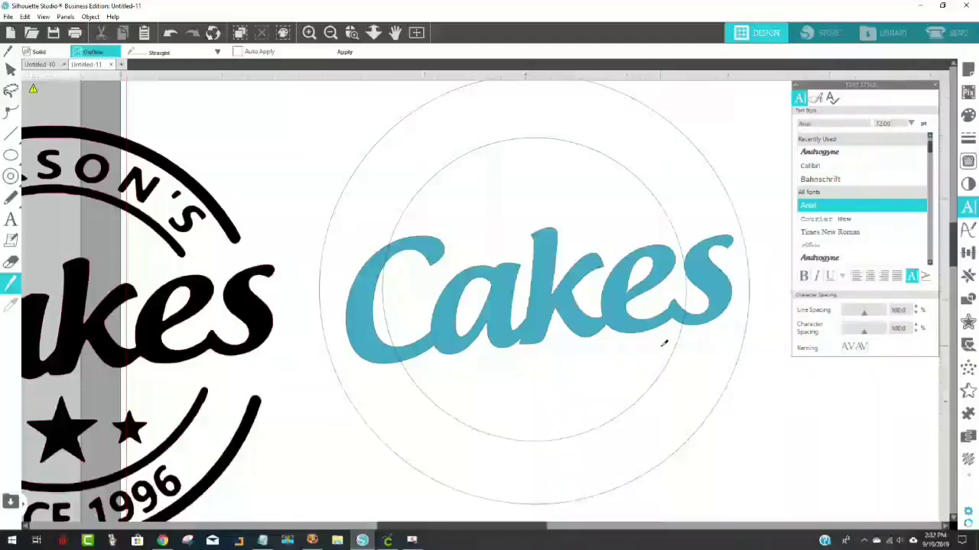
drag(662, 347, 760, 344)
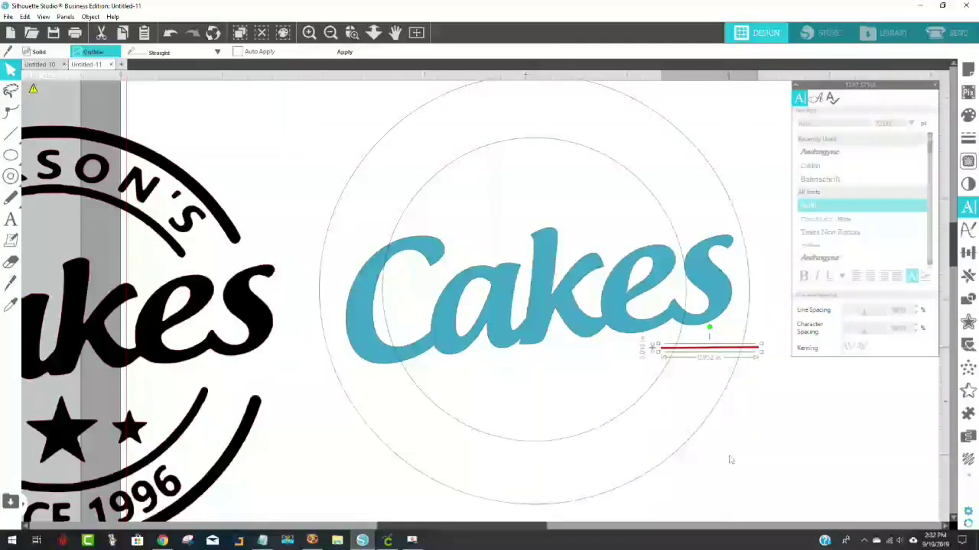
click(345, 52)
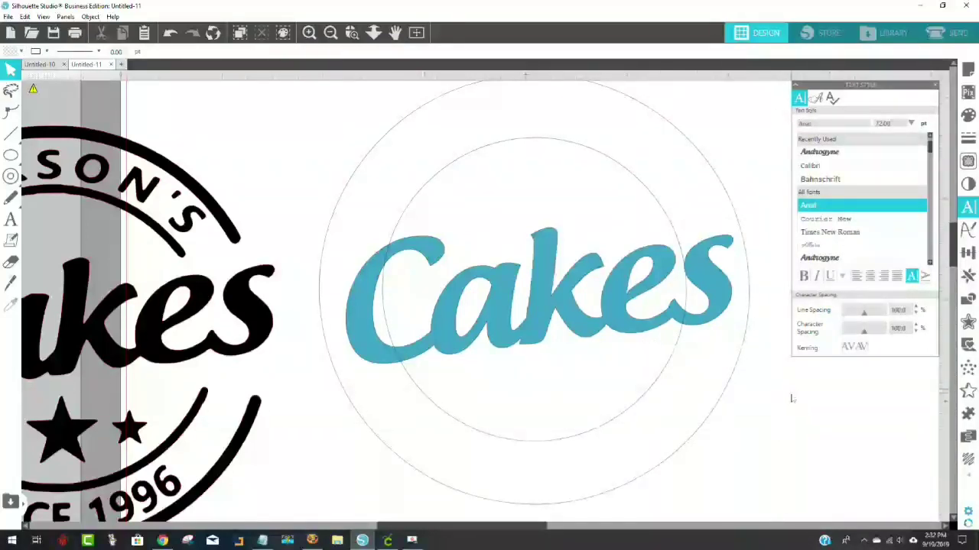
Close the text style settings, pull the two cut arc segments beside the s out of the ring, and delete them.
click(935, 85)
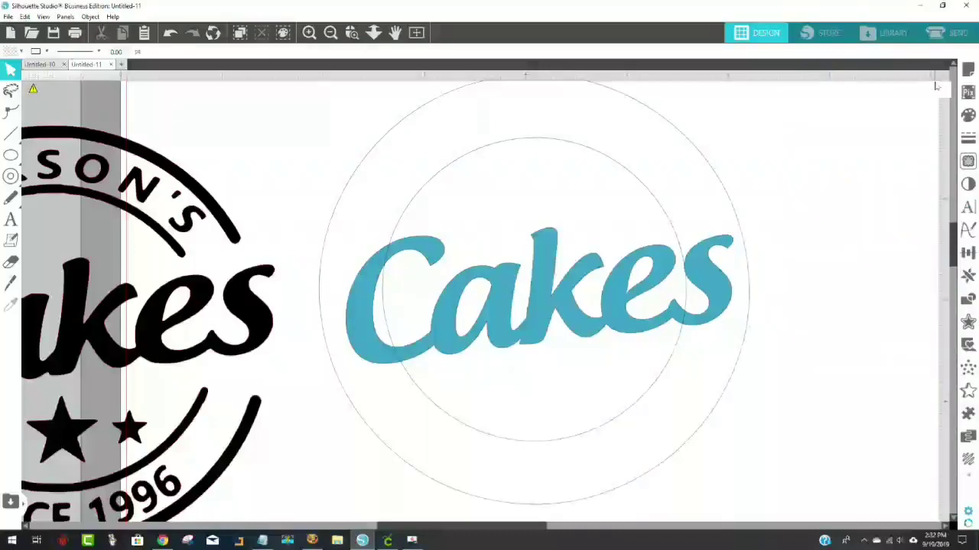
click(747, 266)
drag(747, 267, 842, 239)
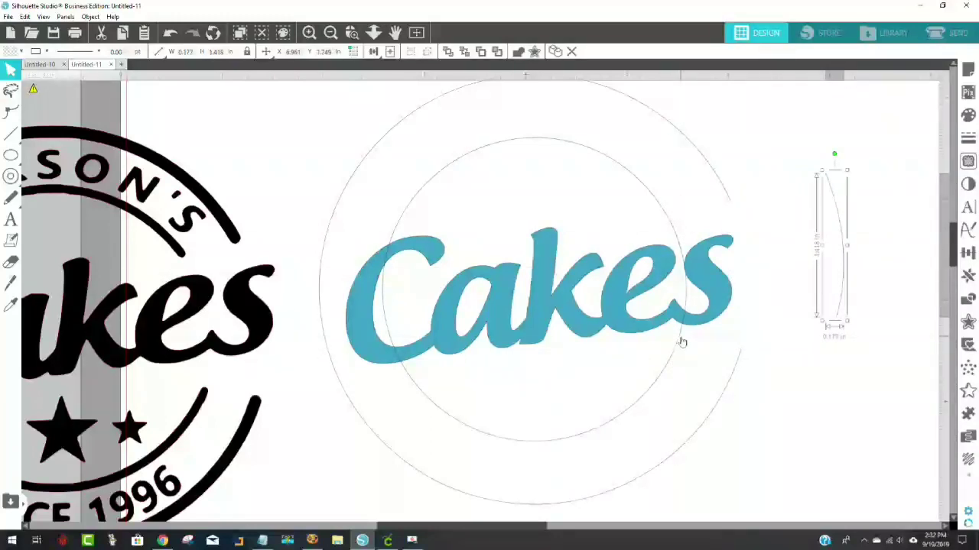
drag(678, 343, 841, 336)
drag(802, 164, 873, 353)
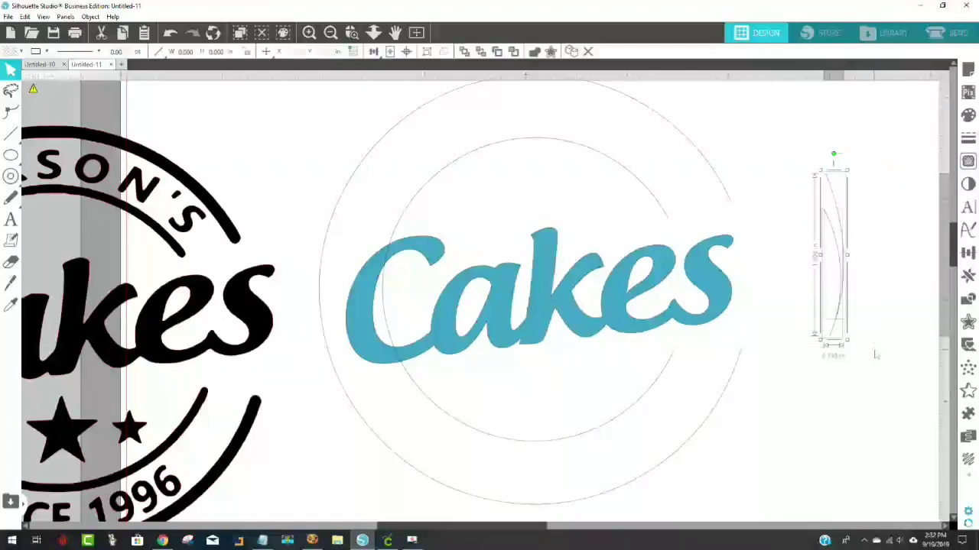
key(Delete)
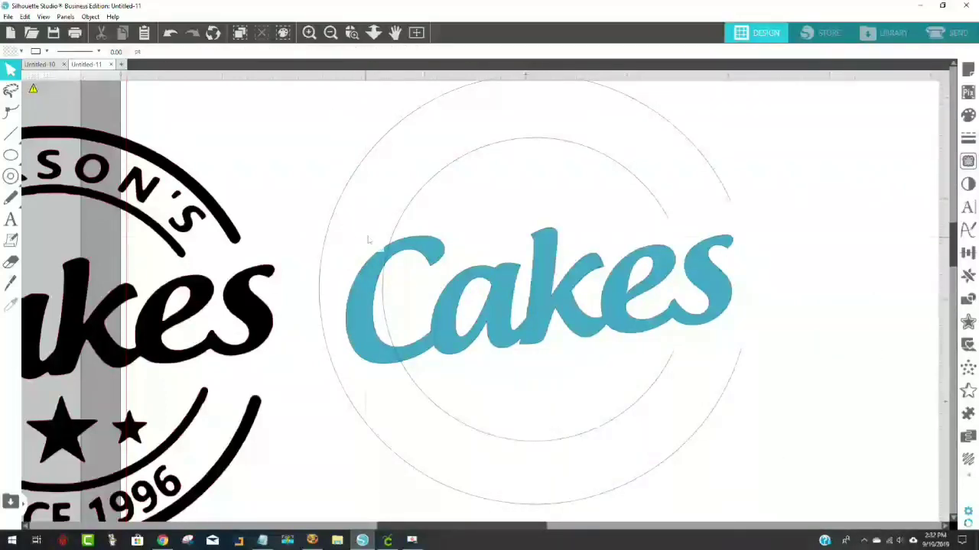
Move the reference logo slightly up and closer to the ring so both fit side by side in view.
click(562, 528)
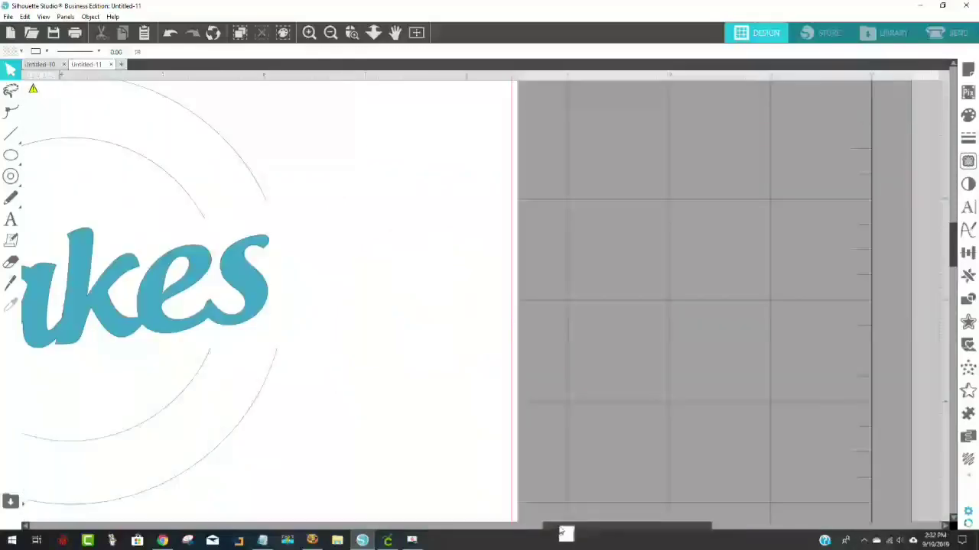
drag(562, 532, 378, 540)
drag(357, 364, 382, 301)
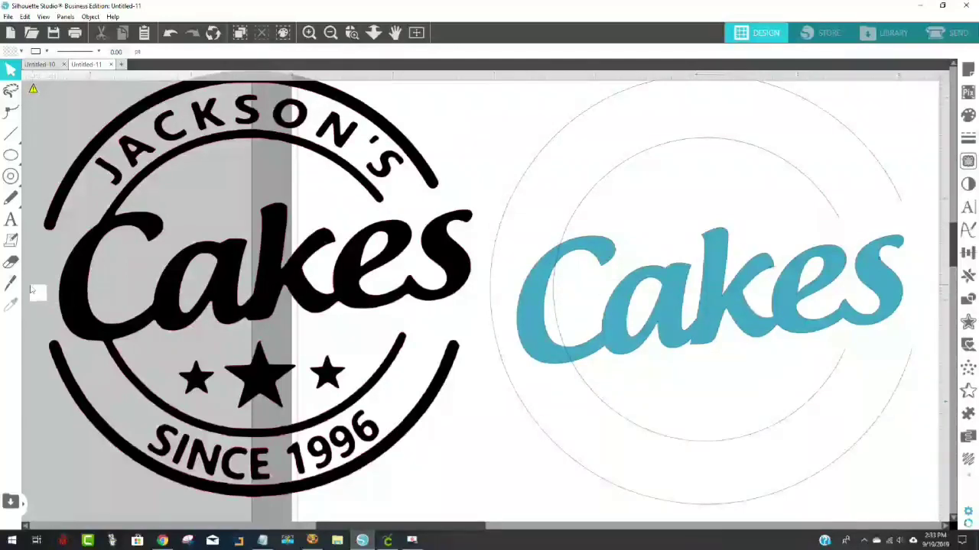
Cut the outer circle beside the upper part of the C with a short Outline knife line.
click(11, 262)
click(84, 52)
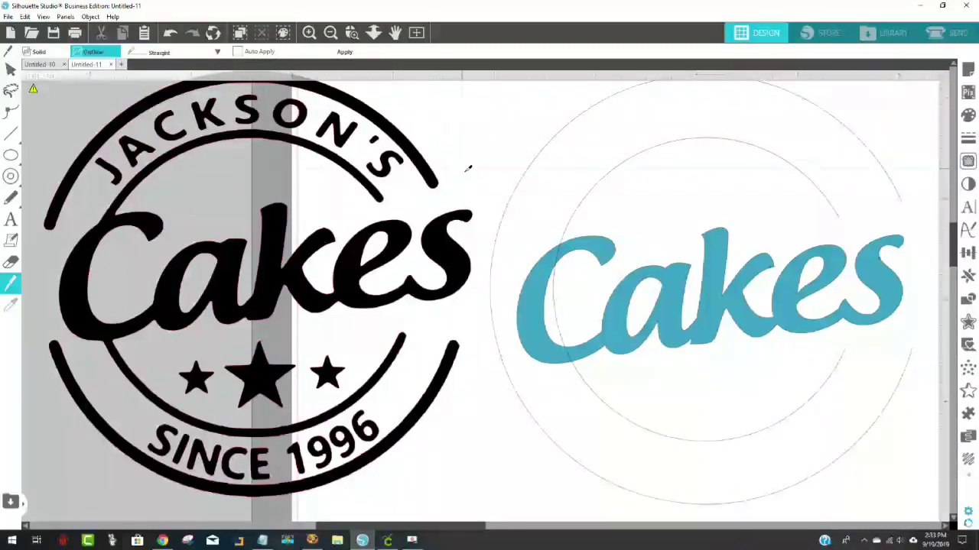
drag(532, 244, 489, 235)
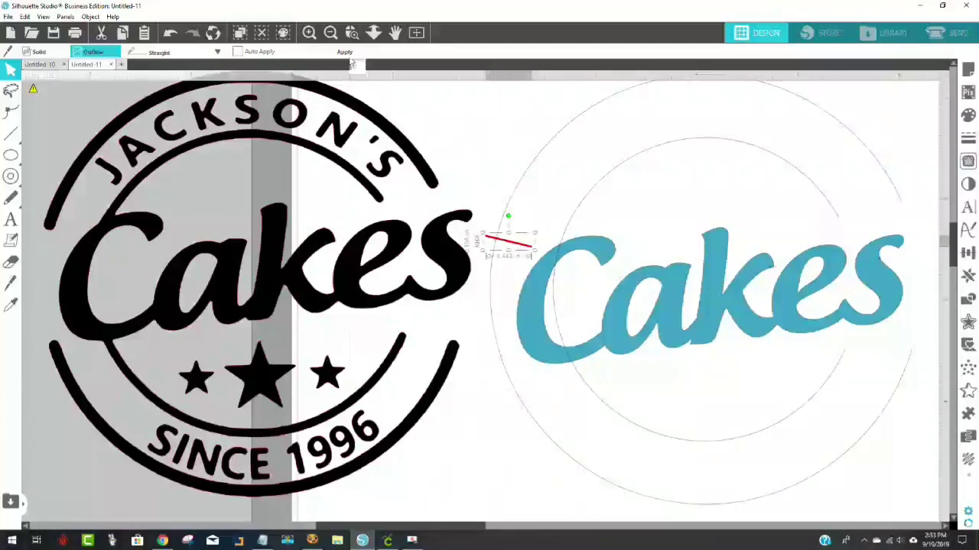
key(Delete)
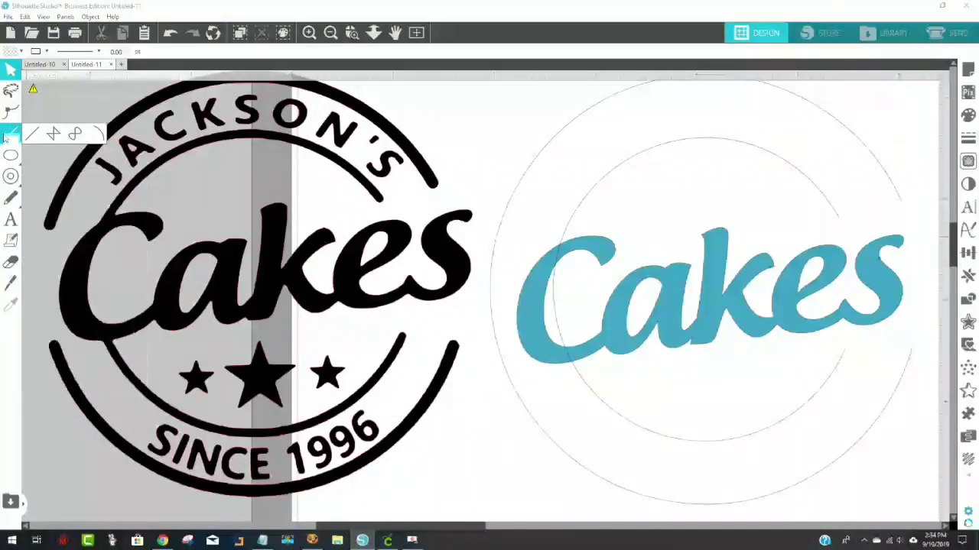
Cut the outer circle just below the C with a second short Outline knife line.
click(11, 286)
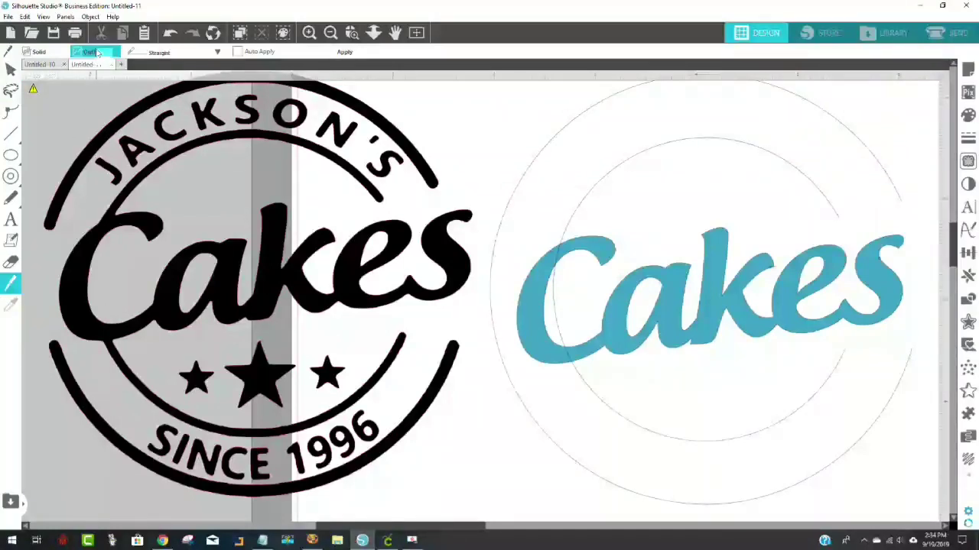
click(94, 52)
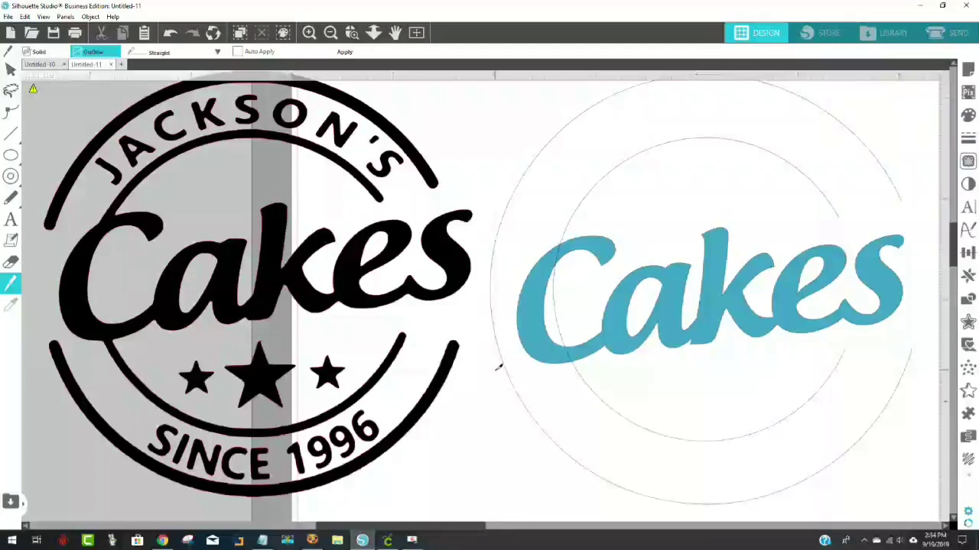
drag(496, 370, 530, 368)
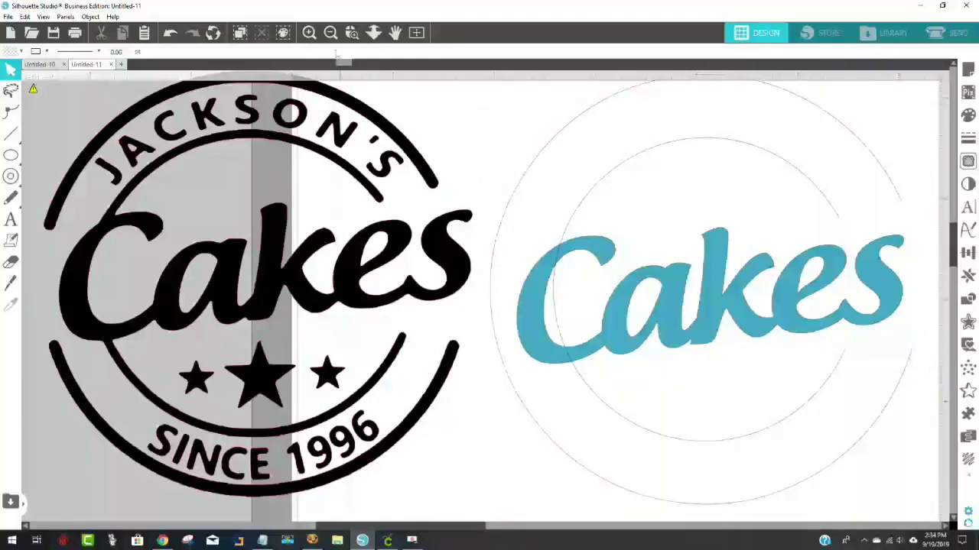
Delete the outer circle's arc segment between the two knife cuts beside the C.
click(351, 32)
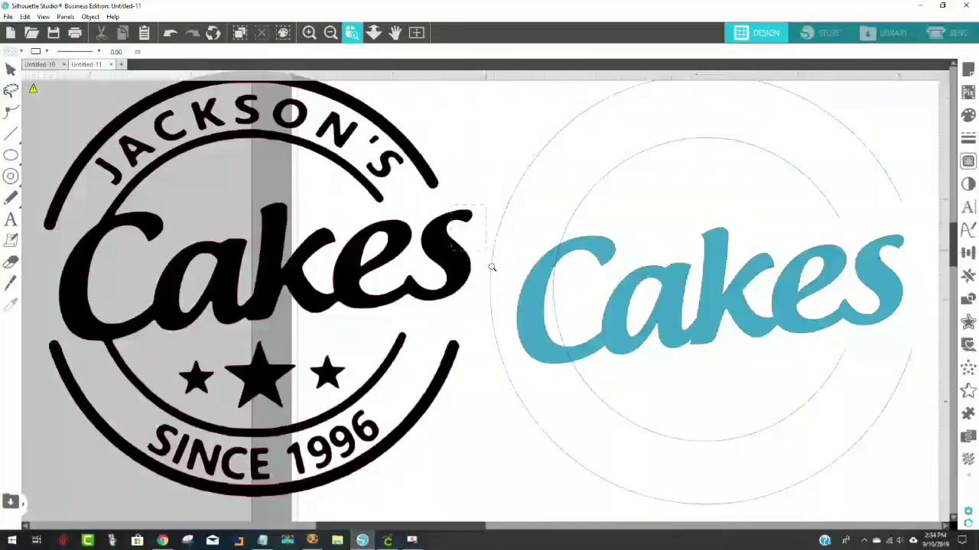
drag(491, 266, 540, 406)
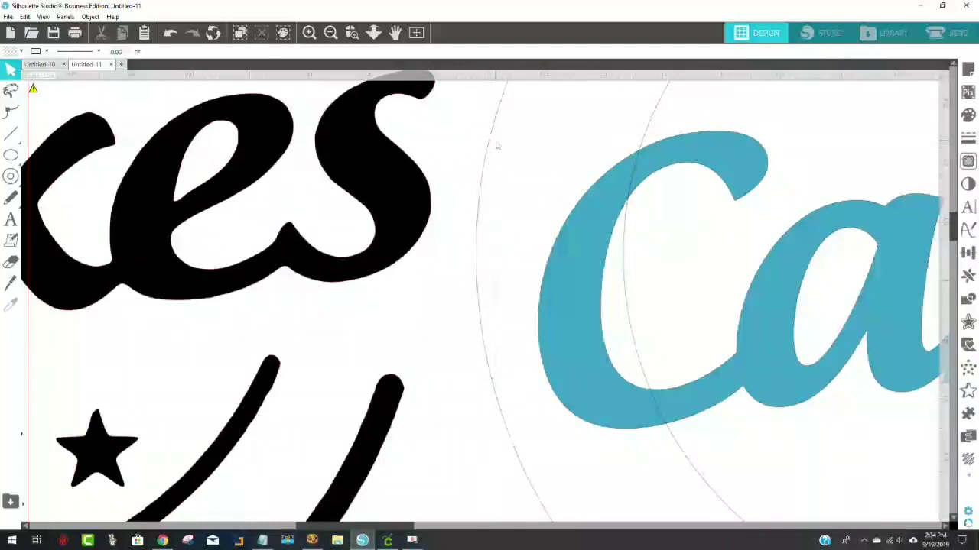
scroll(520, 157, down, 1)
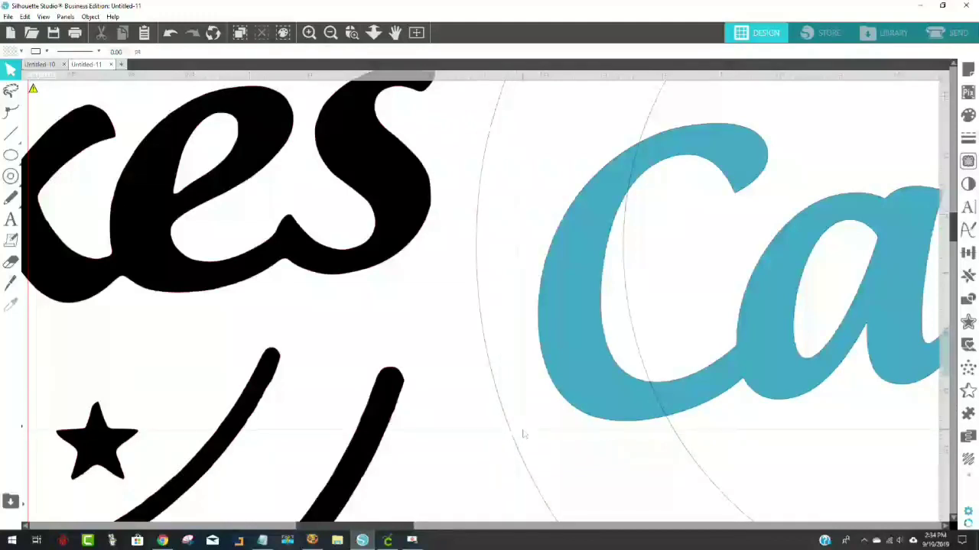
click(476, 275)
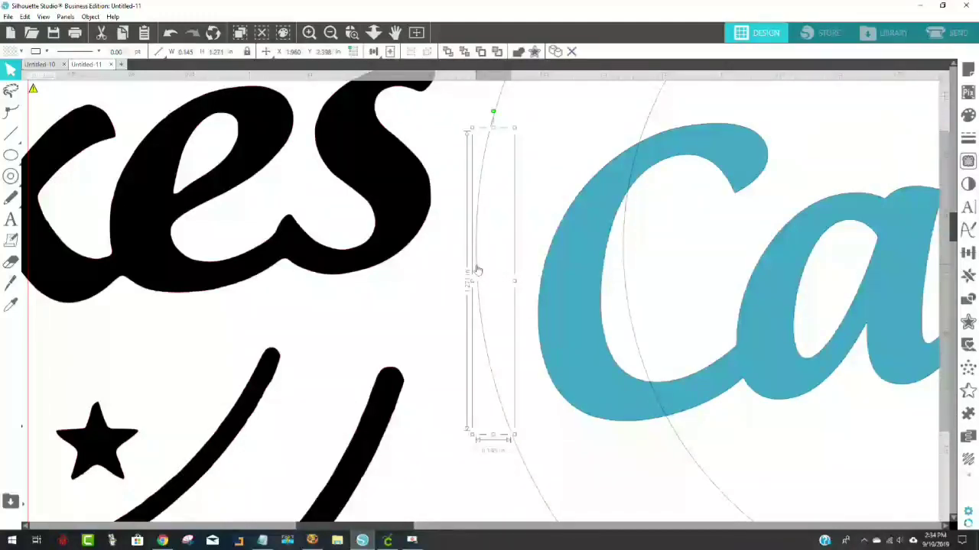
key(Delete)
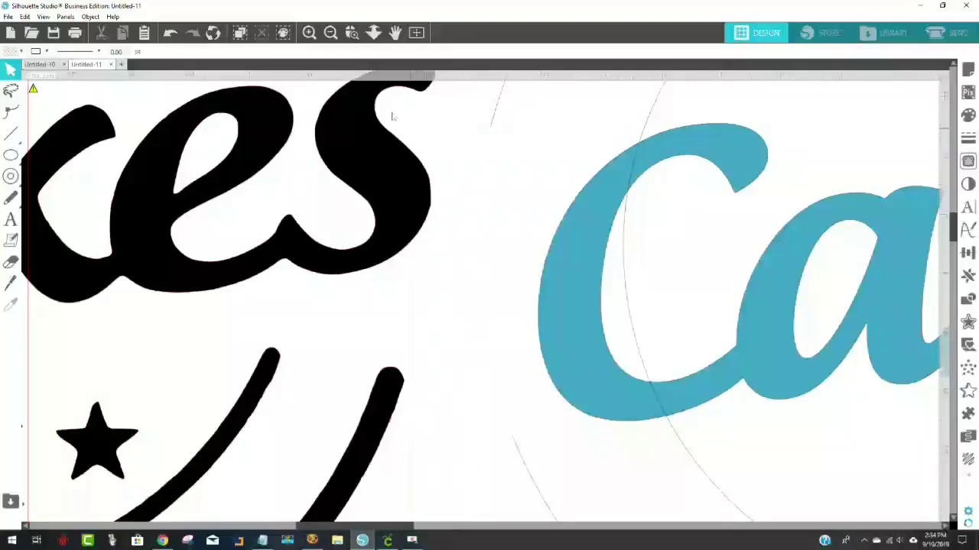
Cut the inner circle where it meets the top of the C with a short Outline knife line.
click(330, 32)
click(331, 32)
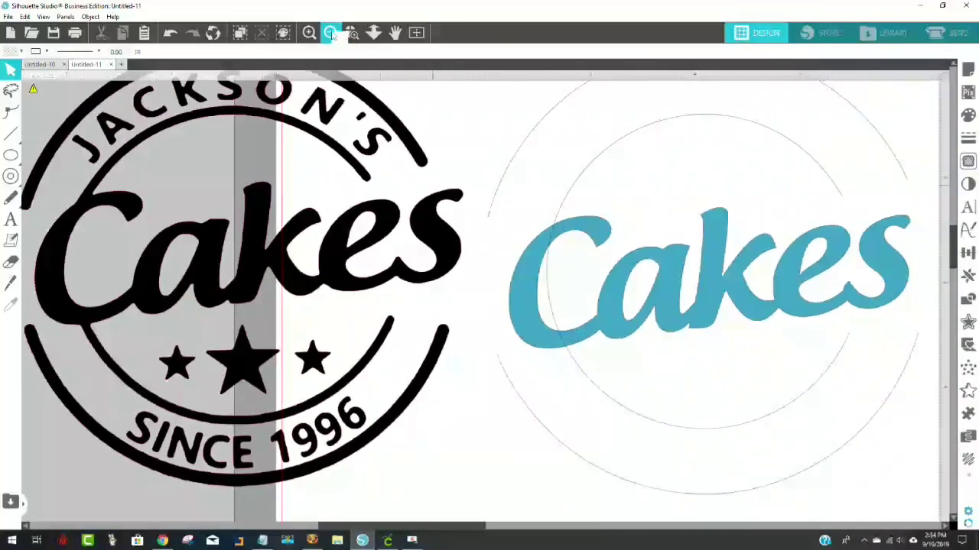
click(330, 32)
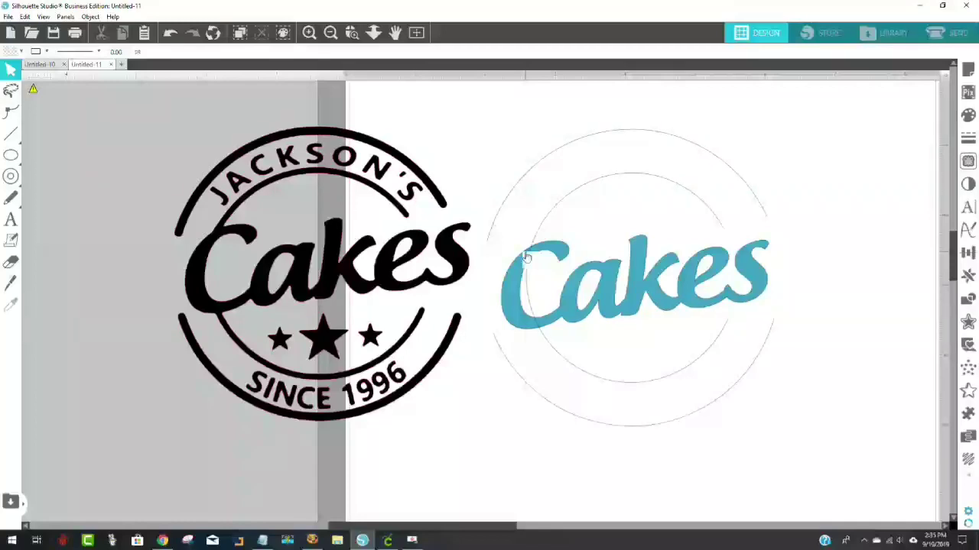
click(9, 283)
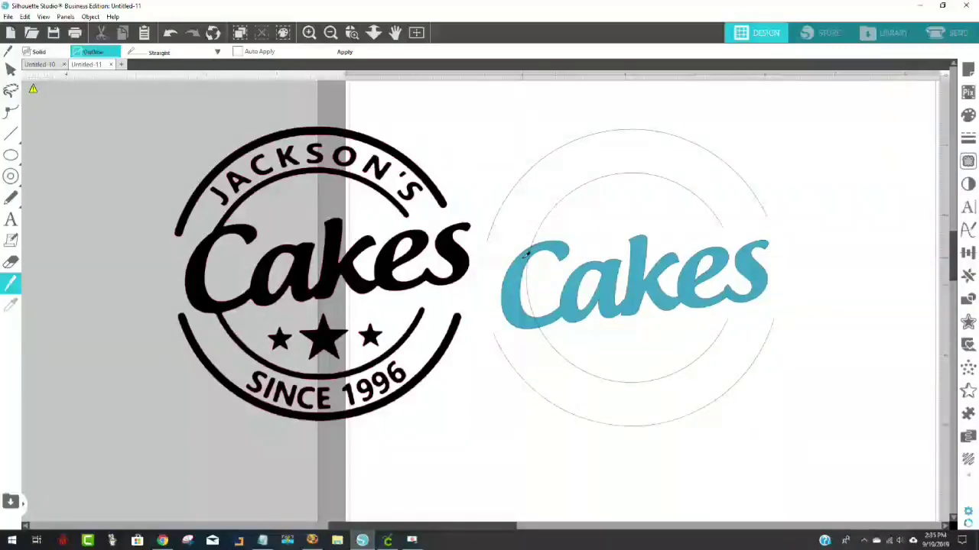
drag(517, 260, 534, 247)
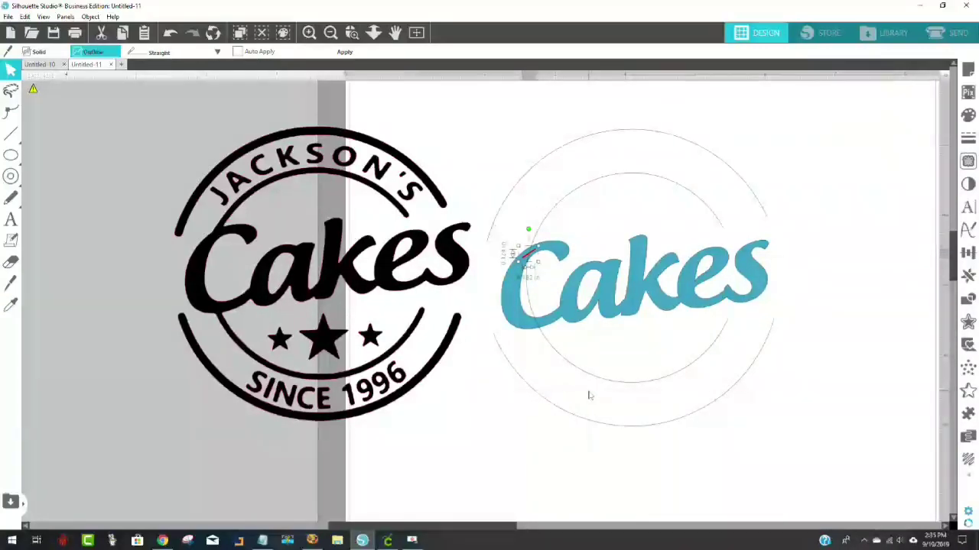
click(349, 53)
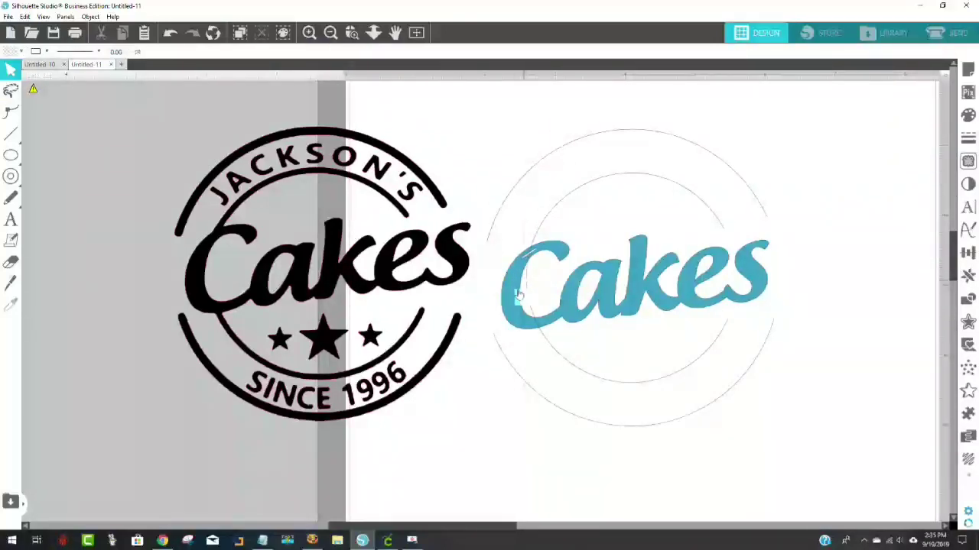
click(352, 32)
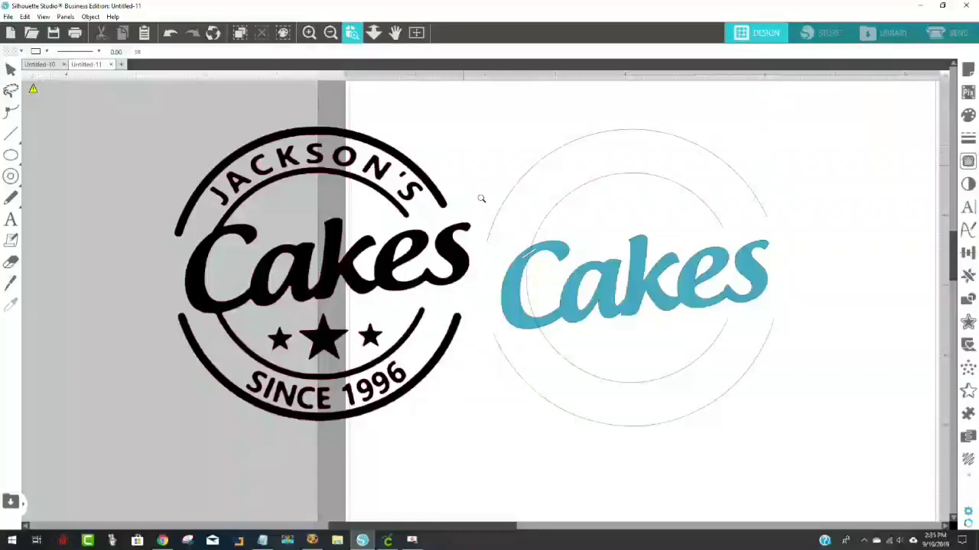
Cut the inner circle at the bottom of the C with a short Outline knife line and delete the arc between its two cuts.
click(542, 267)
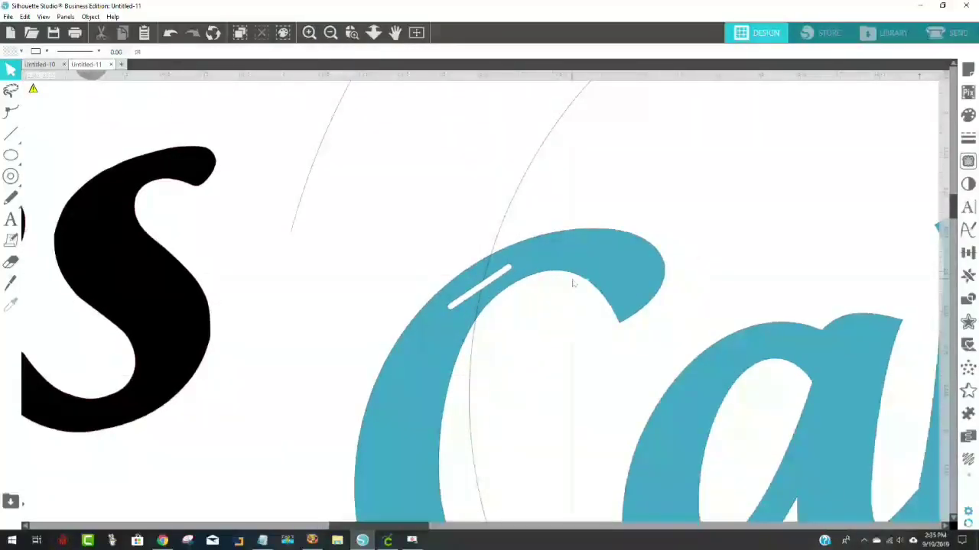
scroll(709, 251, down, 5)
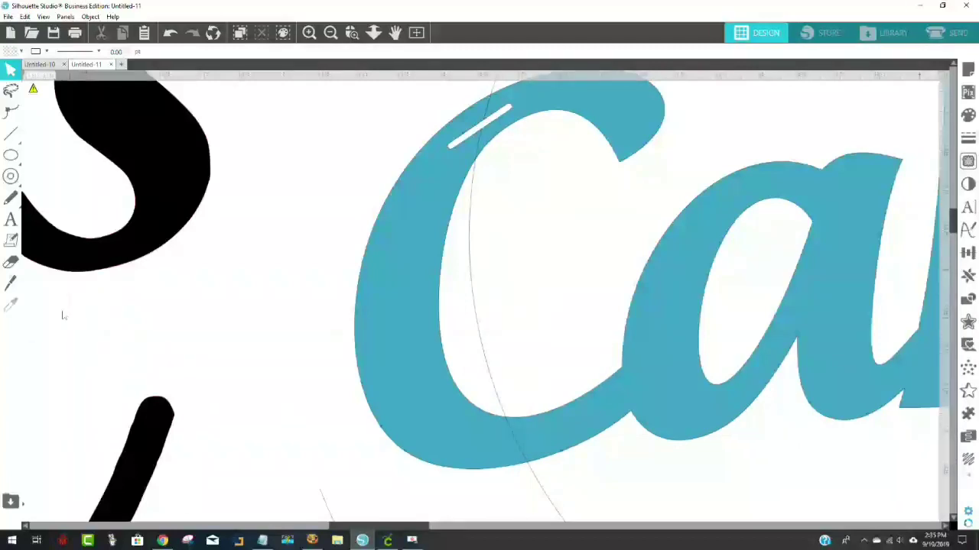
click(10, 283)
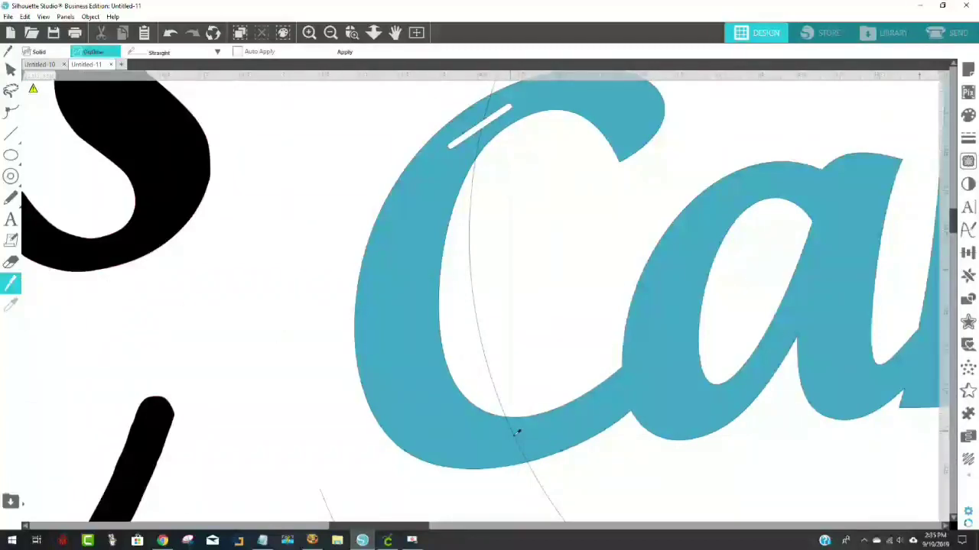
drag(516, 451, 540, 450)
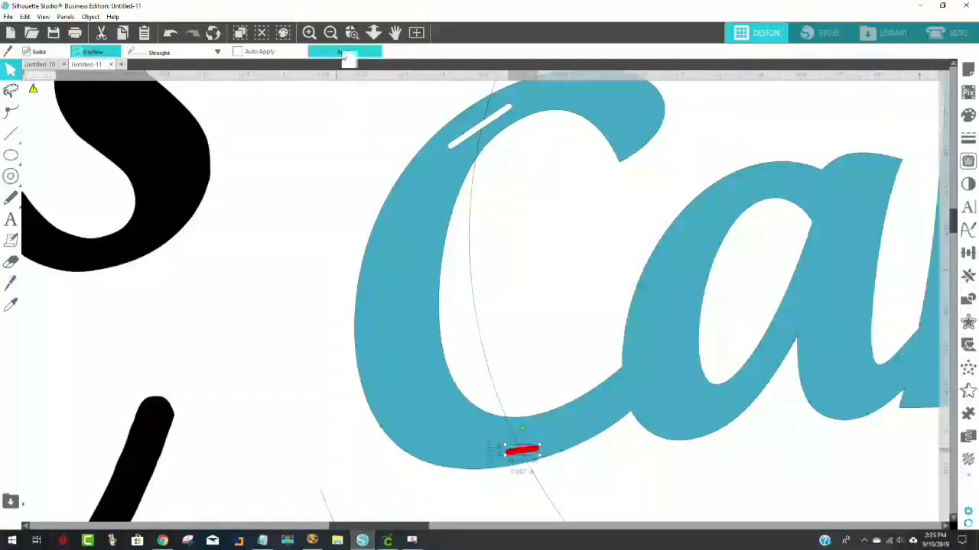
key(Delete)
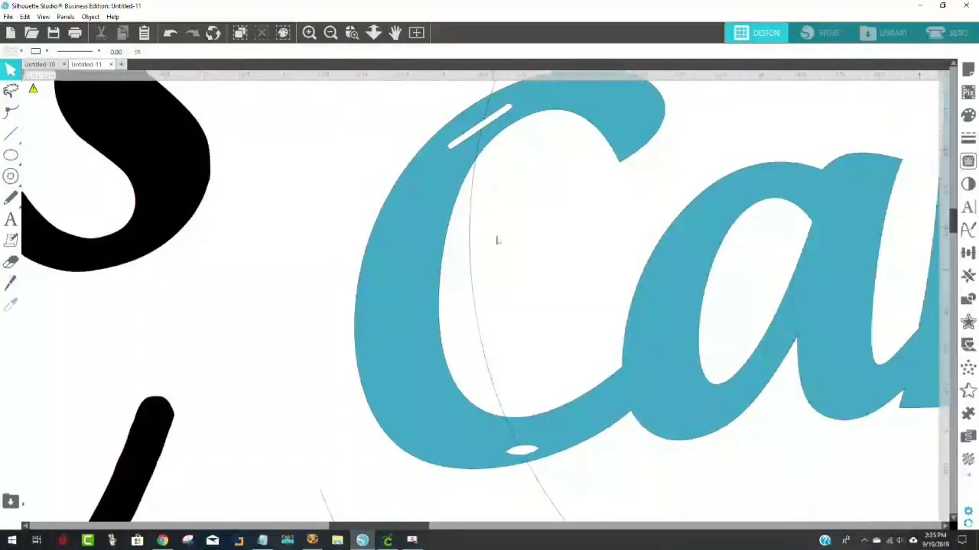
click(477, 325)
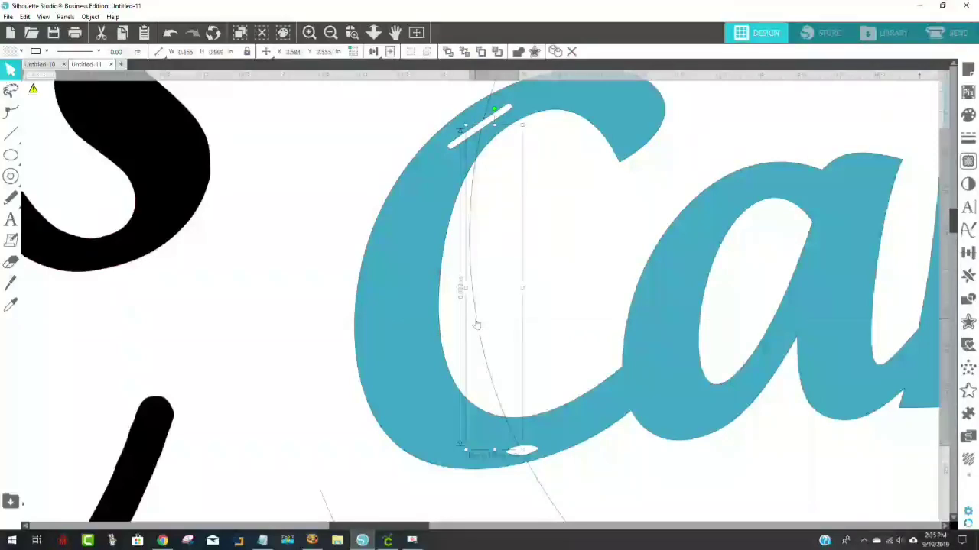
key(Delete)
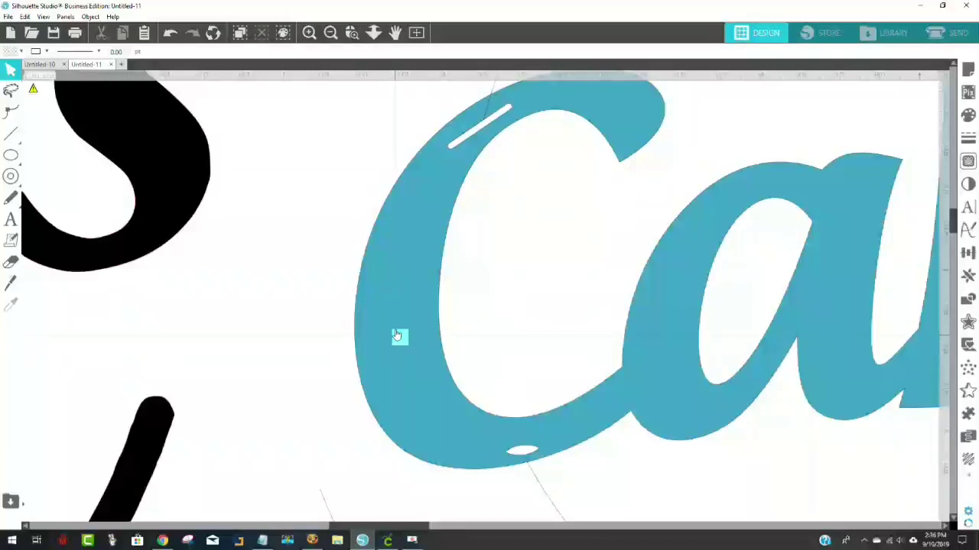
Delete the blue Cakes lettering that the knife cuts have damaged.
click(340, 35)
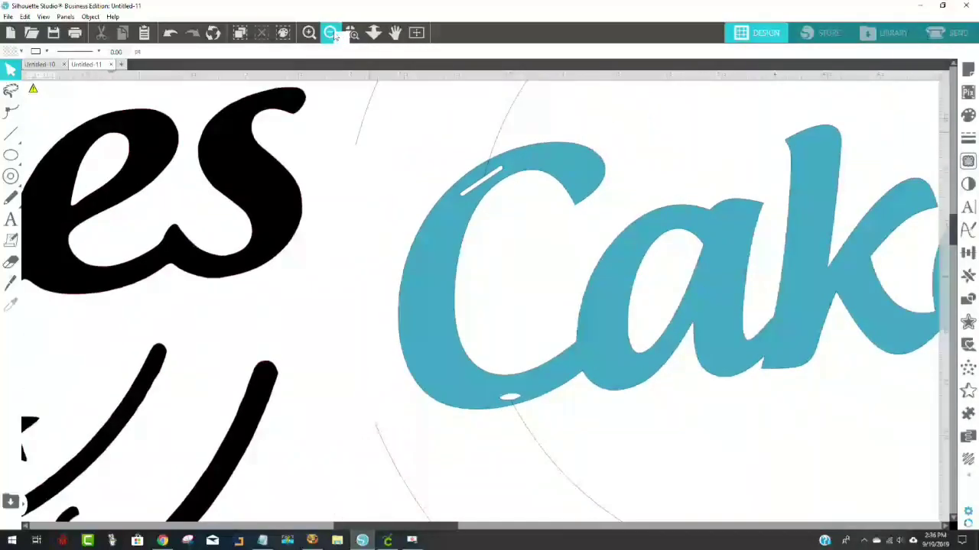
click(334, 35)
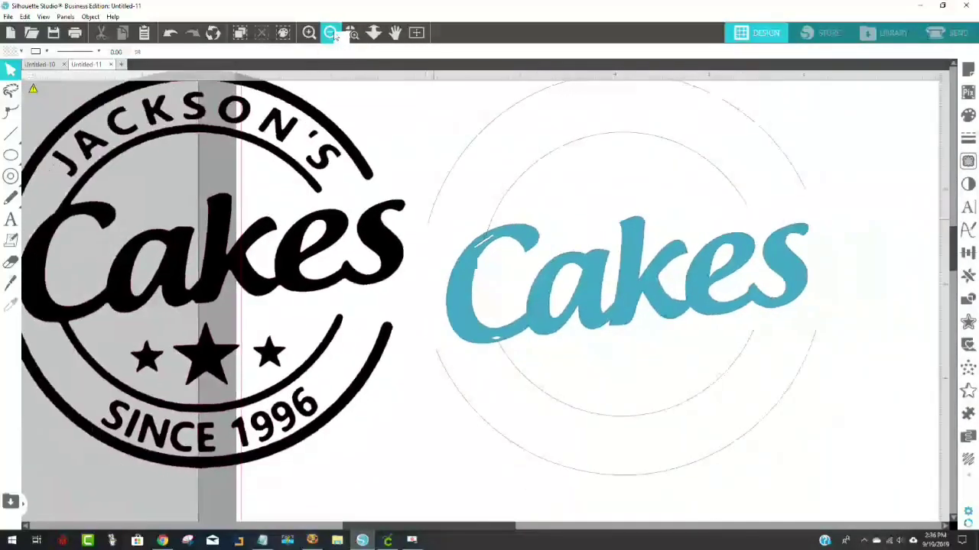
click(453, 301)
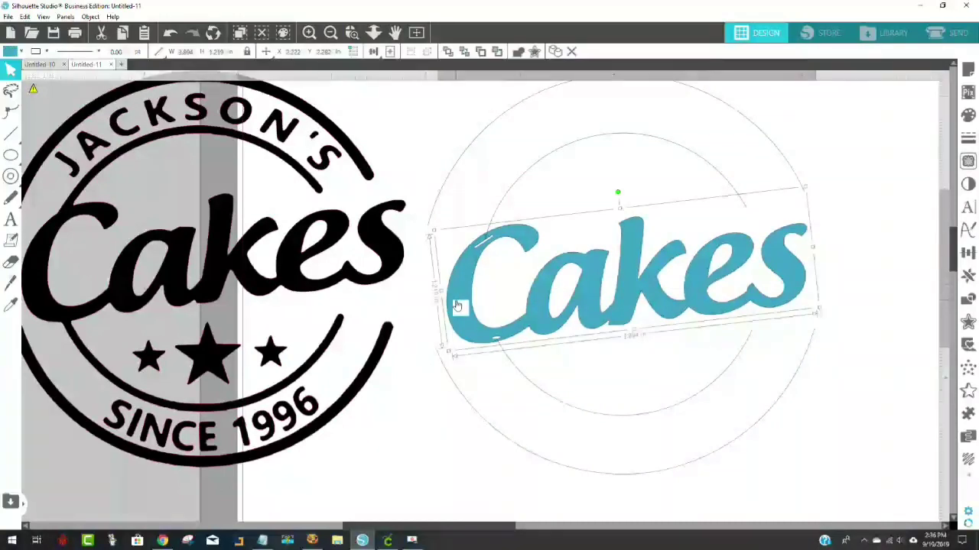
mouse_move(465, 307)
mouse_down()
mouse_move(516, 306)
mouse_move(466, 311)
mouse_up()
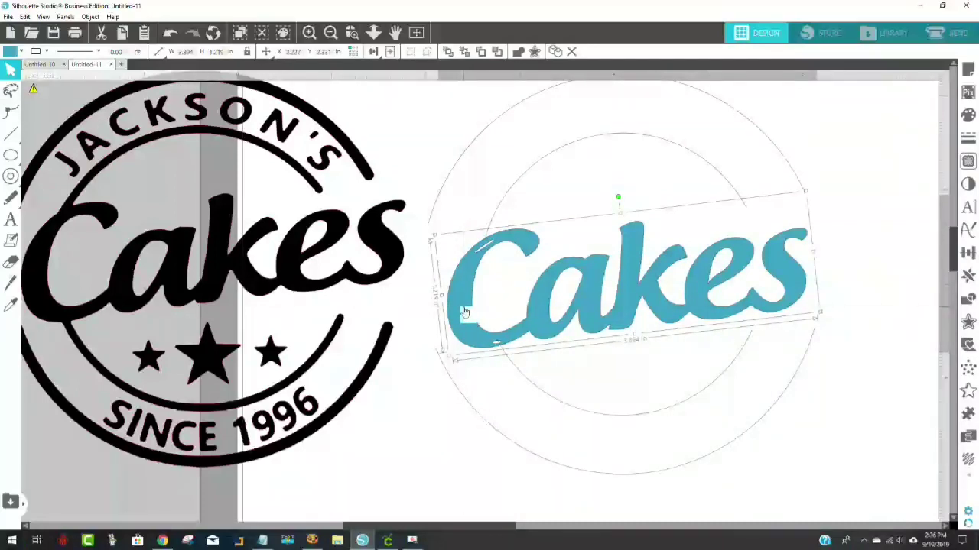
key(Delete)
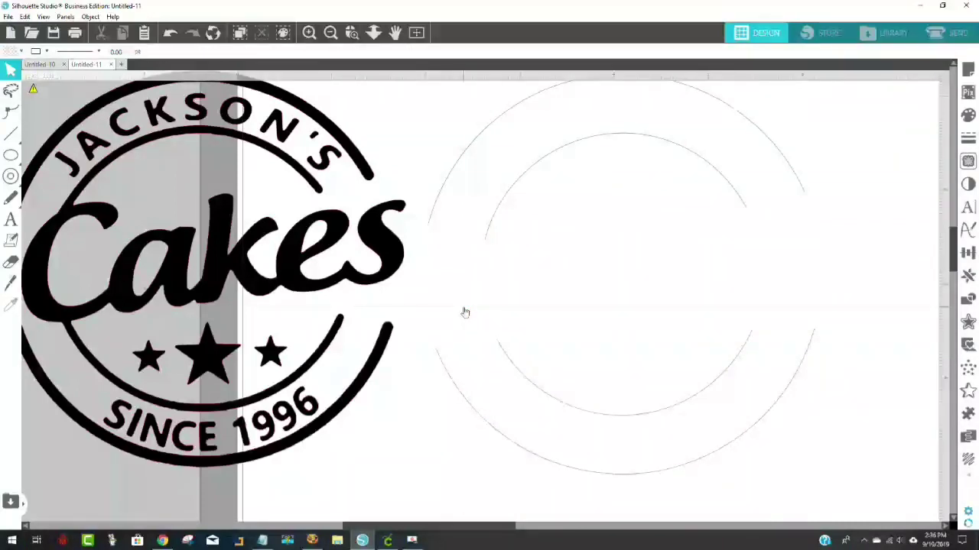
Move the spare black Cakes lettering from the blue square beside the page into the open ring.
click(330, 32)
click(330, 32)
click(330, 33)
click(331, 33)
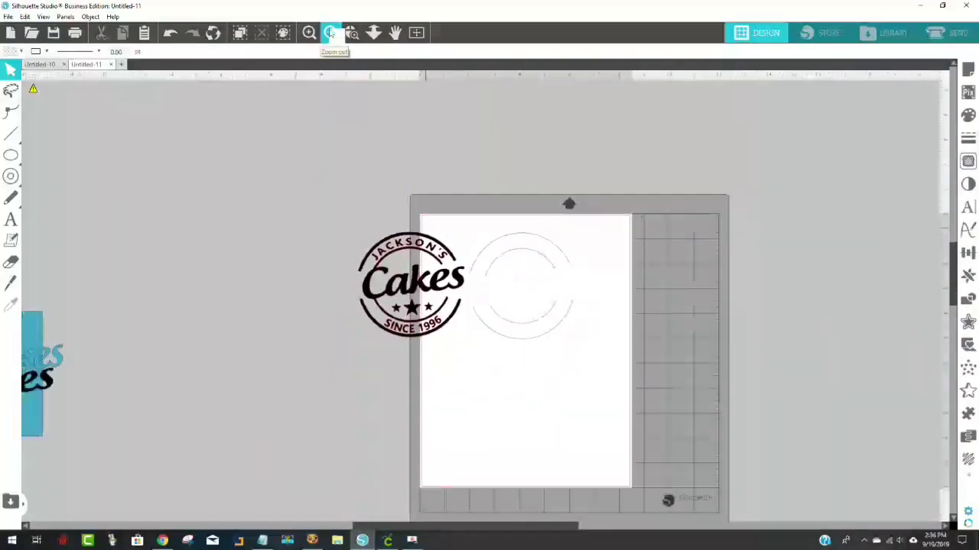
click(330, 32)
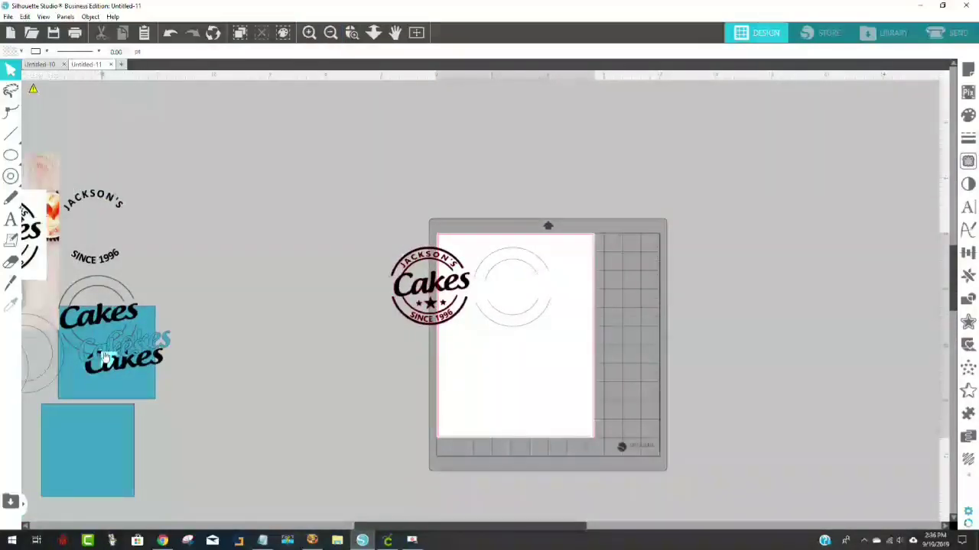
drag(107, 371, 496, 300)
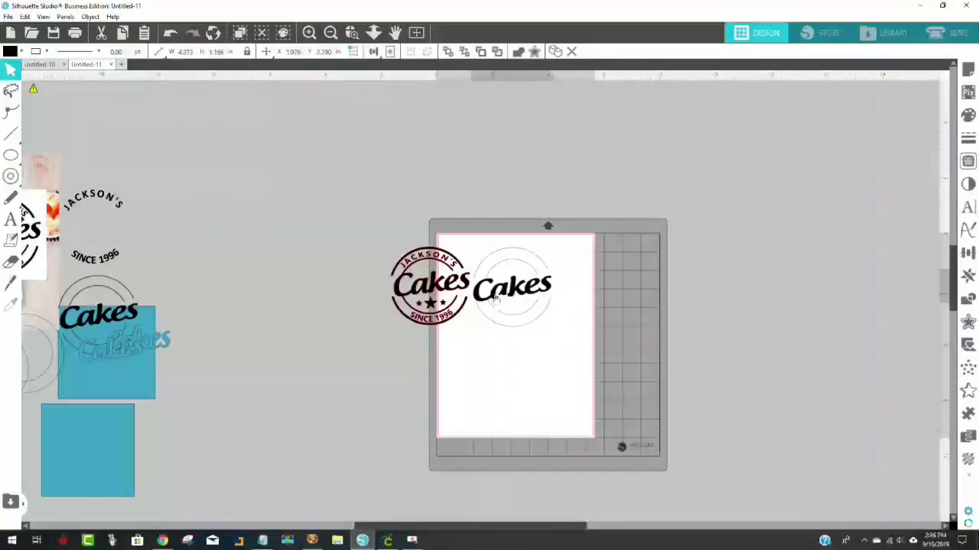
Move the black reference logo farther from the ring and shift the new Cakes lettering slightly up and to the right within it.
click(309, 32)
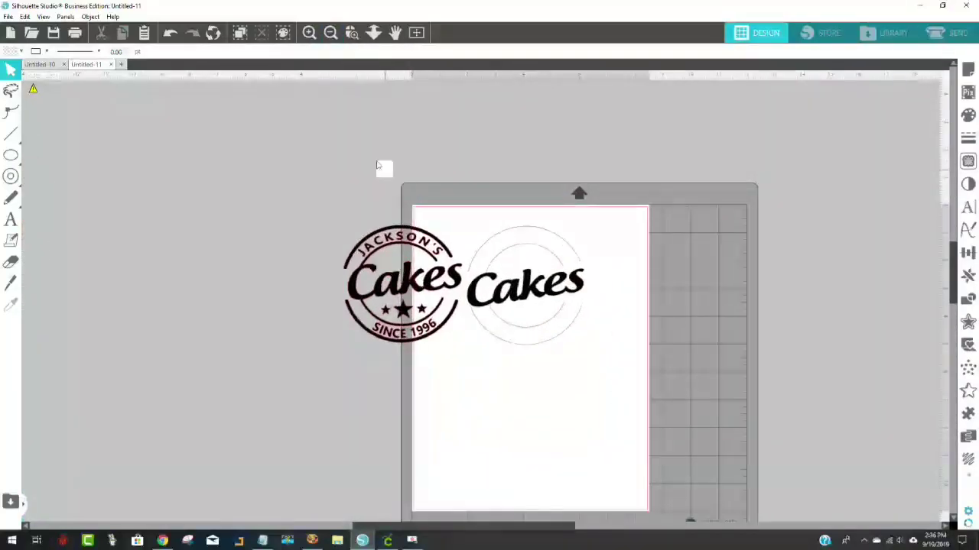
click(309, 33)
click(309, 32)
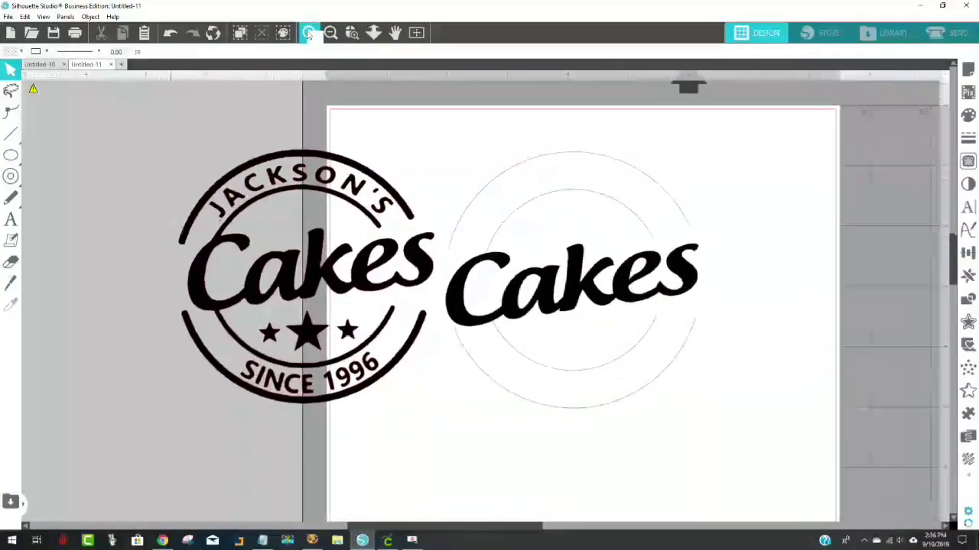
click(325, 294)
drag(325, 294, 308, 301)
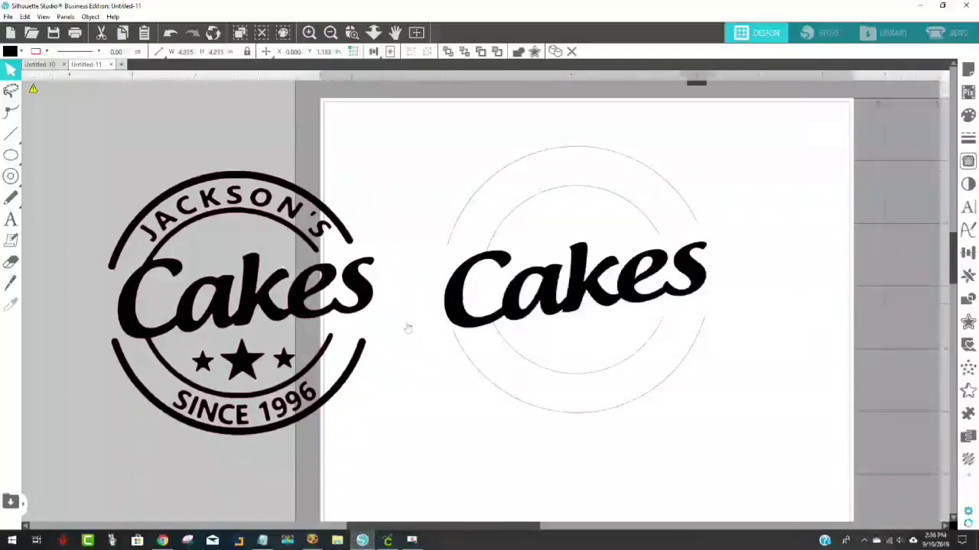
click(769, 405)
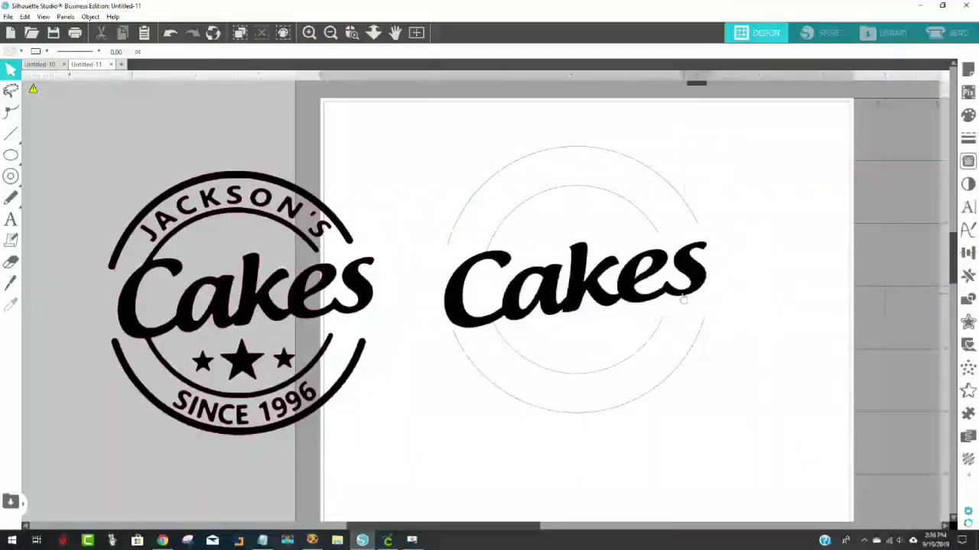
drag(683, 299, 697, 289)
click(790, 318)
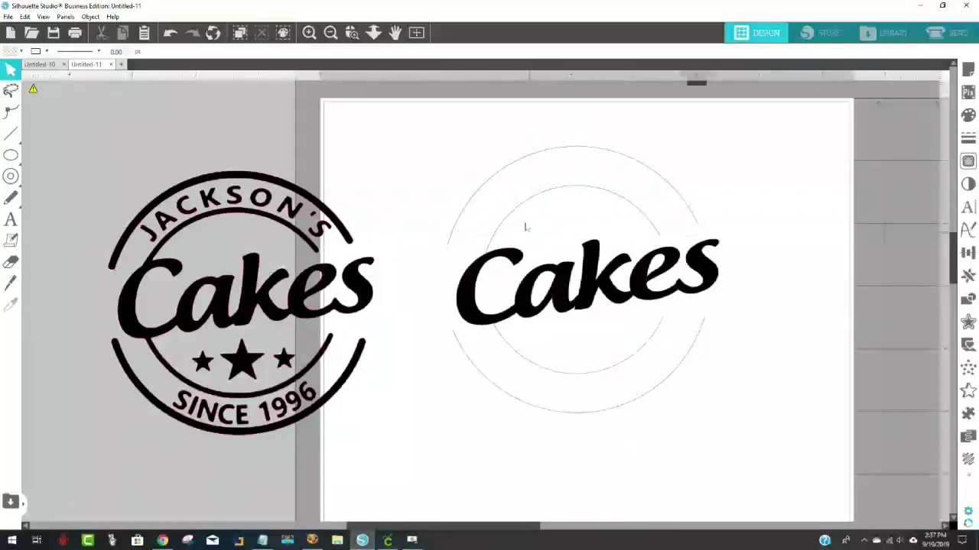
Release the compound path of the ring's upper outer arc.
click(528, 158)
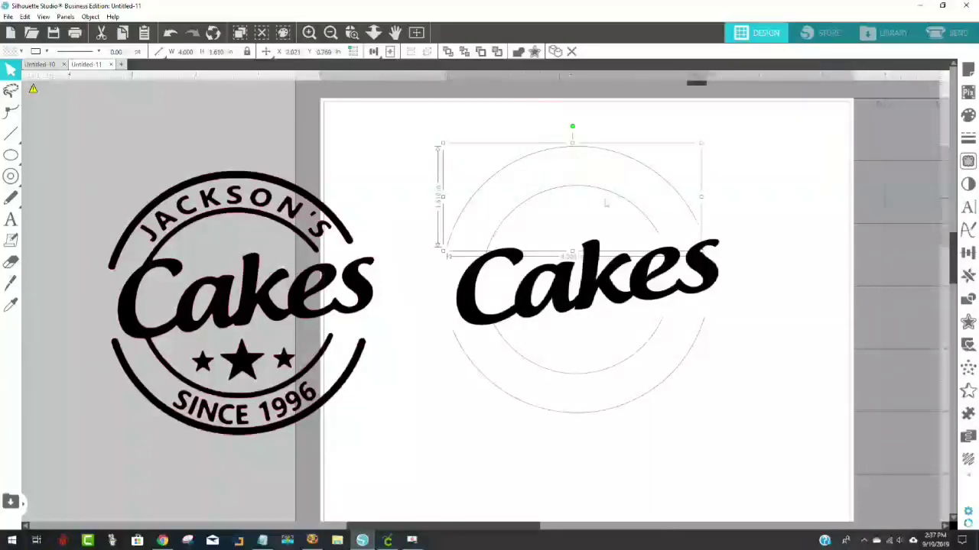
right_click(540, 156)
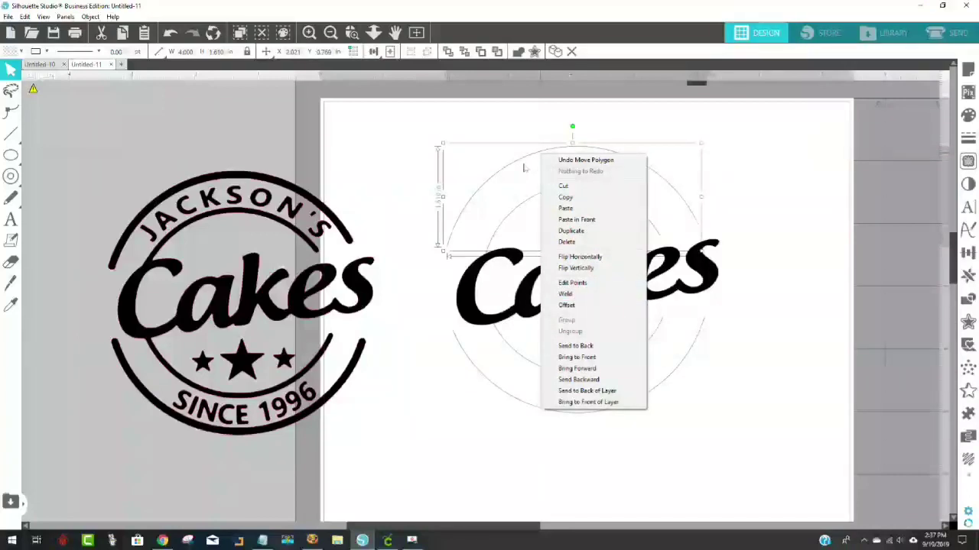
click(89, 17)
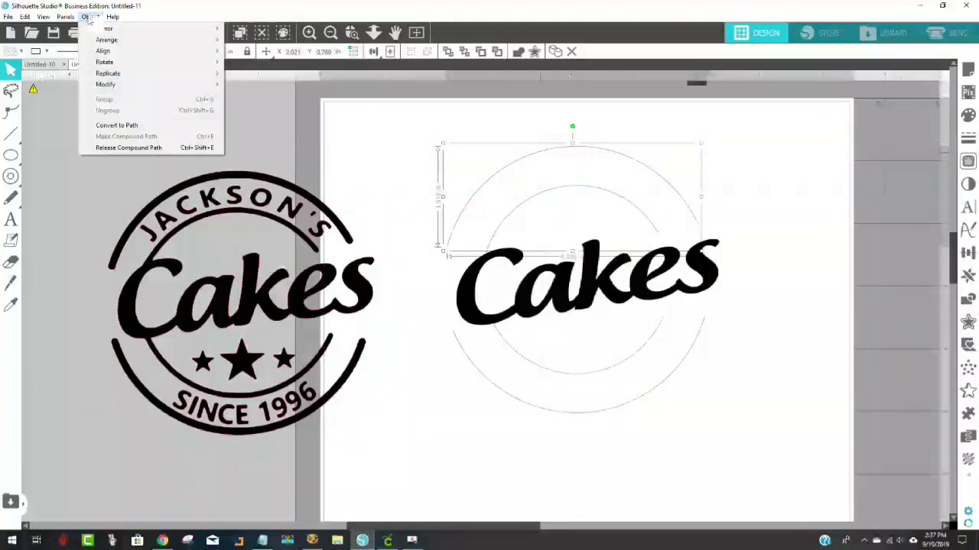
click(146, 148)
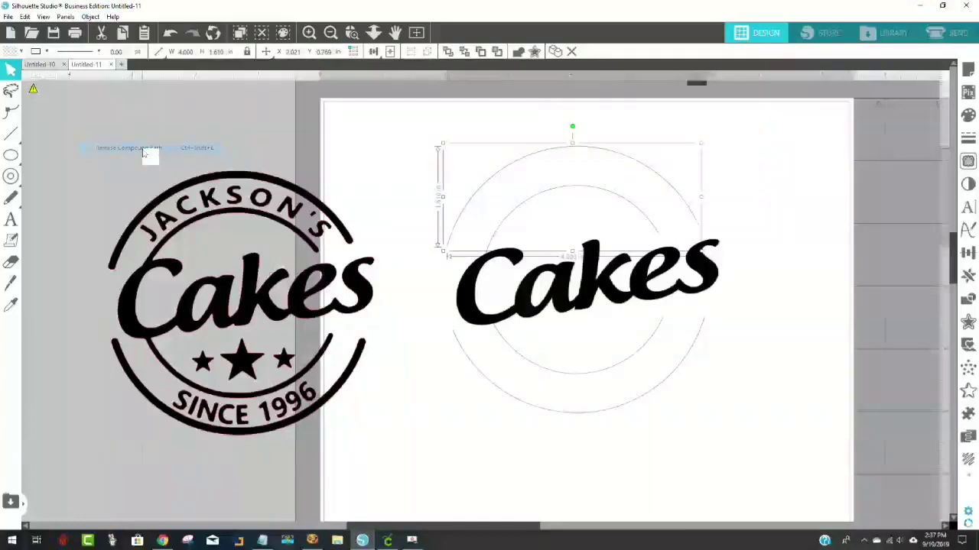
Inspect the edit points of the ring's upper outer arc.
click(690, 219)
click(638, 165)
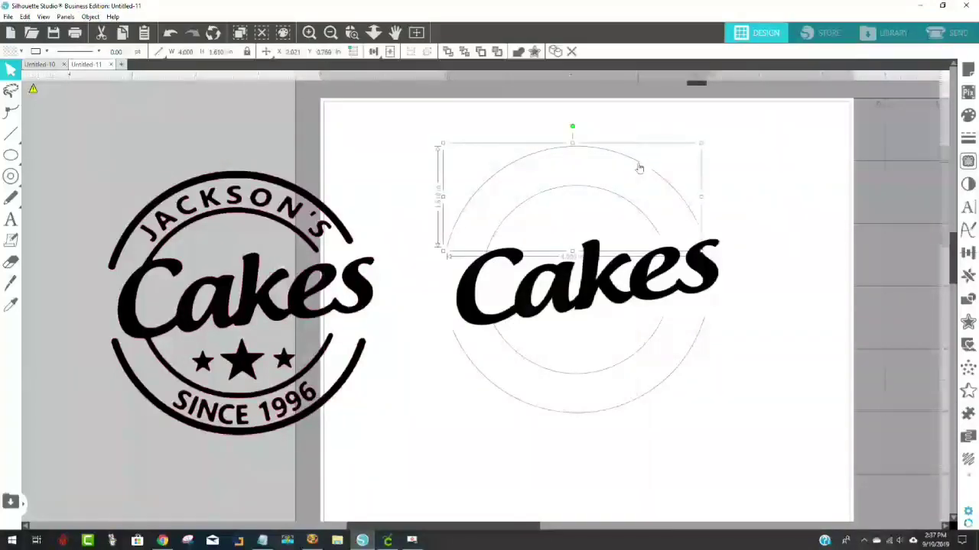
double_click(638, 165)
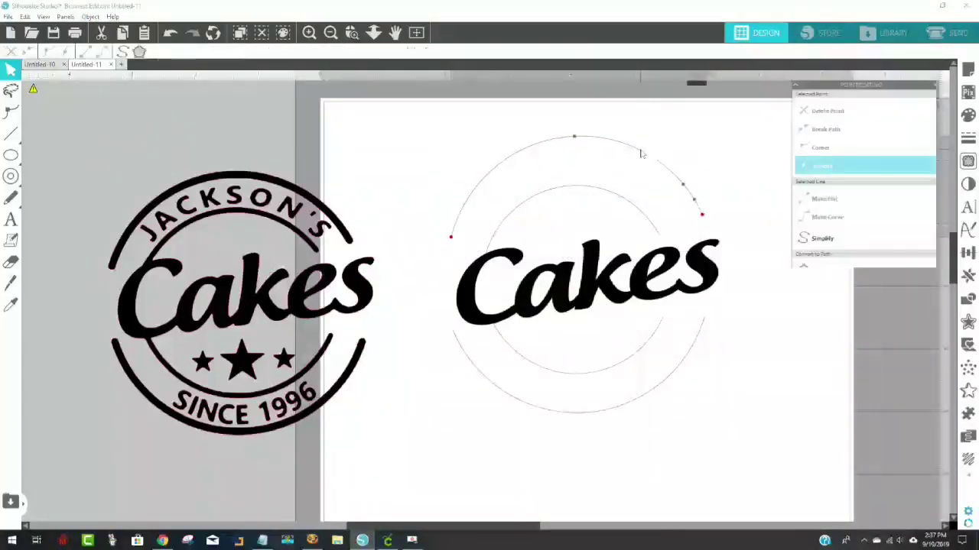
key(Down)
key(Down)
key(Left)
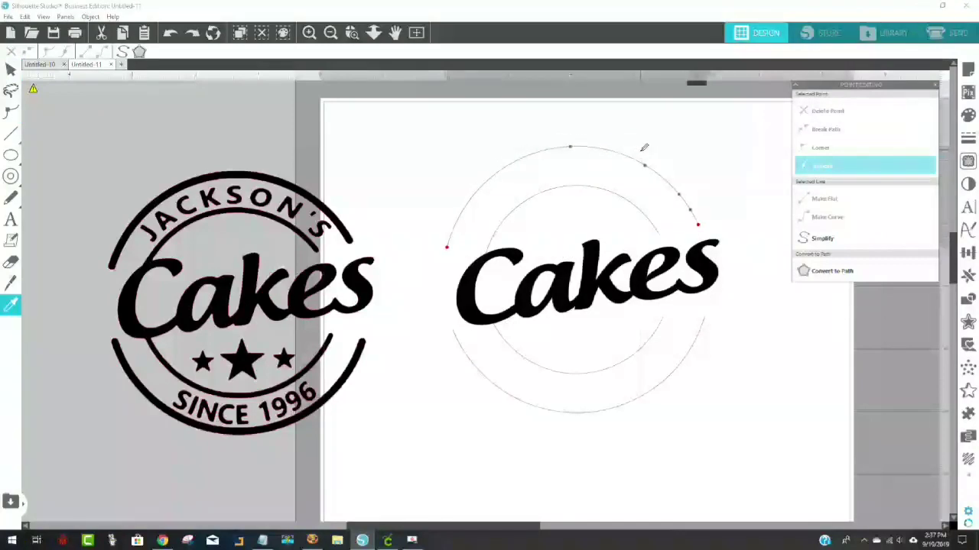
click(688, 157)
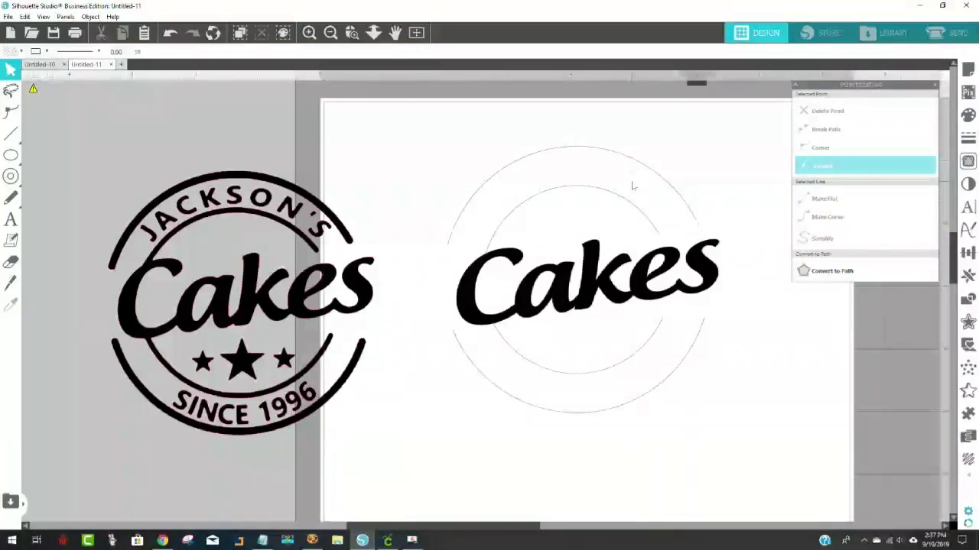
Set the line thickness of the ring's upper outer arc to 8 pt and of its upper inner arc to 6 pt.
click(519, 165)
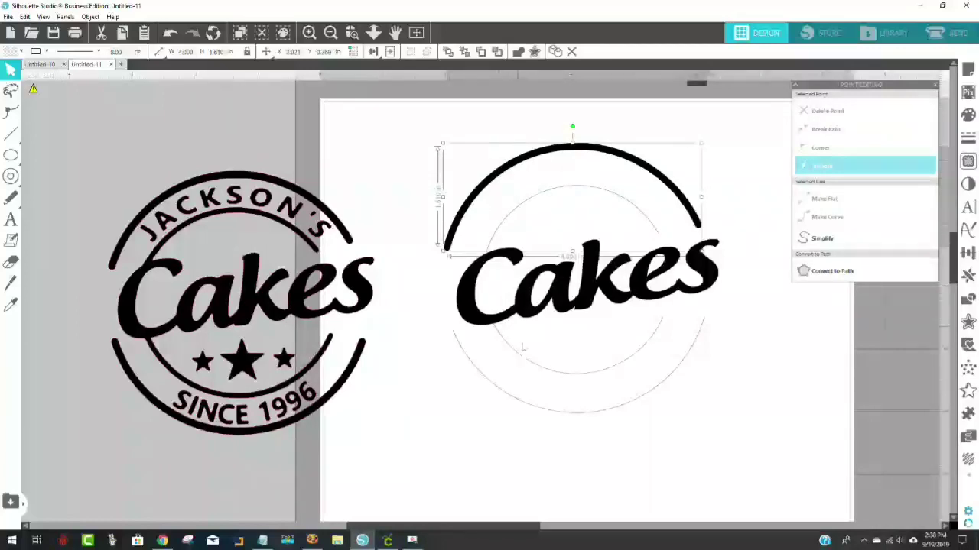
click(785, 234)
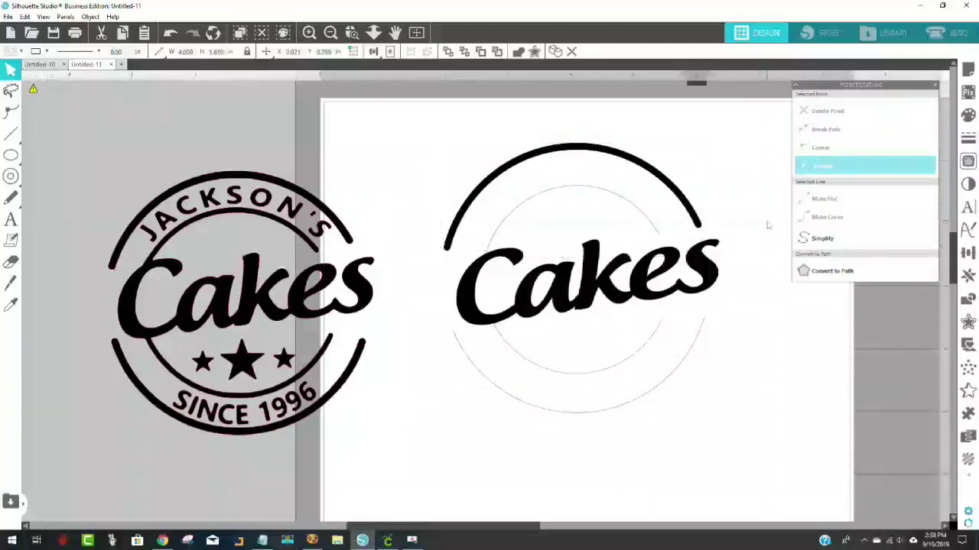
click(622, 200)
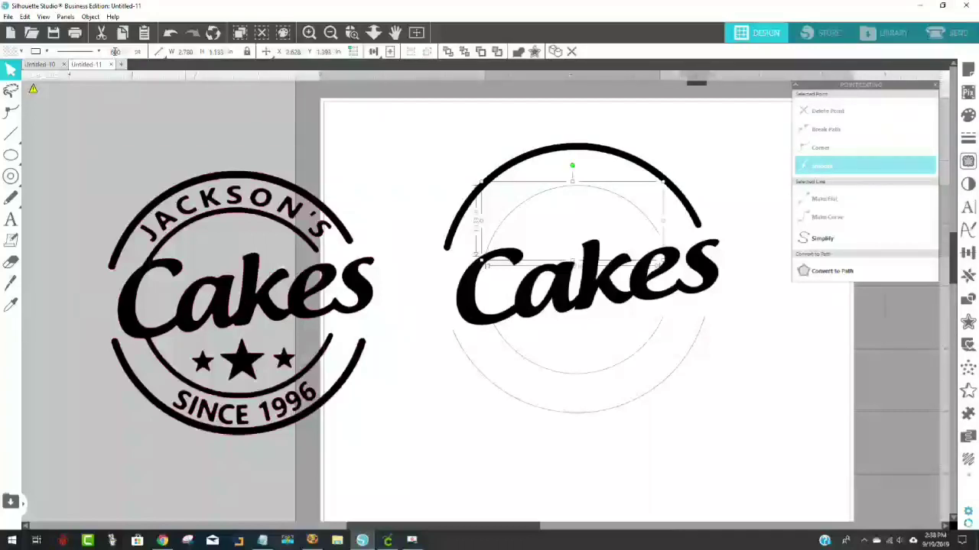
scroll(159, 105, down, 1)
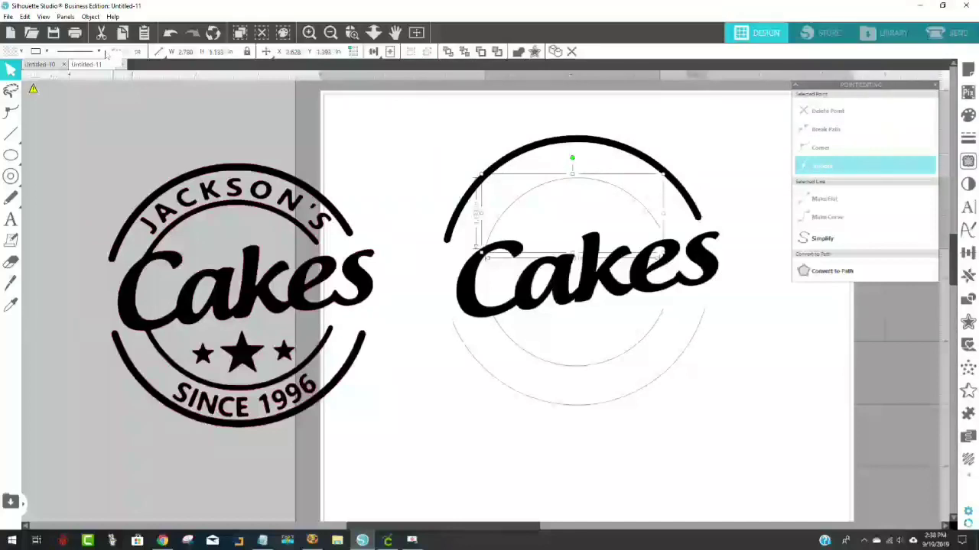
key(Return)
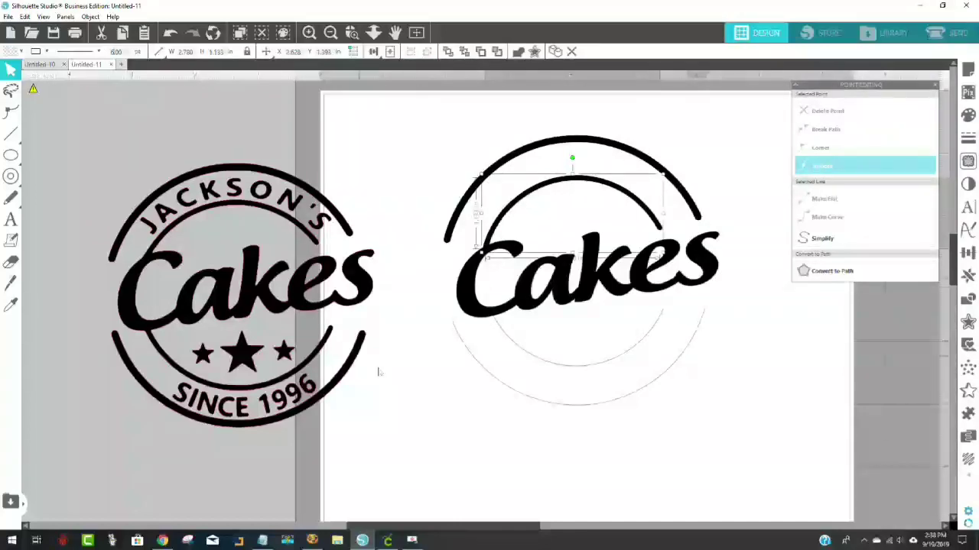
click(676, 402)
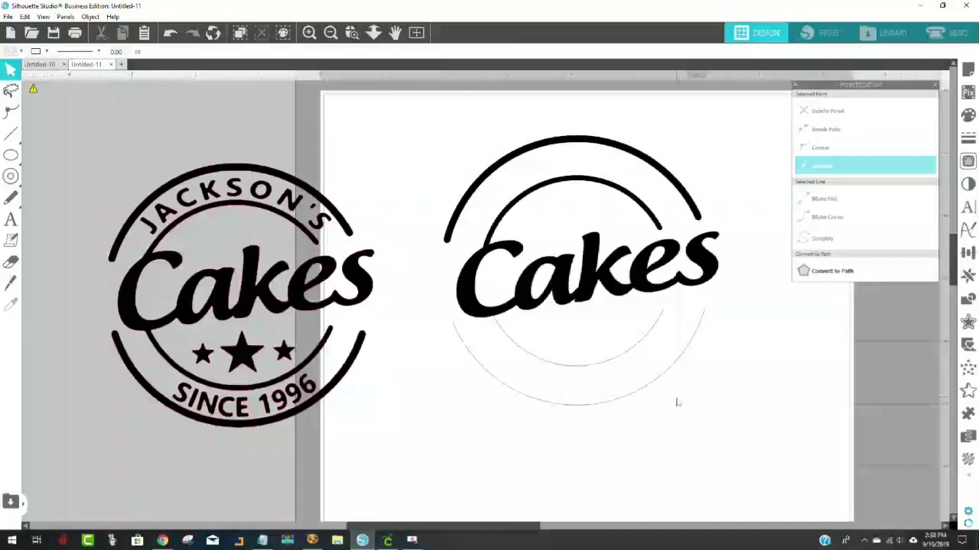
Set the line thickness of the ring's lower inner arc to 6 pt and of its lower outer arc to 8 pt.
click(599, 370)
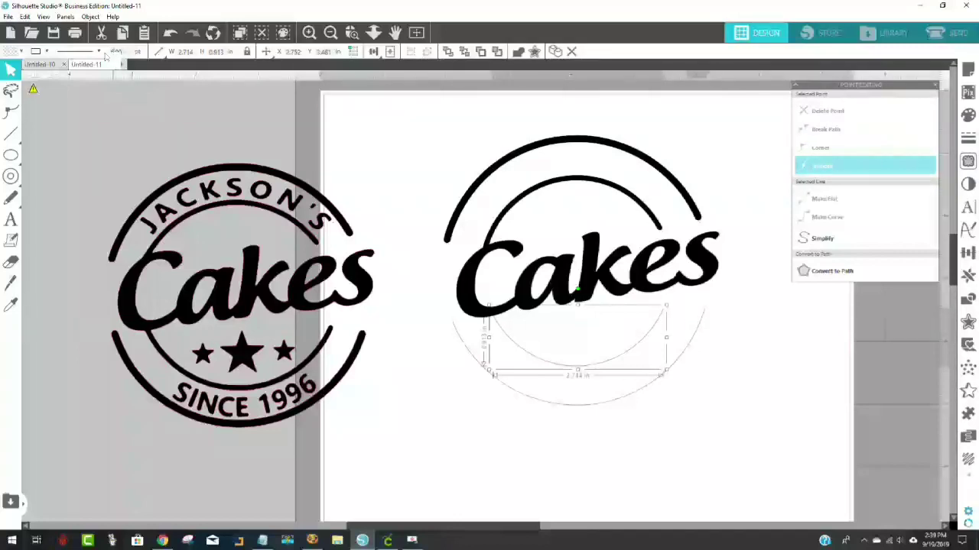
key(Return)
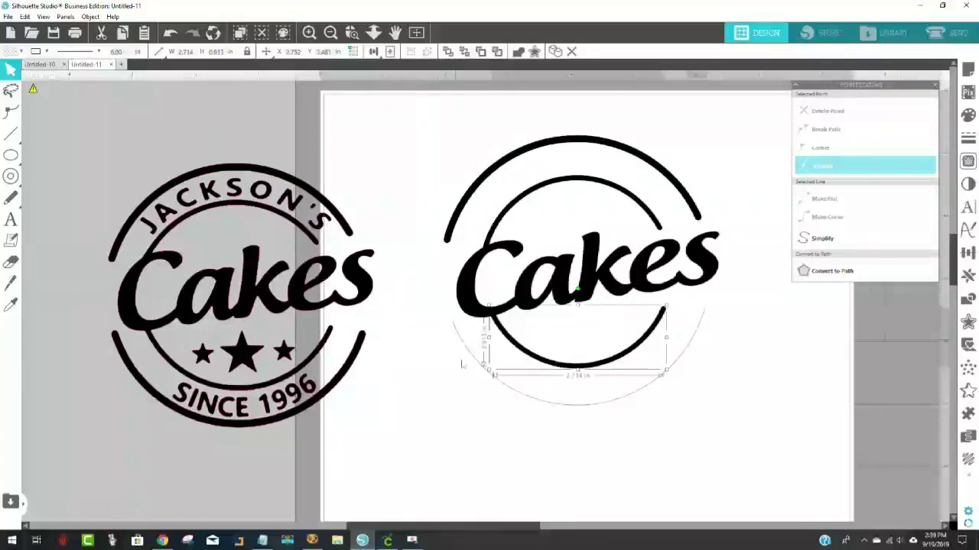
click(547, 404)
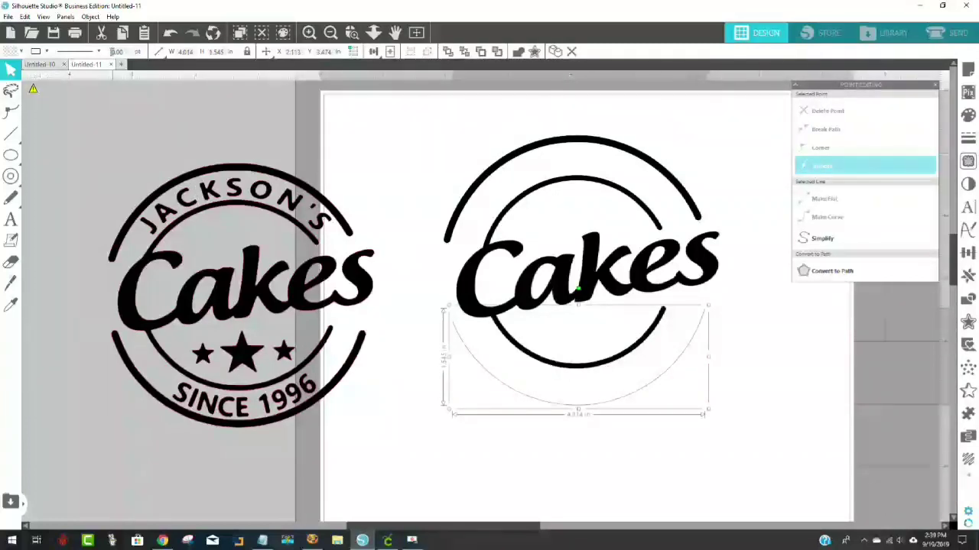
click(111, 52)
key(Return)
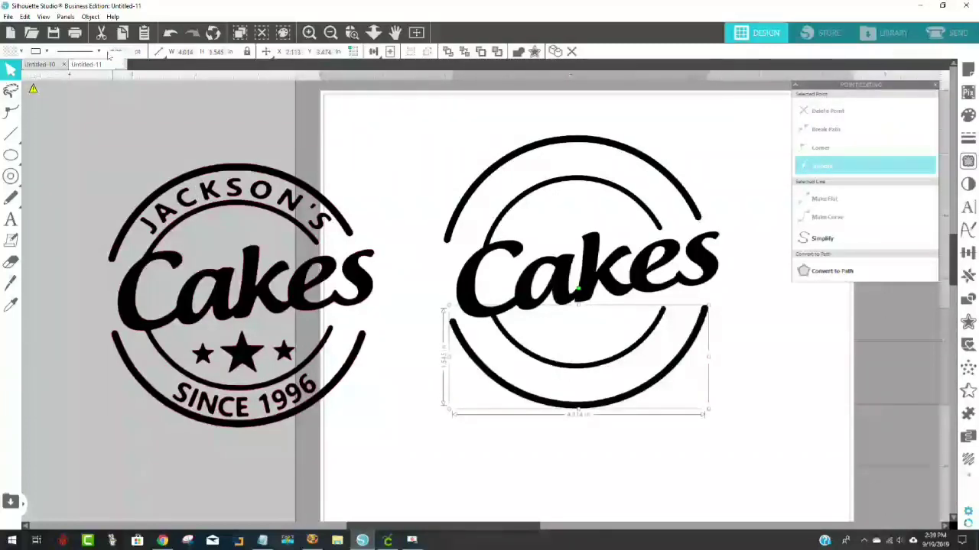
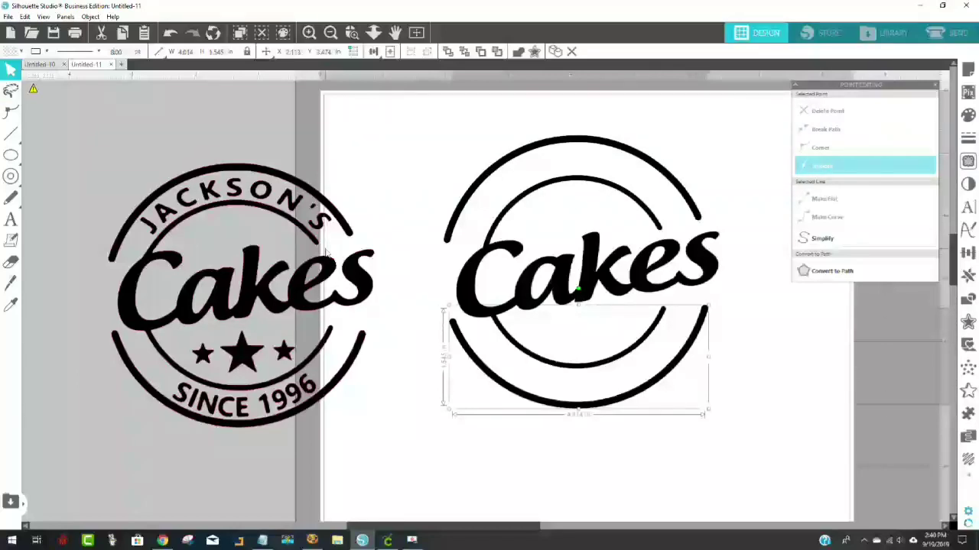
Move the black reference logo farther away from the new ring and slightly up.
click(12, 223)
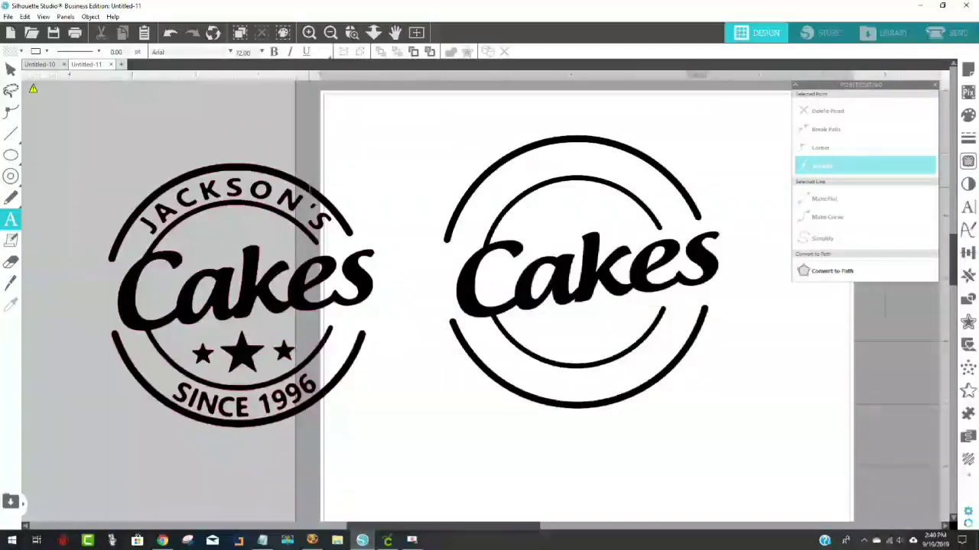
click(252, 175)
drag(311, 239, 216, 208)
click(205, 208)
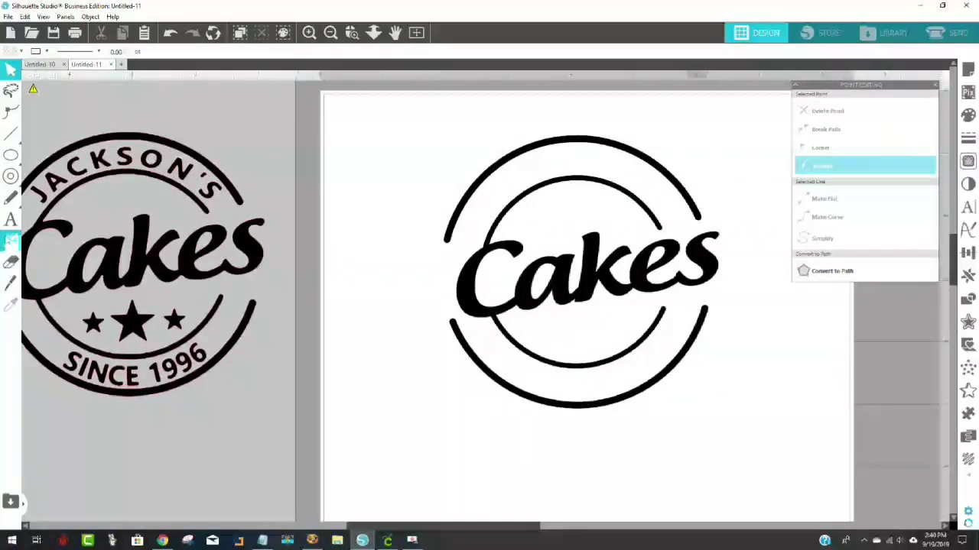
Add the text "JACKSON'S" in capitals just below the new ring.
click(11, 220)
click(427, 452)
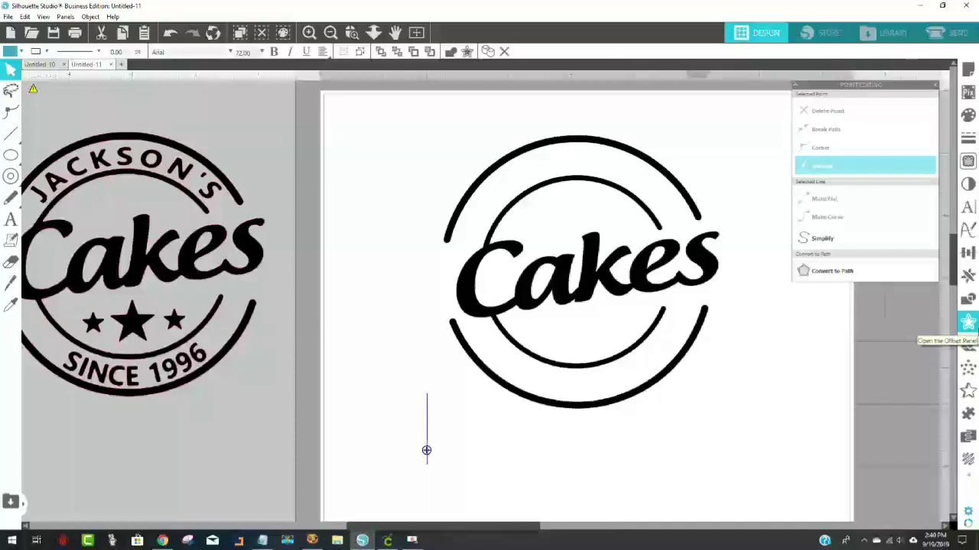
text(ja)
key(BackSpace)
key(BackSpace)
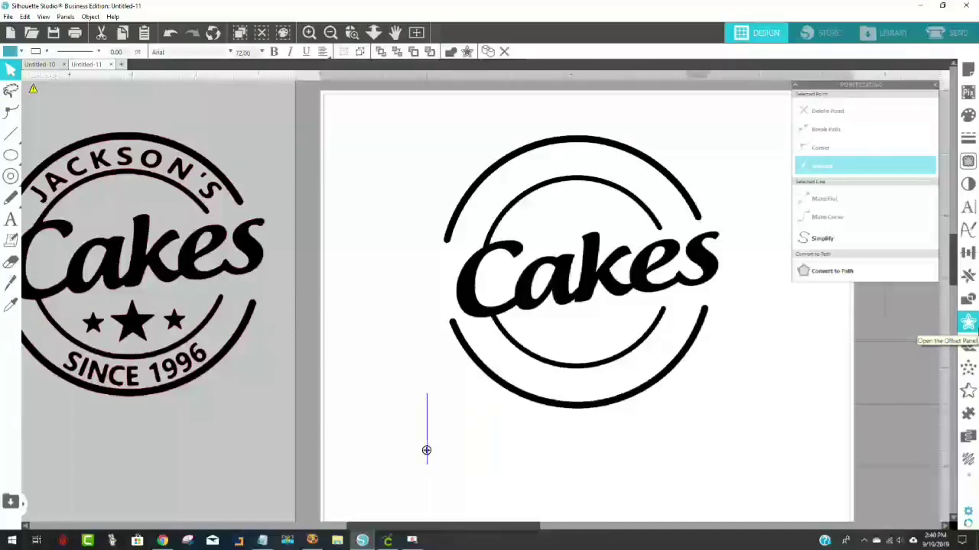
text(JACKSON')
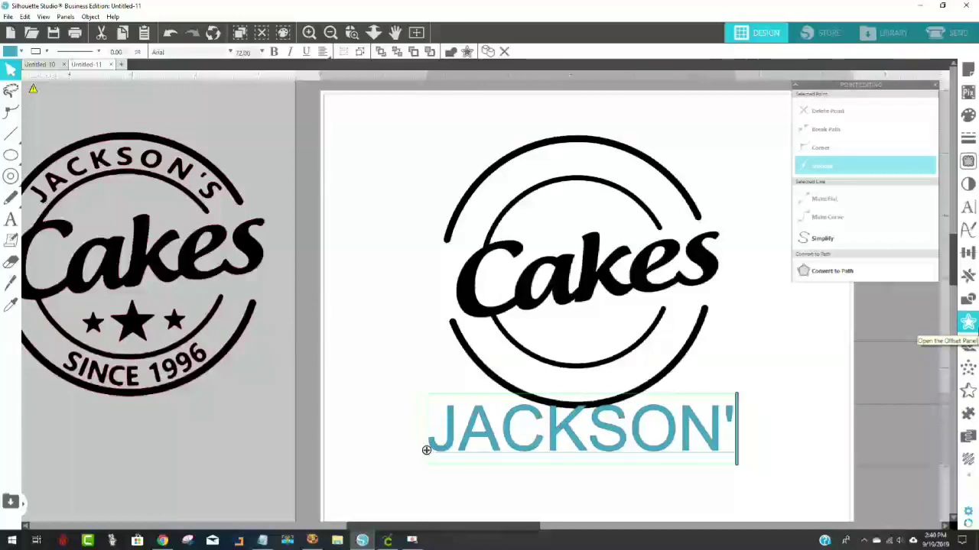
text(S)
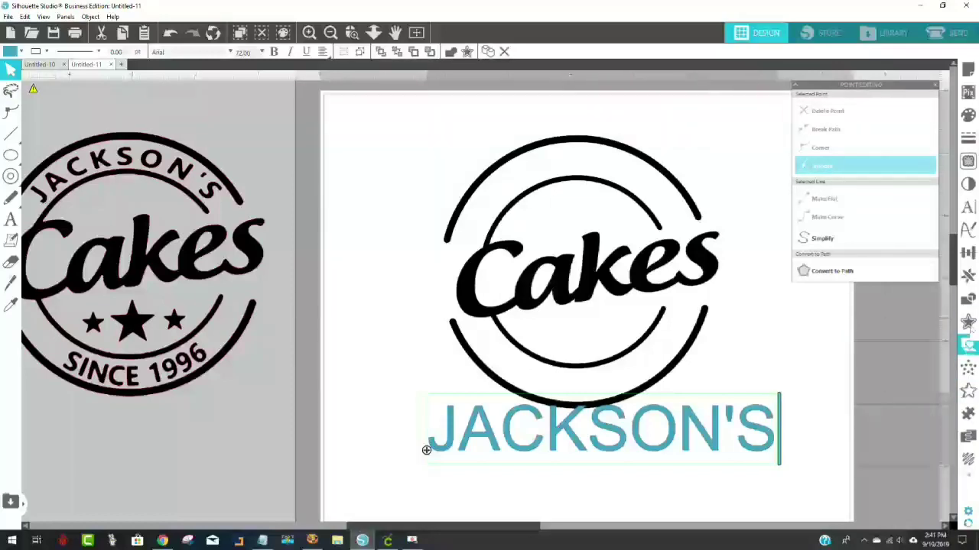
Try to change the font of the new JACKSON'S text to Calibri while still in text entry.
click(968, 206)
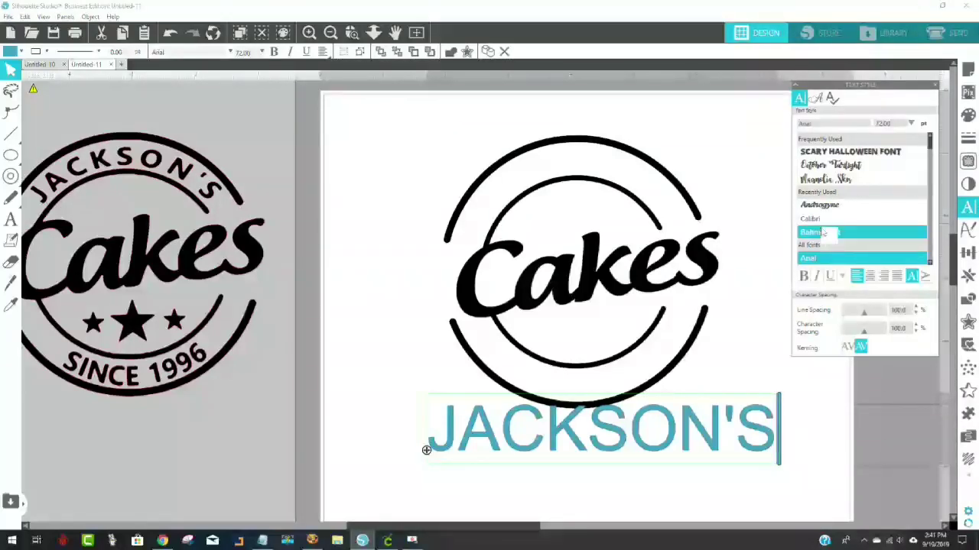
click(815, 220)
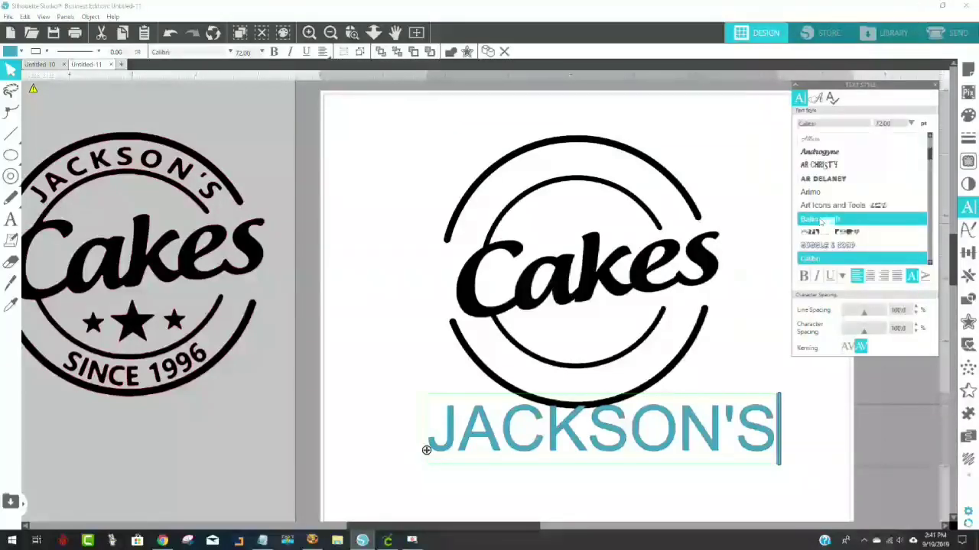
double_click(825, 123)
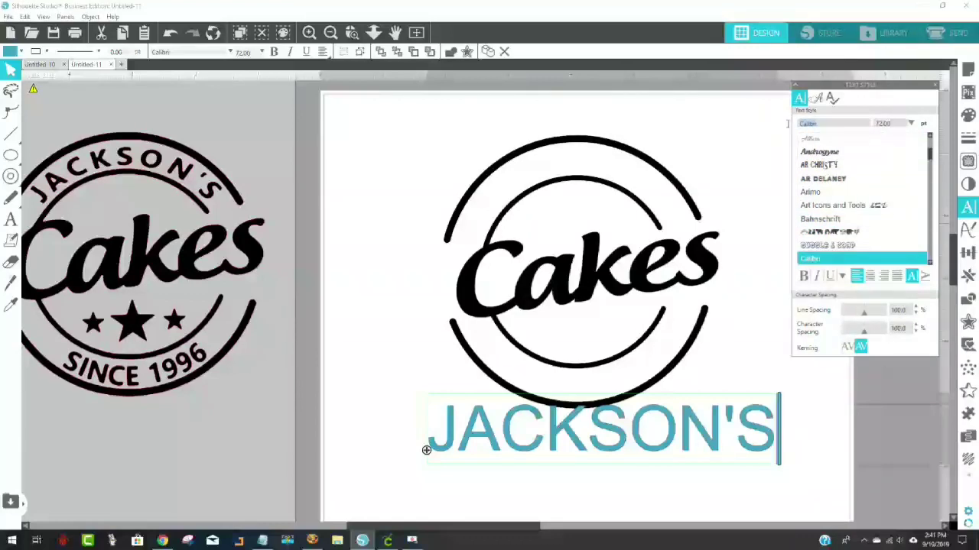
click(351, 32)
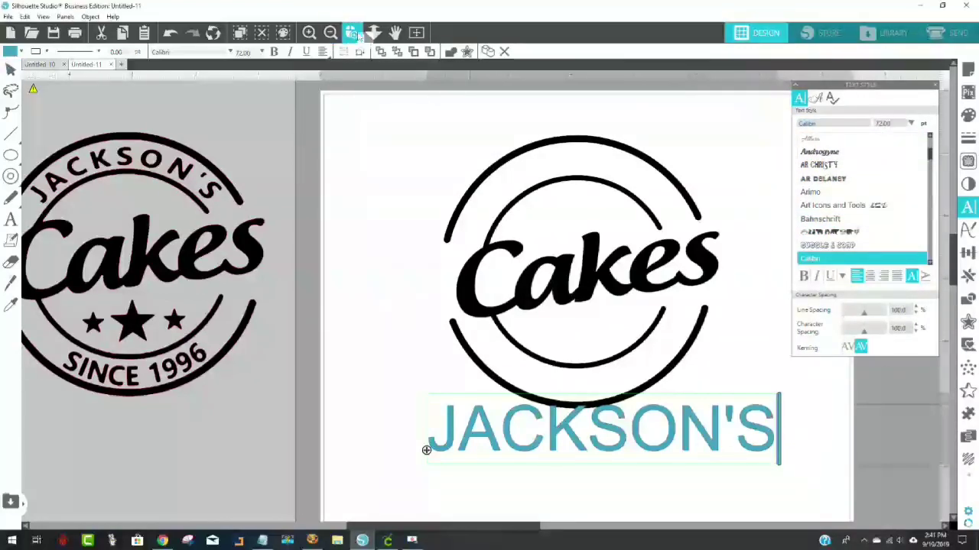
drag(827, 129, 828, 130)
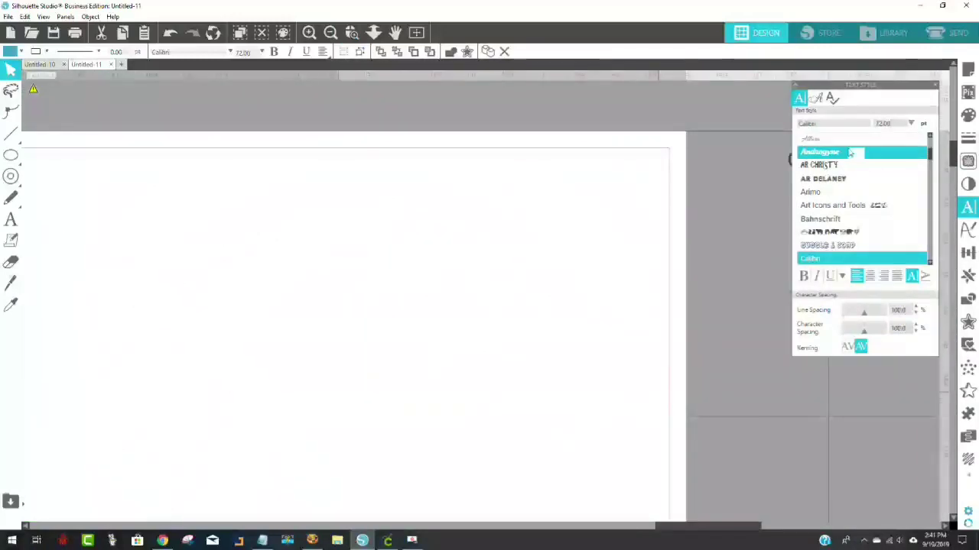
Select all characters of the new JACKSON'S text and set their font to Calibri.
click(329, 34)
click(329, 34)
click(329, 33)
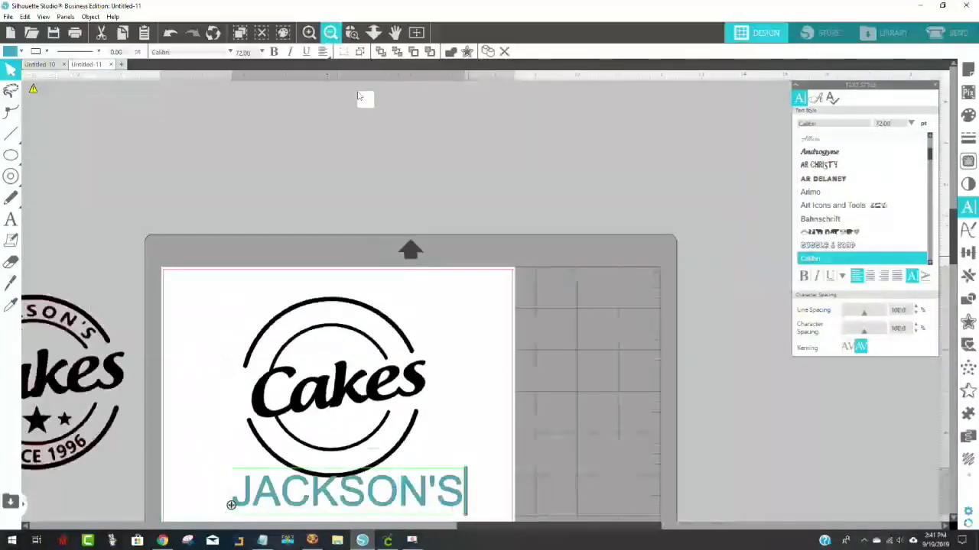
click(329, 34)
scroll(506, 243, down, 1)
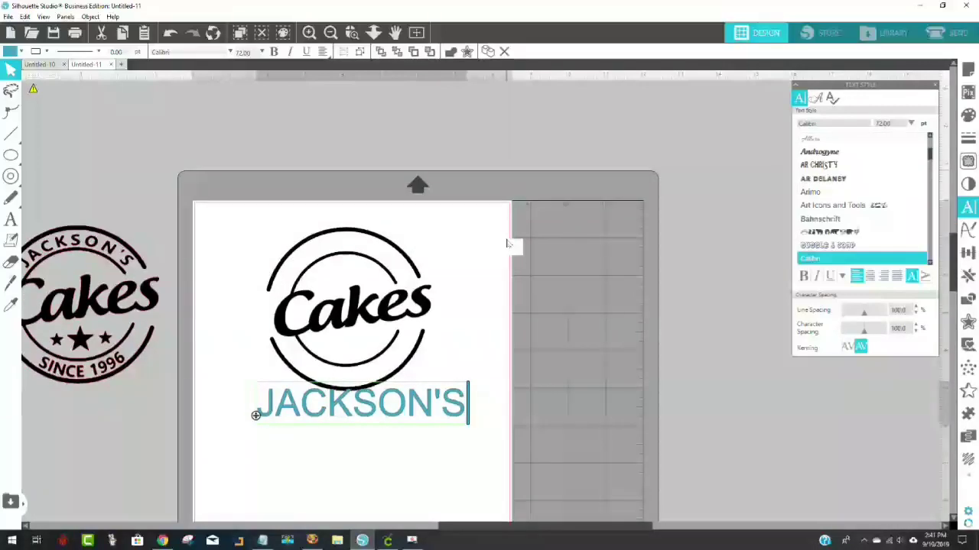
scroll(529, 281, down, 2)
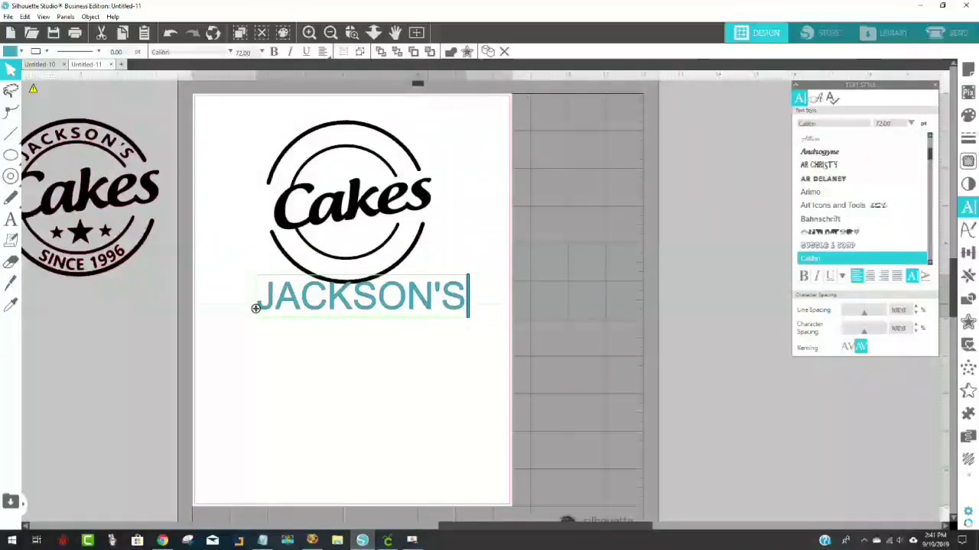
click(467, 309)
drag(467, 310, 263, 312)
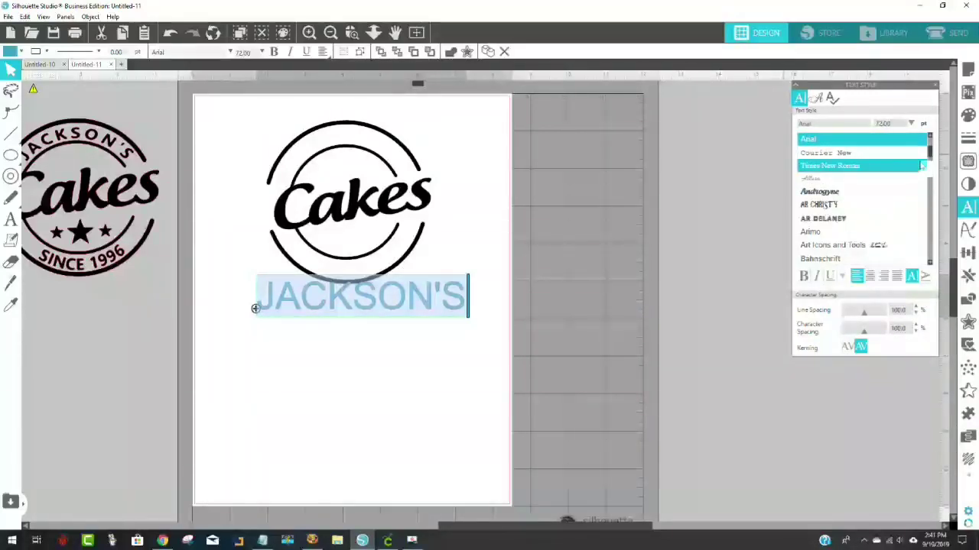
scroll(902, 161, up, 3)
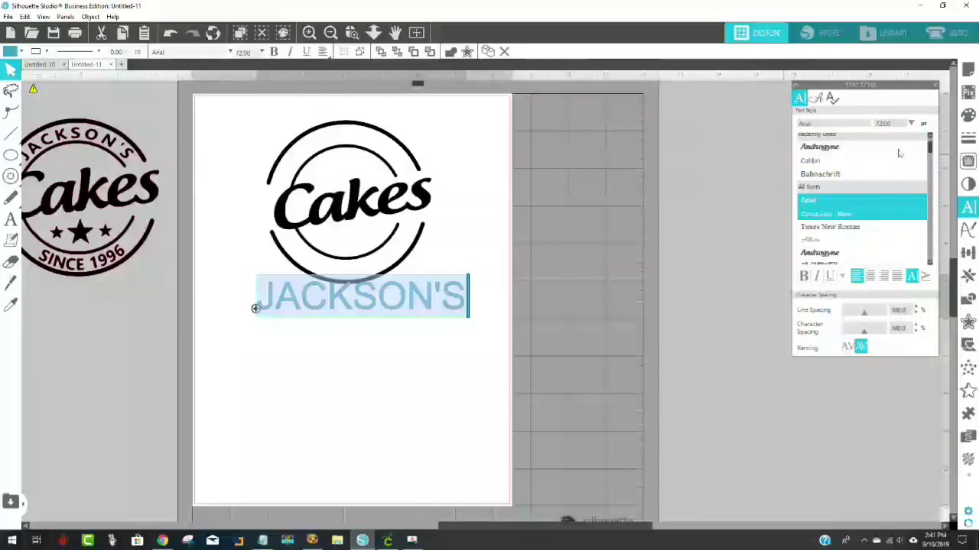
scroll(899, 154, up, 2)
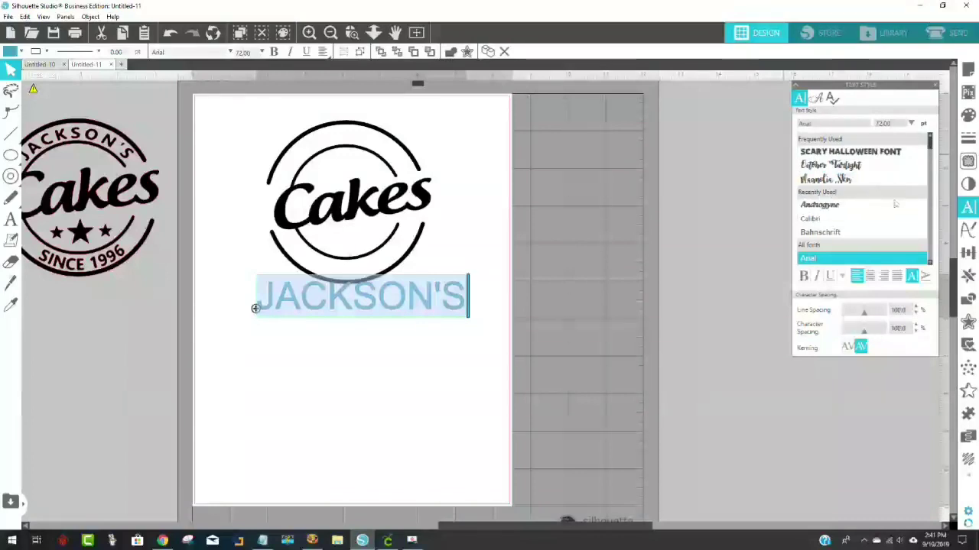
scroll(931, 260, down, 3)
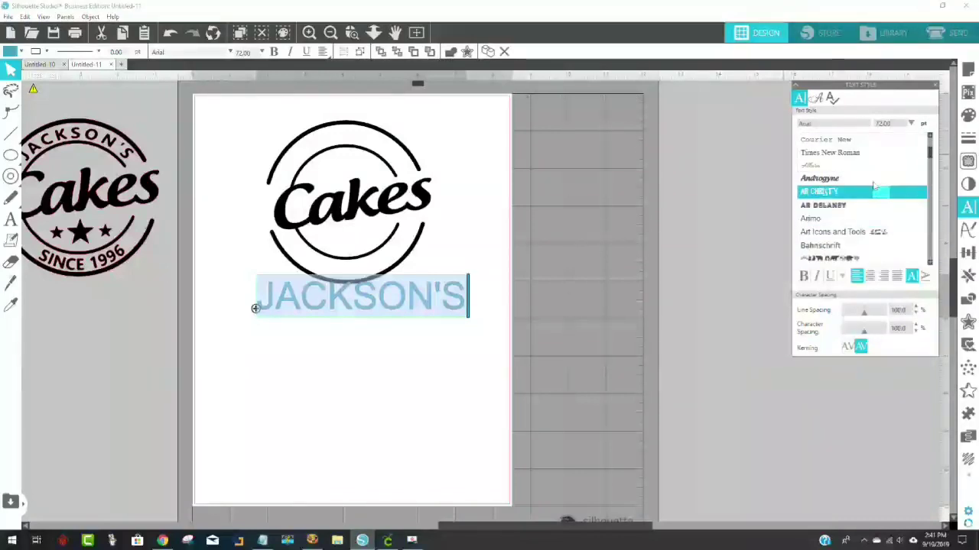
click(925, 140)
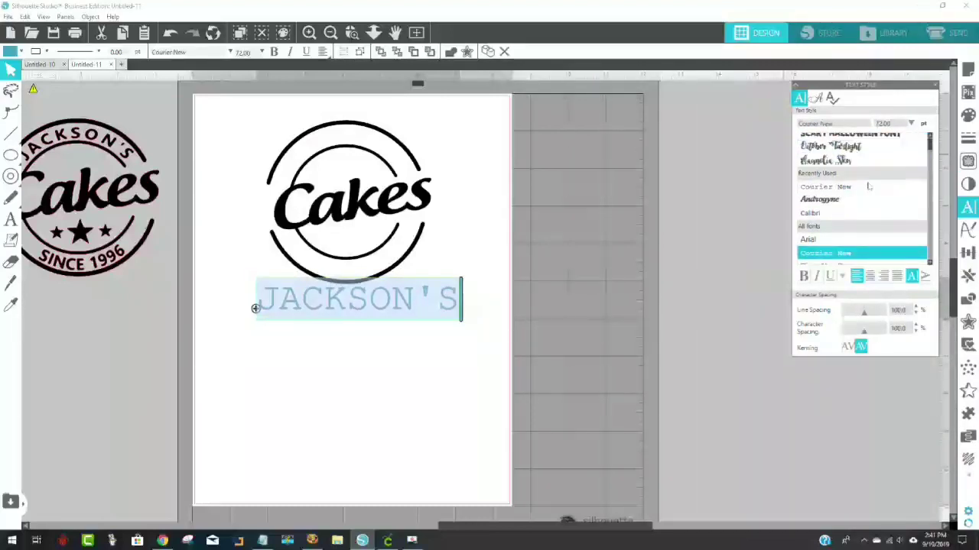
click(825, 218)
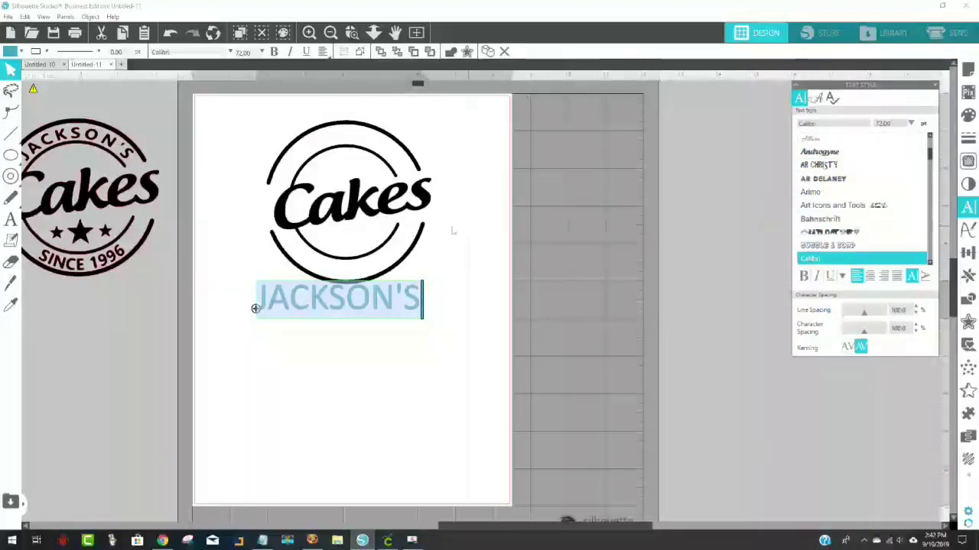
Move the black reference logo closer to the new ring and make the new JACKSON'S text bold.
drag(128, 196, 187, 208)
click(245, 252)
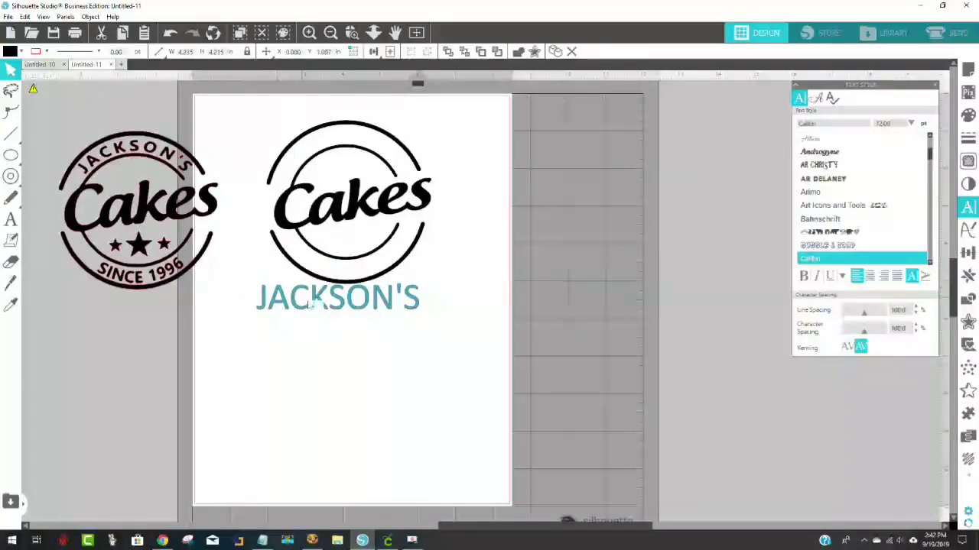
click(416, 311)
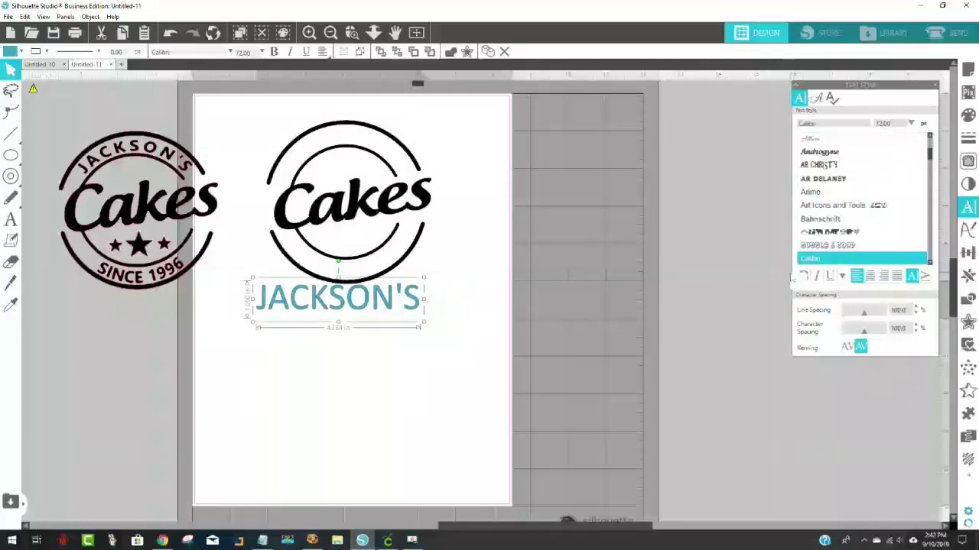
click(803, 276)
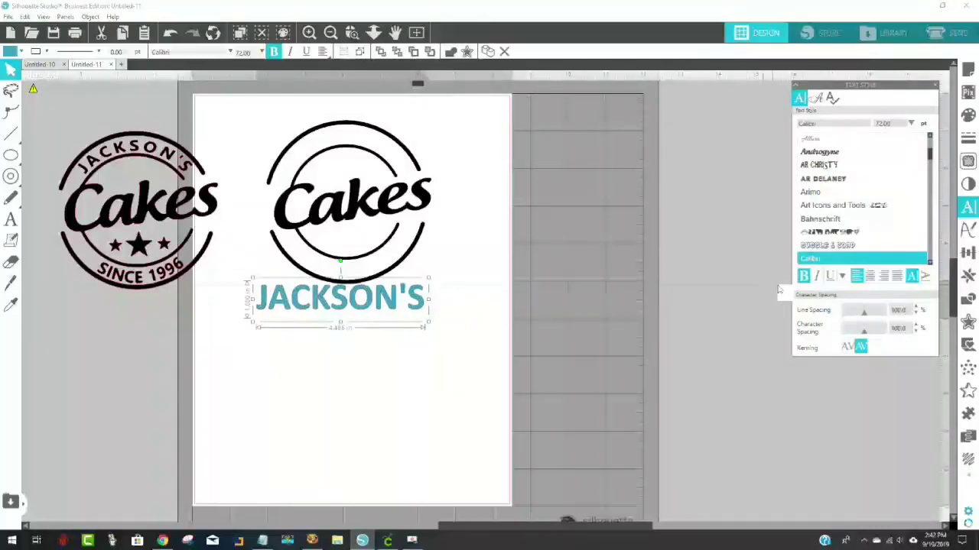
click(803, 277)
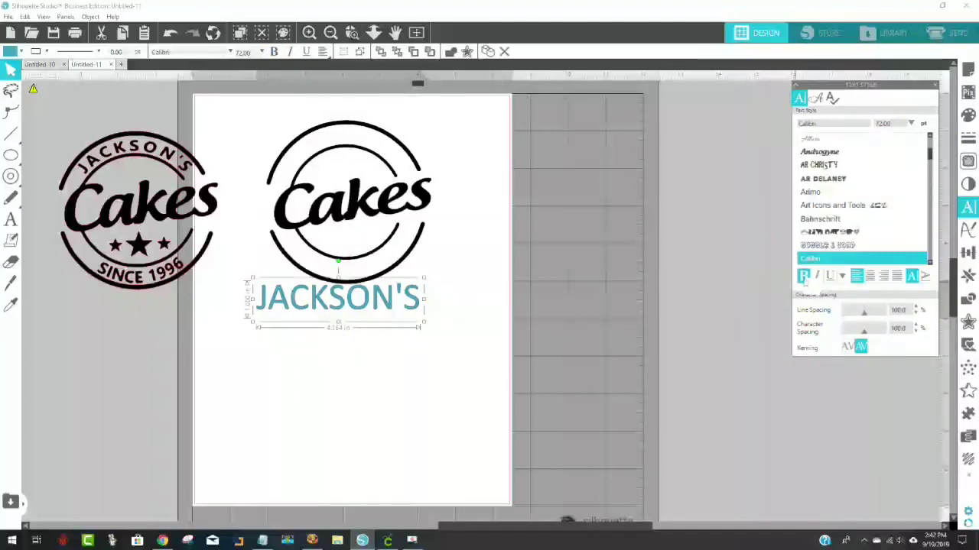
click(803, 277)
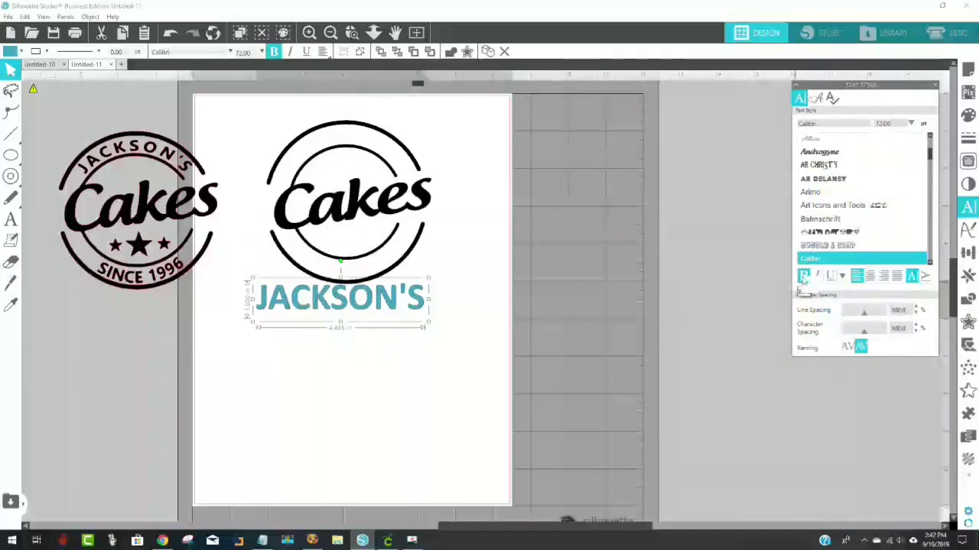
Try underline and italic on the new JACKSON'S text, removing each again, and toggle bold off and back on.
click(830, 276)
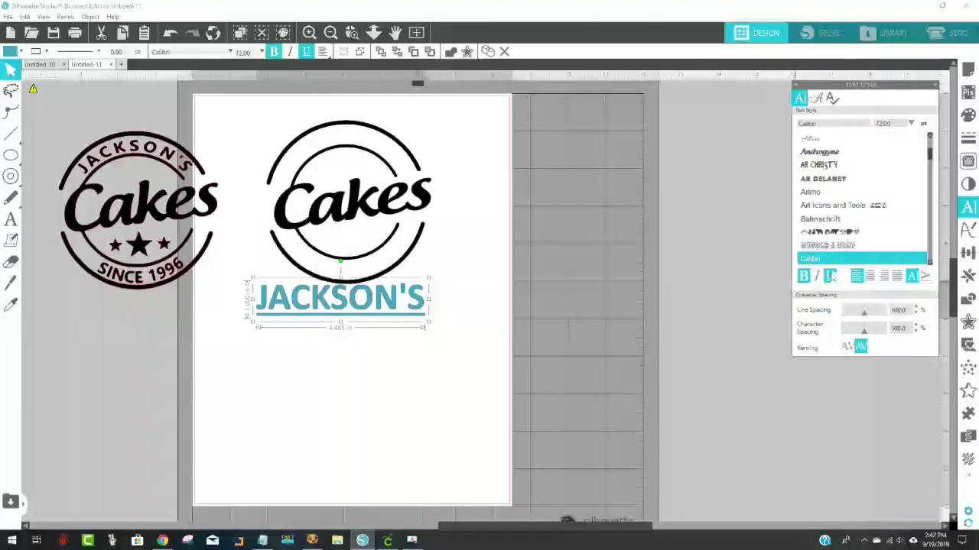
click(830, 276)
click(817, 277)
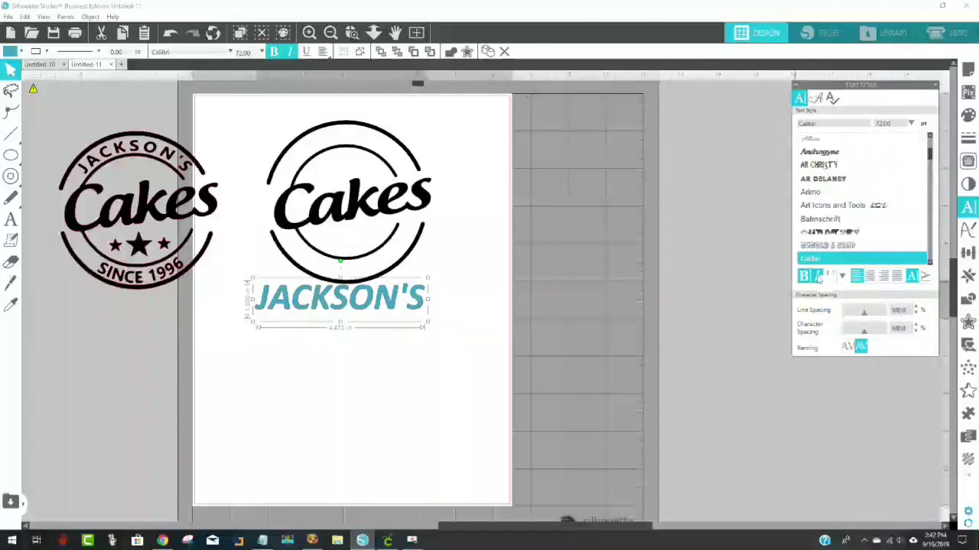
click(817, 277)
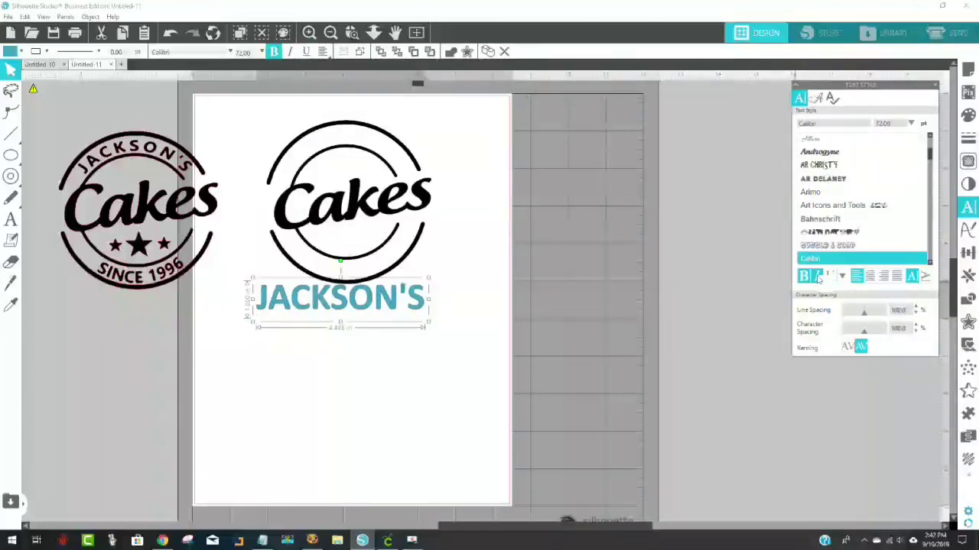
click(803, 277)
click(803, 277)
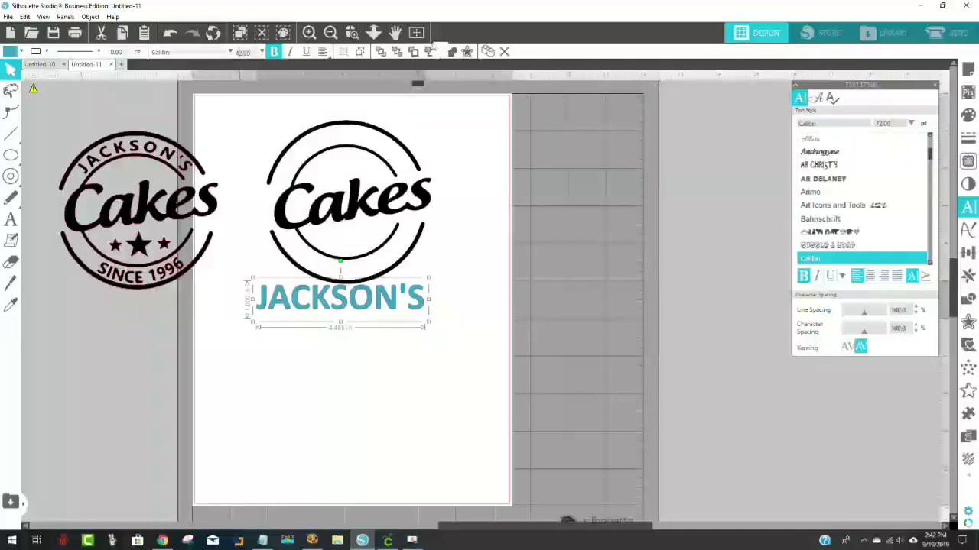
Set the font size of the new JACKSON'S text to 42 pt.
key(Return)
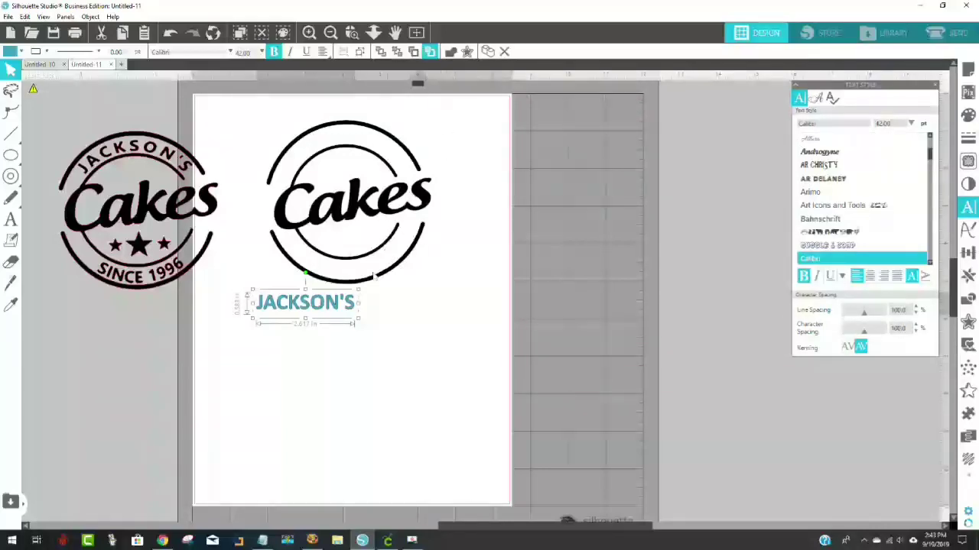
Try the JACKSON'S text over the ring's upper band and move it back to the empty area below the ring.
click(330, 332)
click(306, 305)
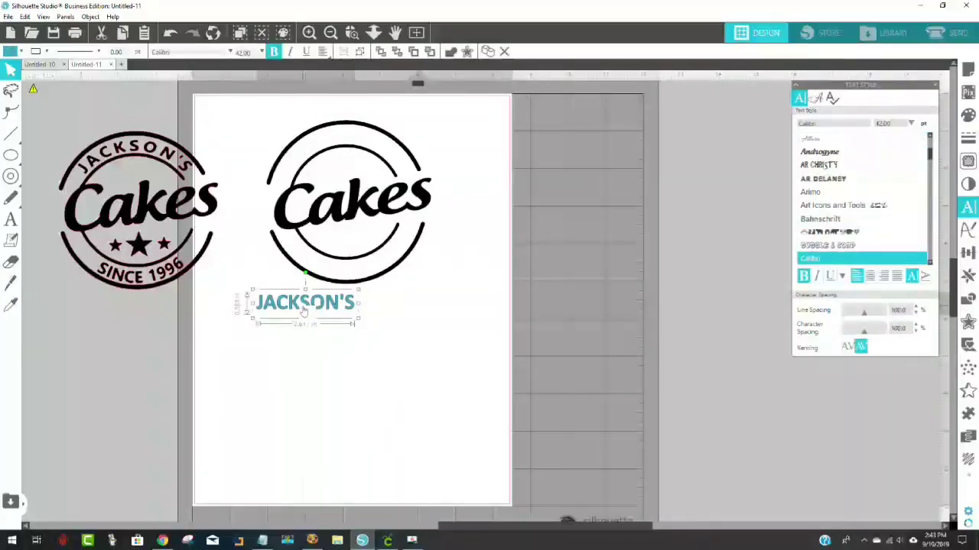
drag(306, 304, 349, 136)
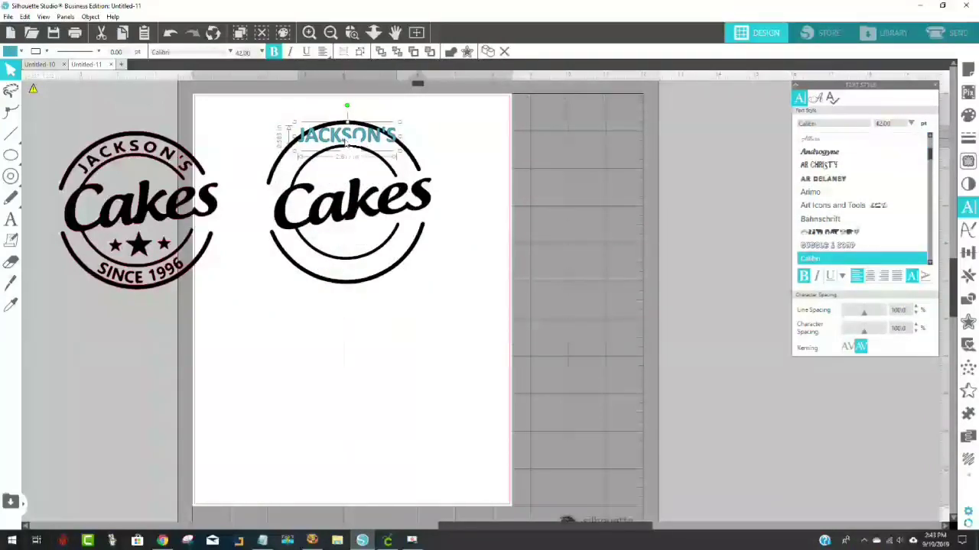
drag(346, 143, 345, 145)
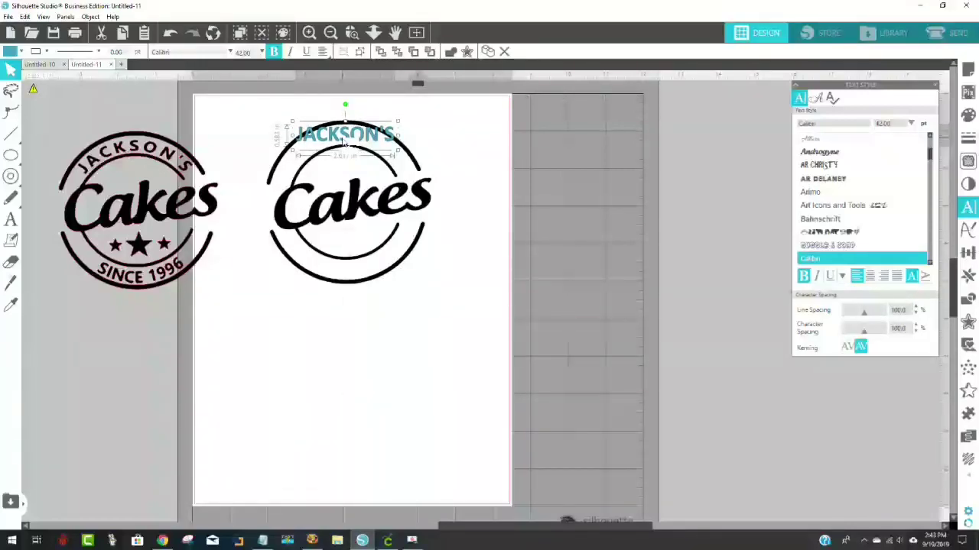
drag(345, 144, 385, 319)
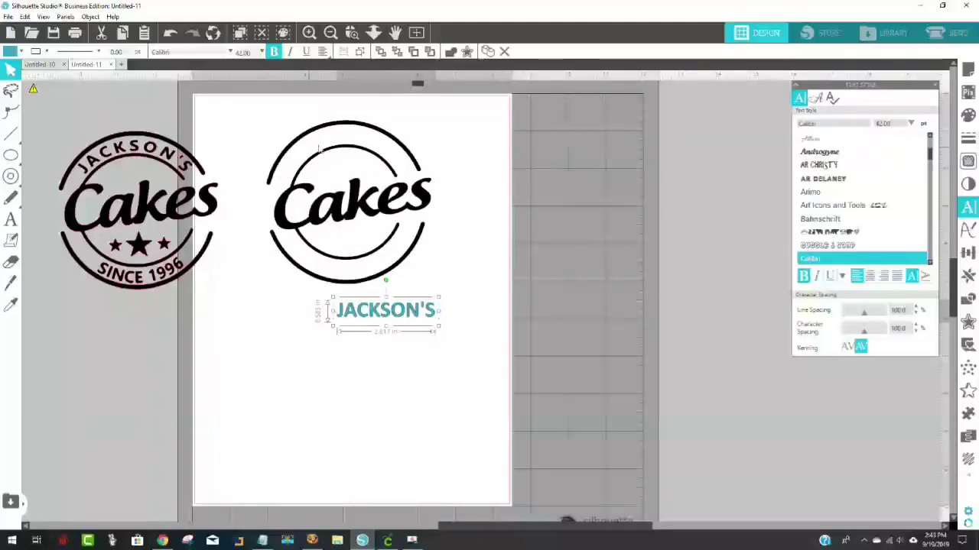
drag(384, 309, 374, 326)
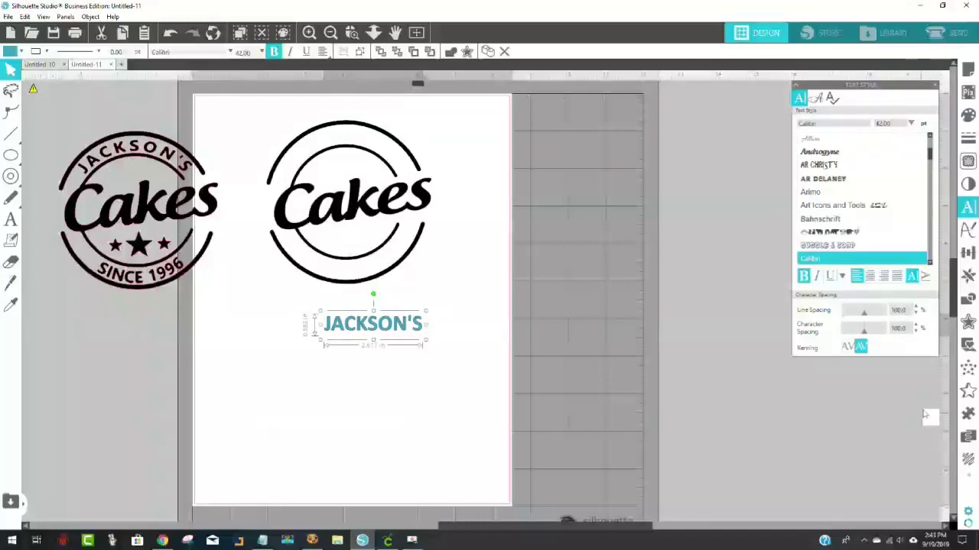
Increase the character spacing of the JACKSON'S text to 120%.
click(972, 216)
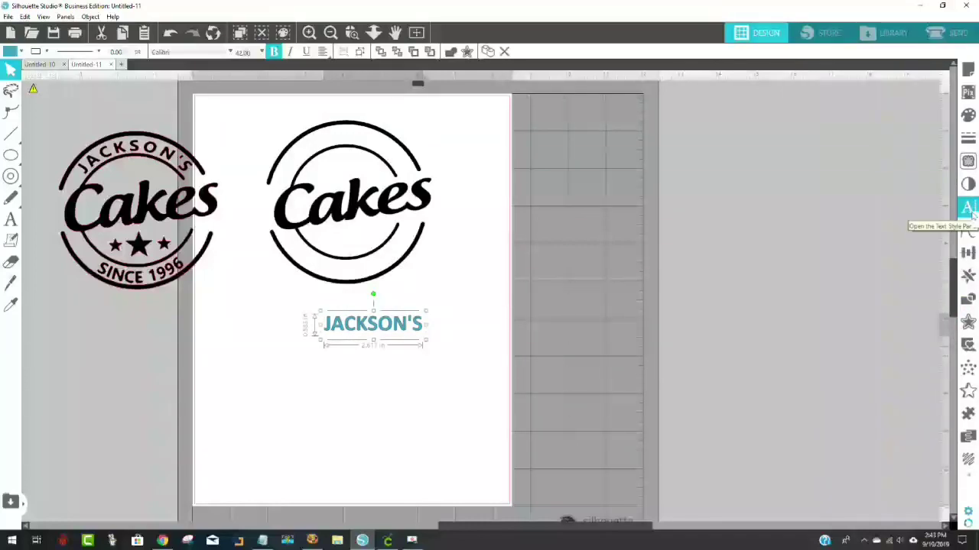
click(972, 216)
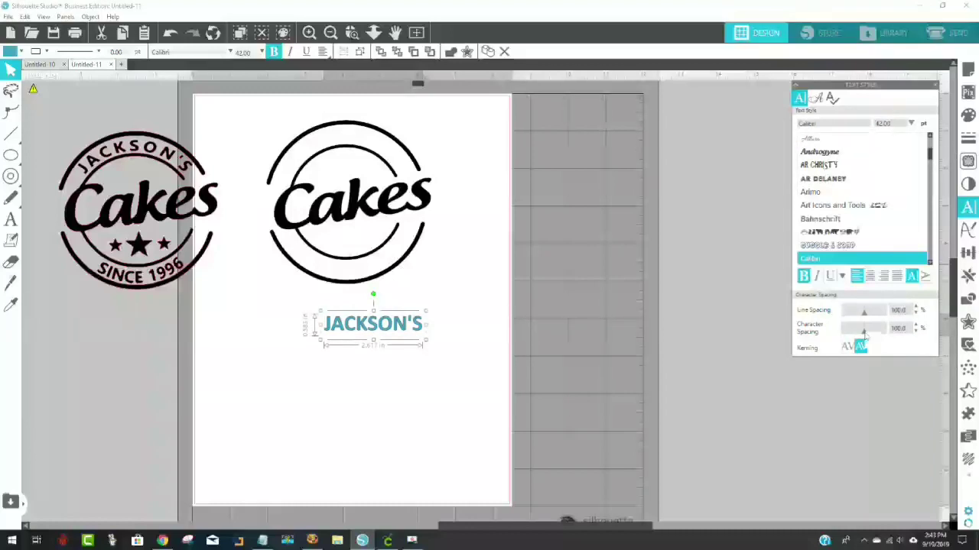
drag(864, 334, 869, 333)
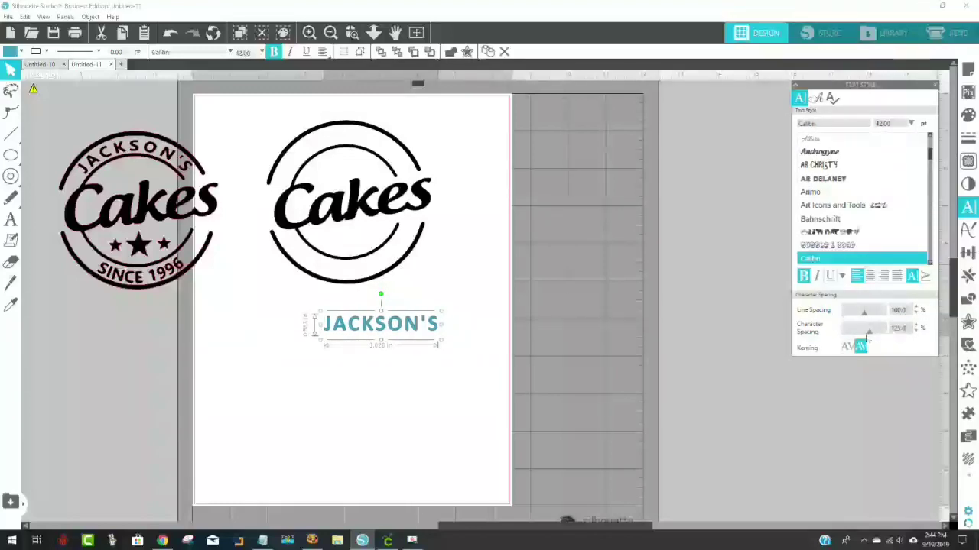
drag(869, 333, 871, 333)
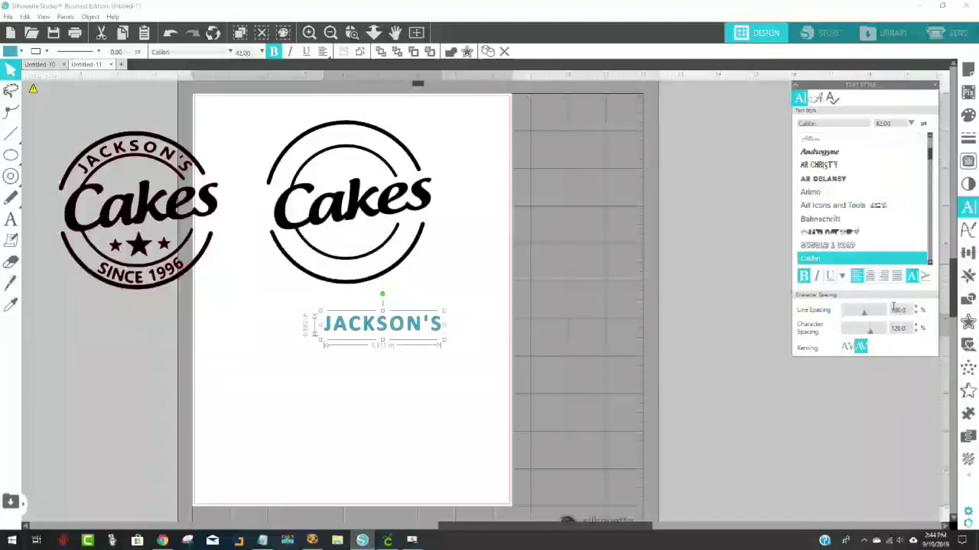
key(Return)
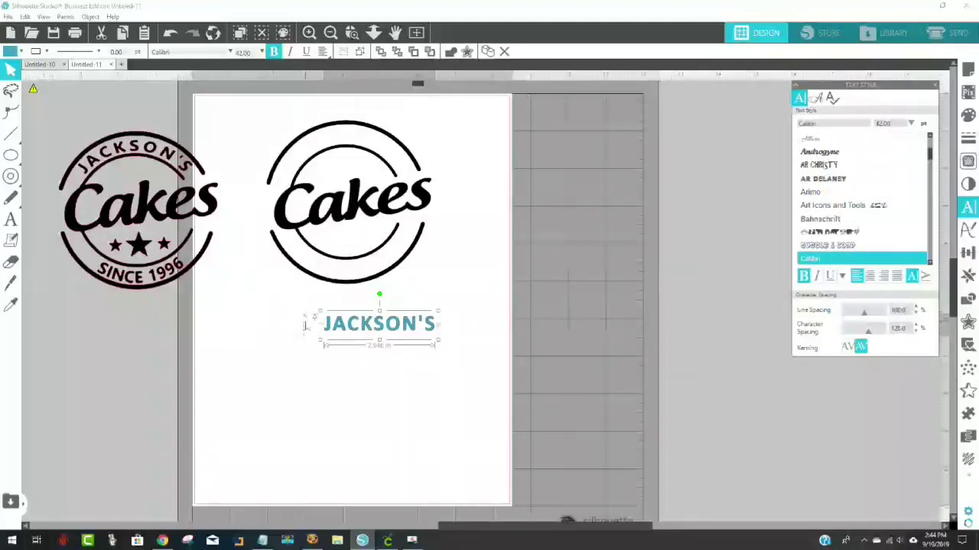
Fill the JACKSON'S text with black and deselect it.
click(9, 52)
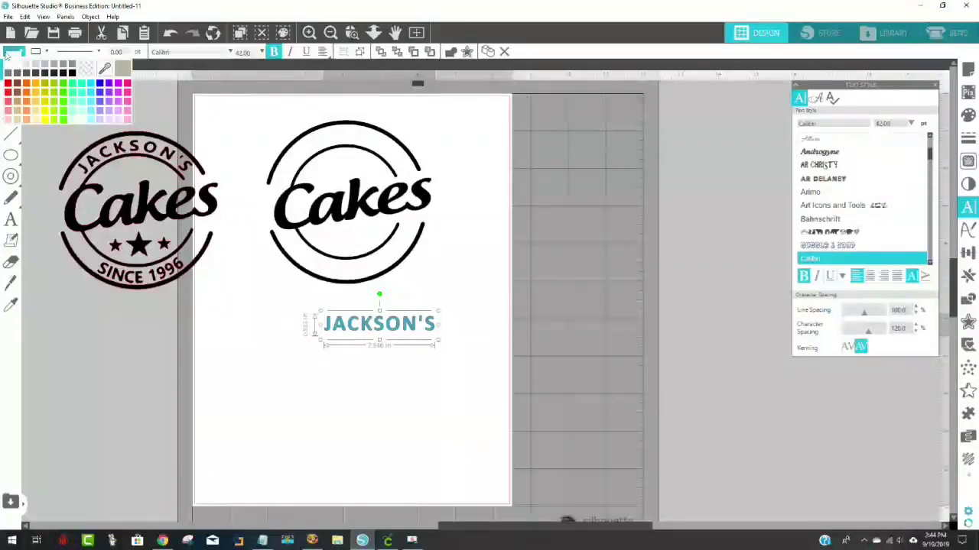
click(71, 72)
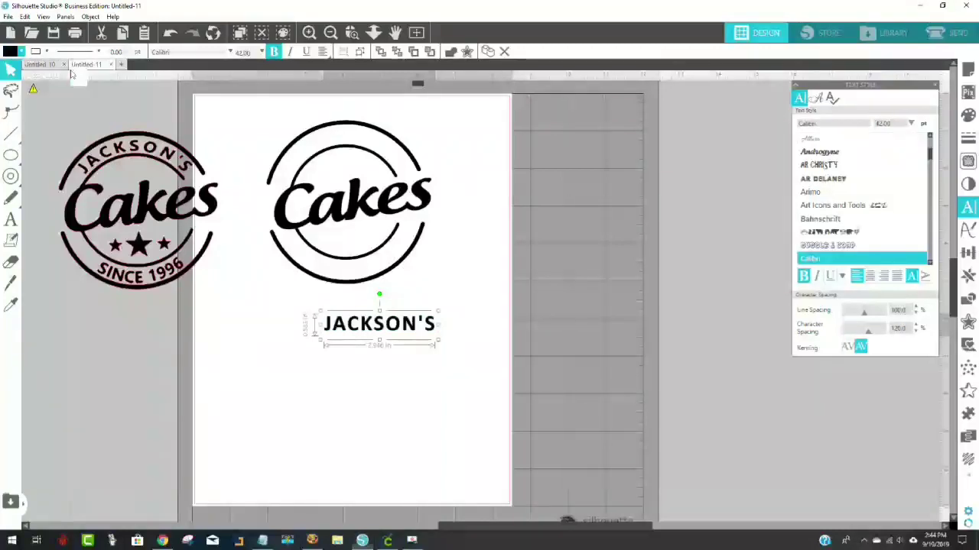
click(382, 374)
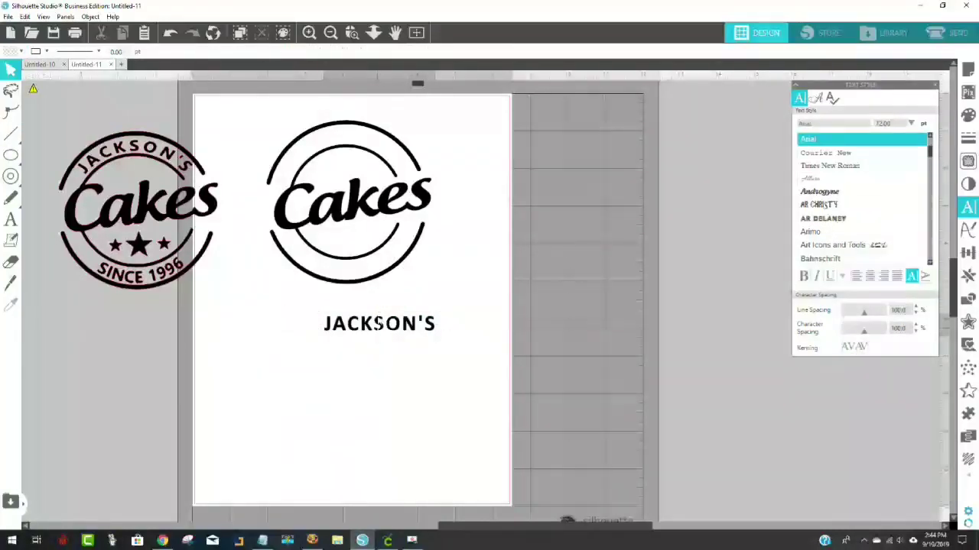
Move the JACKSON'S text closer to the ring and attach it to the inner ring's upper arc as a text path.
drag(378, 336, 398, 313)
double_click(398, 313)
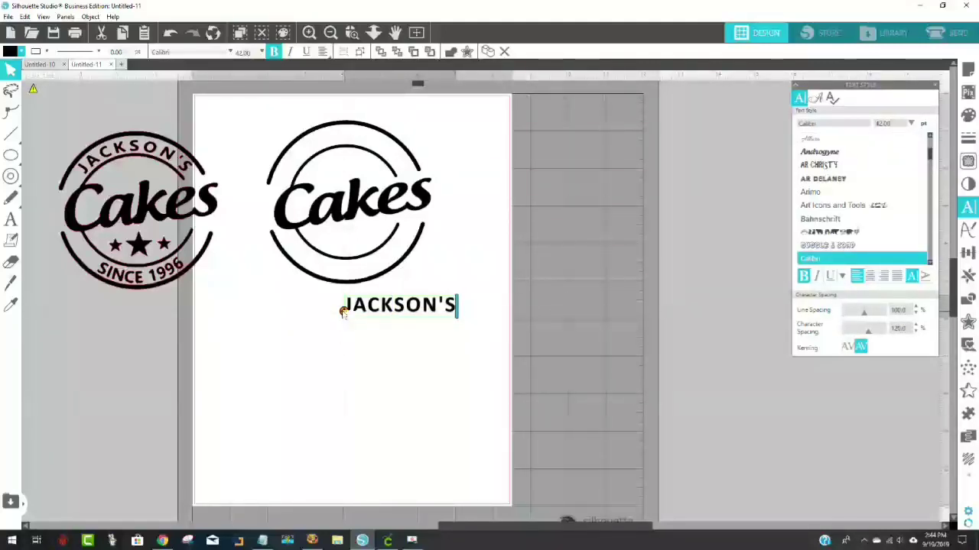
drag(343, 312, 304, 163)
Offset the curved JACKSON'S text outward from the inner arc so it sits midway between the two upper arcs.
drag(278, 167, 277, 173)
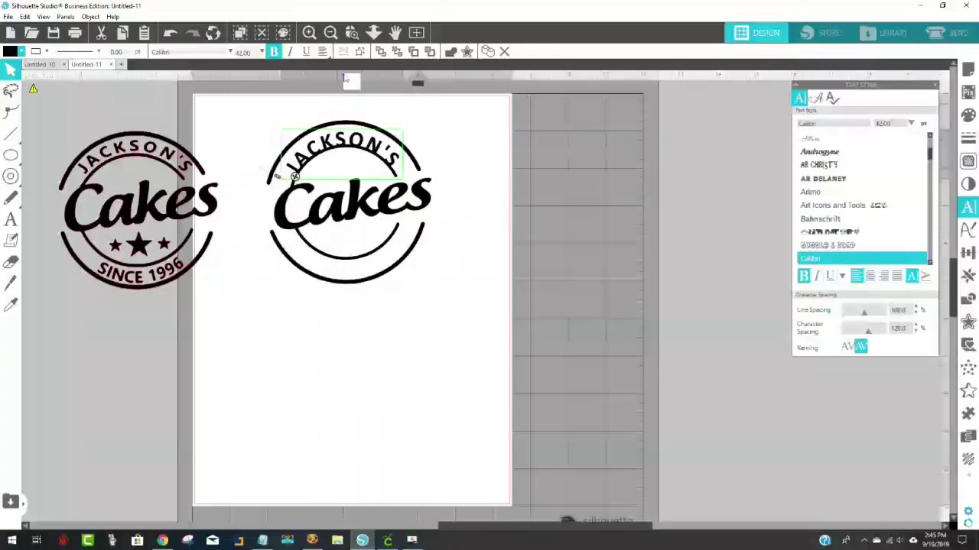
click(351, 32)
drag(282, 143, 327, 206)
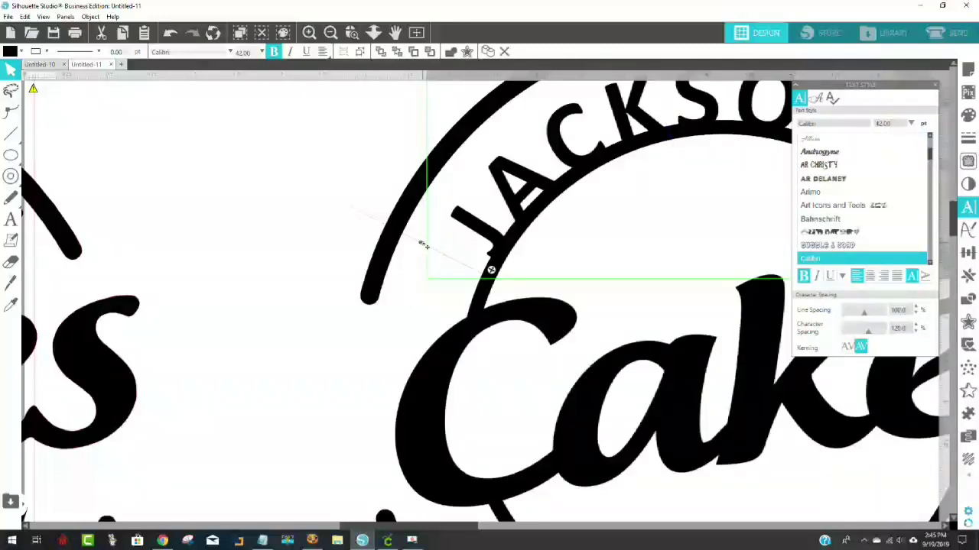
mouse_move(419, 245)
mouse_down()
mouse_move(394, 231)
mouse_move(417, 244)
mouse_move(404, 234)
mouse_move(402, 246)
mouse_up()
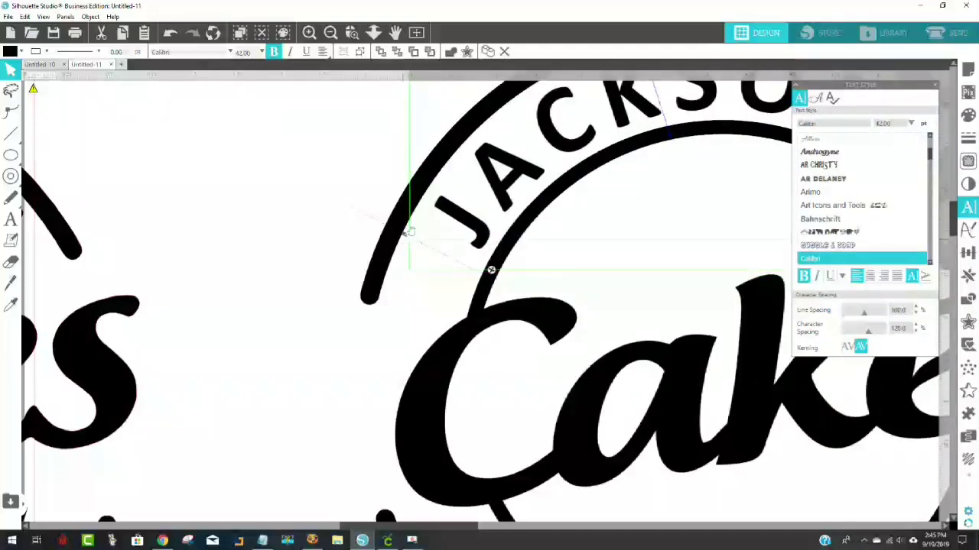
Slide the curved JACKSON'S text along the inner arc to centre it over the ring, and deselect it.
click(330, 32)
click(330, 32)
click(331, 33)
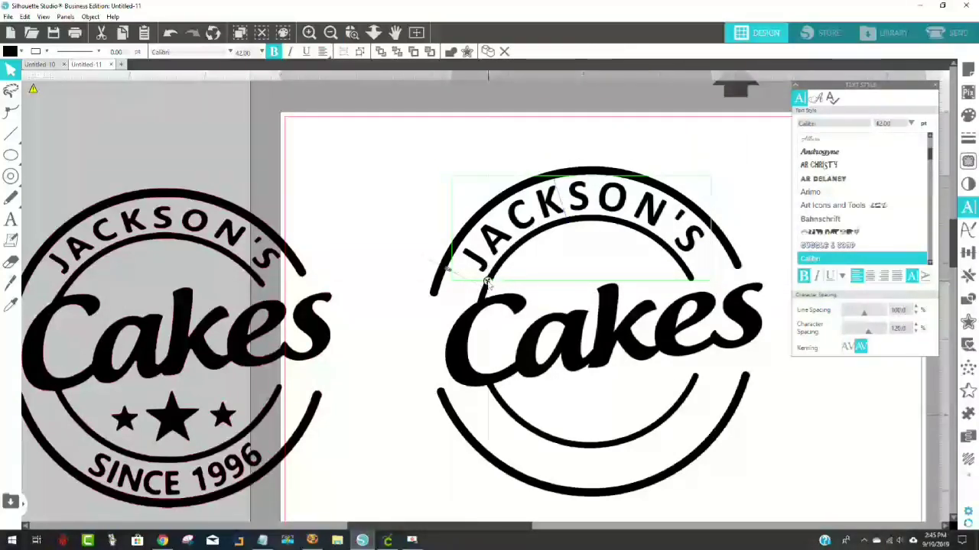
drag(486, 282, 451, 264)
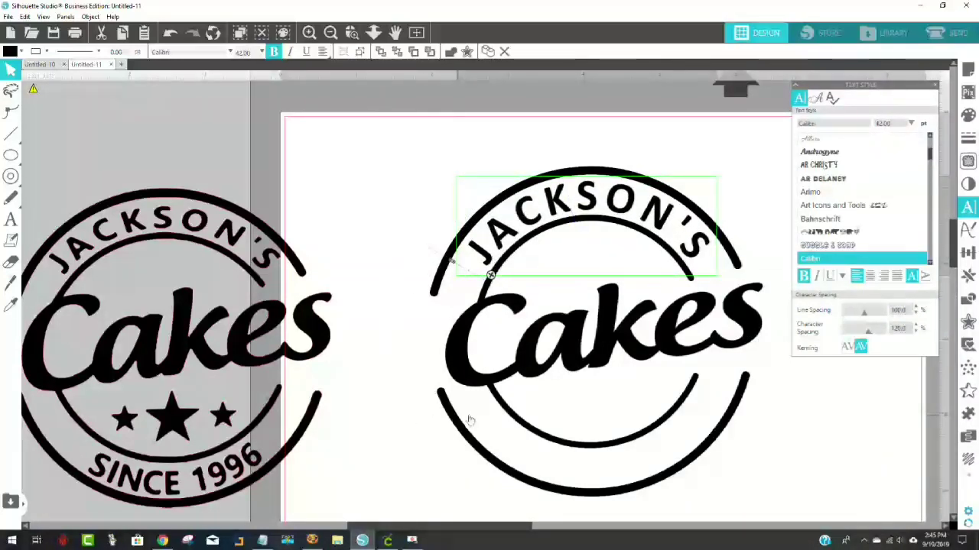
click(772, 414)
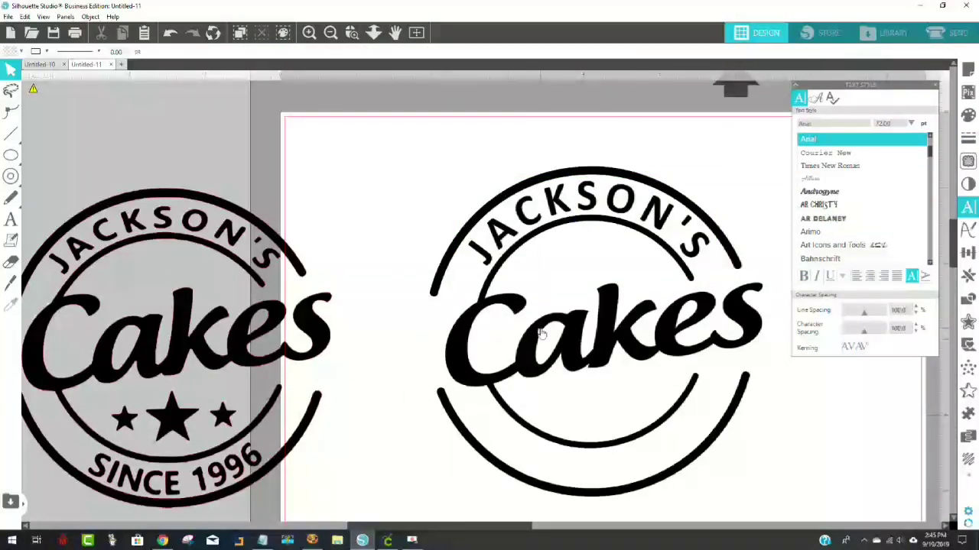
Add a new text object reading SINCE 1996 near the bottom of the ring.
scroll(540, 336, down, 2)
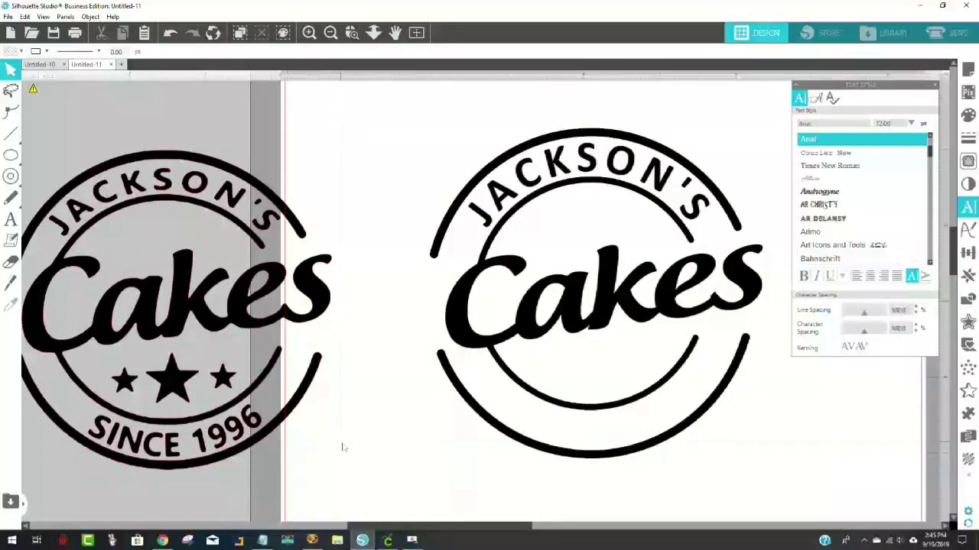
click(13, 220)
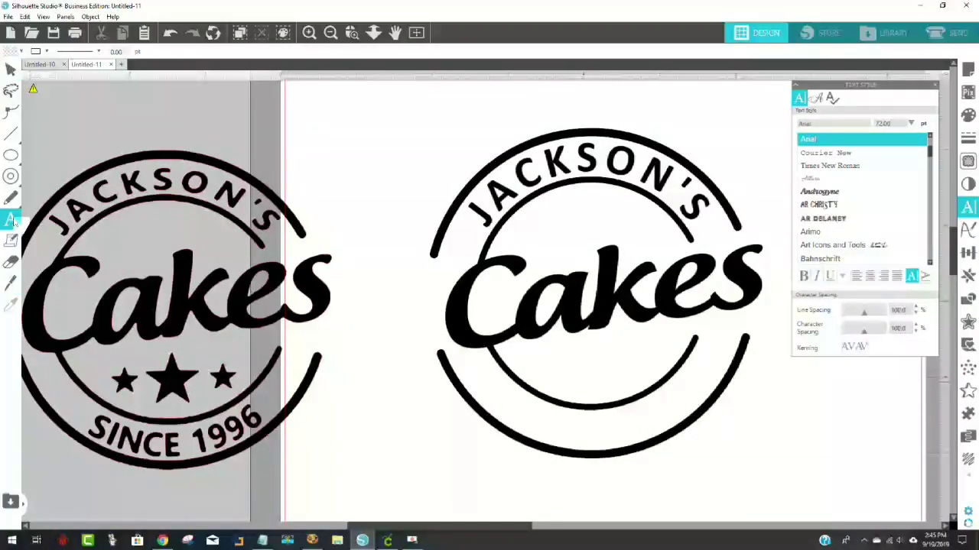
click(361, 482)
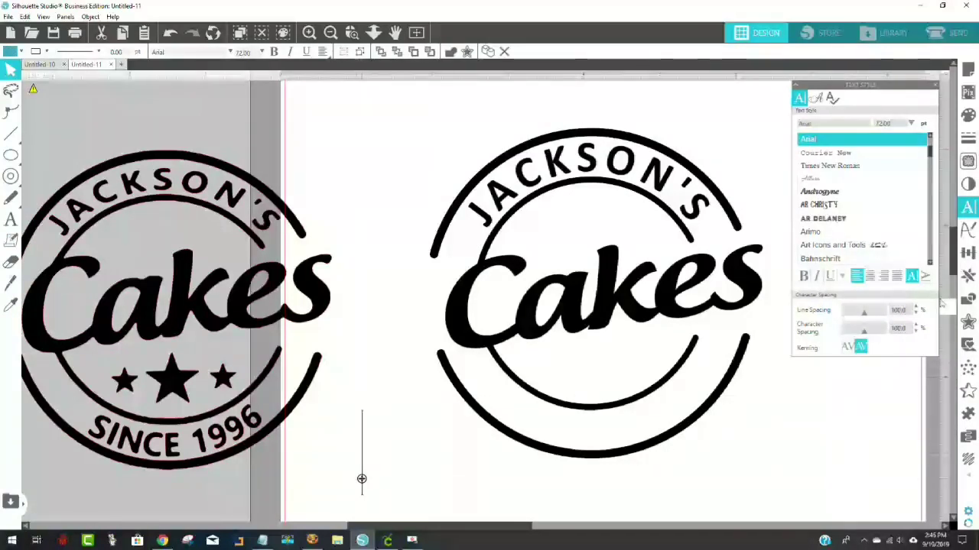
text(SINCE )
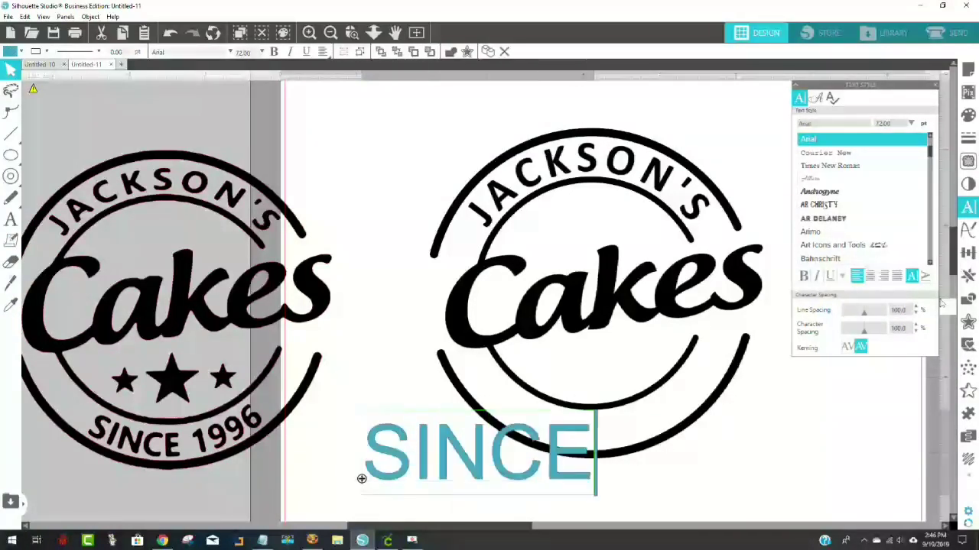
text(1996)
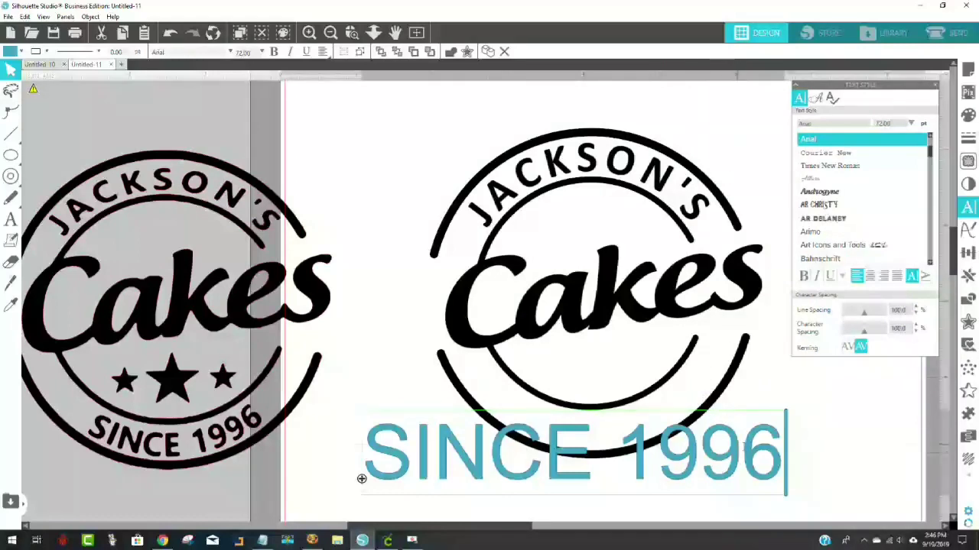
click(361, 478)
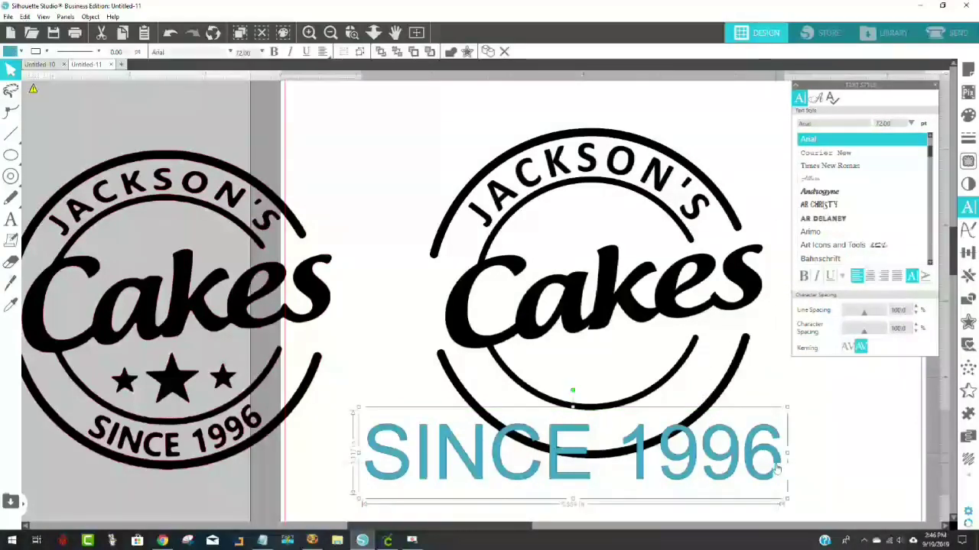
Check the JACKSON'S text's formatting and set the SINCE 1996 text to the same 42 pt size.
click(586, 166)
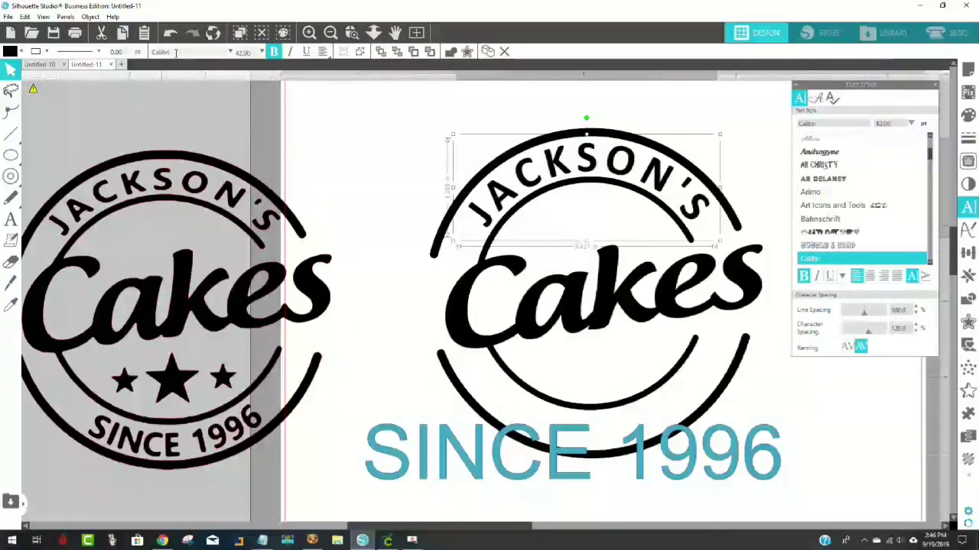
click(449, 453)
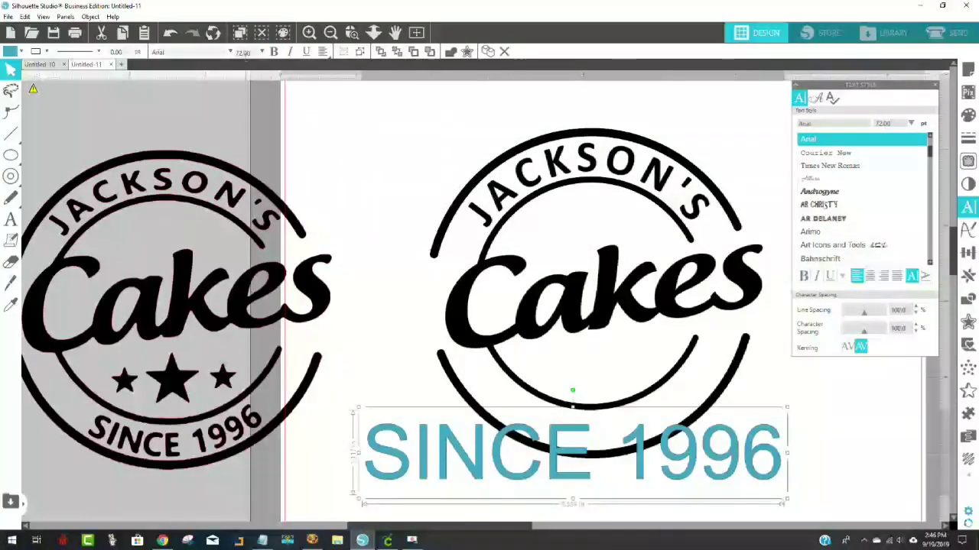
click(239, 52)
text(42)
key(Return)
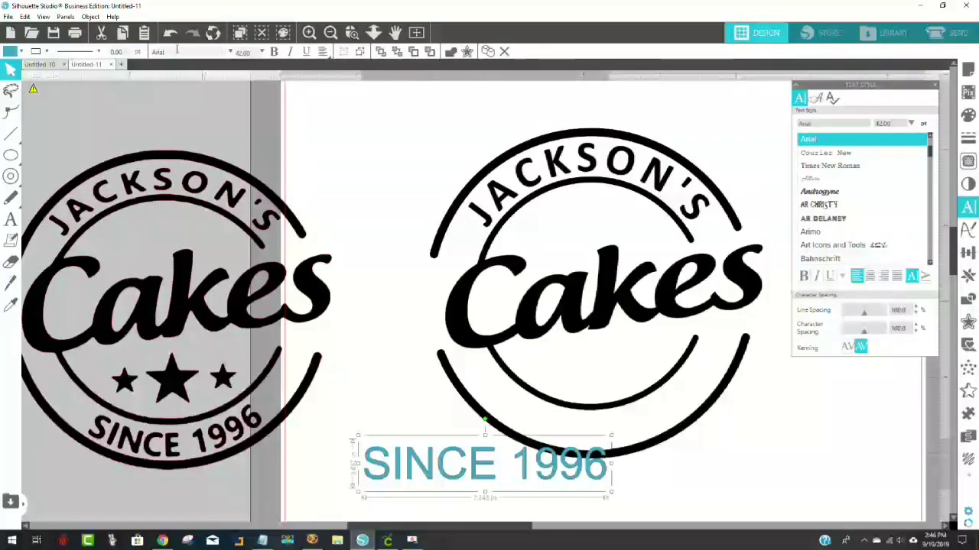
Set the font of the SINCE 1996 text to Calibri and make it bold.
click(230, 51)
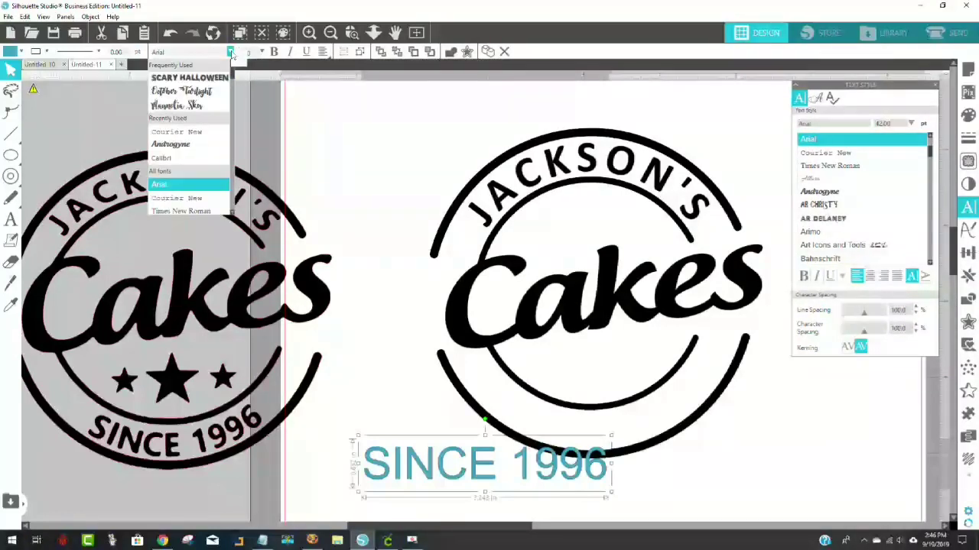
click(178, 159)
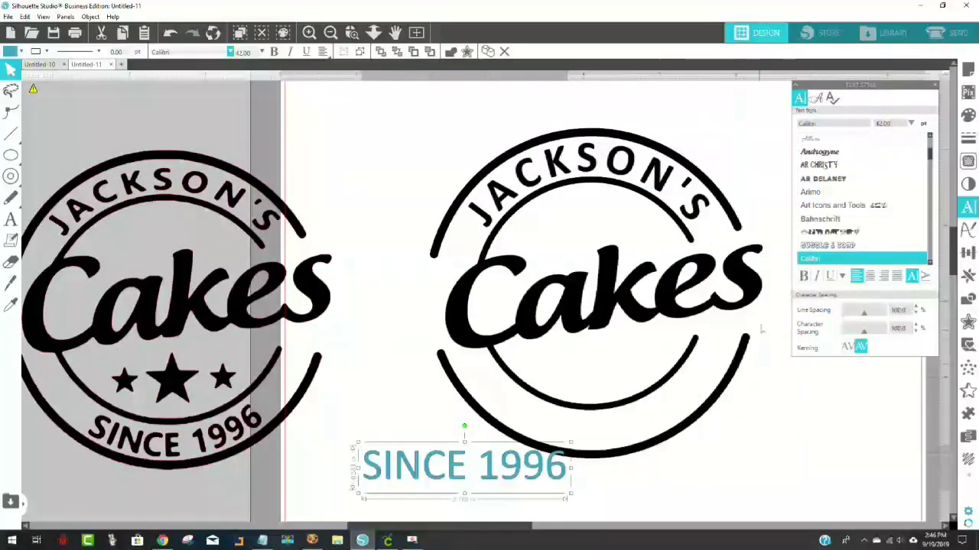
click(803, 277)
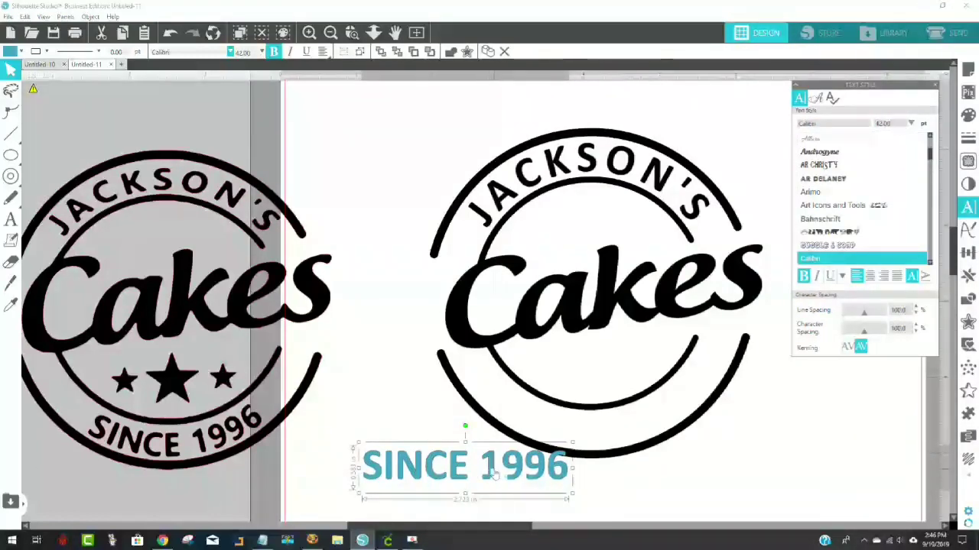
Set the SINCE 1996 text's line spacing to 120% and move the text over the ring's lower inner arc.
drag(494, 474, 633, 474)
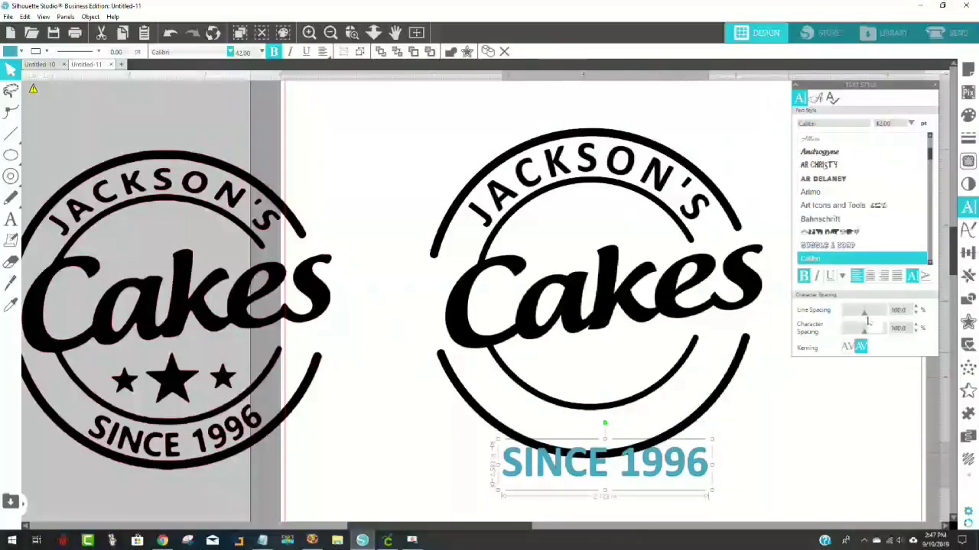
drag(867, 317, 868, 320)
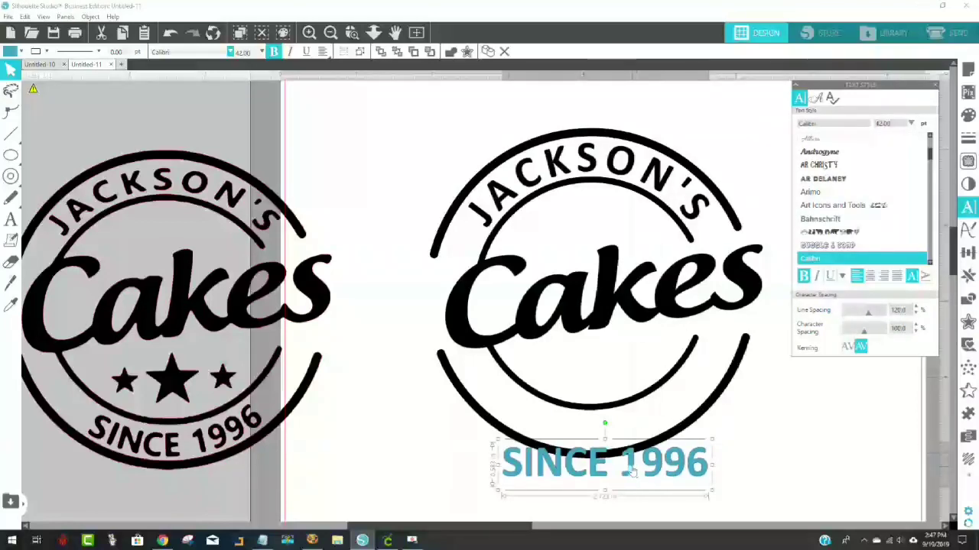
drag(631, 473, 620, 412)
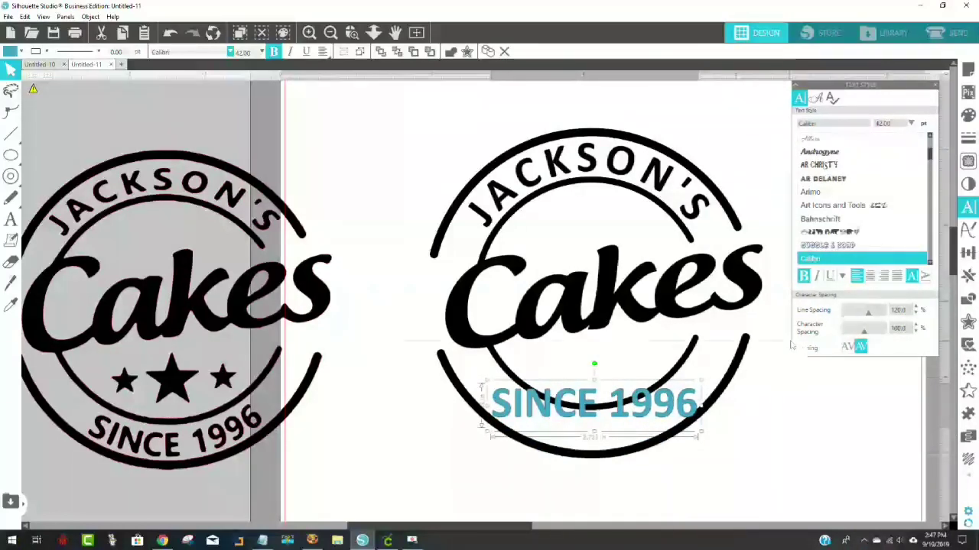
Set the SINCE 1996 text's character spacing to 120% and move the text just below the ring.
drag(866, 331, 869, 336)
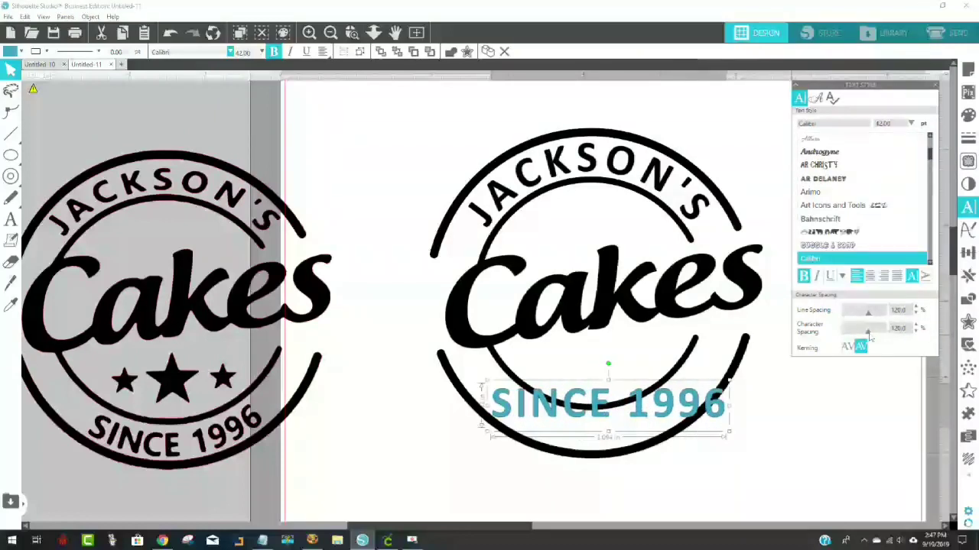
click(848, 346)
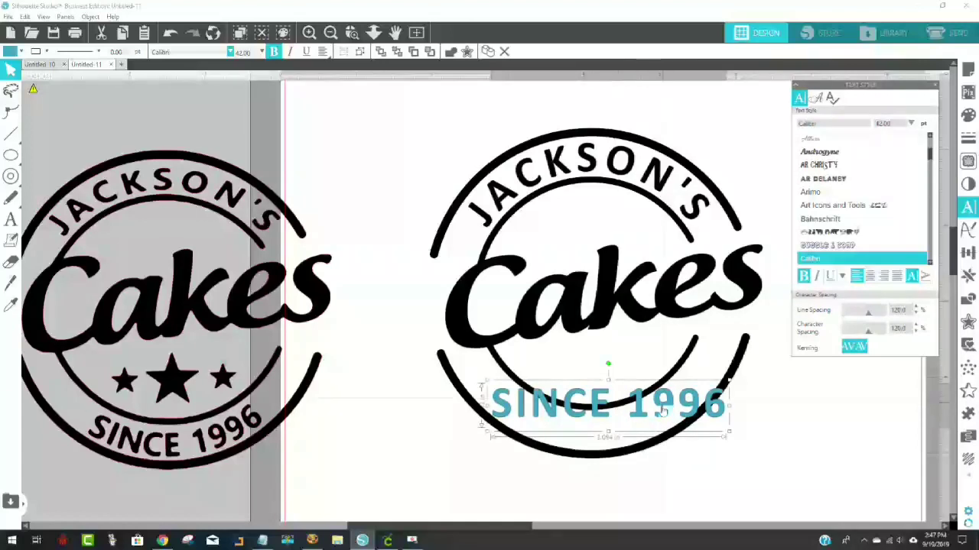
mouse_move(603, 415)
mouse_down()
mouse_move(588, 458)
mouse_move(611, 355)
mouse_move(593, 475)
mouse_move(596, 383)
mouse_move(594, 475)
mouse_move(593, 418)
mouse_move(591, 432)
mouse_move(723, 385)
mouse_move(717, 237)
mouse_move(563, 161)
mouse_move(579, 220)
mouse_move(561, 219)
mouse_move(589, 153)
mouse_move(589, 225)
mouse_move(624, 285)
mouse_move(562, 342)
mouse_move(507, 230)
mouse_move(569, 286)
mouse_move(596, 440)
mouse_move(527, 226)
mouse_move(533, 183)
mouse_move(502, 348)
mouse_move(629, 447)
mouse_move(623, 371)
mouse_move(596, 415)
mouse_up()
scroll(623, 371, down, 2)
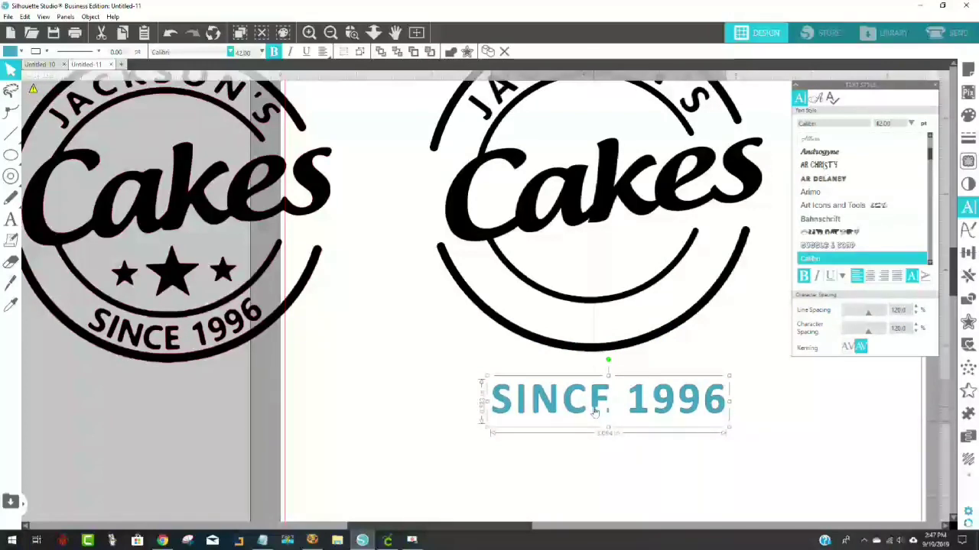
Curve the SINCE 1996 text along the inside of the ring's lower outer arc and set its fill colour to black.
double_click(595, 413)
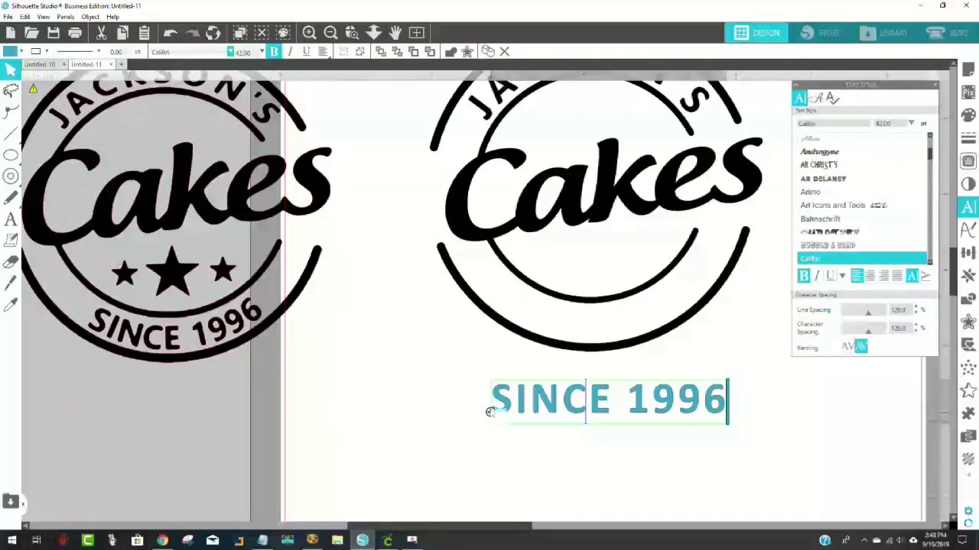
drag(490, 412, 490, 407)
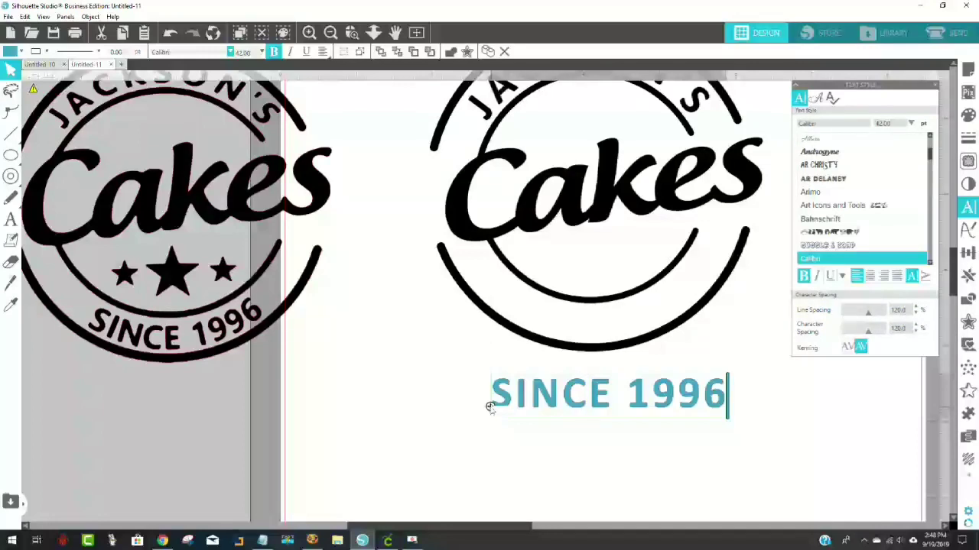
drag(490, 407, 514, 312)
drag(514, 320, 482, 306)
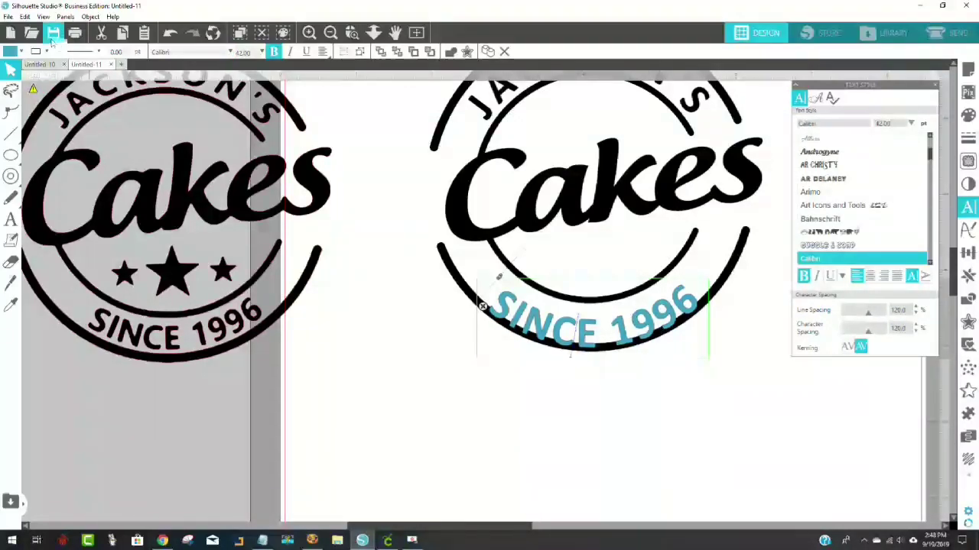
click(14, 55)
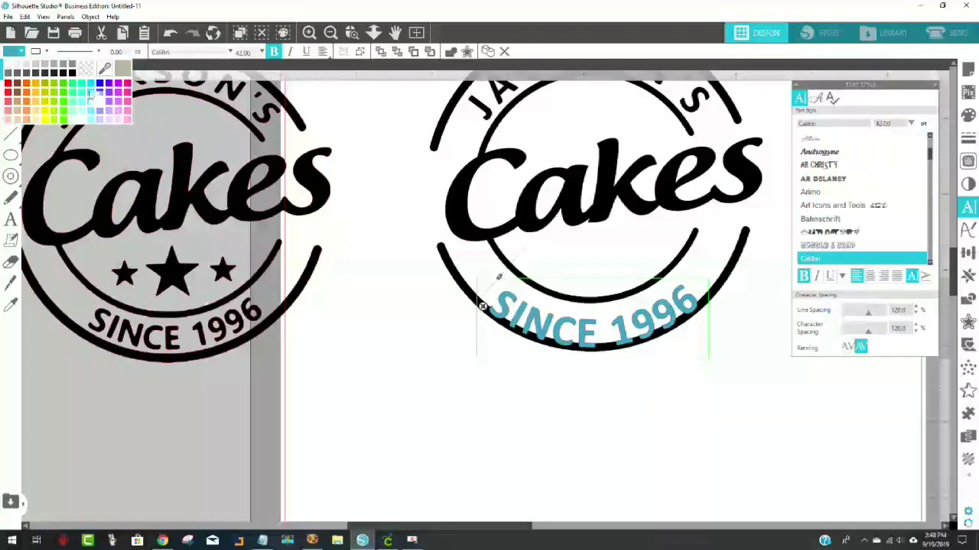
click(72, 73)
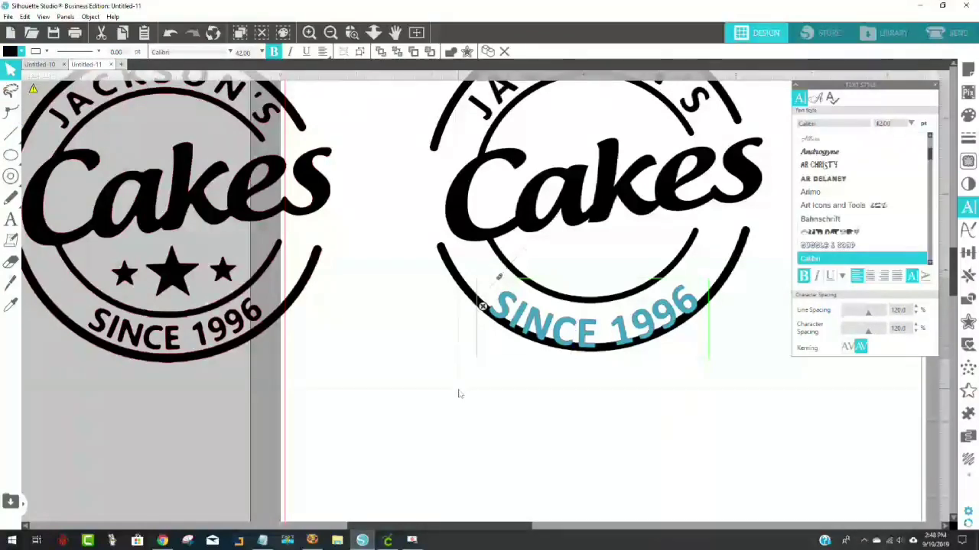
Fill the curved "SINCE 1996" text in the recreated logo with solid black.
click(572, 400)
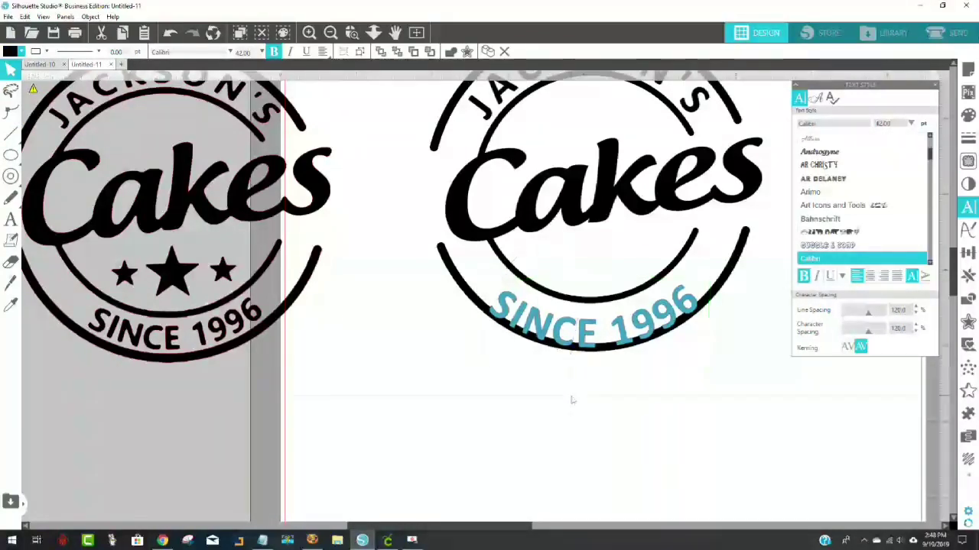
click(543, 339)
click(13, 52)
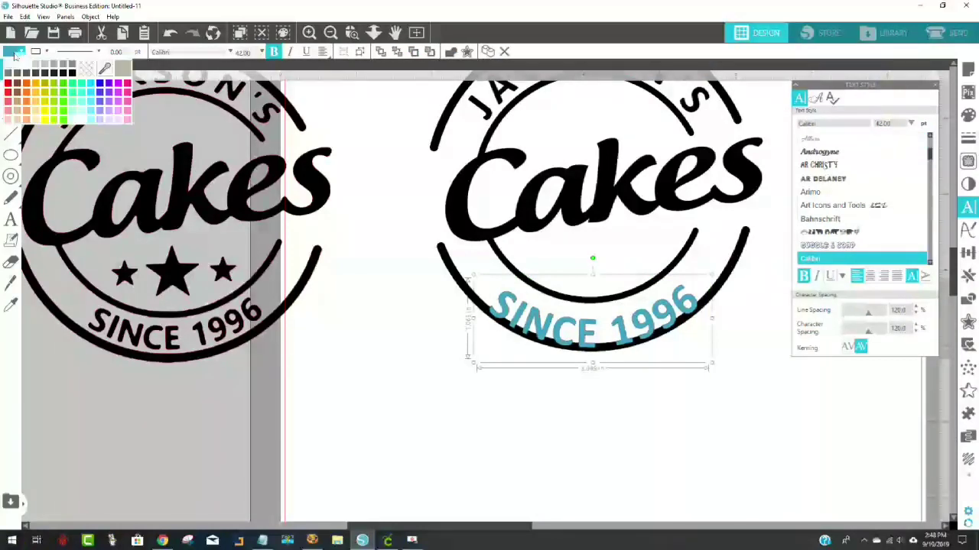
click(72, 73)
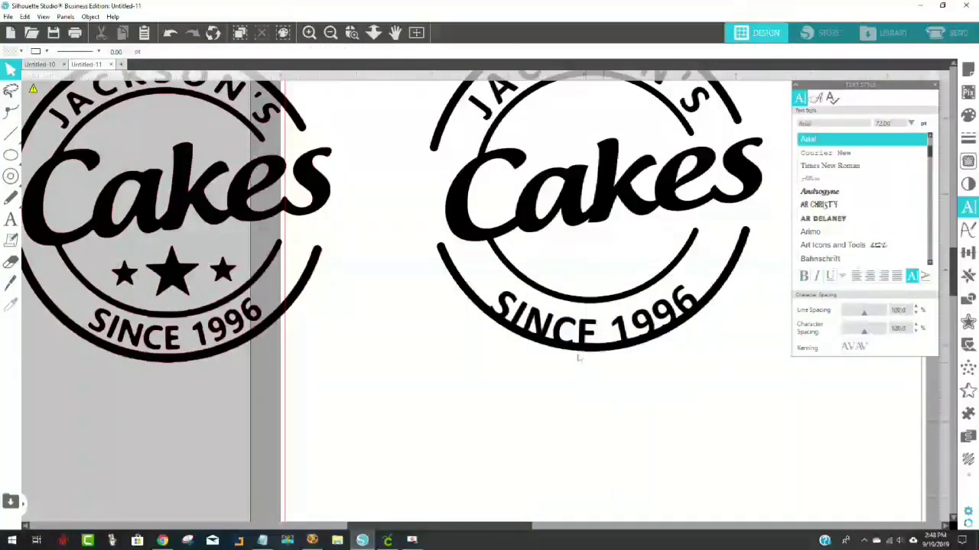
Offset the "SINCE 1996" text inward from its path so it sits between the two lower arcs.
double_click(561, 325)
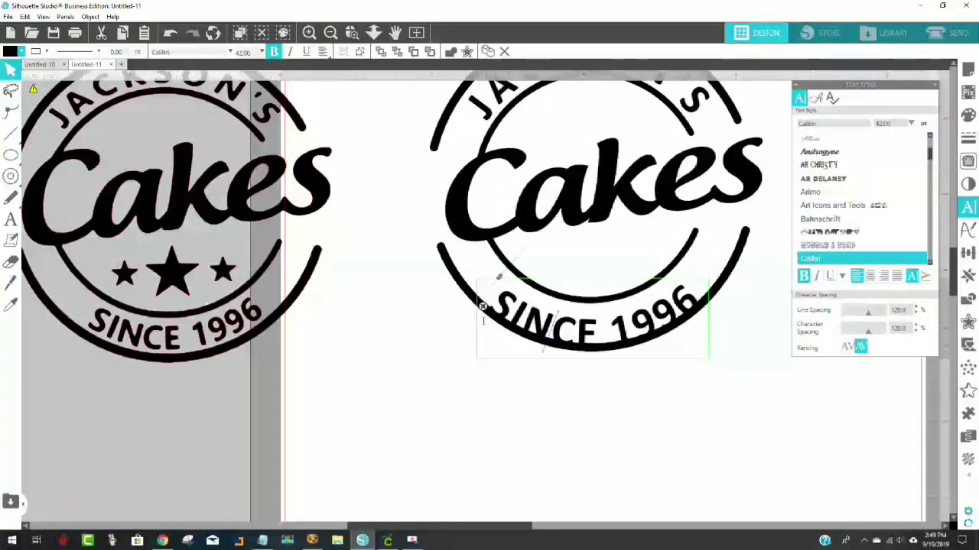
drag(483, 306, 506, 272)
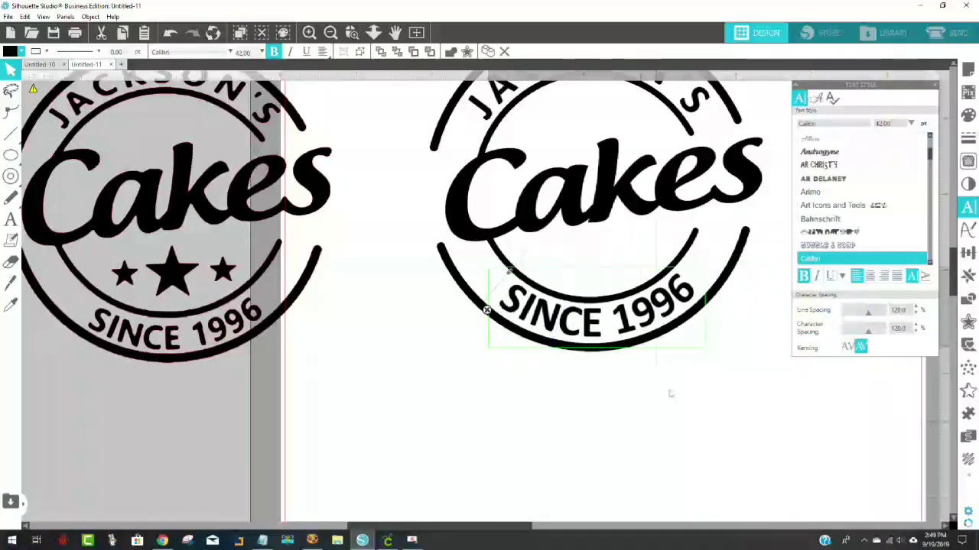
click(704, 413)
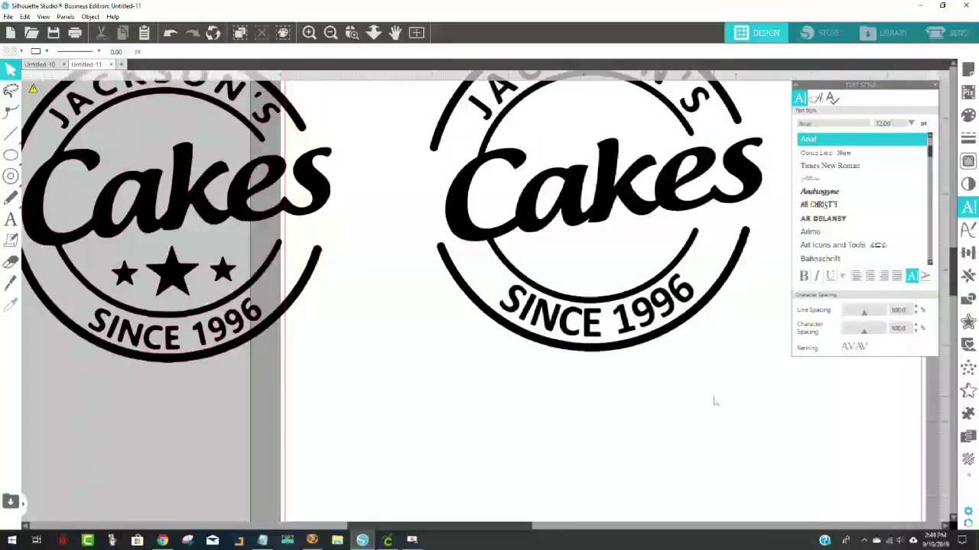
Draw an adjustable star shape about 2.49 in wide on the blank page area beside the recreated logo.
scroll(715, 401, up, 2)
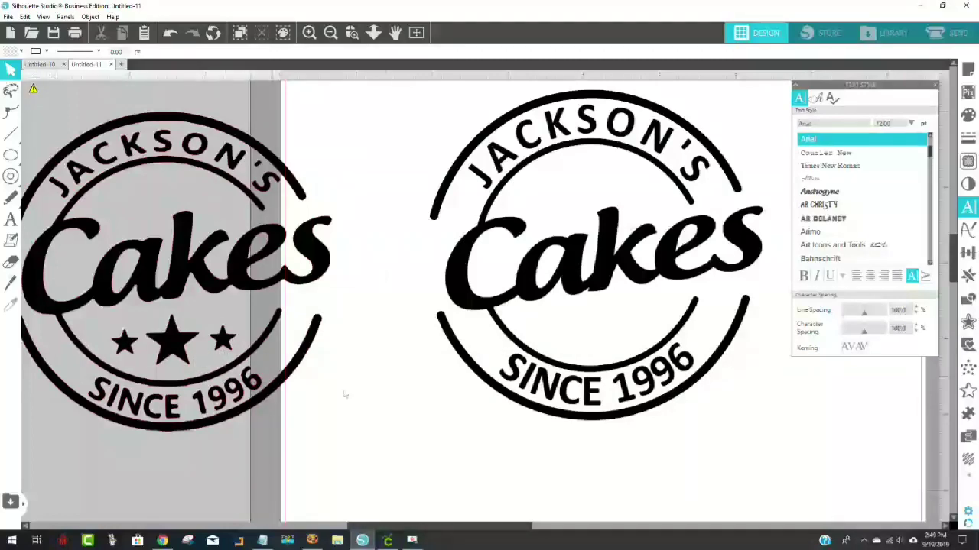
drag(462, 527, 493, 529)
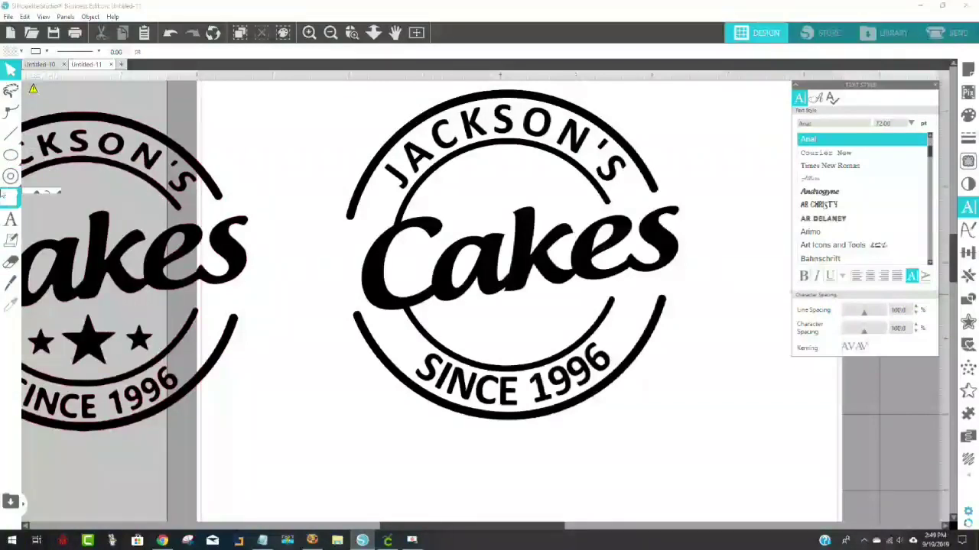
mouse_move(9, 156)
mouse_move(8, 175)
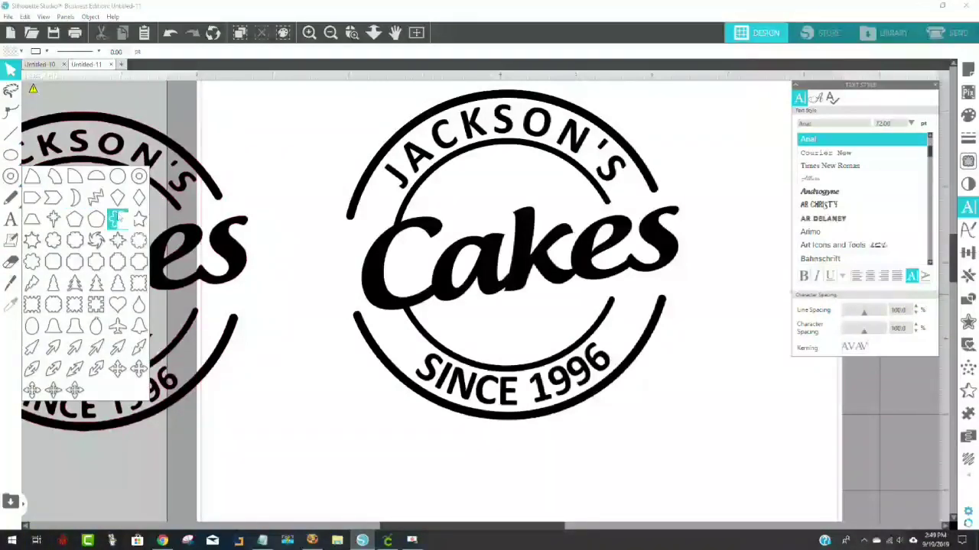
click(138, 222)
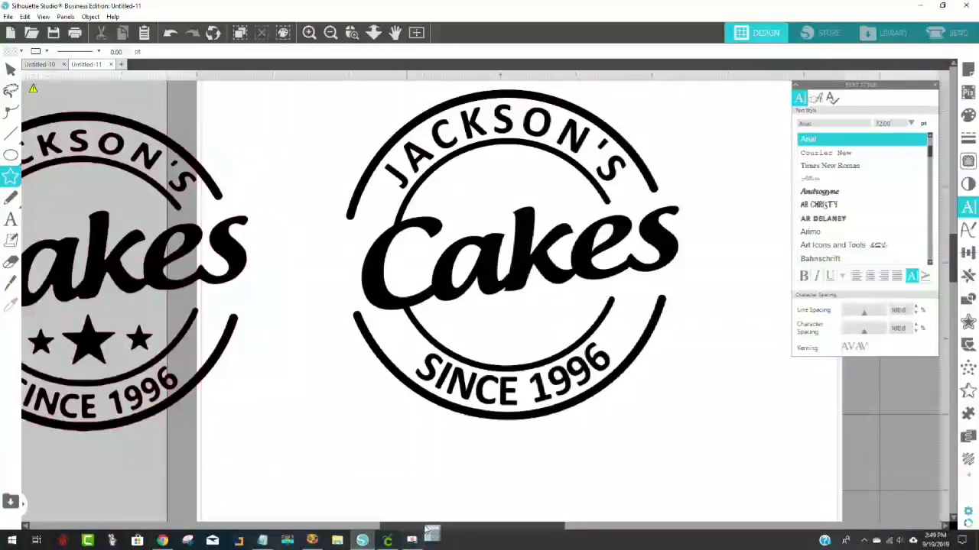
drag(427, 526, 515, 514)
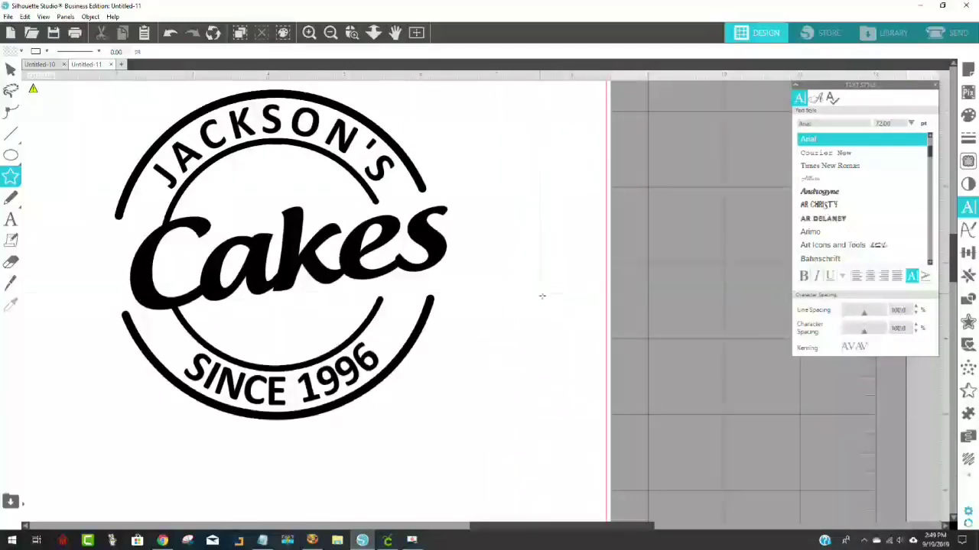
drag(559, 306, 520, 219)
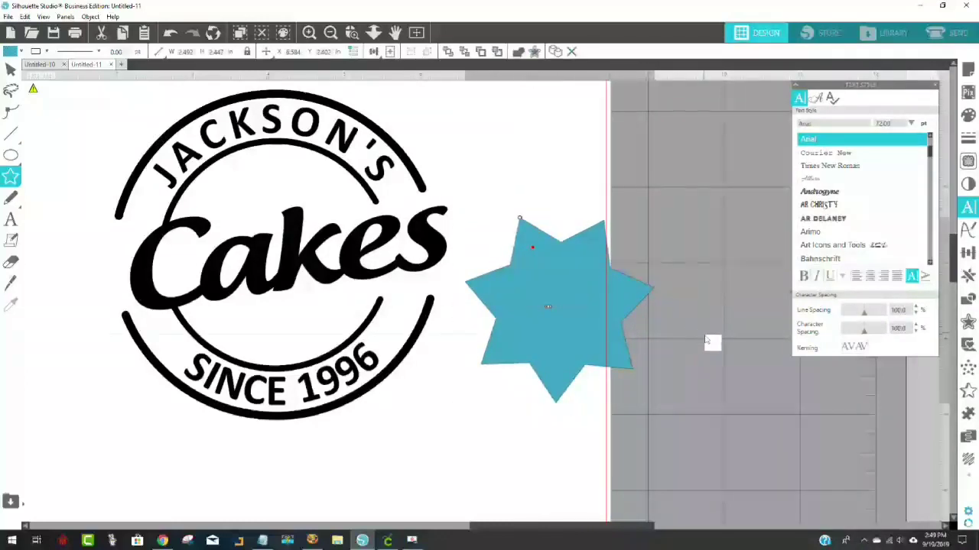
key(Escape)
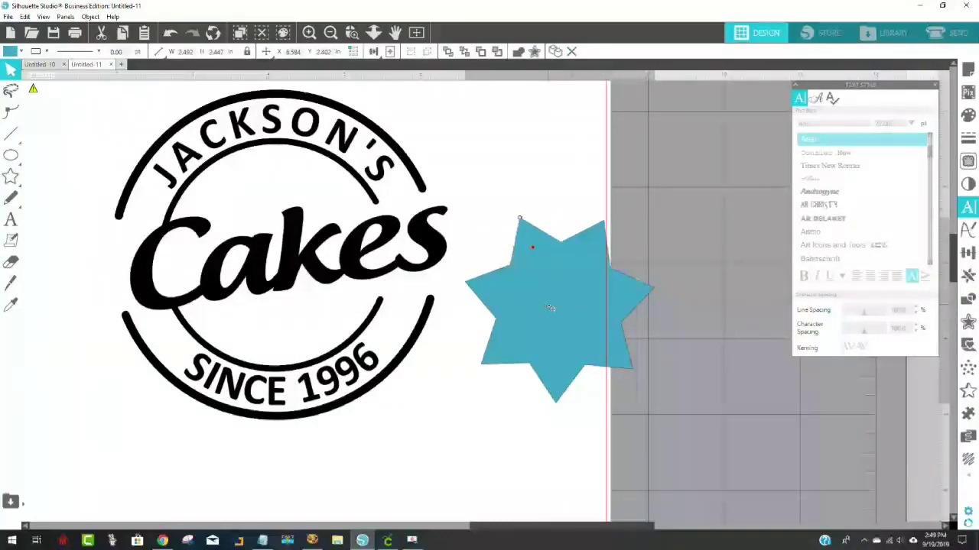
Reduce the star to five points and rotate it until one point faces straight up.
mouse_move(548, 307)
mouse_down()
mouse_move(577, 309)
mouse_move(542, 312)
mouse_up()
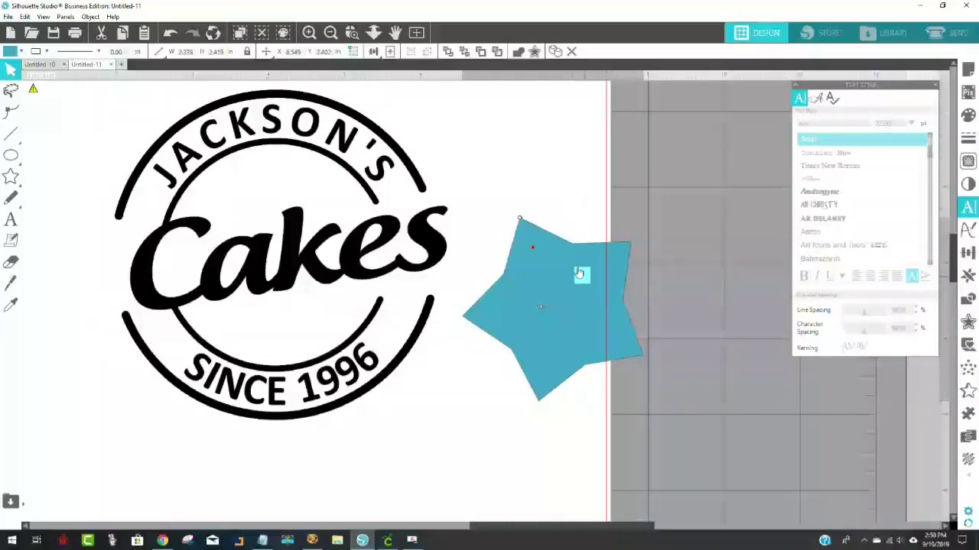
click(690, 315)
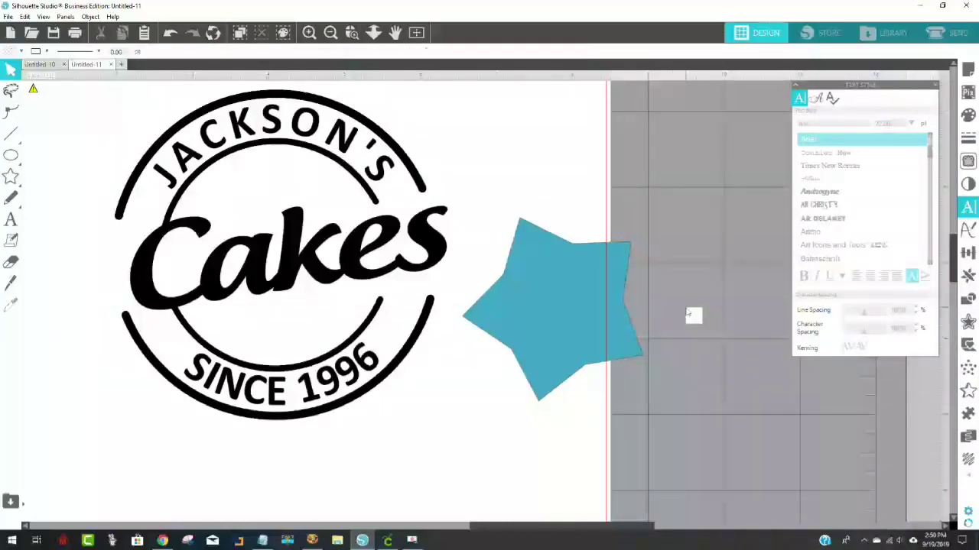
click(577, 275)
drag(552, 199, 588, 213)
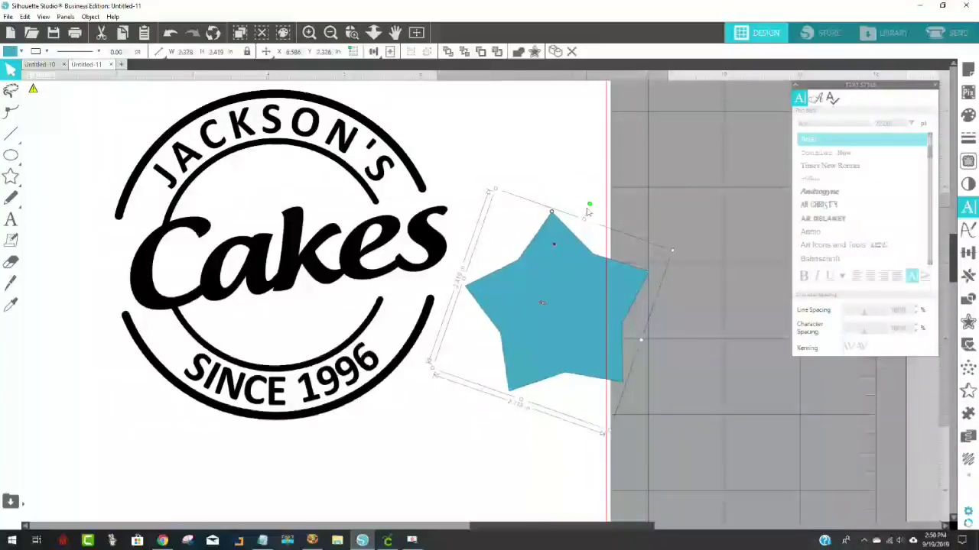
click(647, 207)
Sharpen the star's points by moving its inner corners closer to the center.
click(579, 278)
drag(557, 244, 555, 270)
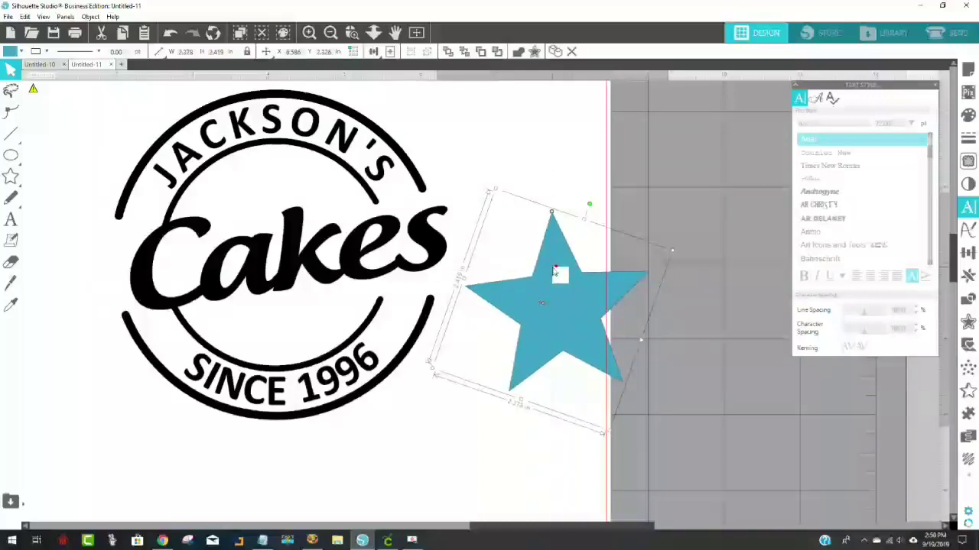
click(700, 352)
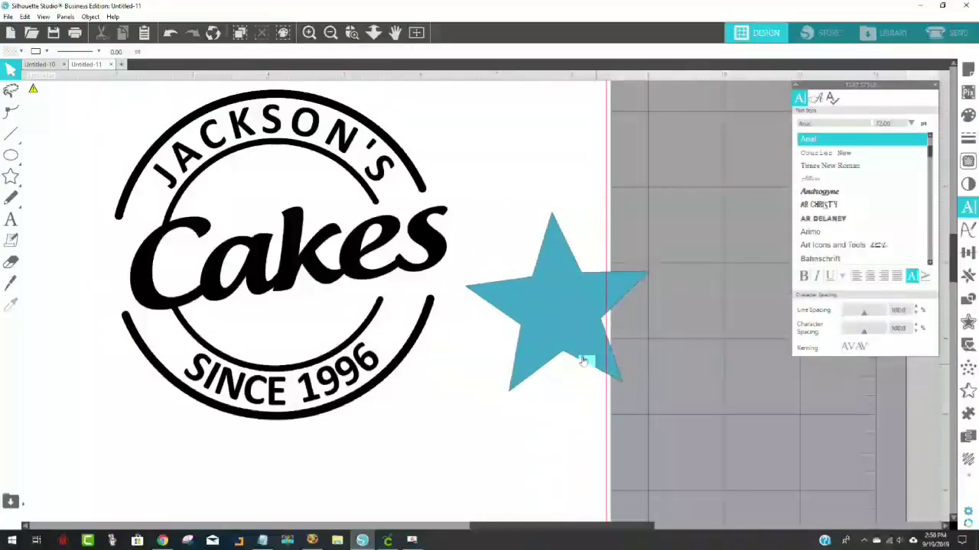
Shrink the star to about 0.62 in wide and place it inside the ring below "Cakes".
key(ctrl+z)
key(ctrl+z)
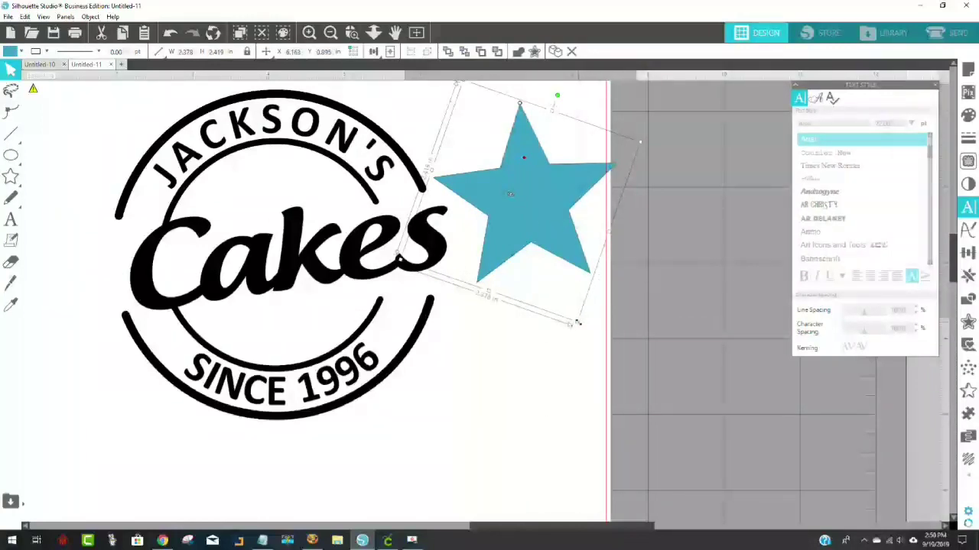
drag(577, 323, 291, 337)
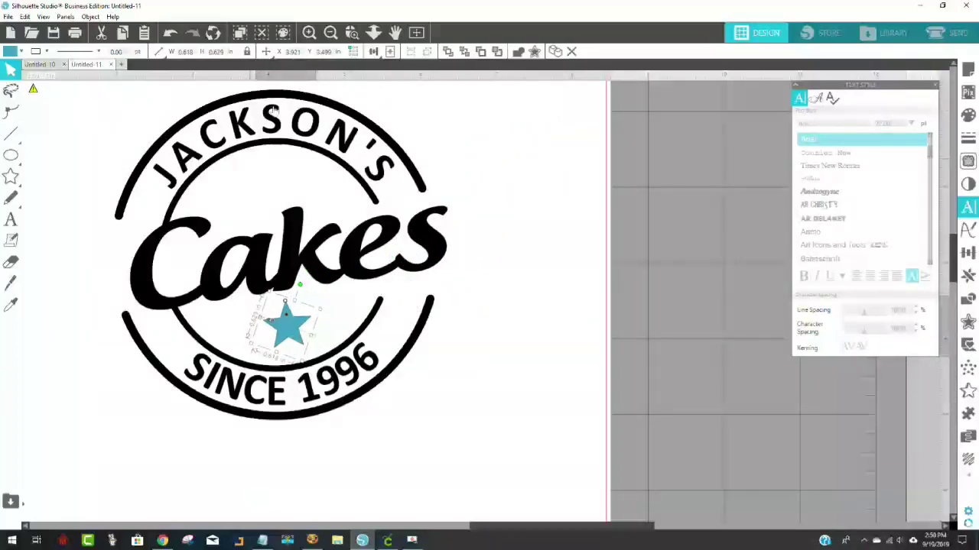
click(330, 32)
click(330, 33)
click(330, 32)
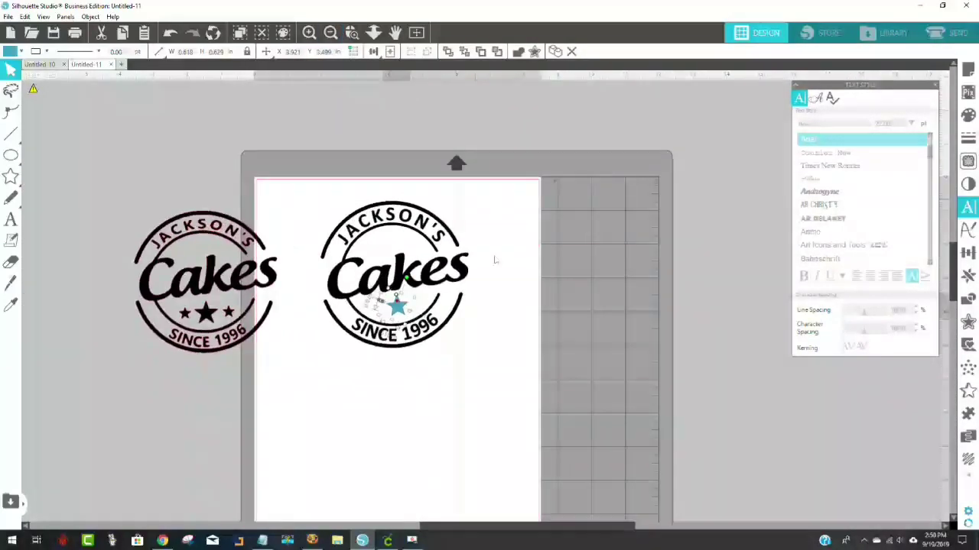
click(477, 338)
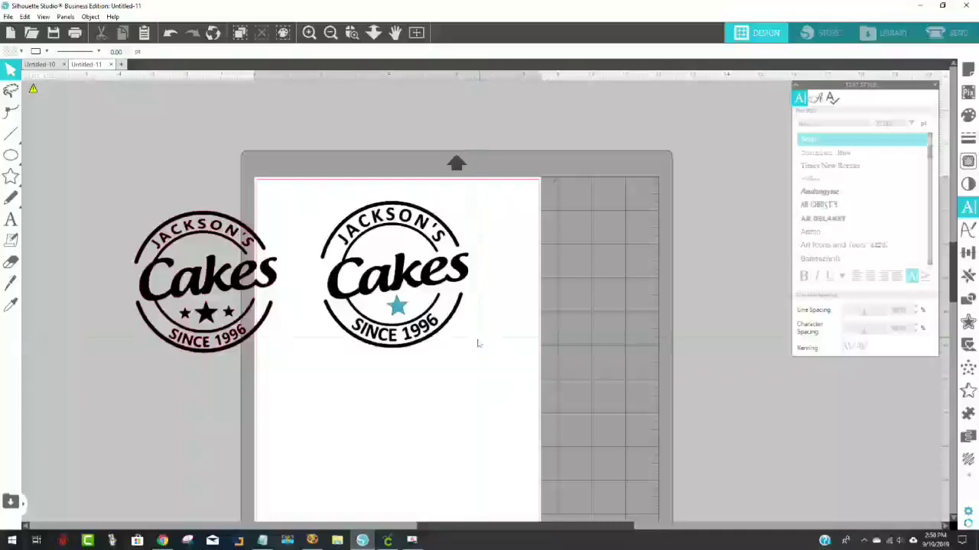
Nudge the word "Cakes" slightly left and down, and shift the star below it slightly left and down.
click(409, 283)
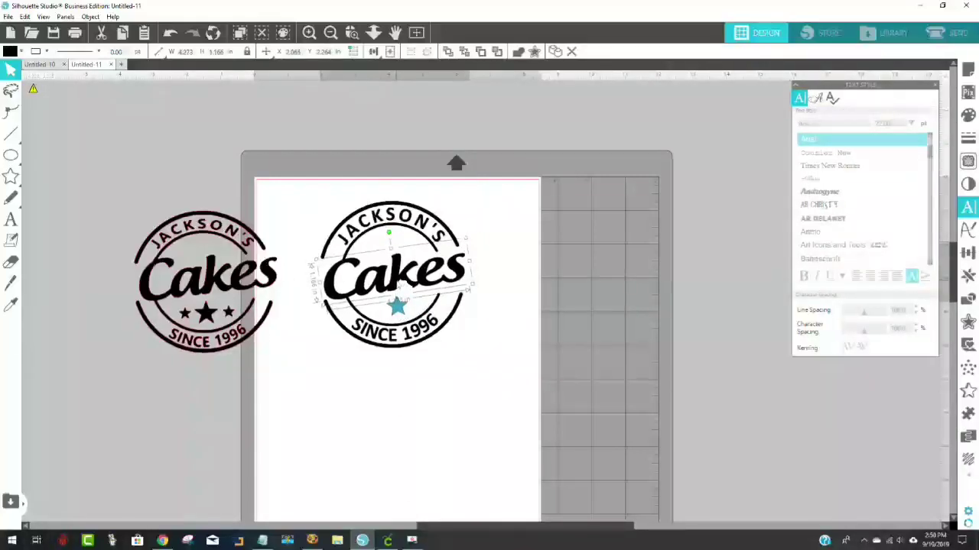
drag(410, 282, 411, 283)
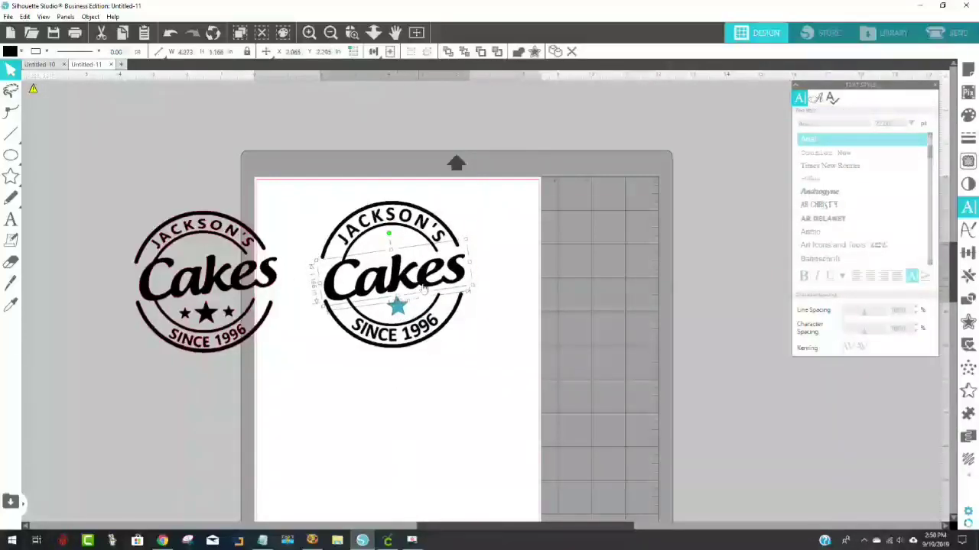
click(513, 304)
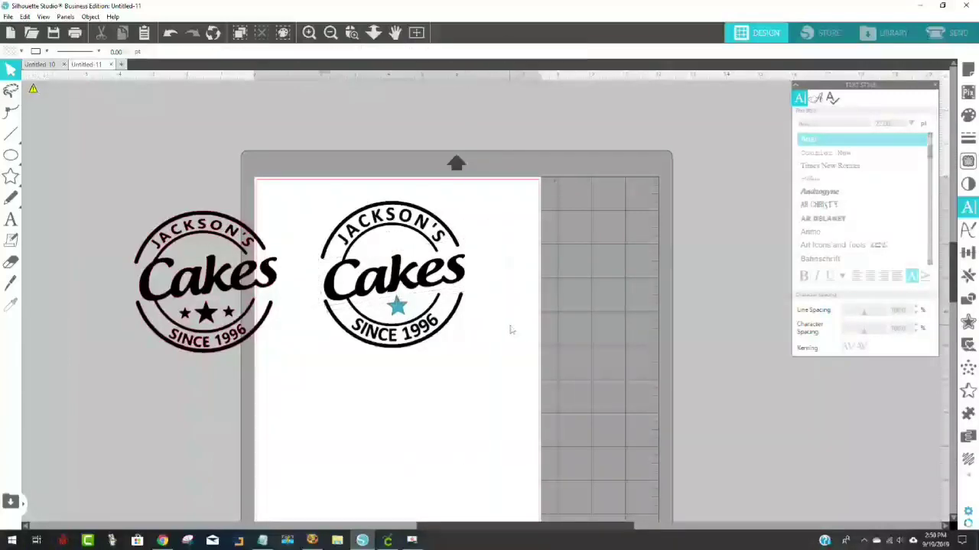
click(397, 307)
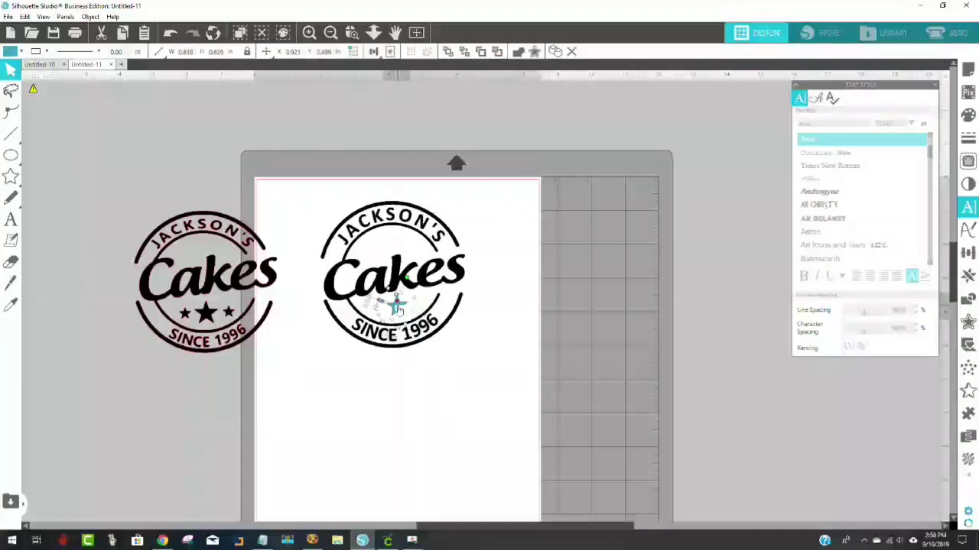
mouse_move(396, 306)
mouse_down()
mouse_move(380, 228)
mouse_move(388, 317)
mouse_move(397, 310)
mouse_up()
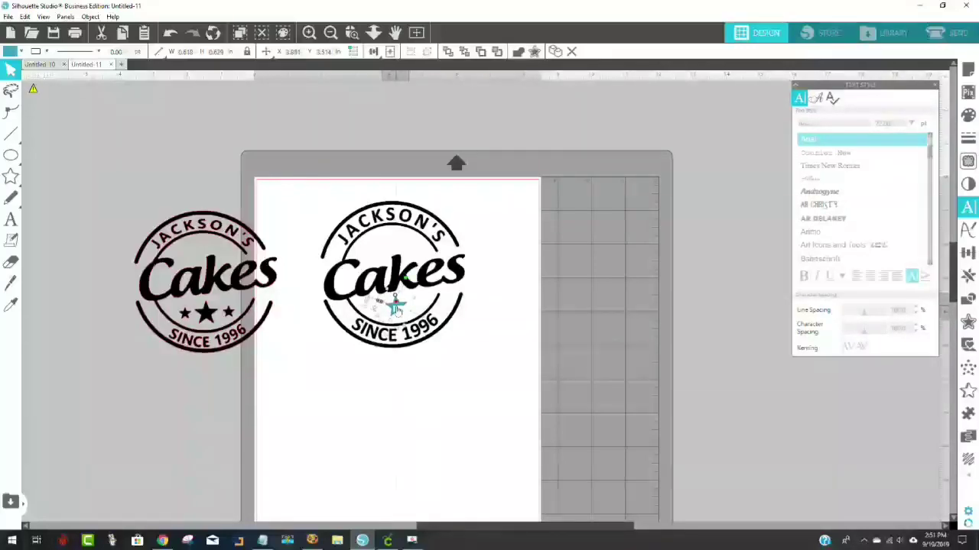
Duplicate the star six times and spread the copies over the blank page area beneath the logo.
click(396, 311)
mouse_move(395, 307)
mouse_down()
mouse_move(321, 345)
mouse_move(306, 372)
mouse_move(334, 389)
mouse_move(427, 403)
mouse_move(461, 394)
mouse_up()
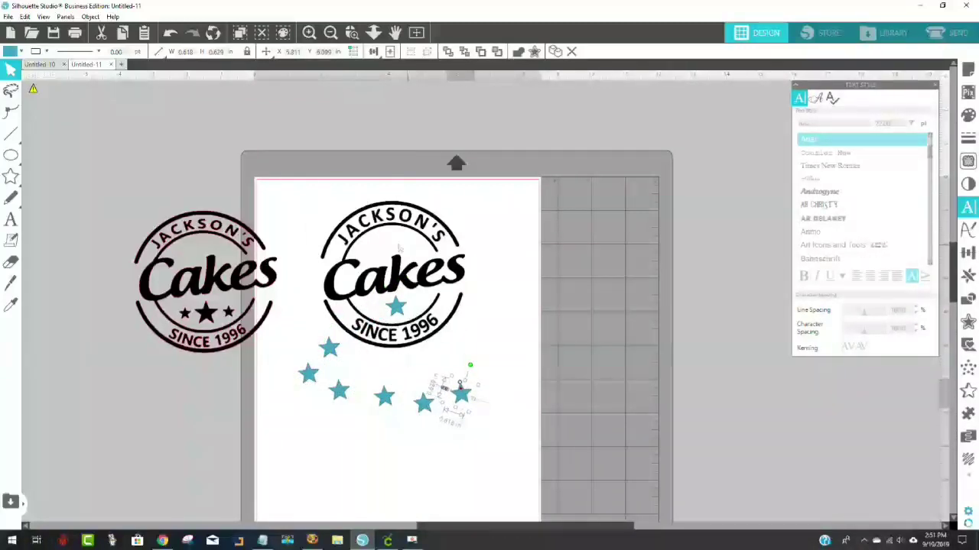
click(509, 384)
Shrink one star copy to about 0.33 in wide and place one on each side of the large star.
click(463, 396)
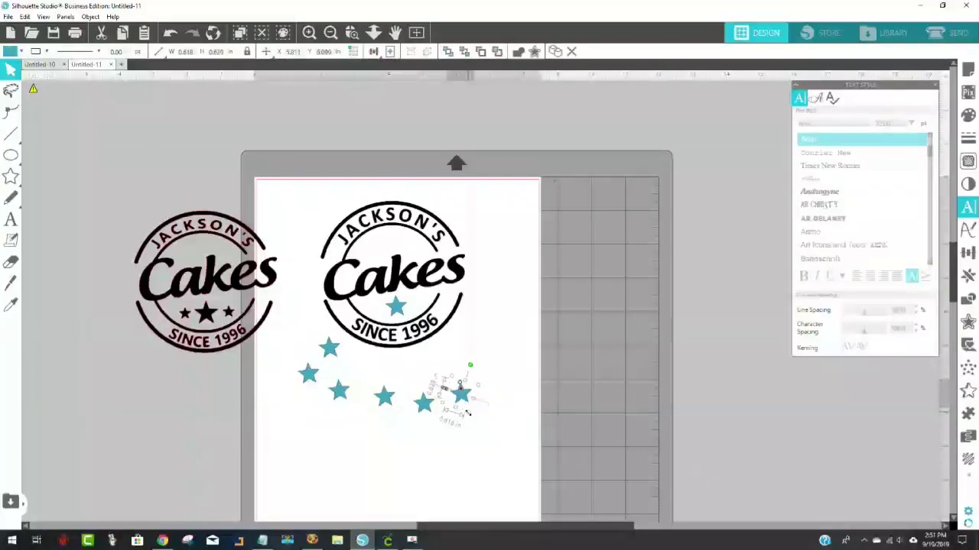
drag(468, 414, 377, 309)
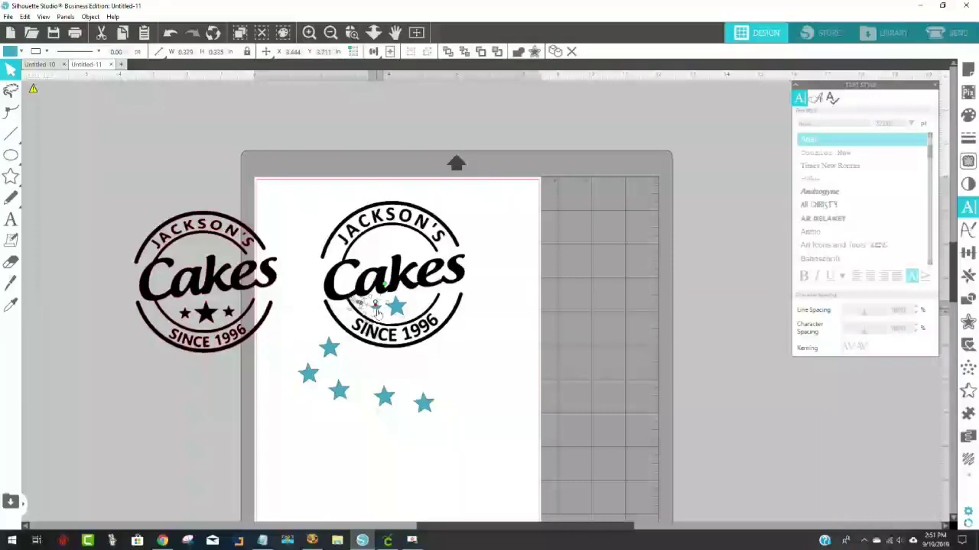
drag(377, 312, 417, 306)
click(485, 328)
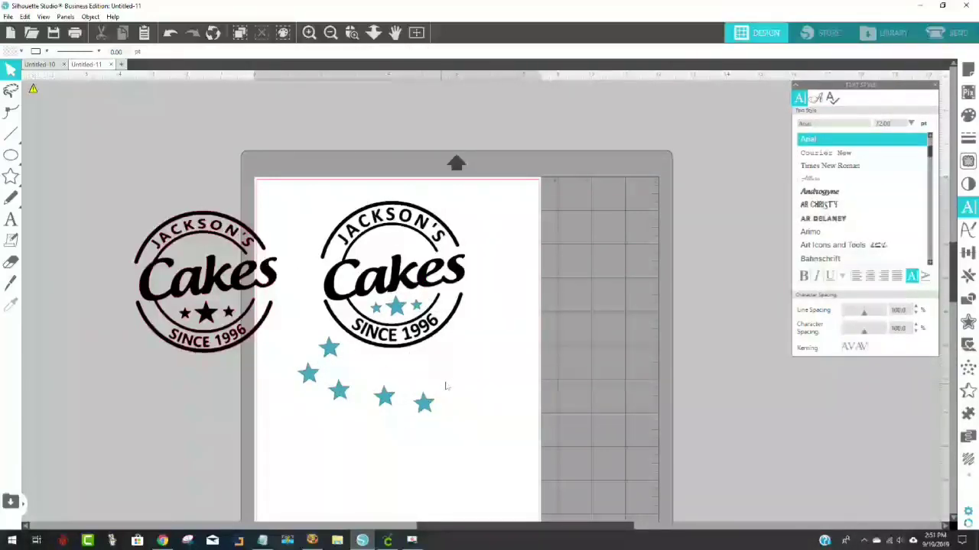
Copy the group of three stars below "Cakes" and place the copy inside the ring above the word.
click(376, 308)
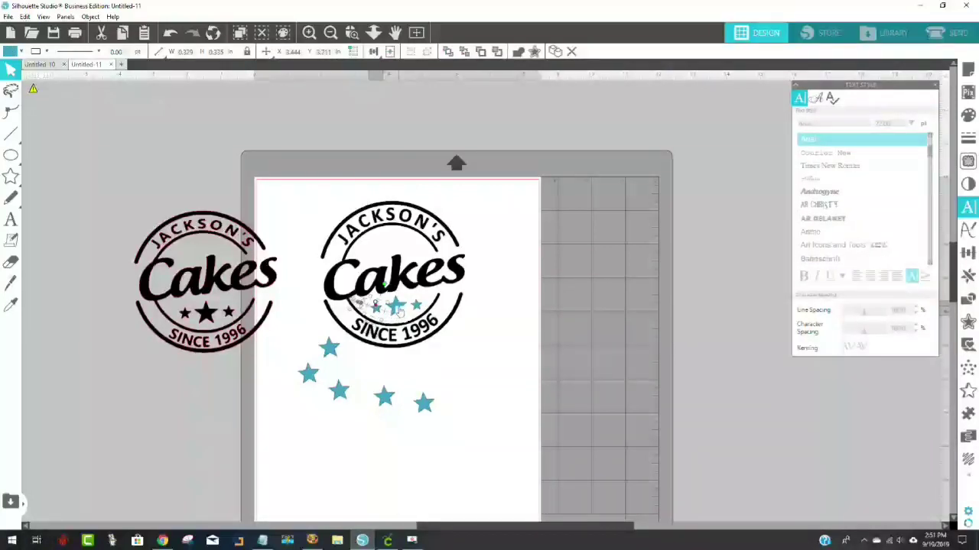
click(398, 309)
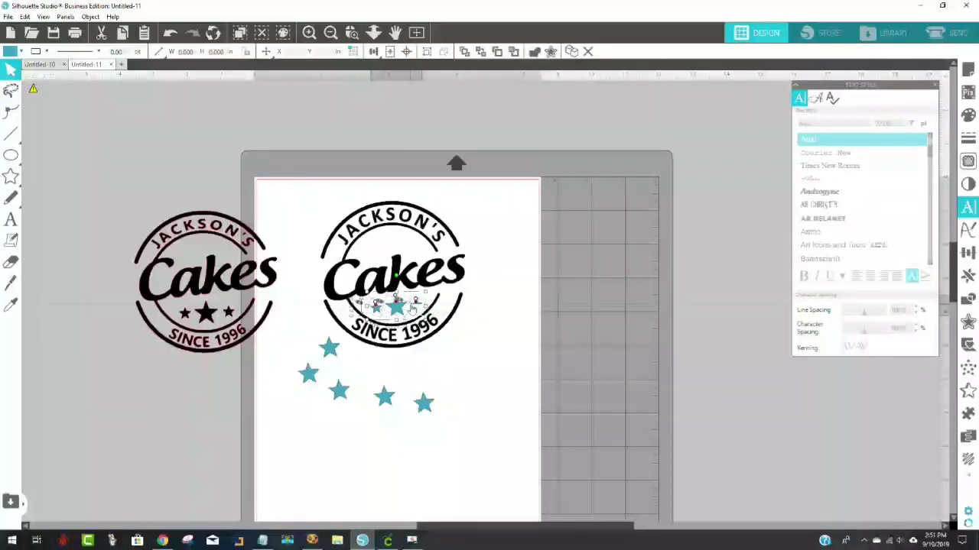
key(ctrl+v)
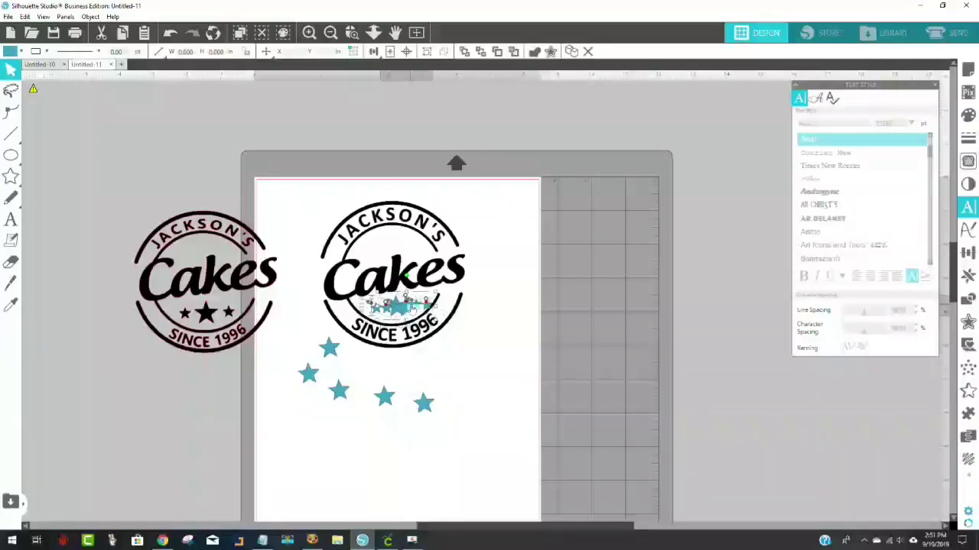
drag(403, 304, 392, 242)
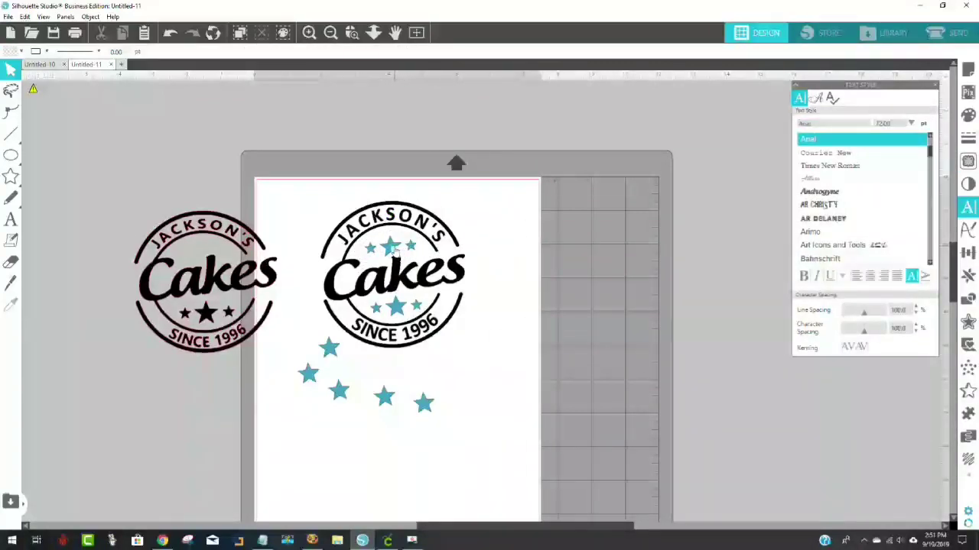
Fill the six stars above and below "Cakes" in the logo with black.
click(515, 238)
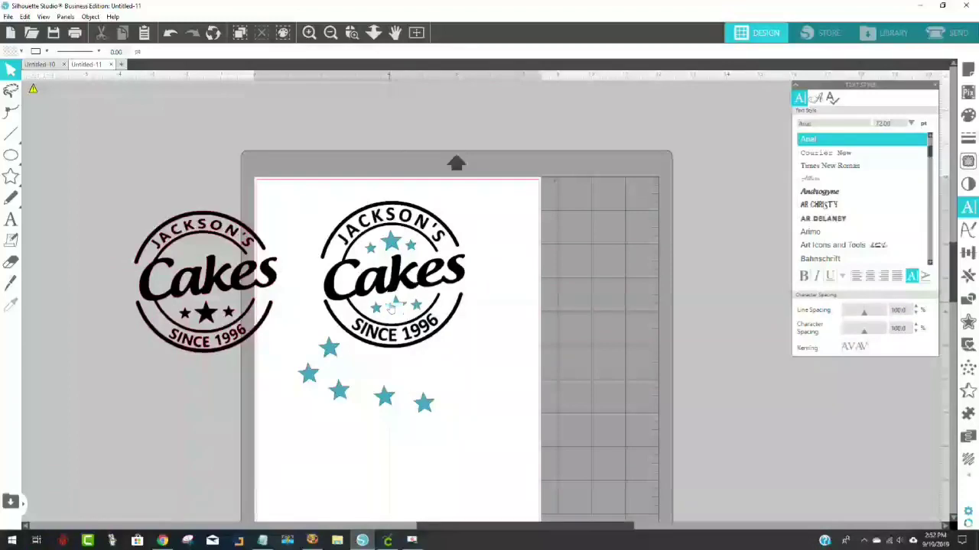
mouse_move(379, 251)
mouse_down()
mouse_move(395, 257)
mouse_move(391, 247)
mouse_up()
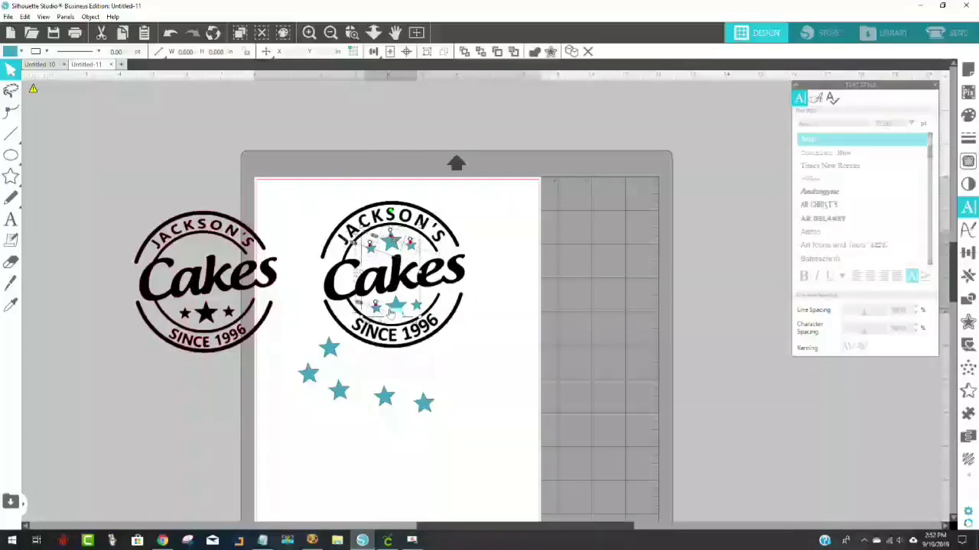
shift+click(413, 307)
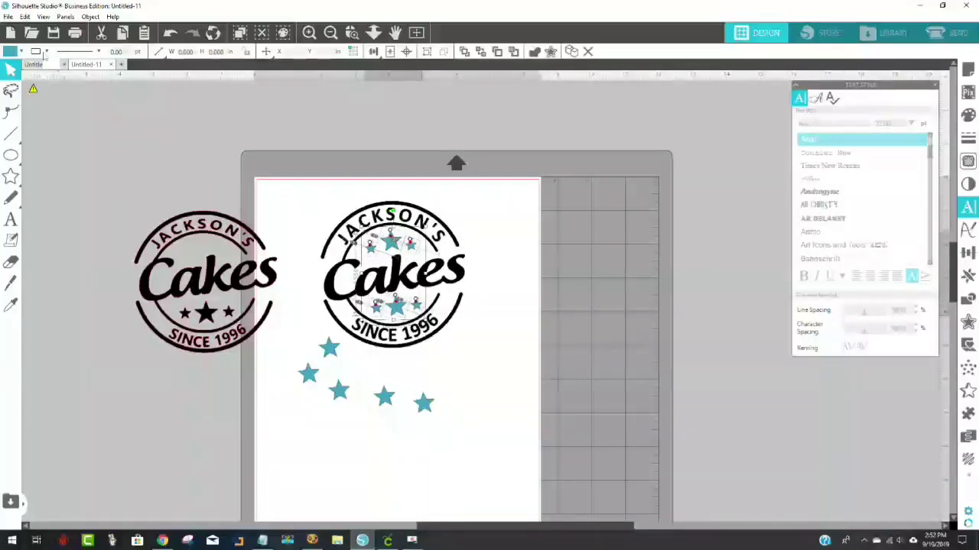
click(14, 54)
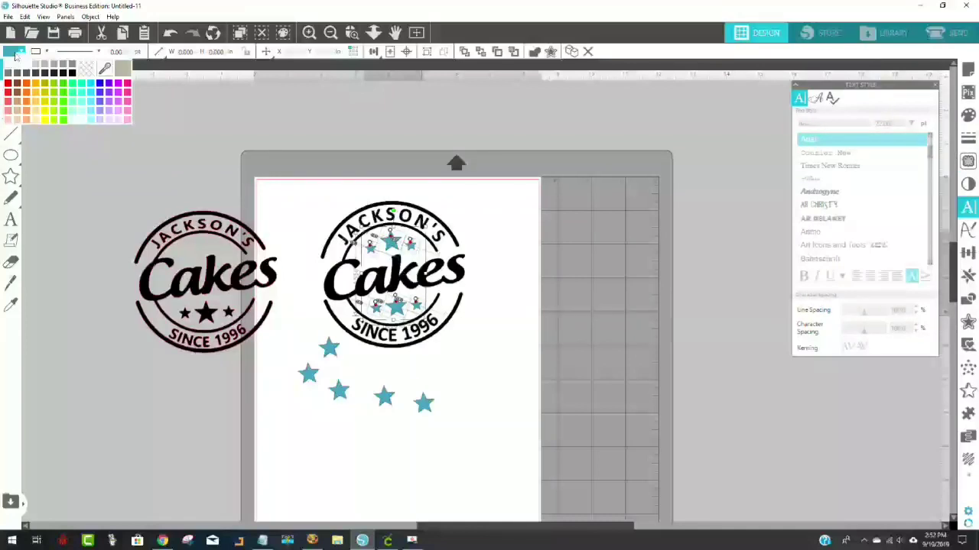
click(72, 73)
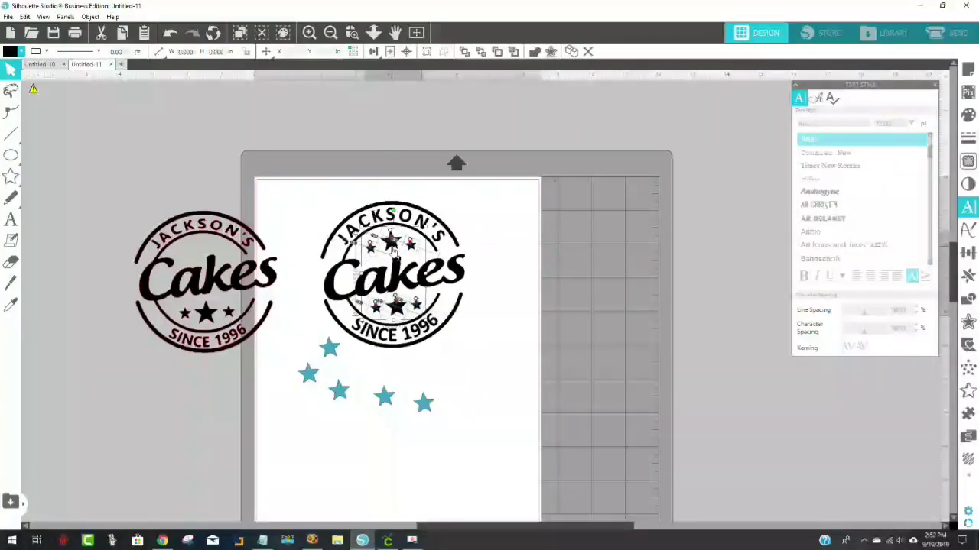
click(486, 374)
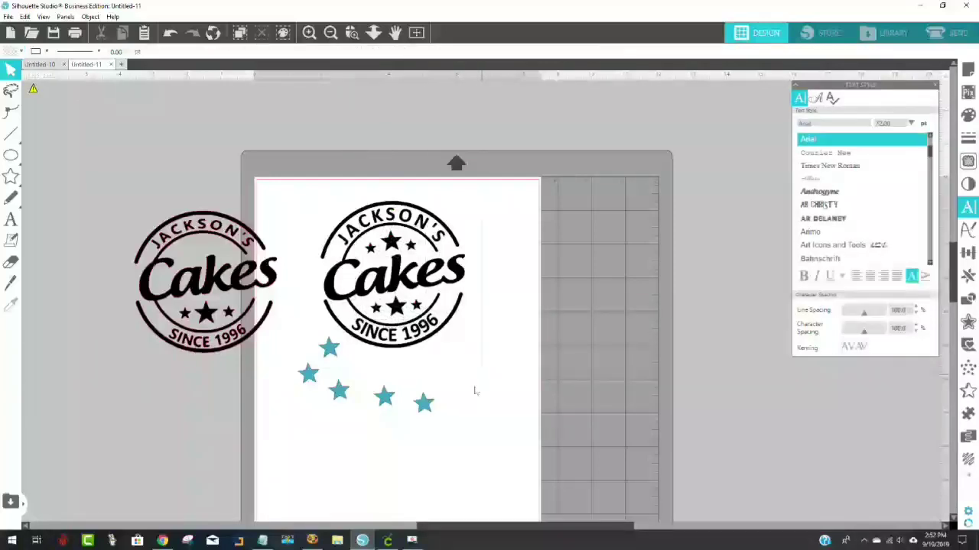
Delete the five leftover star copies beneath the logo and move the reference logo farther left, off the page.
drag(442, 420, 292, 364)
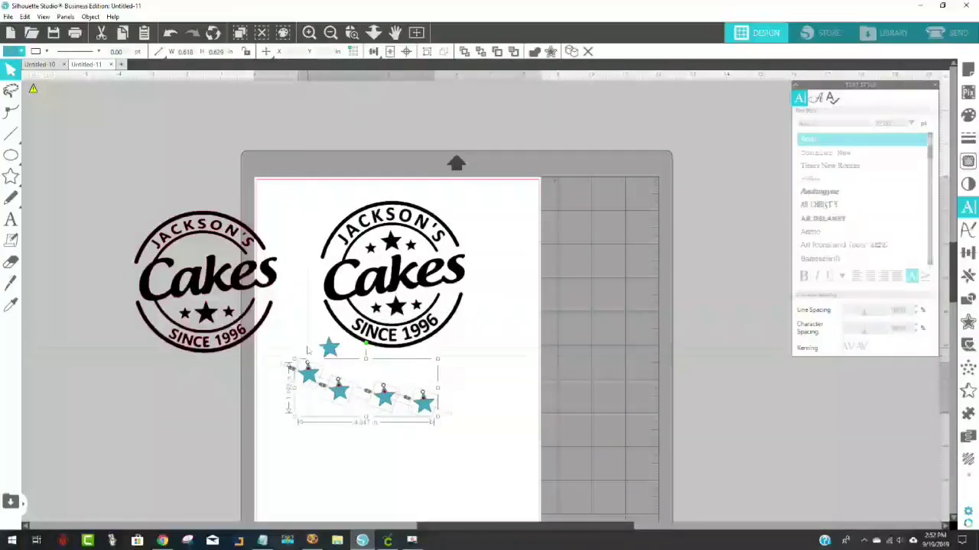
key(Delete)
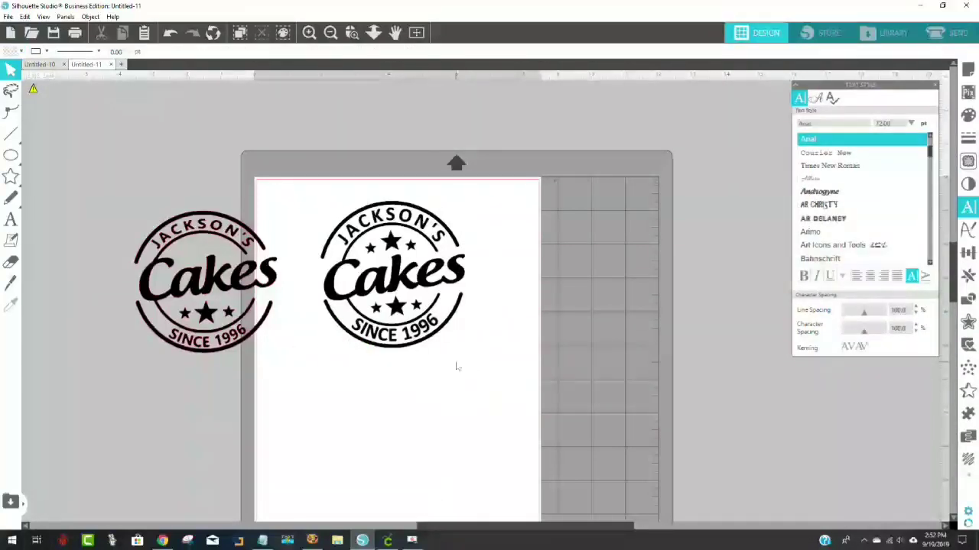
drag(264, 332, 169, 342)
Group all the pieces of the recreated logo on the page.
drag(481, 386, 286, 181)
right_click(380, 238)
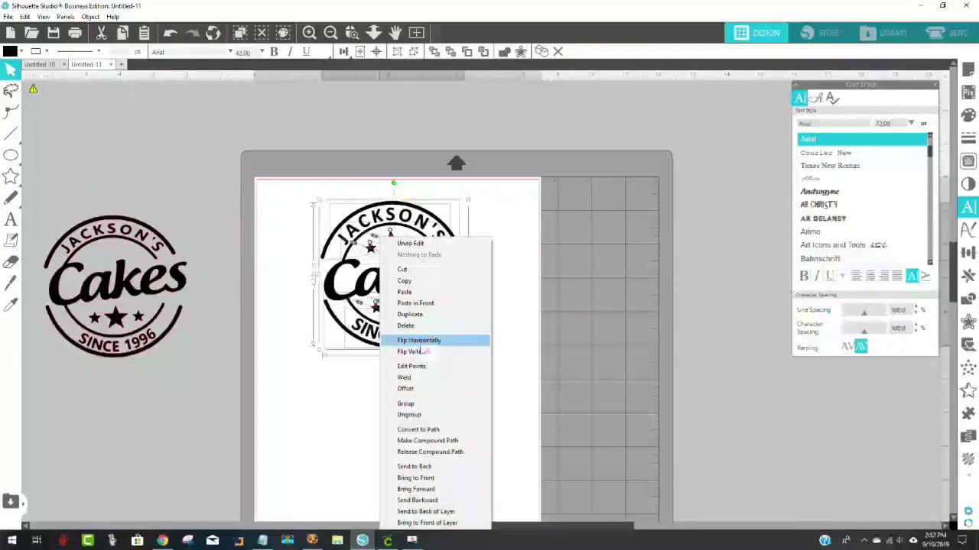
click(432, 405)
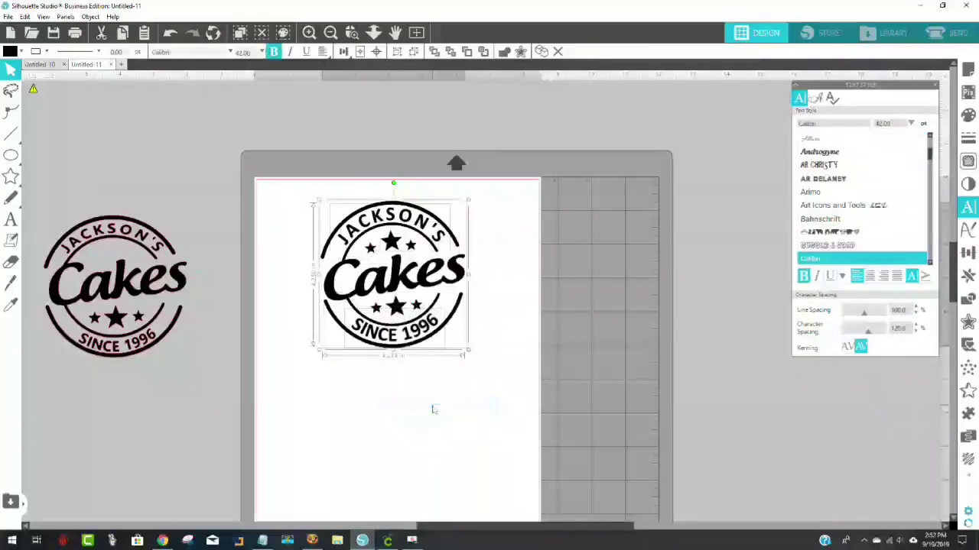
click(467, 391)
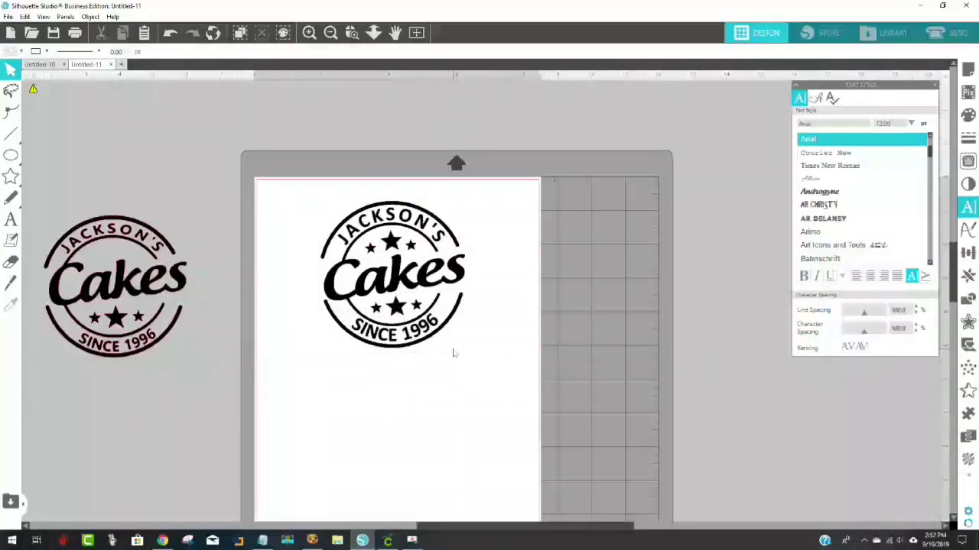
Try to turn the grouped logo into a compound path, and undo the change.
click(454, 318)
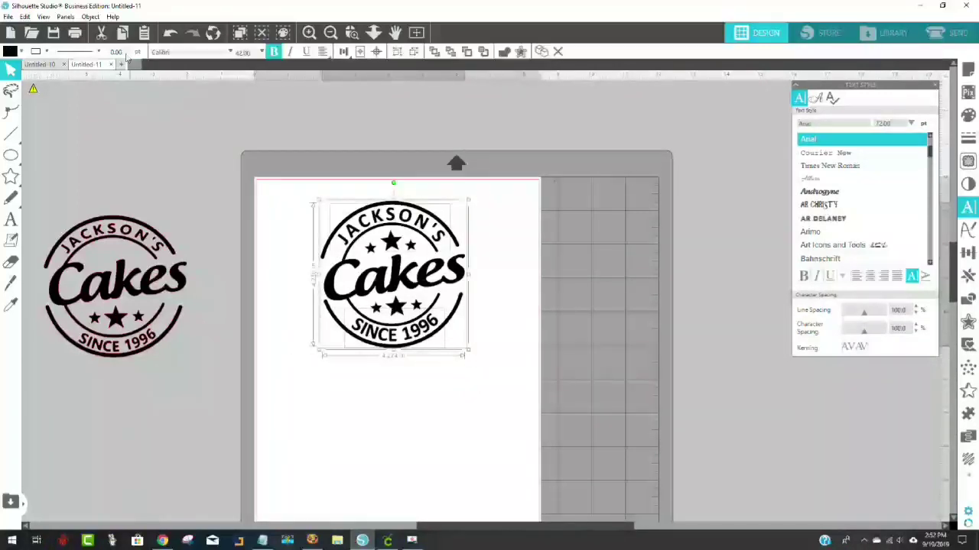
click(90, 16)
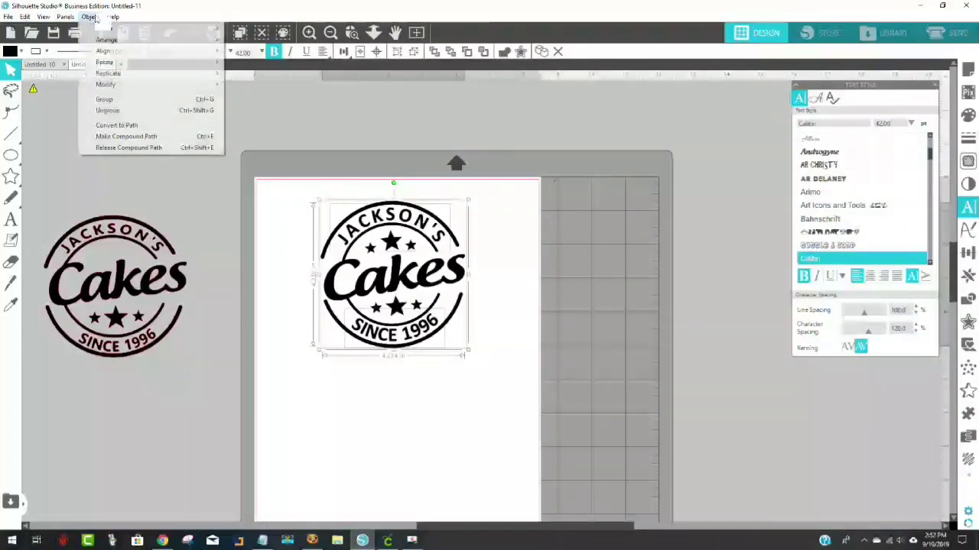
click(150, 136)
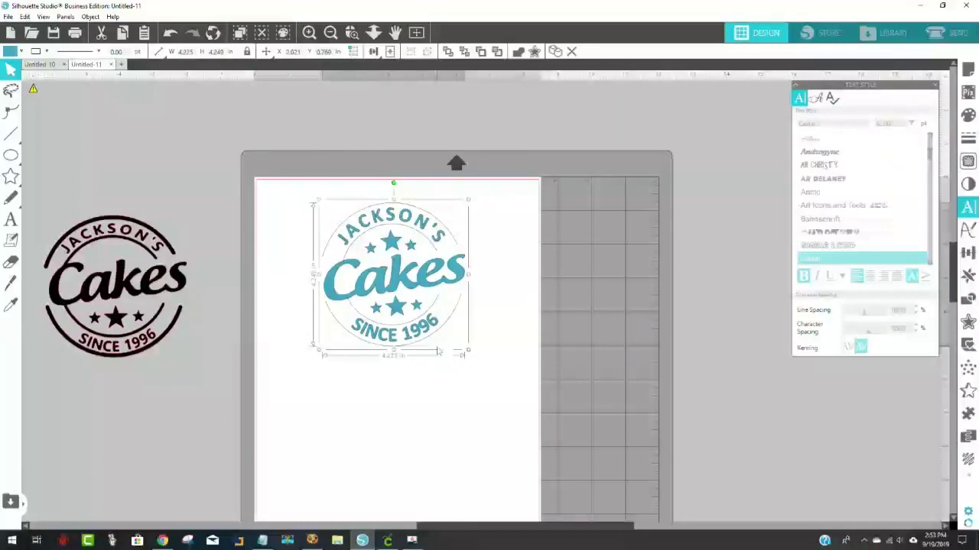
click(171, 34)
click(418, 393)
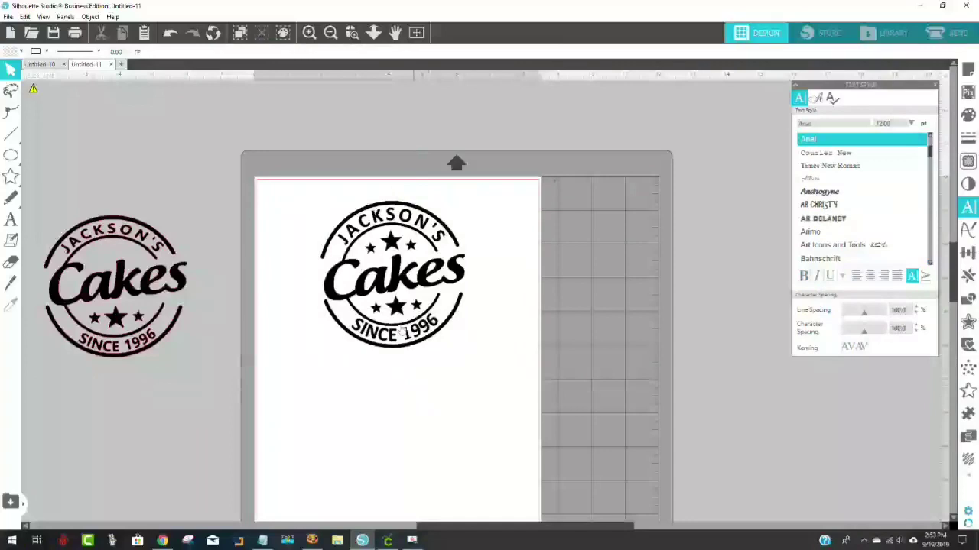
Move the grouped logo onto the mat to the right of the page and ungroup it.
click(392, 283)
drag(392, 283, 585, 273)
right_click(586, 249)
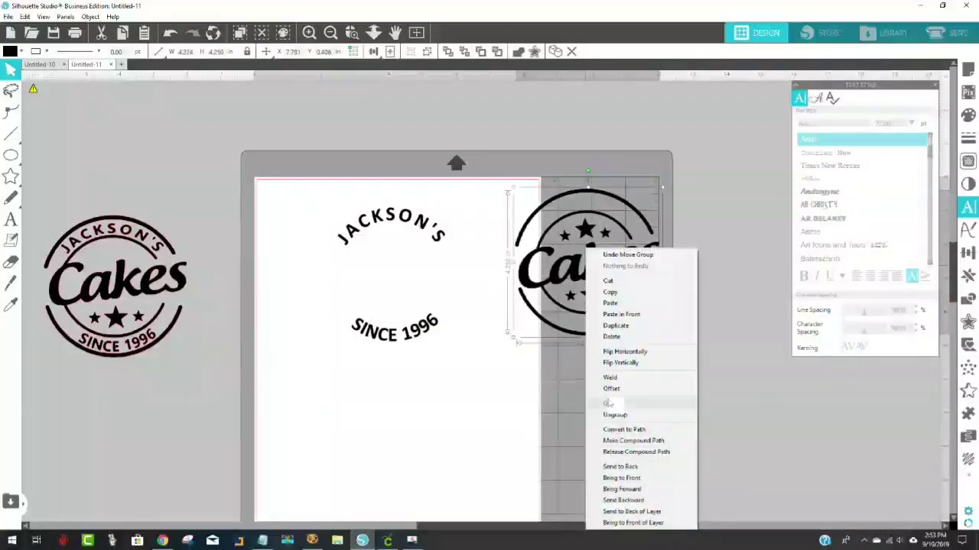
click(614, 415)
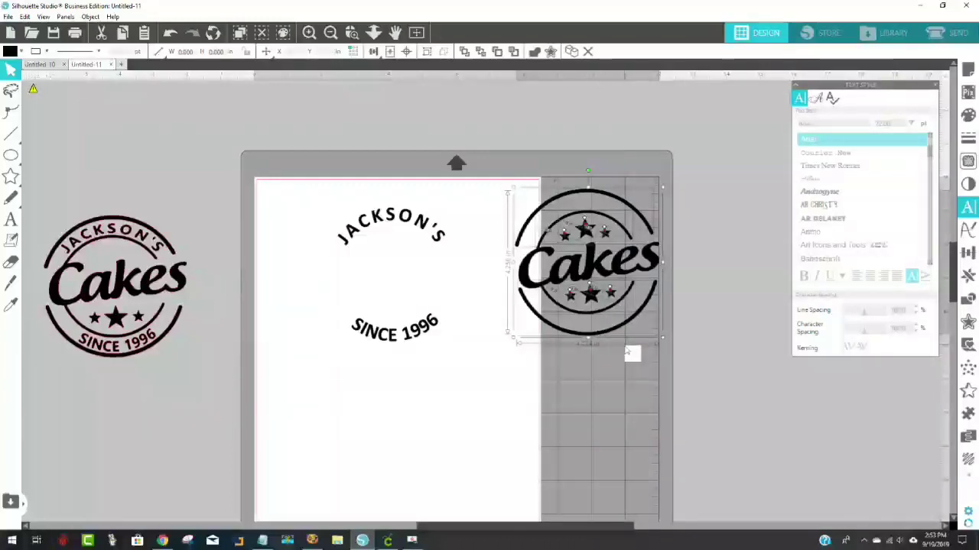
click(632, 392)
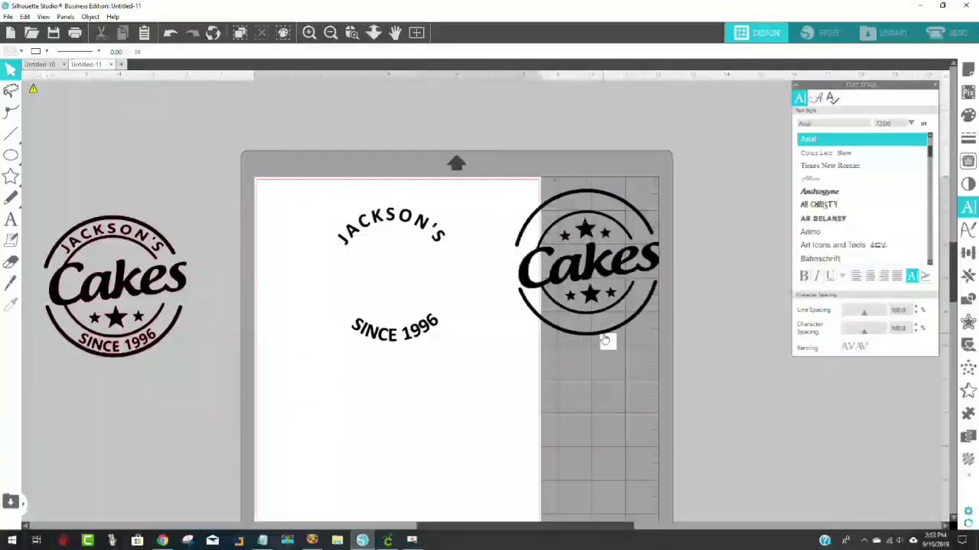
Move the rings, "Cakes" and stars back over the curved text, and nudge "JACKSON'S" slightly right.
drag(668, 331, 507, 192)
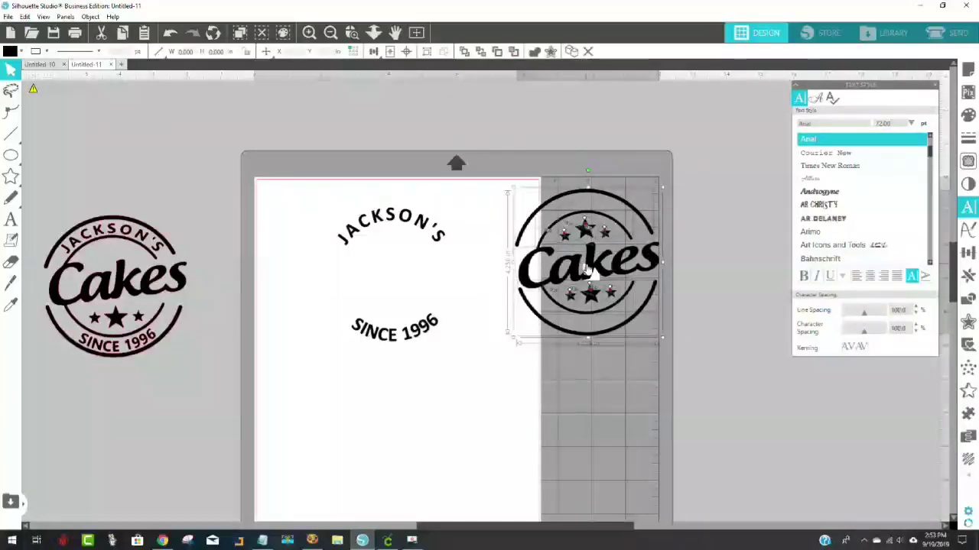
drag(587, 269, 398, 283)
click(494, 366)
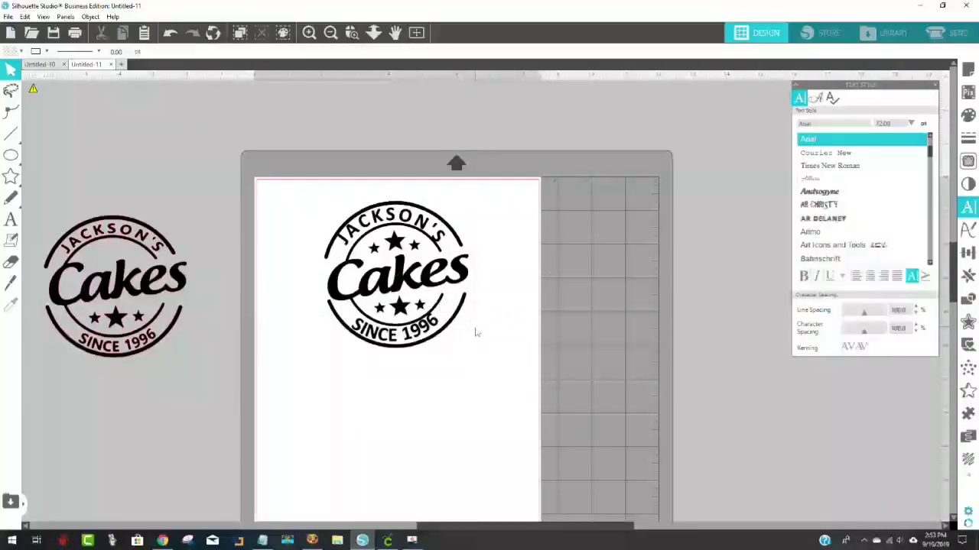
click(391, 220)
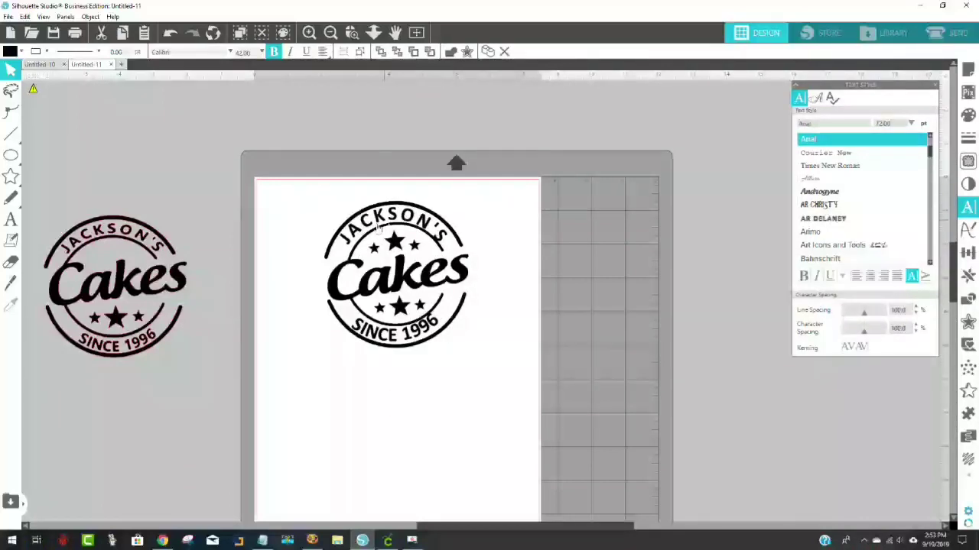
Draw a slightly slanted straight line about 3.5 in wide on the blank page area beneath the logo.
click(10, 134)
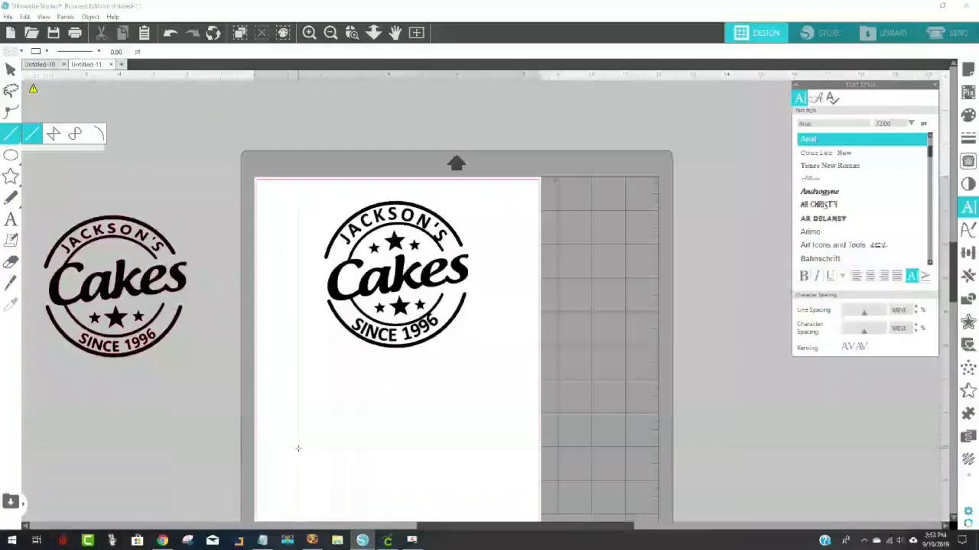
mouse_move(302, 433)
mouse_down()
mouse_move(420, 425)
mouse_move(420, 417)
mouse_up()
key(Escape)
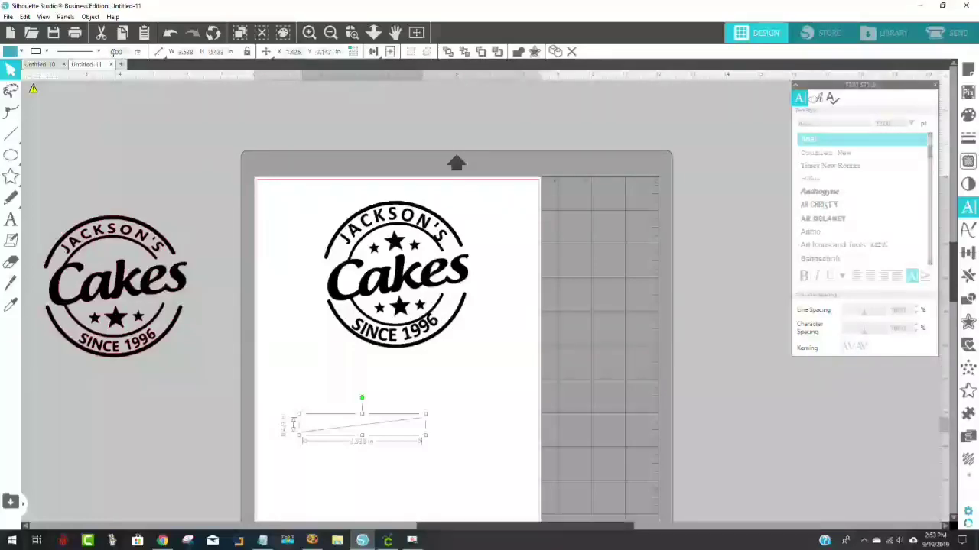
Set the slanted line's thickness to 4 pt and move it up closer to the logo.
text(0.02)
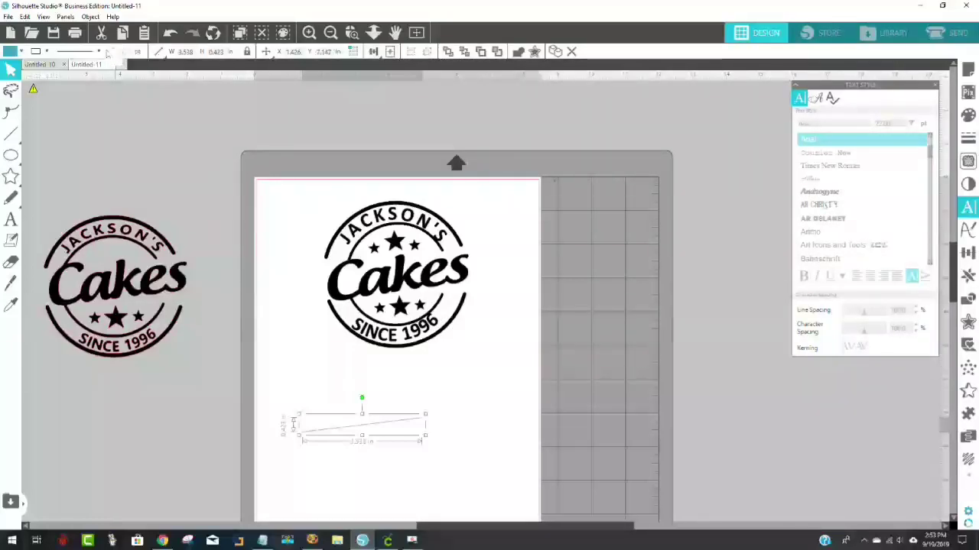
text(3)
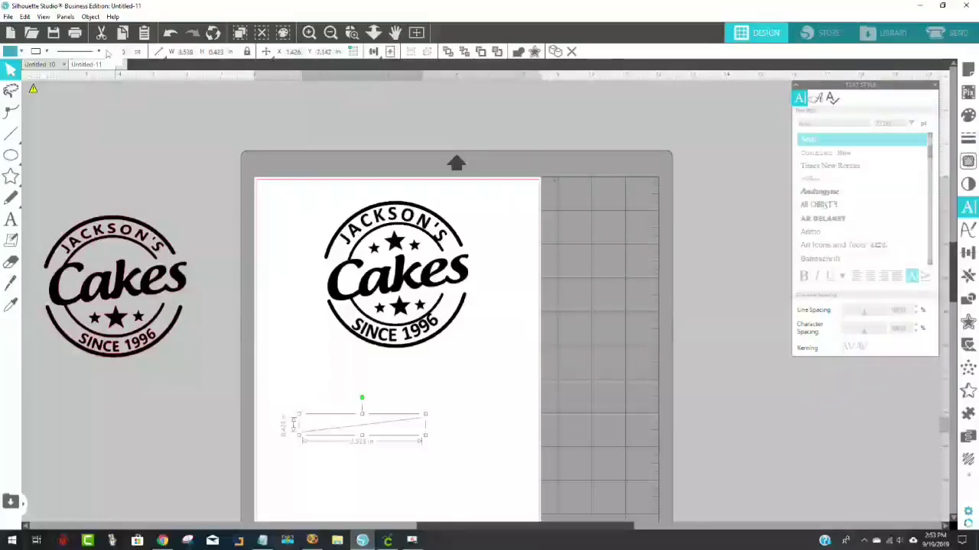
key(Return)
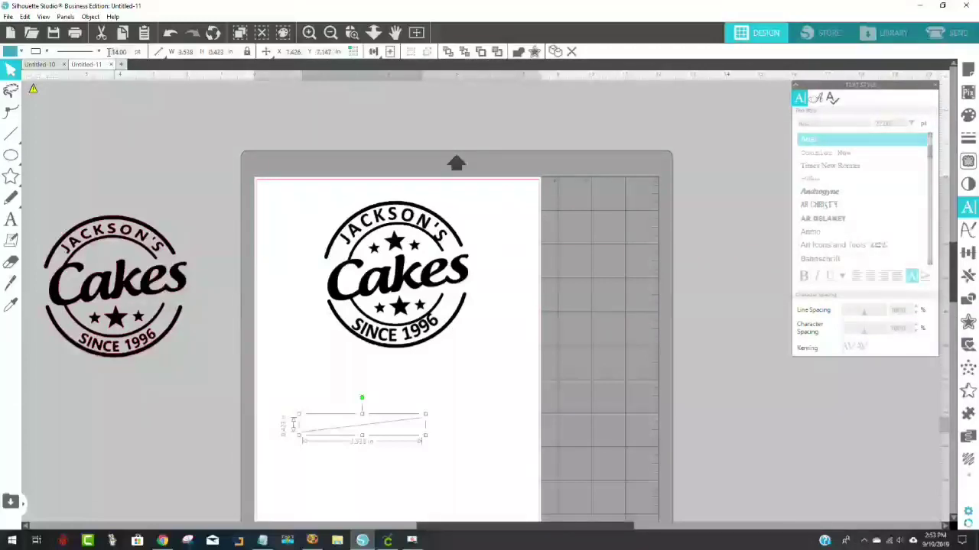
text(14)
key(Return)
drag(354, 433, 344, 384)
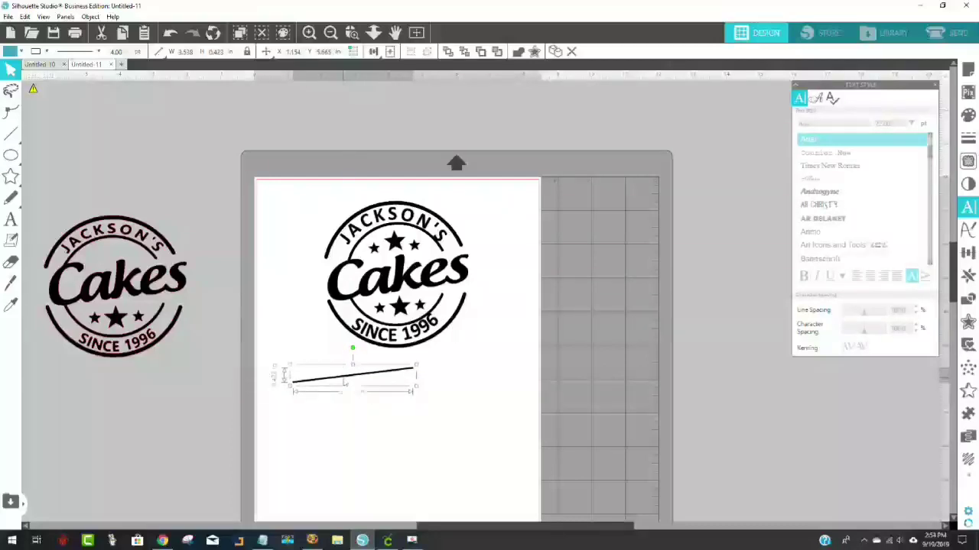
Draw a second slanted line about 4 in wide below the first and make it noticeably thicker.
click(11, 133)
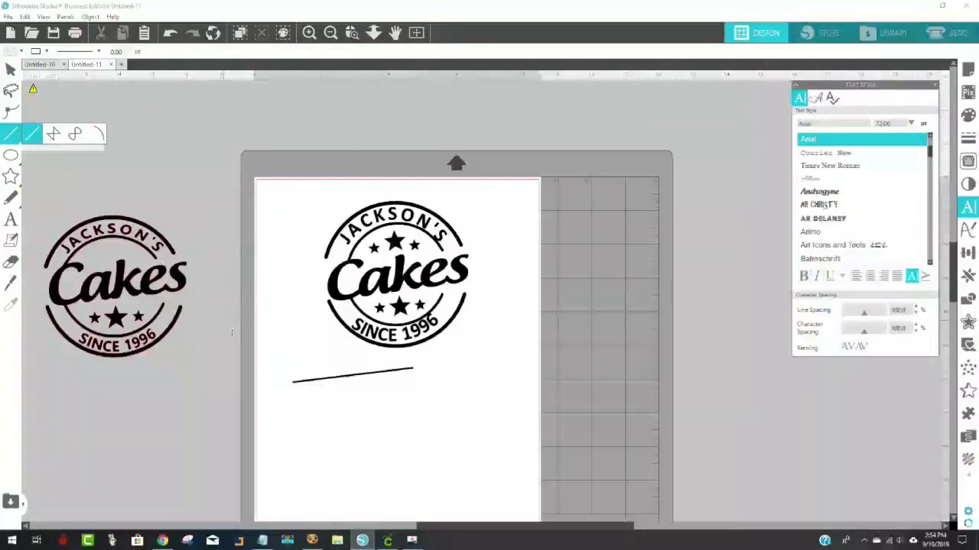
drag(277, 423, 418, 397)
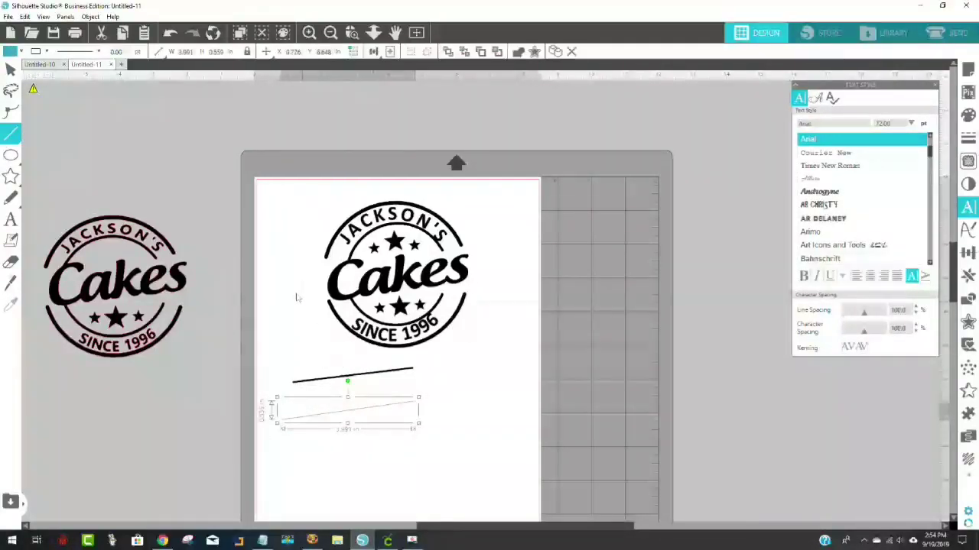
key(v)
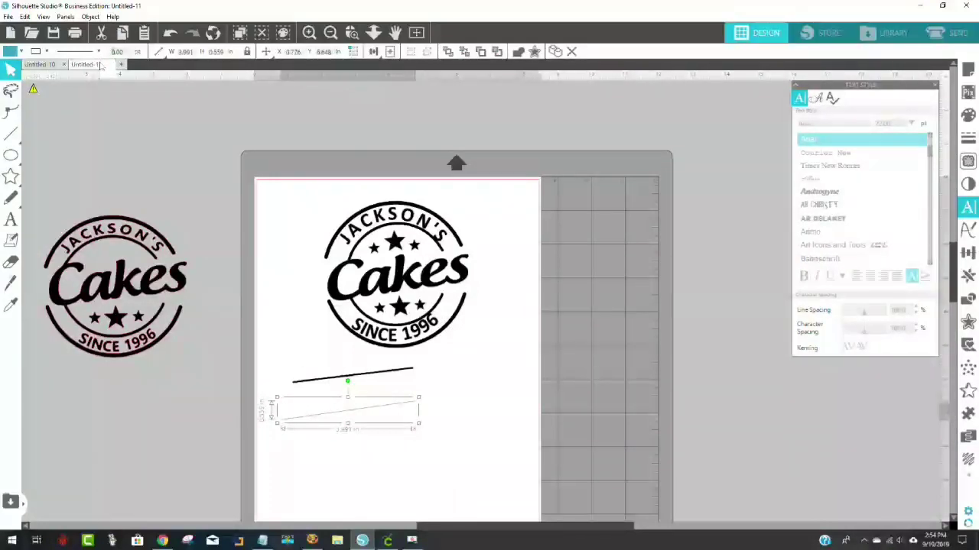
key(Return)
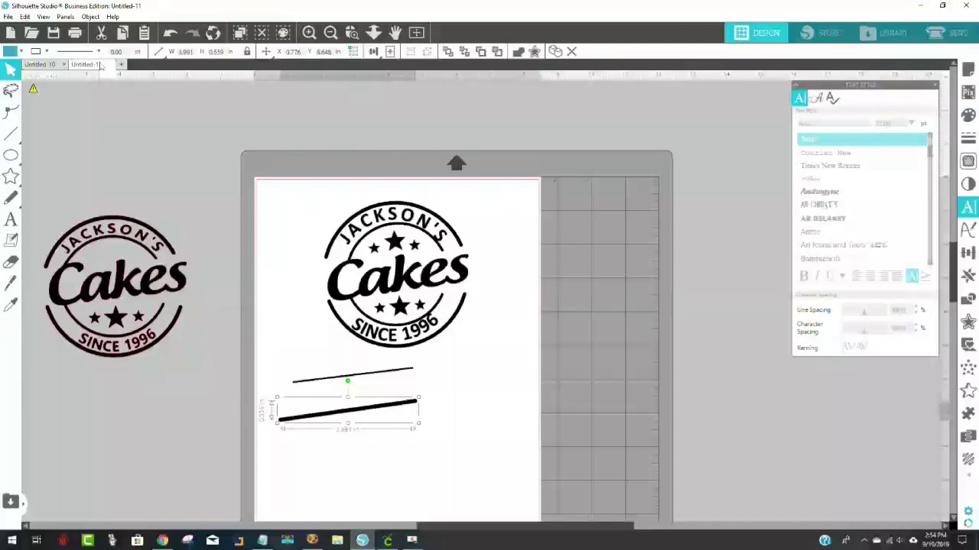
Move the thinner line down close to the thick line, and delete both lines.
click(11, 112)
drag(378, 380, 369, 397)
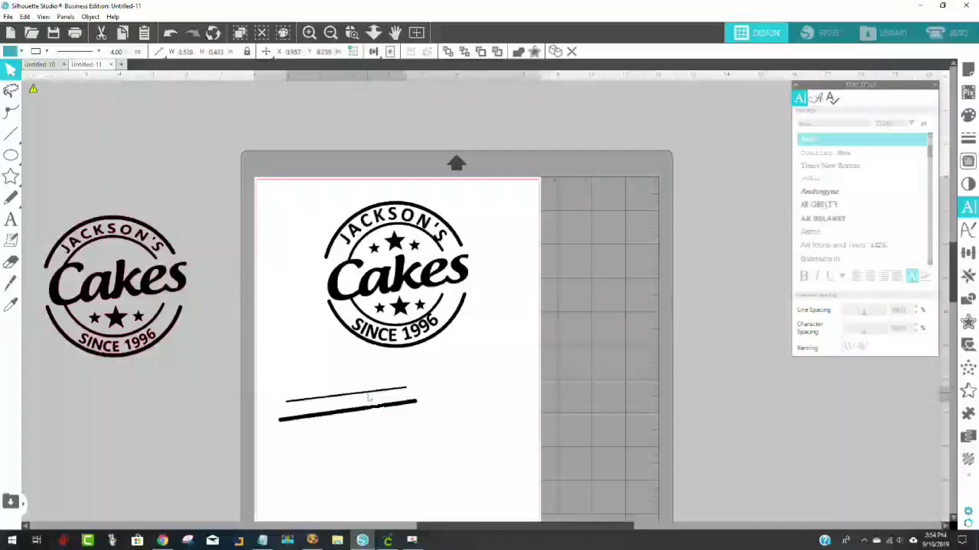
click(422, 455)
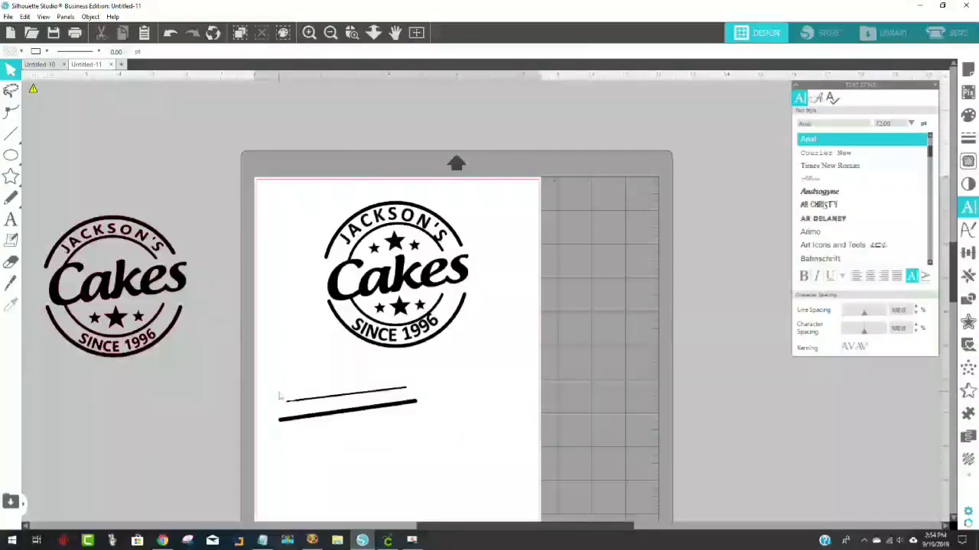
drag(276, 390, 321, 438)
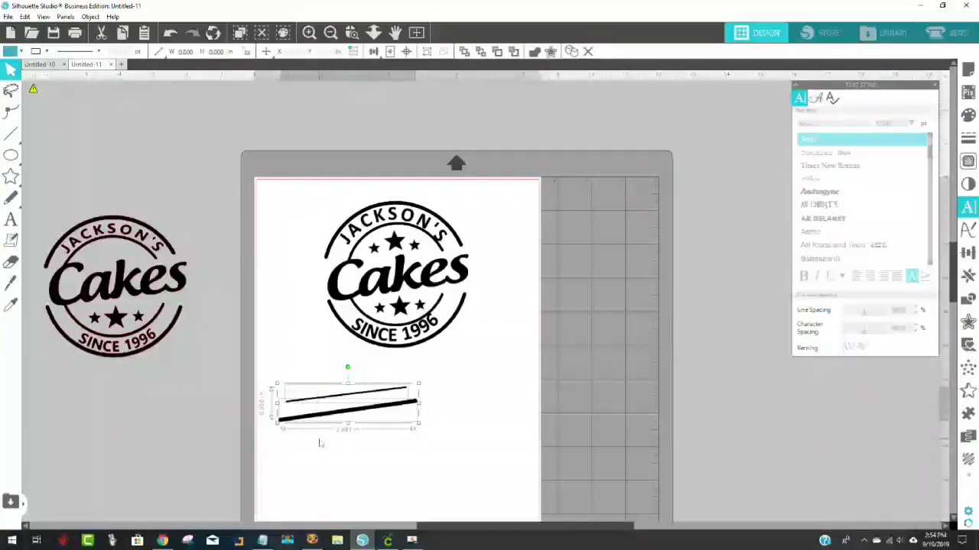
key(Delete)
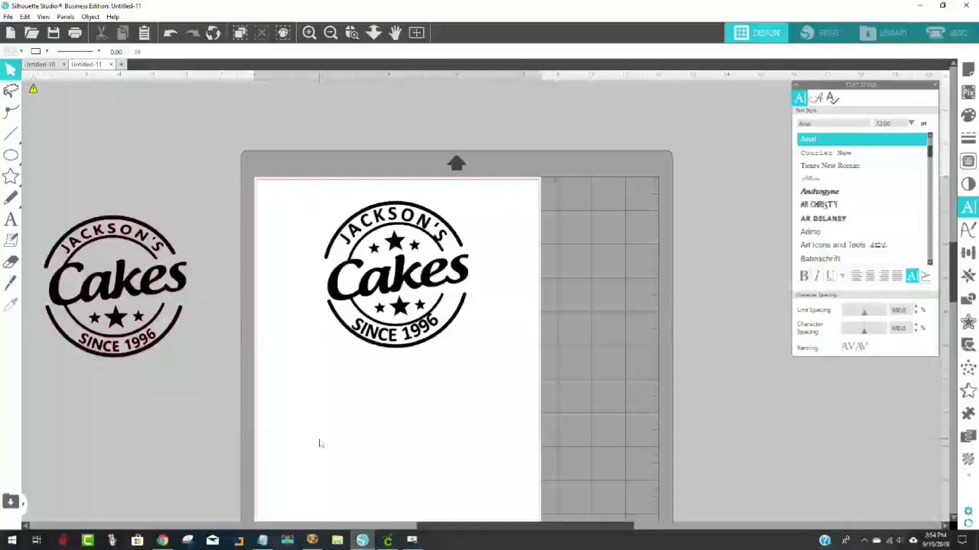
Nudge the "SINCE 1996" text slightly to centre it between the two lower arcs.
click(436, 327)
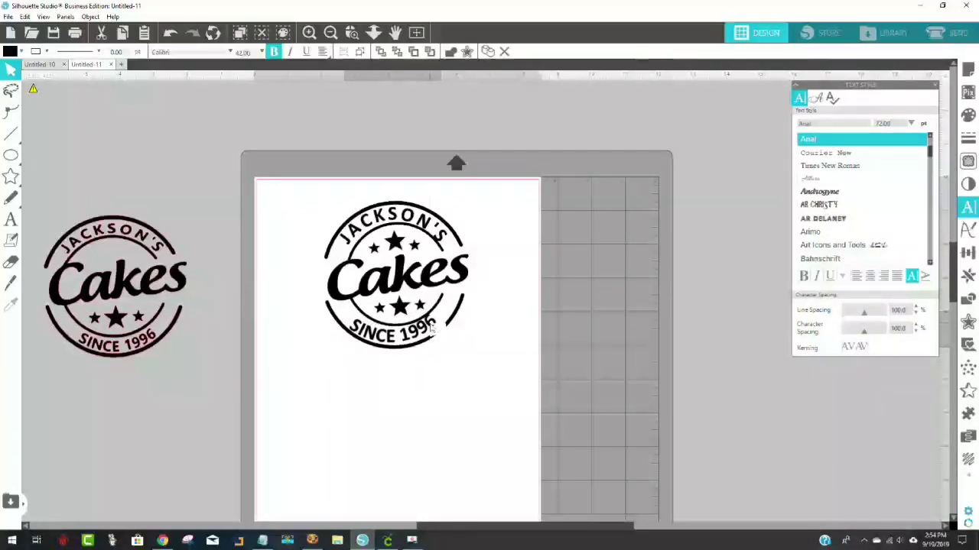
click(430, 322)
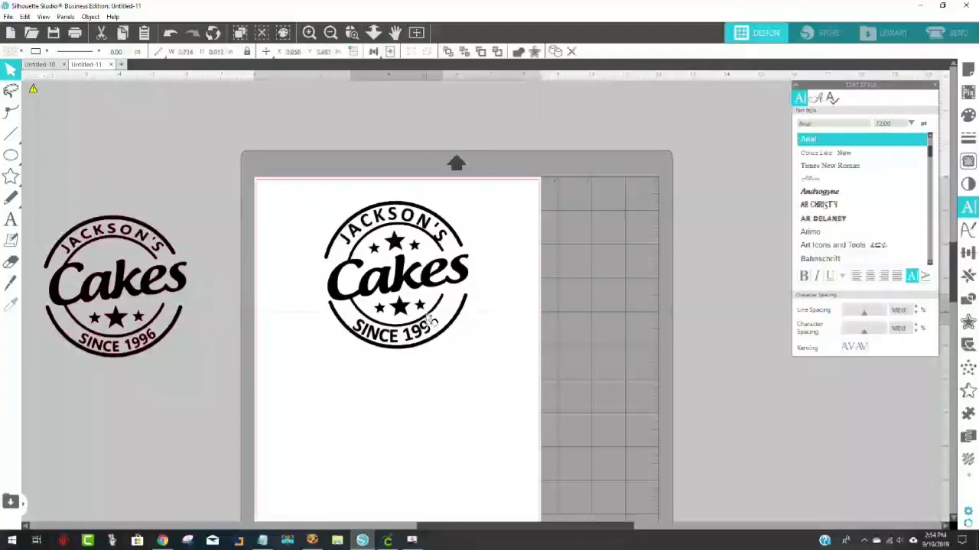
click(430, 321)
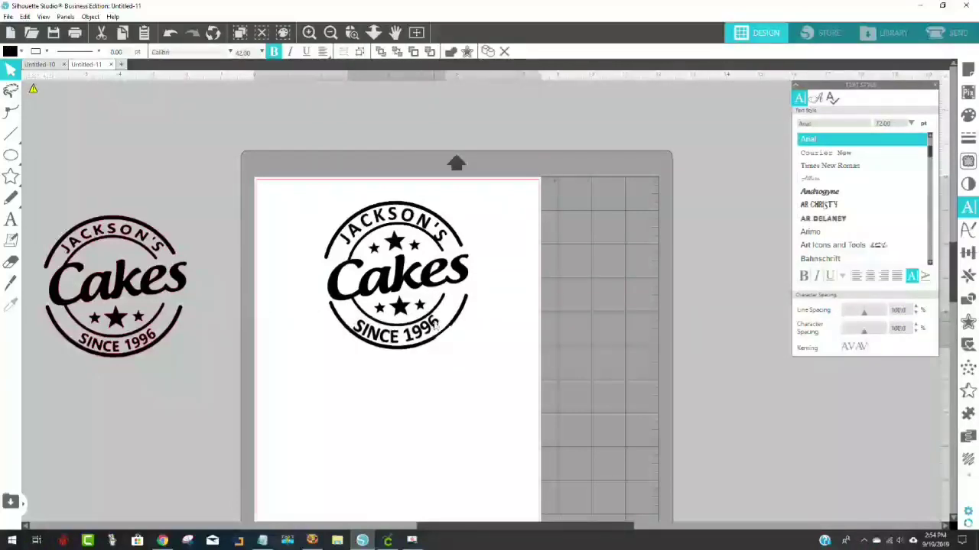
click(517, 304)
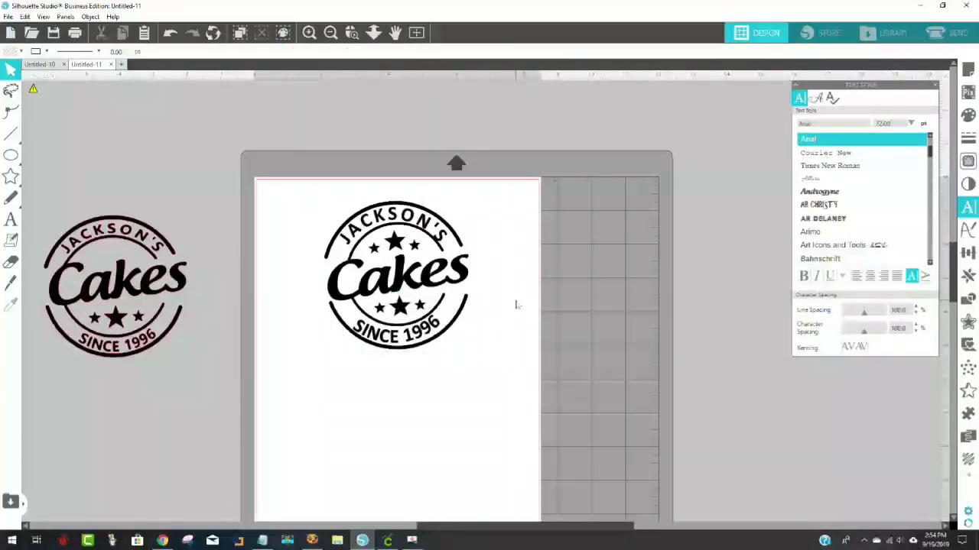
Nudge the upper outer arc slightly up and left above the "JACKSON'S" text.
click(437, 245)
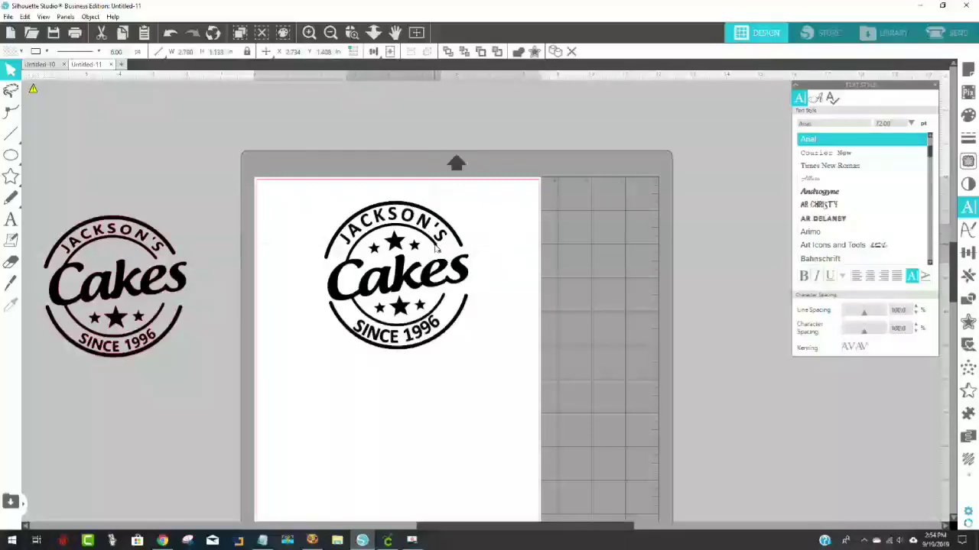
click(406, 216)
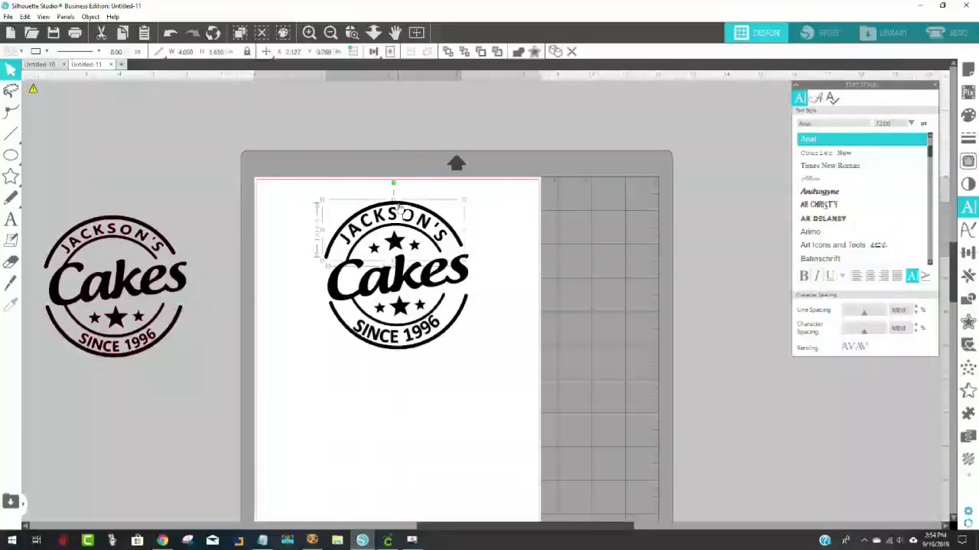
drag(399, 211, 397, 206)
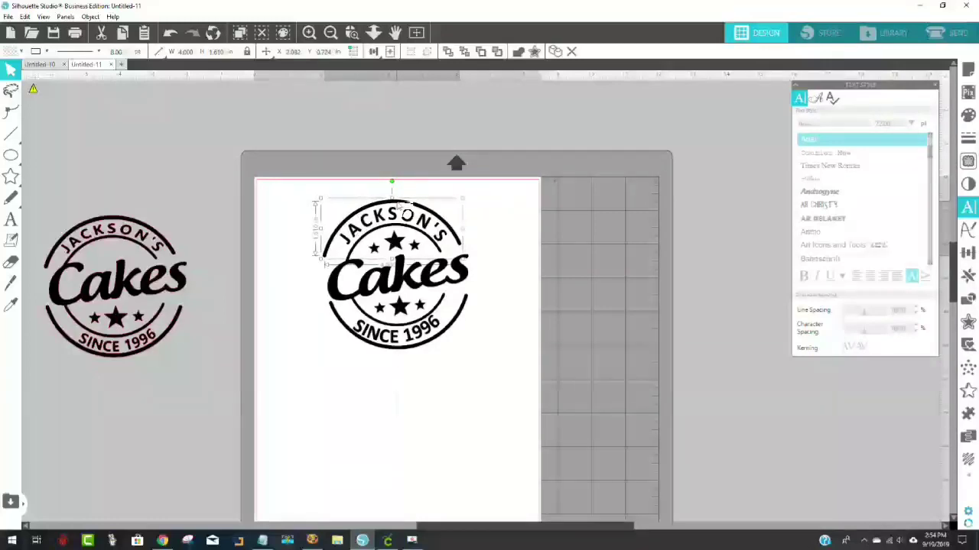
click(498, 317)
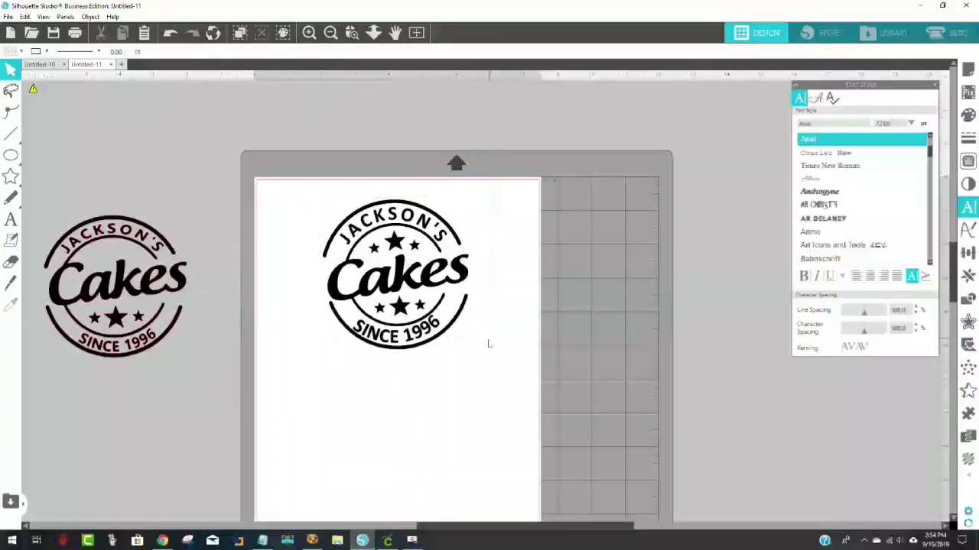
Nudge the curved "SINCE 1996" text and break it into separate letter shapes.
click(435, 331)
drag(437, 332, 439, 332)
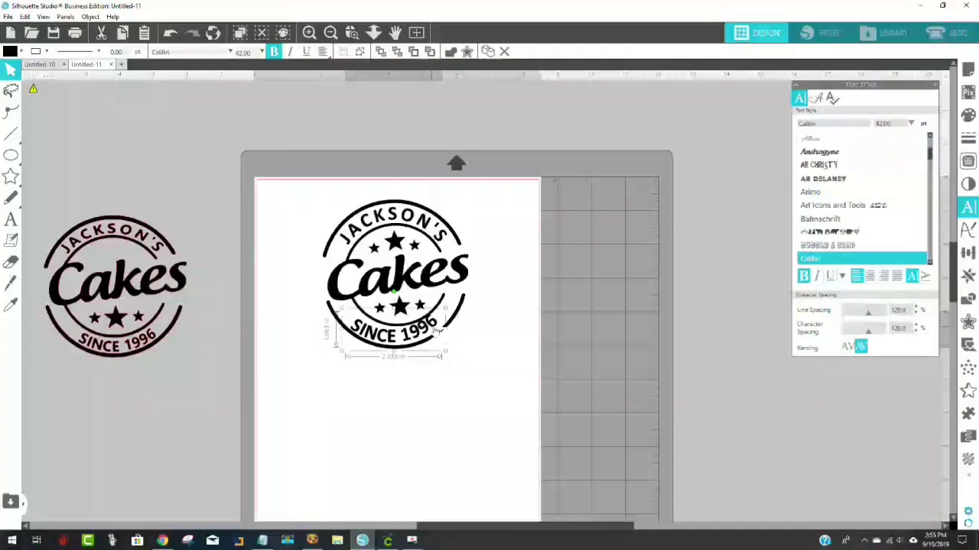
right_click(434, 329)
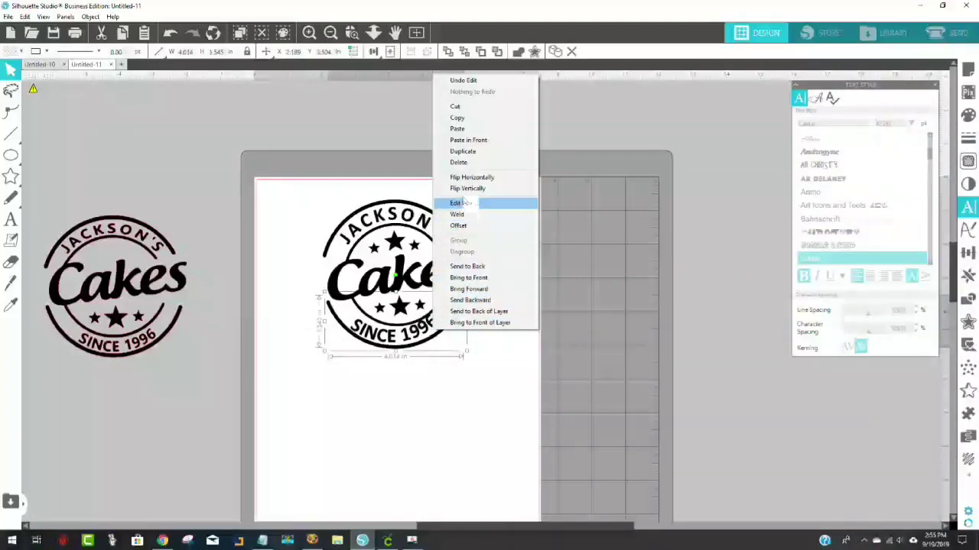
click(500, 321)
click(428, 335)
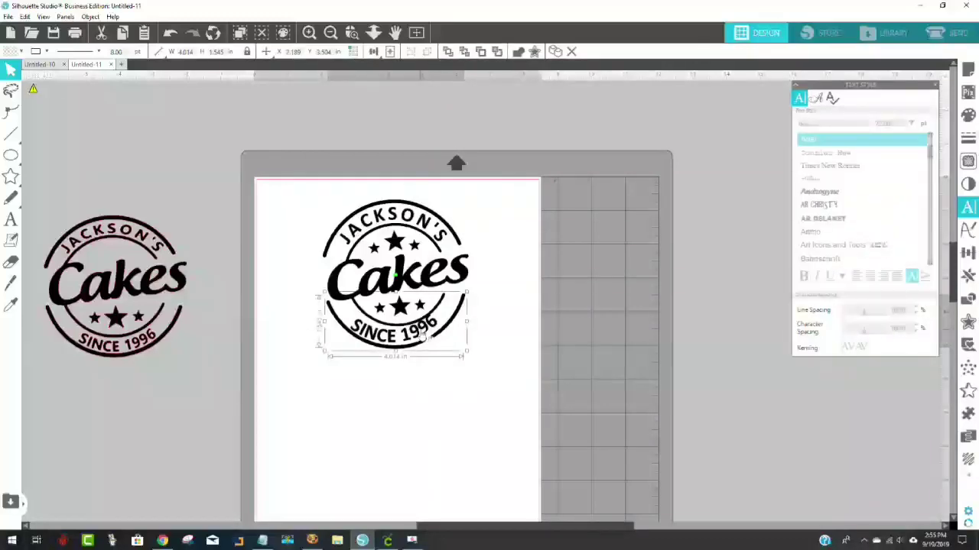
right_click(425, 330)
click(450, 214)
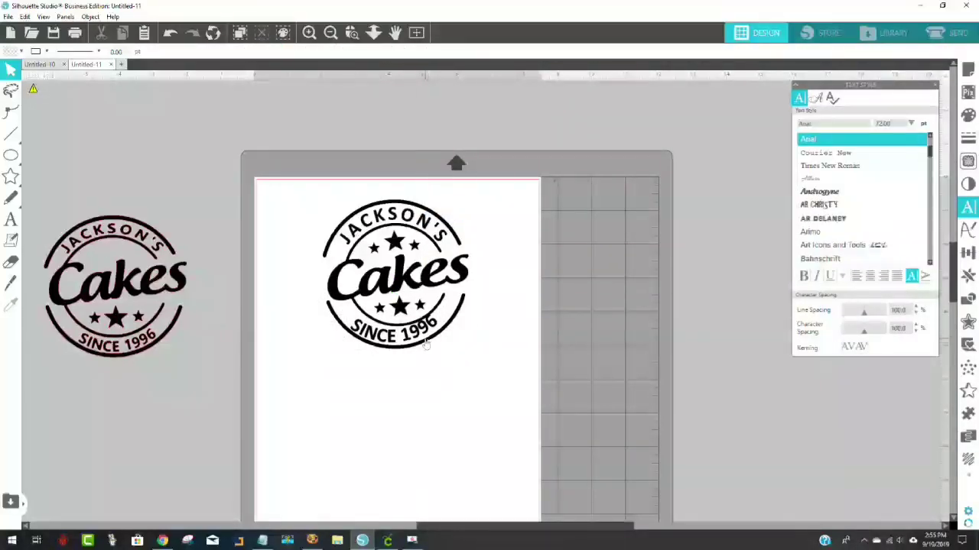
Move the lower outer arc down below the logo and the lower inner arc out to the right of it.
drag(426, 345, 426, 430)
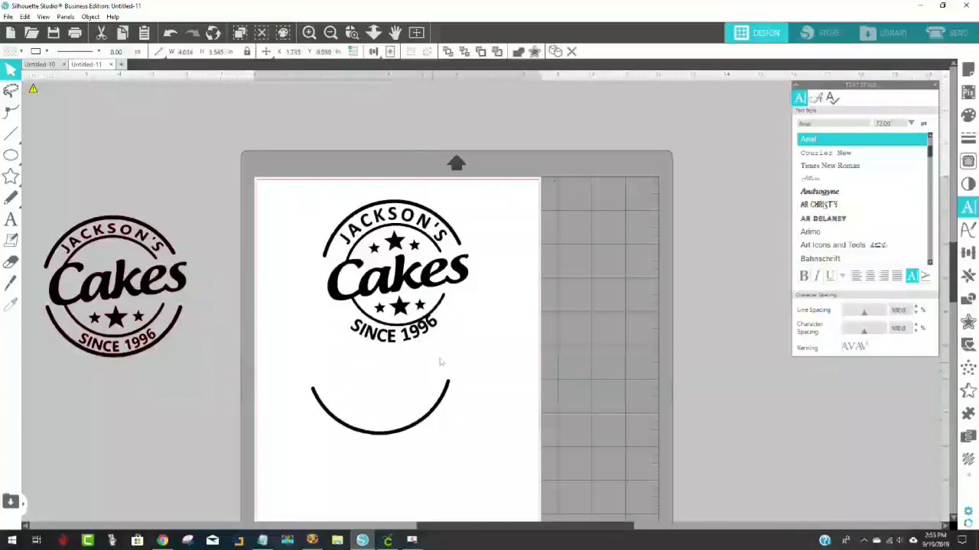
click(354, 339)
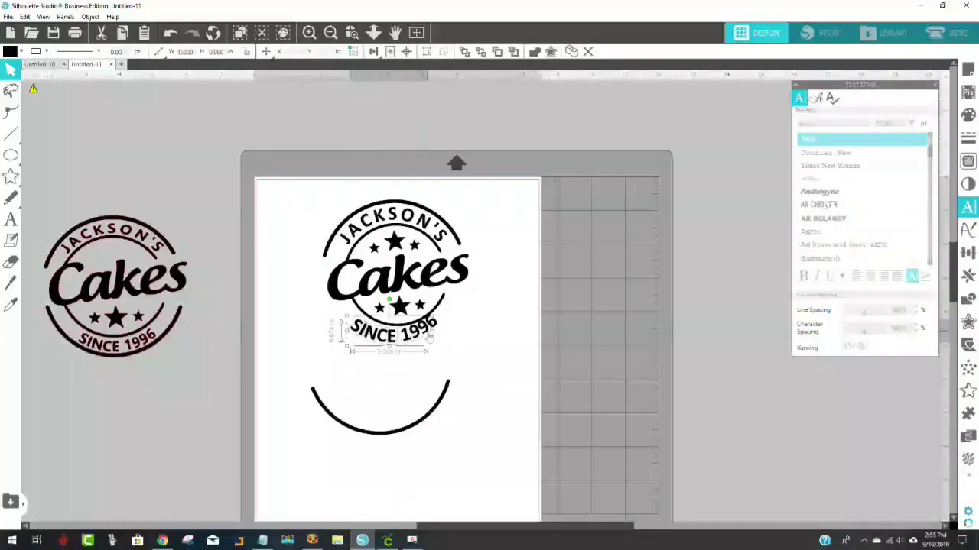
drag(354, 337, 357, 340)
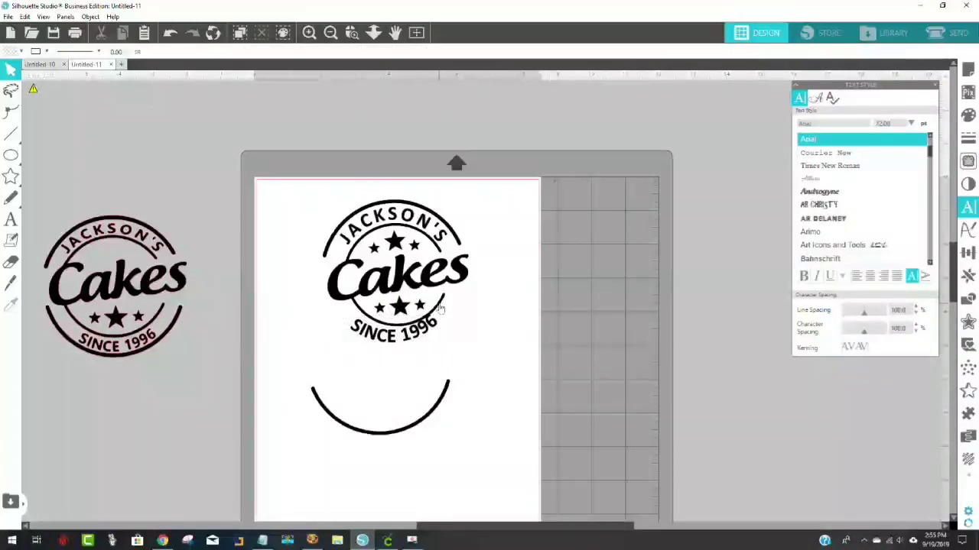
key(ctrl+v)
click(350, 327)
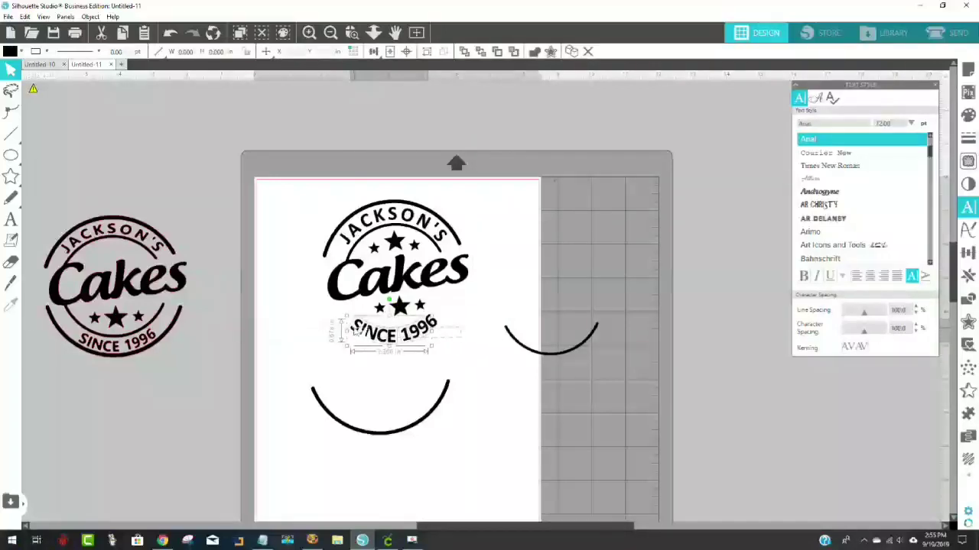
drag(392, 295, 395, 302)
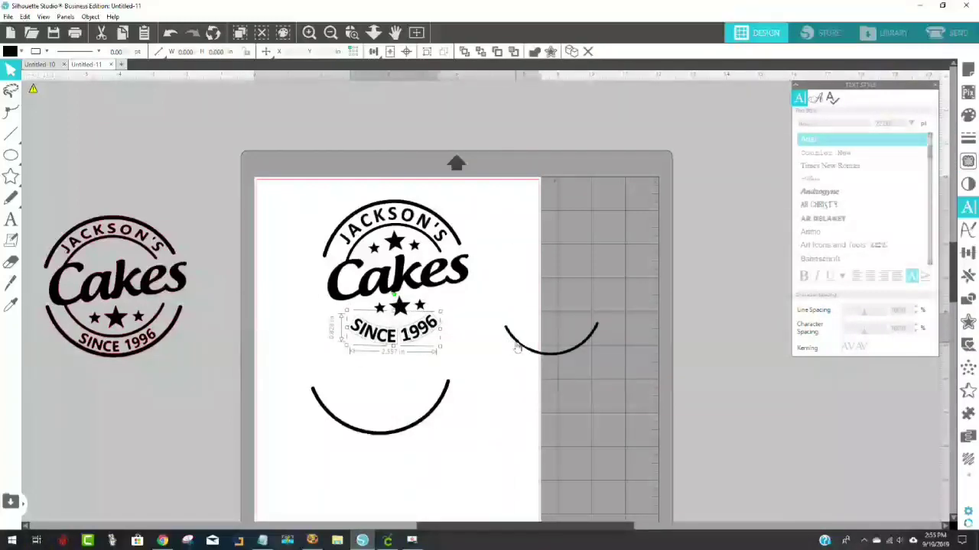
drag(516, 344, 363, 322)
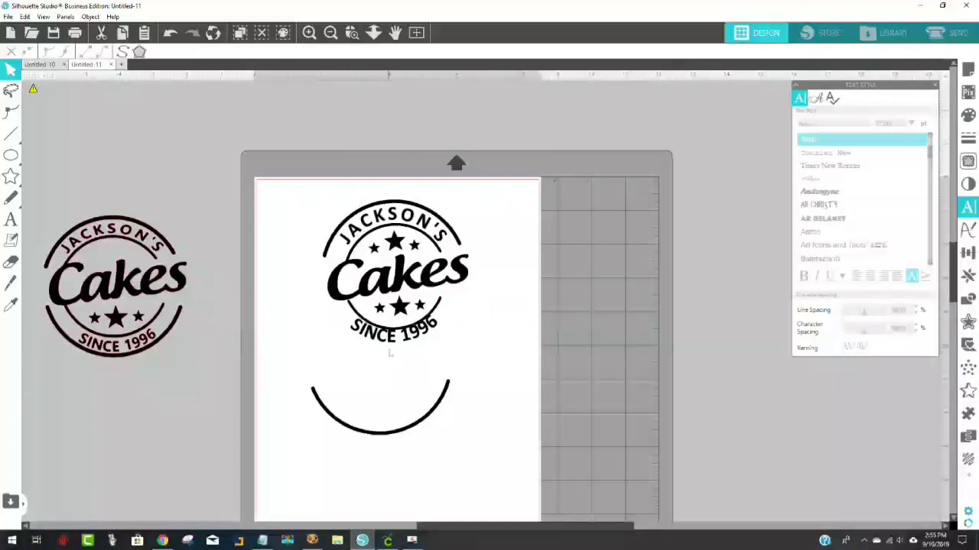
click(395, 364)
drag(449, 348, 546, 348)
Group the middle characters of "SINCE 1996" and move the lower inner arc back above the text.
click(407, 343)
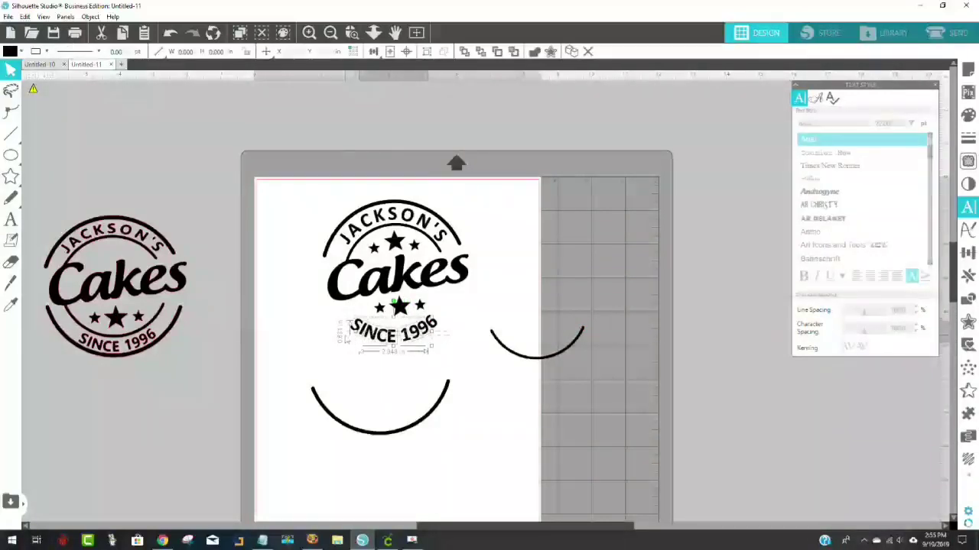
right_click(380, 341)
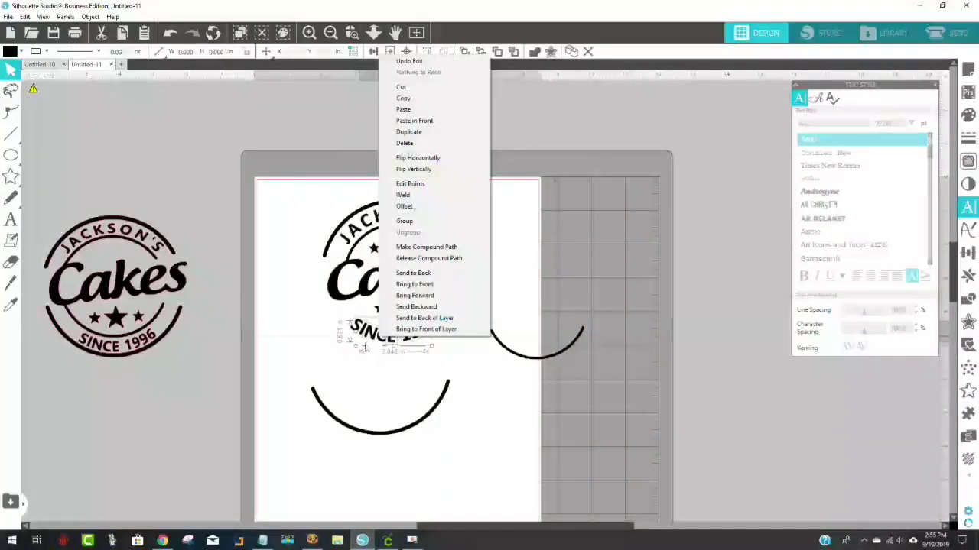
click(419, 223)
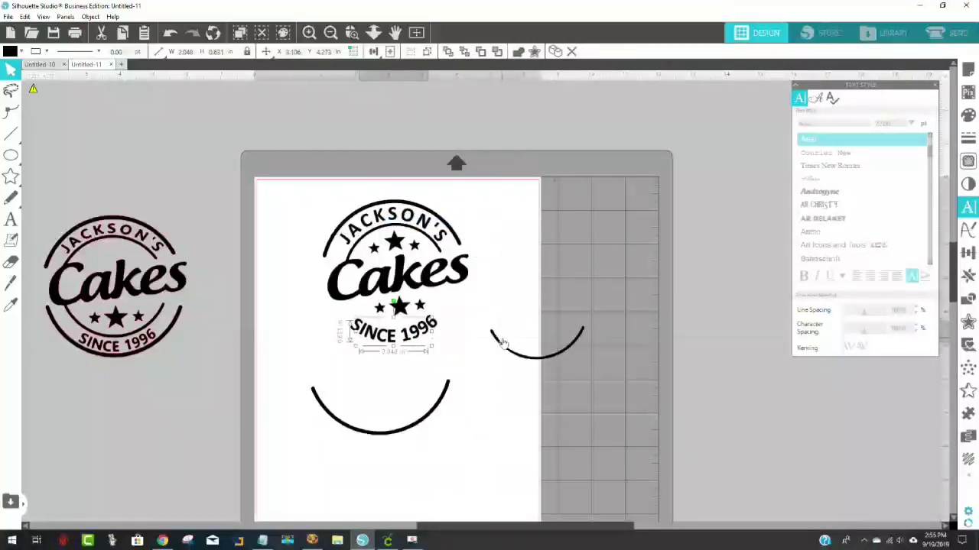
drag(502, 343, 361, 317)
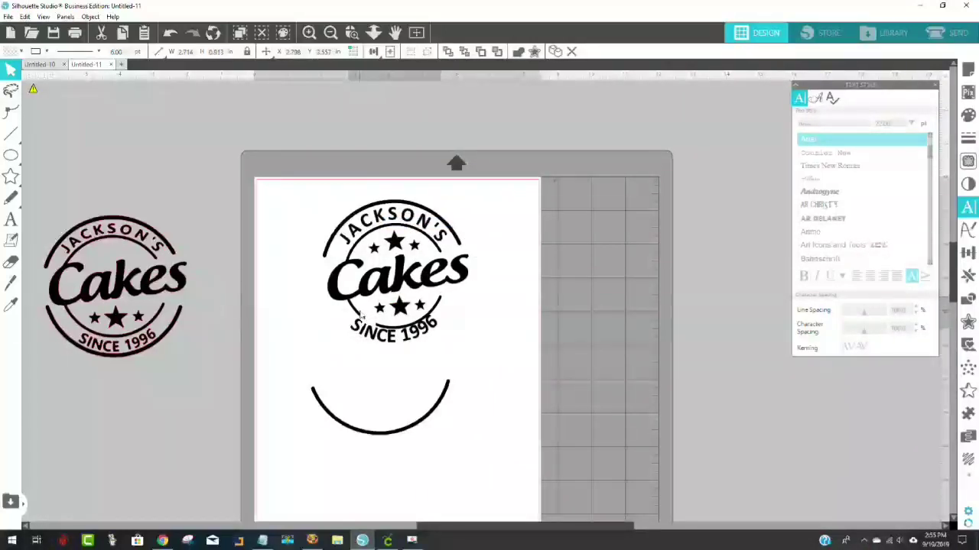
Nudge the grouped middle characters, the final 6 and the initial S to even out the spacing of "SINCE 1996".
click(386, 344)
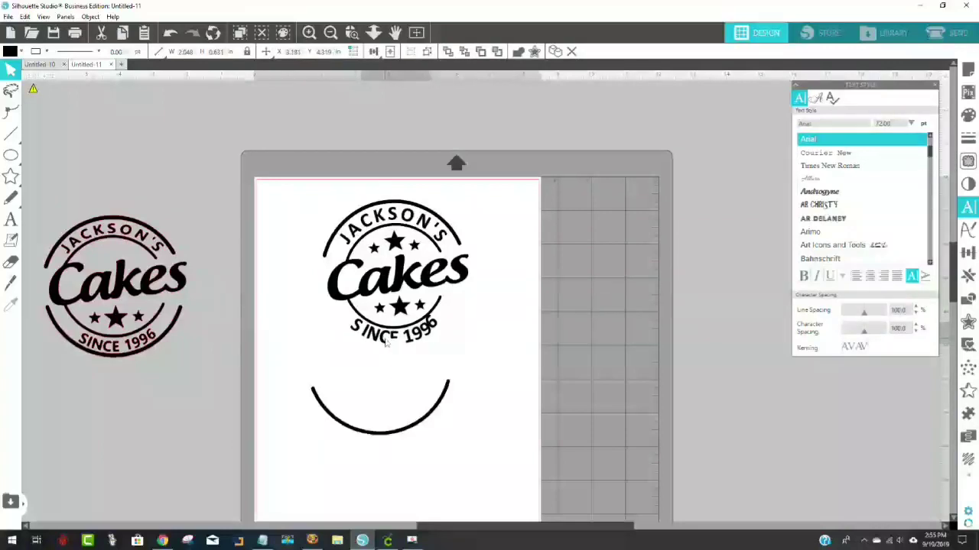
click(435, 328)
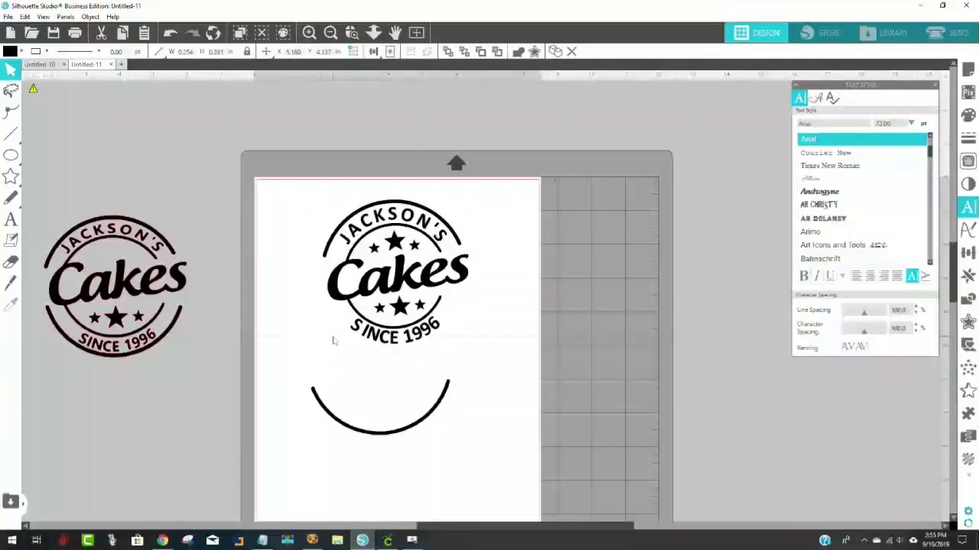
click(355, 330)
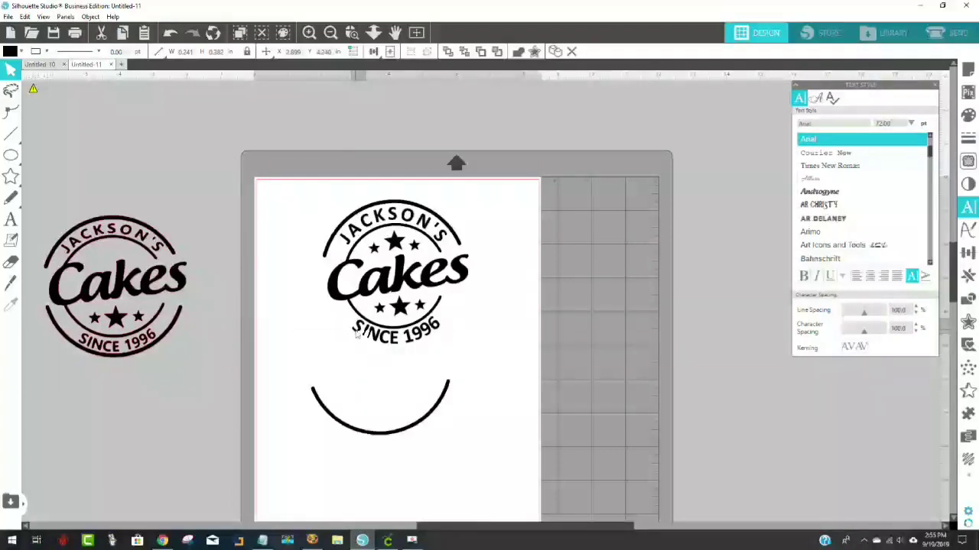
Move the lower outer arc back around "SINCE 1996" and nudge it up slightly closer to the text.
drag(433, 409, 446, 333)
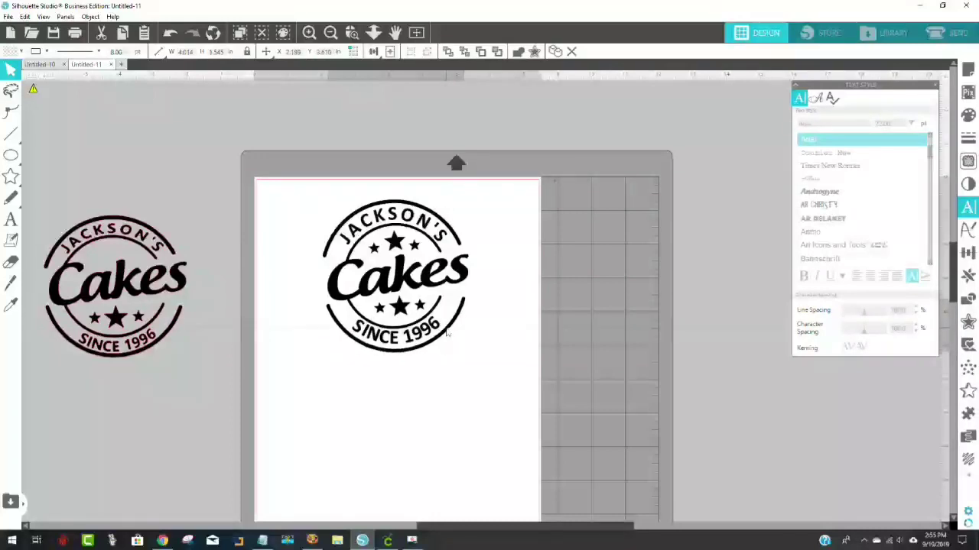
click(476, 342)
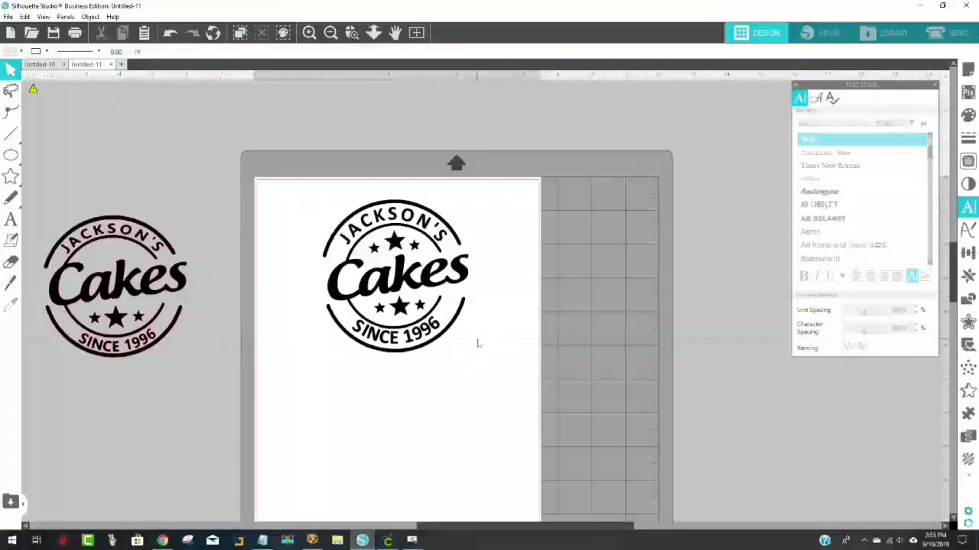
scroll(477, 344, up, 1)
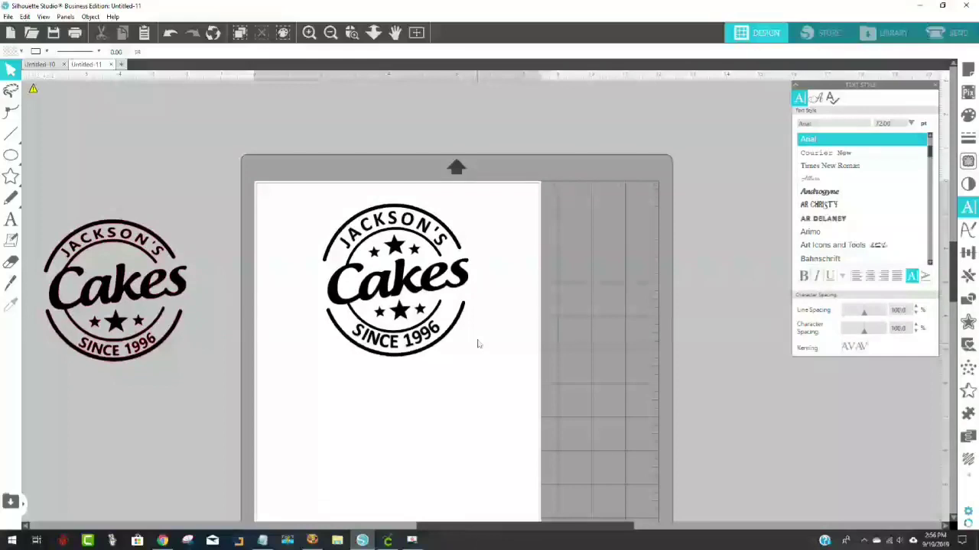
click(453, 331)
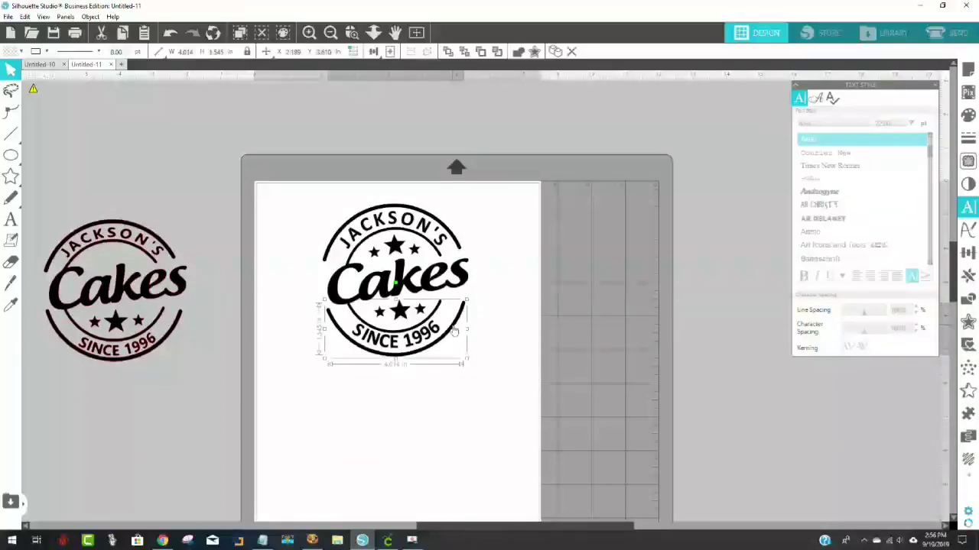
key(Up)
key(Up)
key(Up)
key(Up)
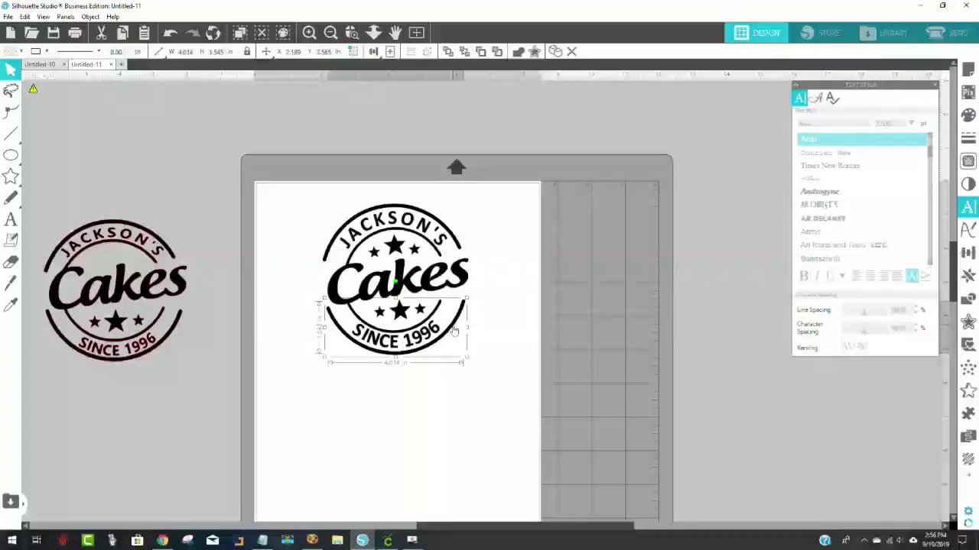
Group all the pieces of the recreated logo and move it toward the page's upper-left corner.
drag(475, 399, 294, 164)
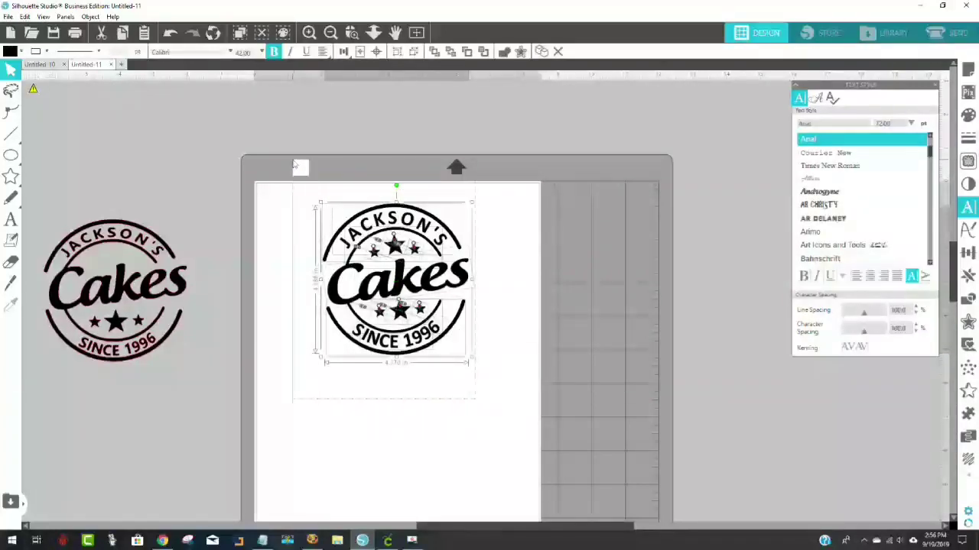
right_click(404, 239)
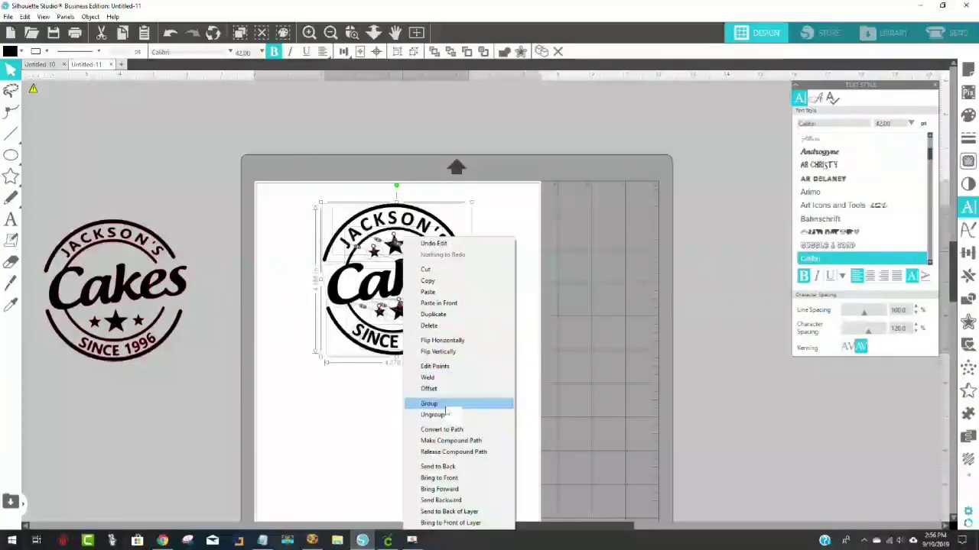
click(444, 406)
click(488, 393)
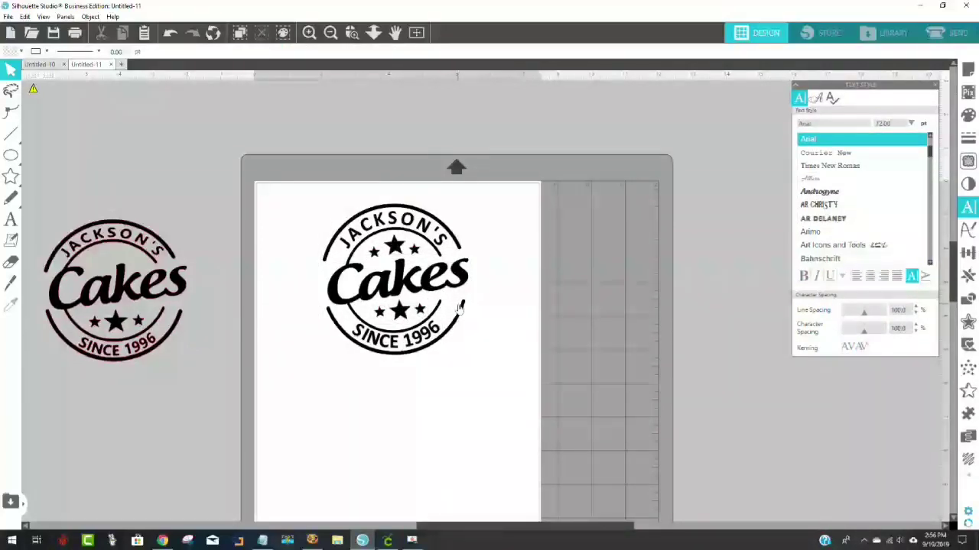
click(348, 253)
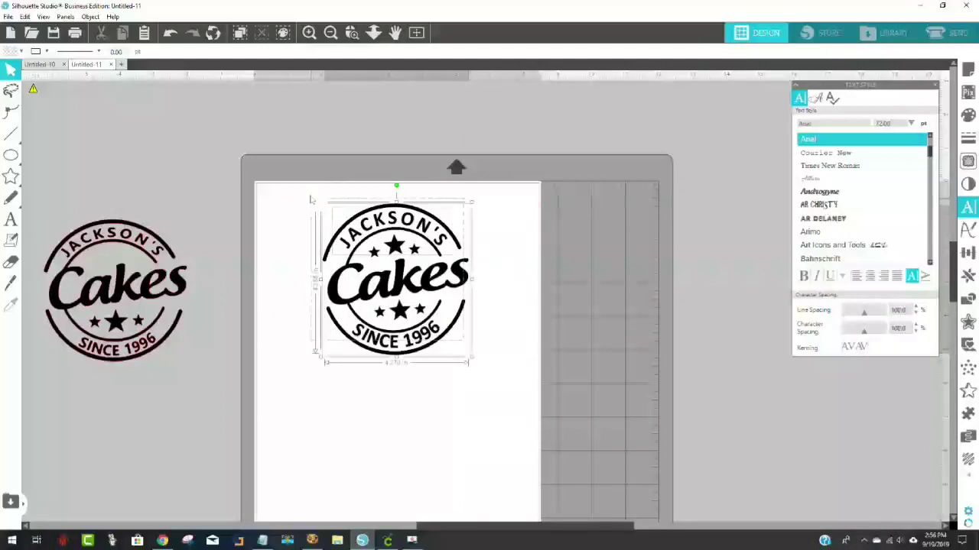
drag(388, 229, 332, 218)
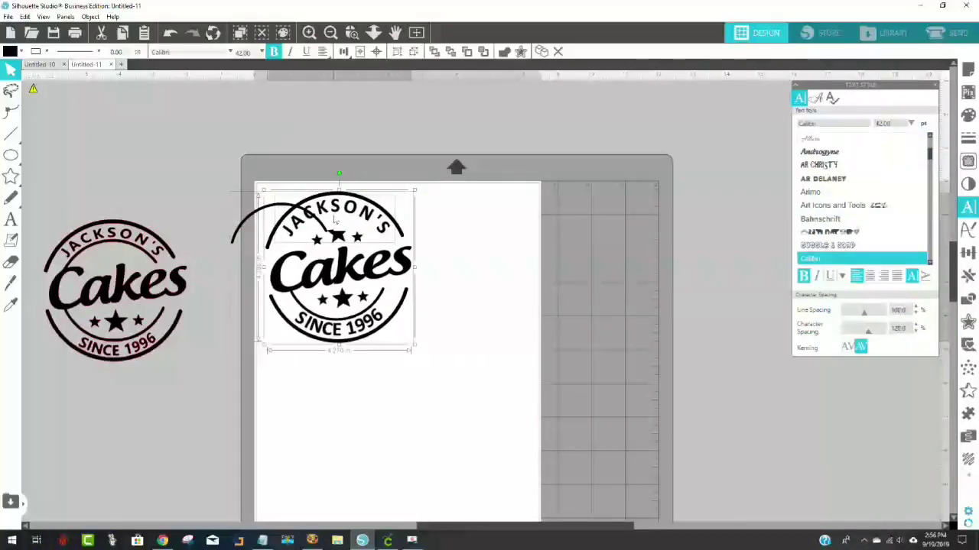
Move the logo down and right, and try to regroup its pieces and shift it as one object.
drag(392, 259, 448, 269)
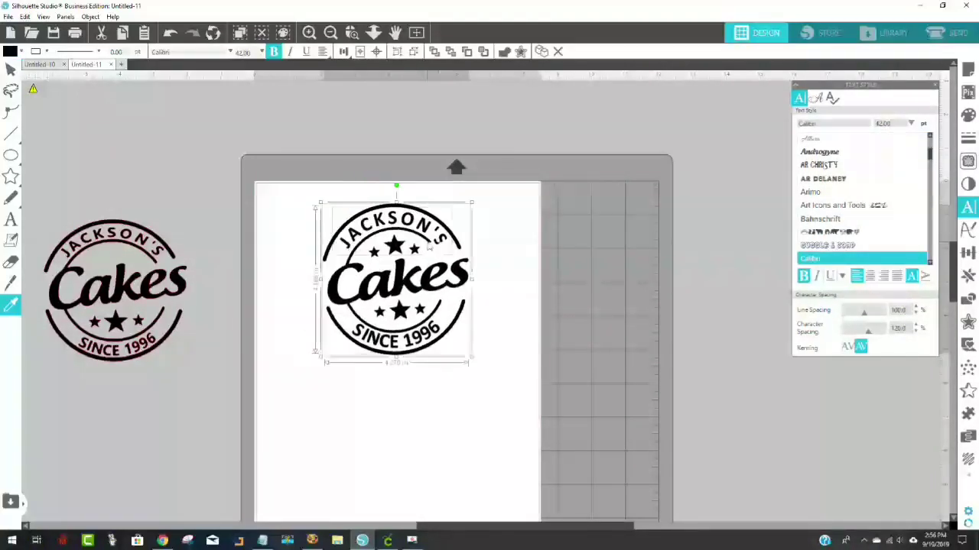
click(482, 388)
drag(481, 388, 295, 147)
right_click(421, 257)
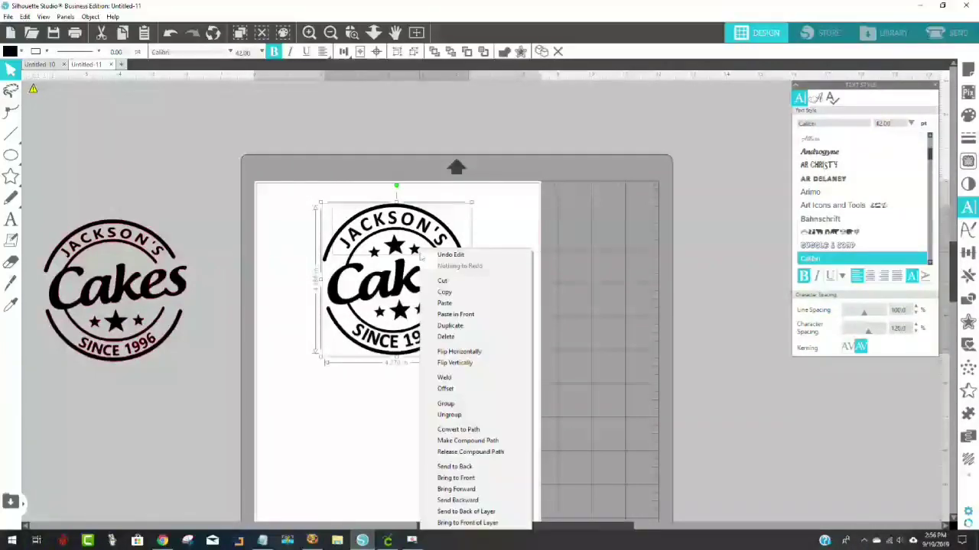
click(483, 407)
click(482, 410)
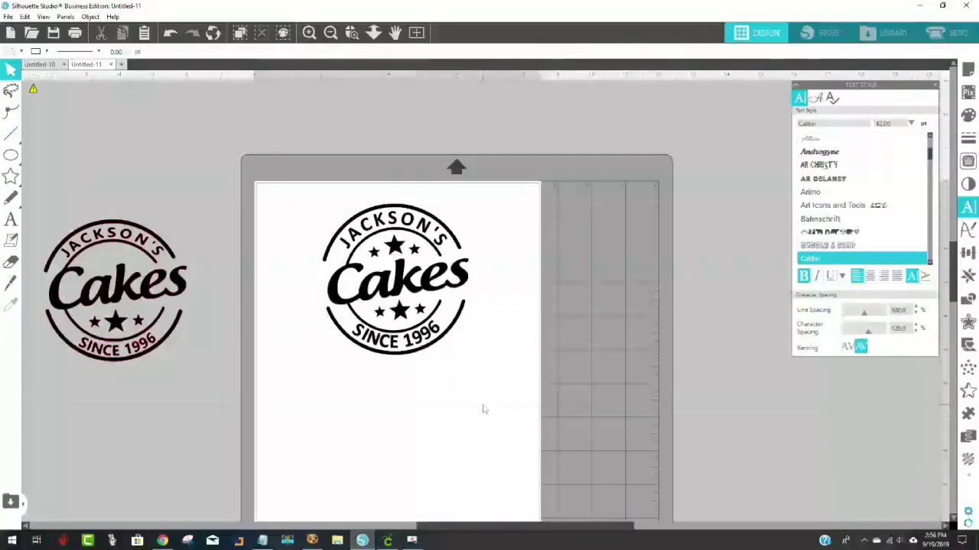
drag(448, 285, 399, 279)
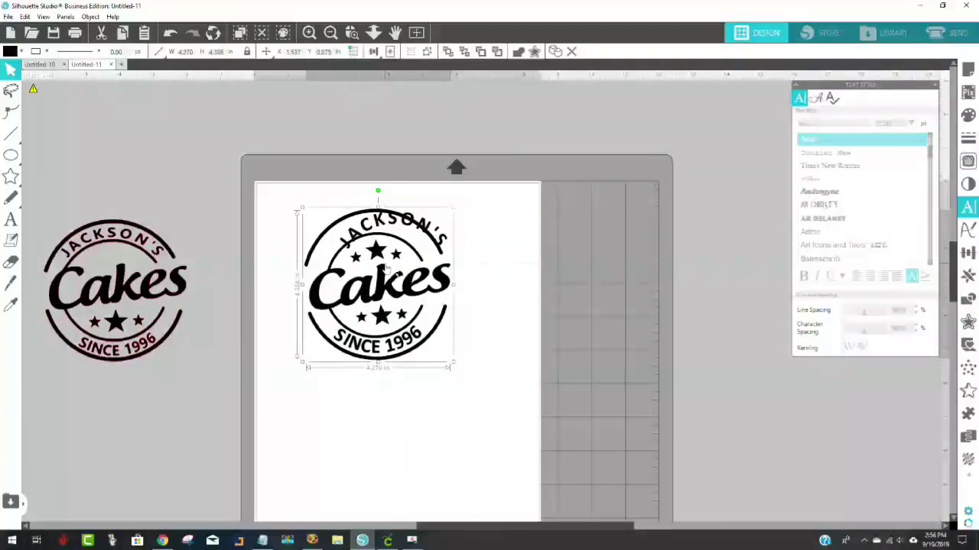
key(i)
key(ctrl+z)
key(v)
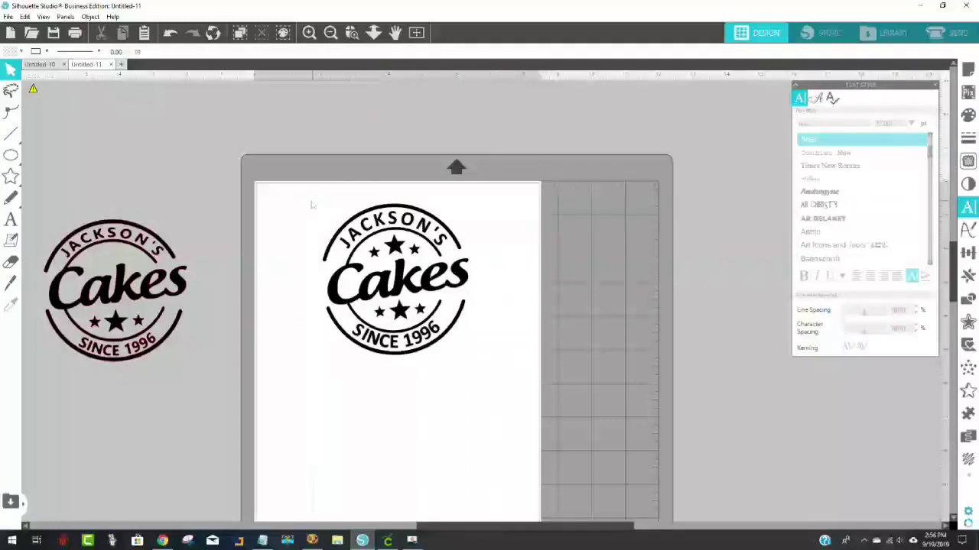
Select the whole logo, including the JACKSON'S text, and ungroup it.
drag(291, 187, 507, 386)
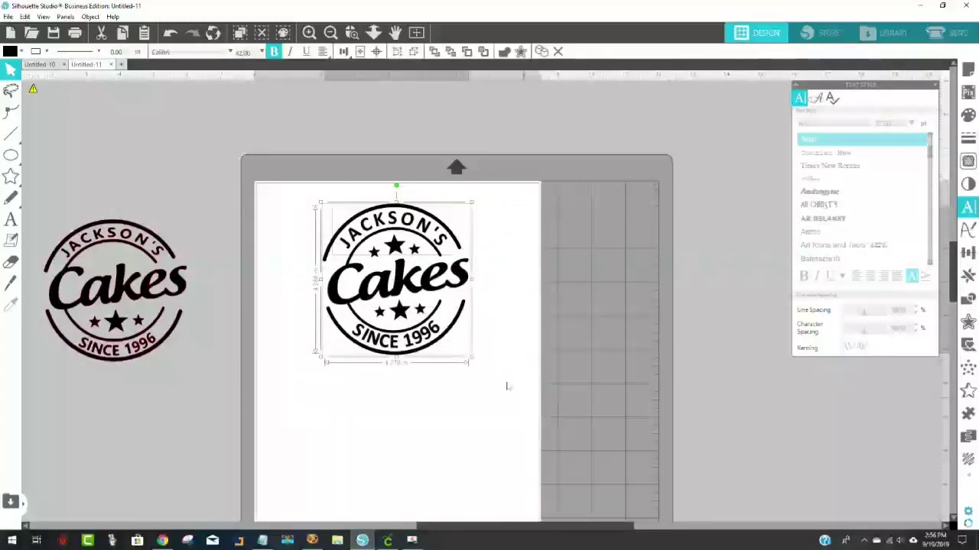
right_click(435, 287)
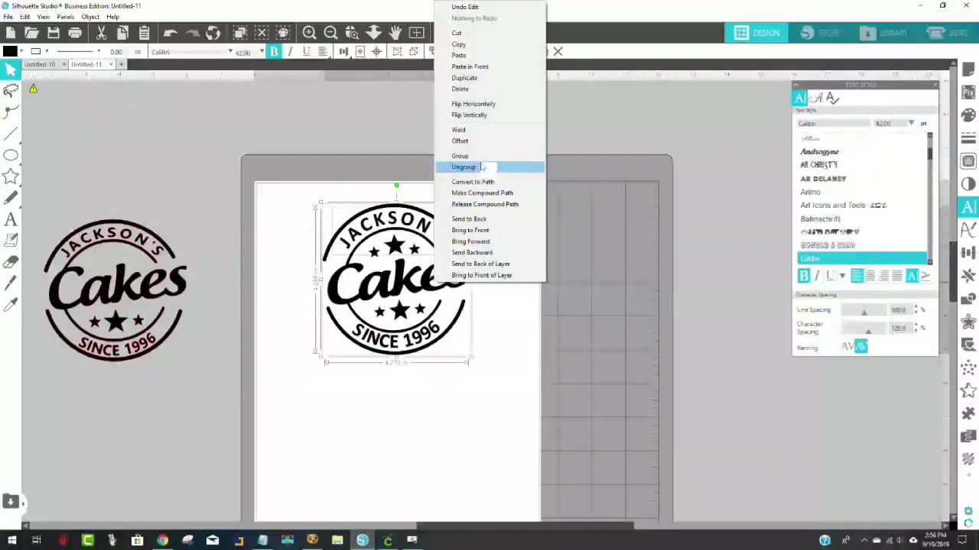
click(481, 167)
click(271, 244)
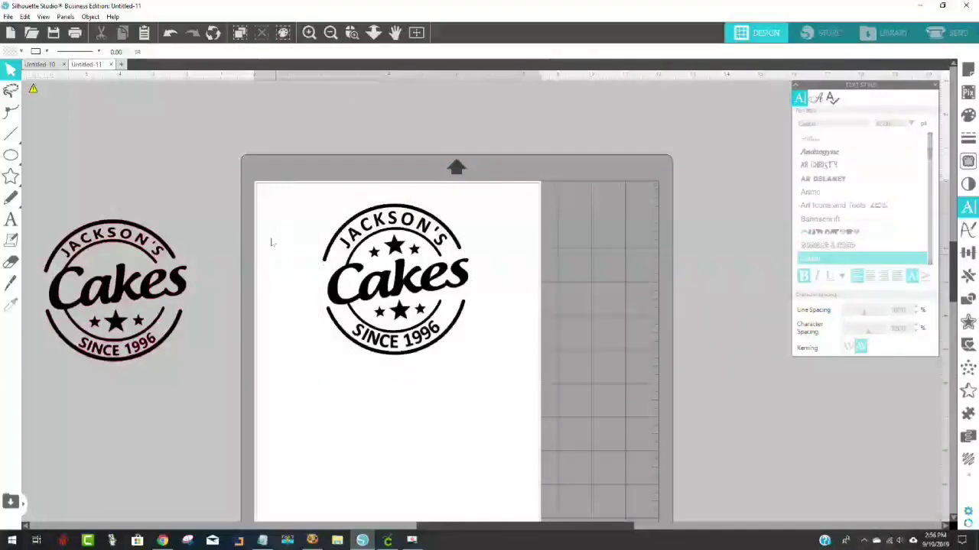
Group all pieces of the logo into one object and move it back to the page's upper-left corner.
drag(313, 192, 517, 402)
right_click(424, 317)
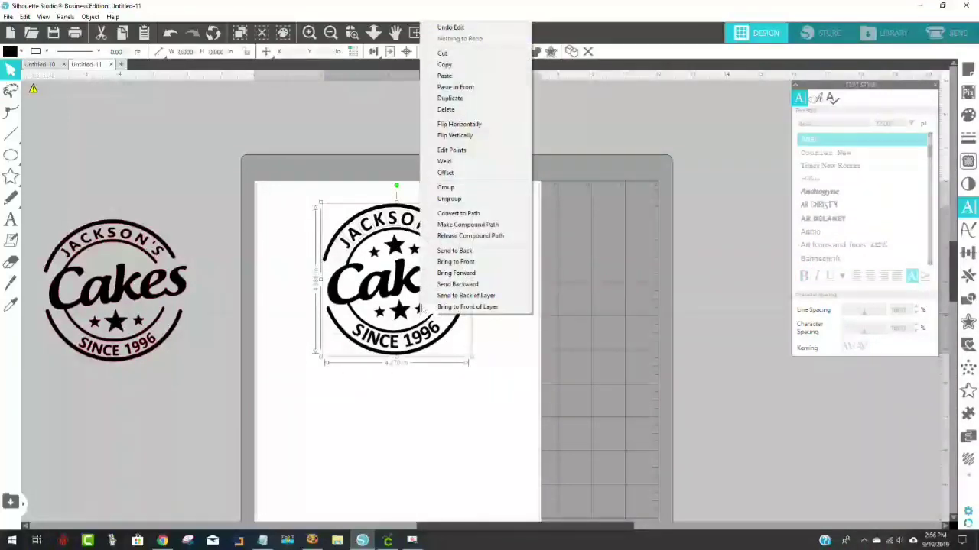
click(446, 188)
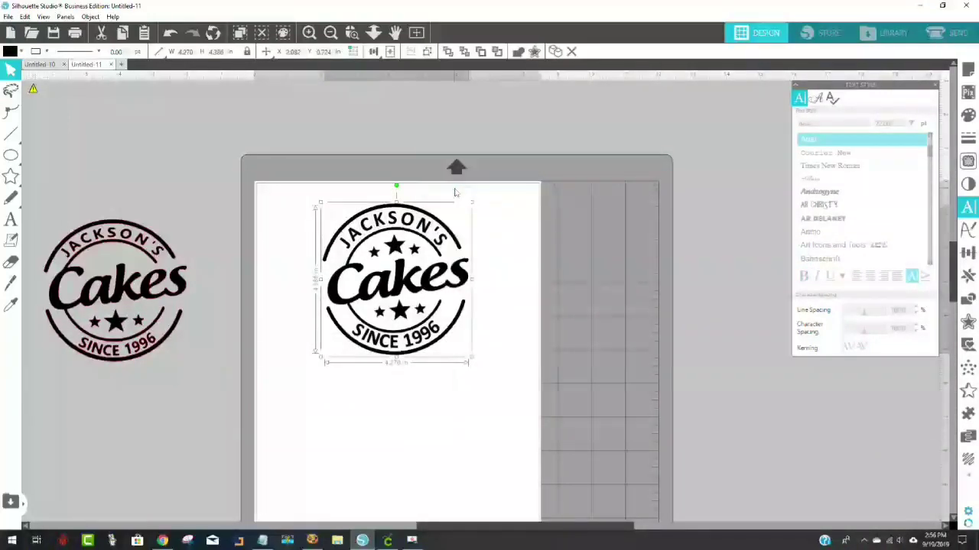
drag(454, 240, 399, 227)
click(466, 245)
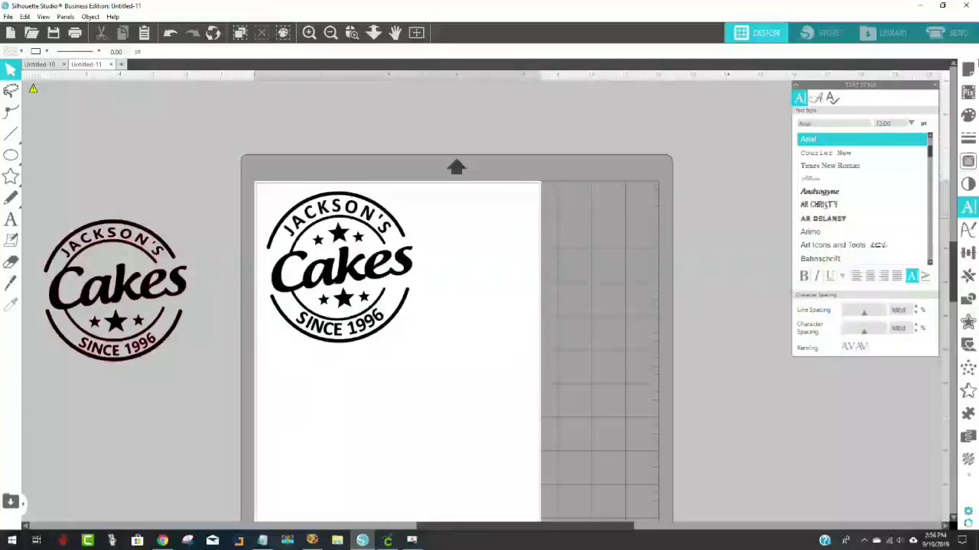
Go to the send setup and set the logo's cut style to Cut.
click(950, 36)
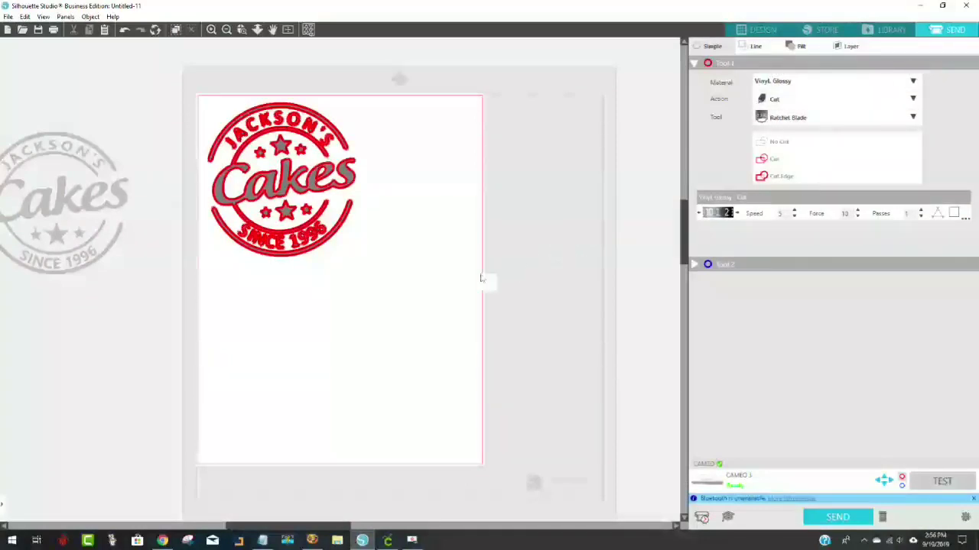
click(284, 183)
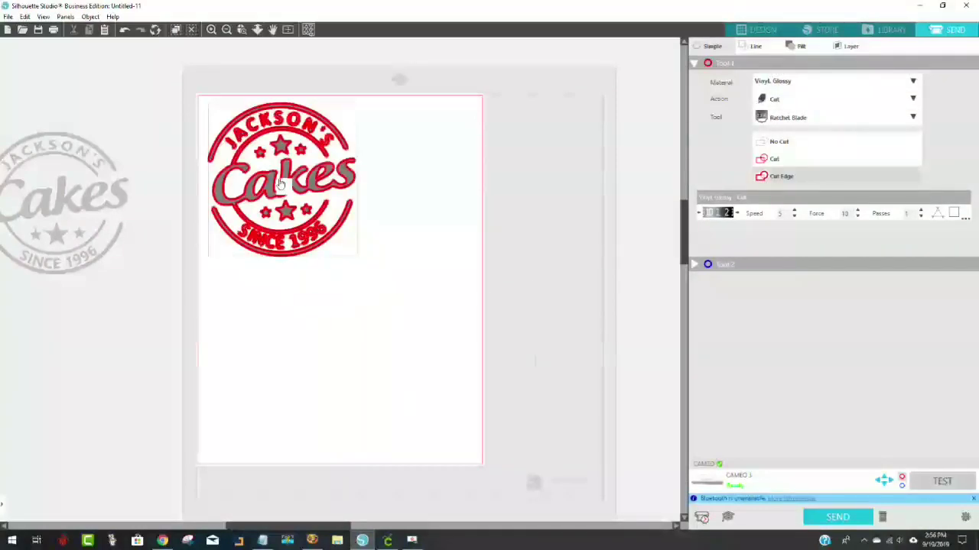
click(776, 160)
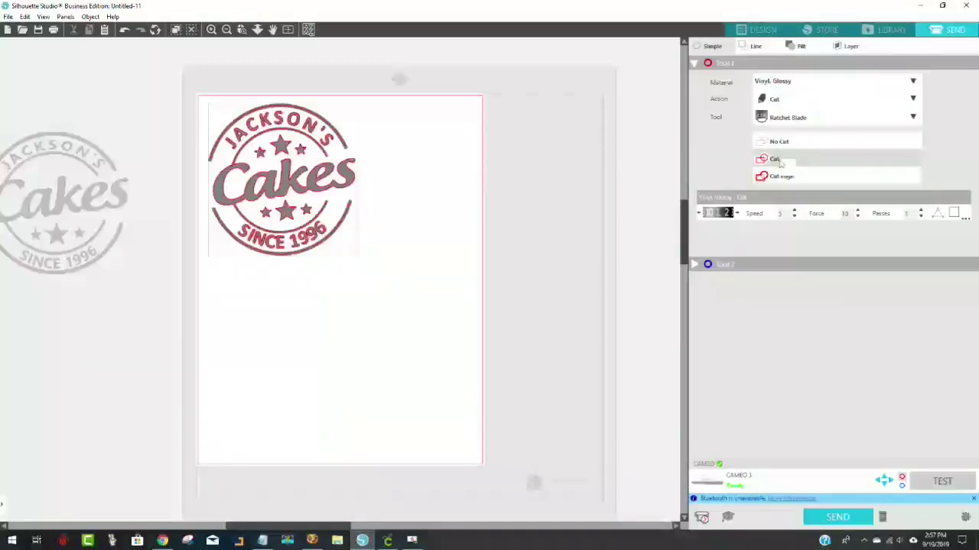
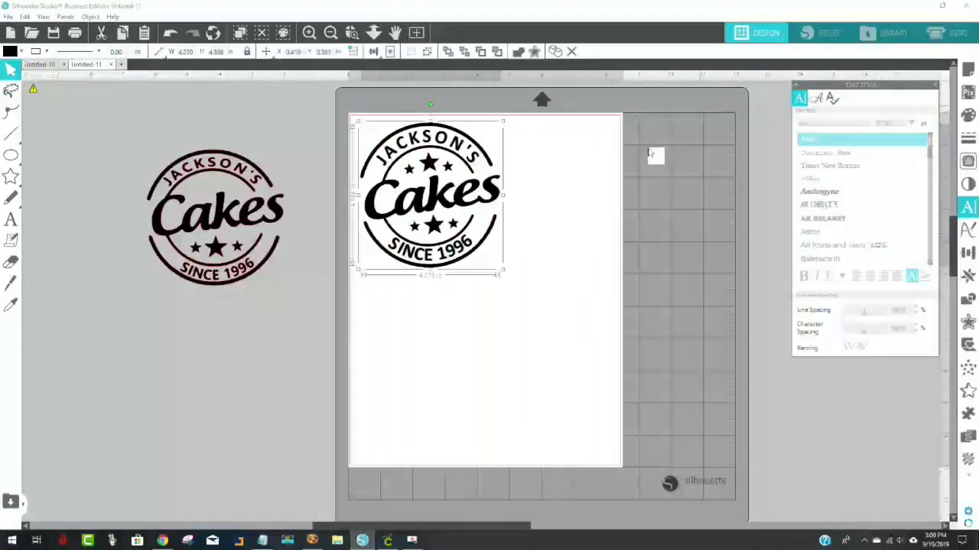
Switch to Cricut Design Space and delete the Jackson's Cakes print image from the canvas.
click(503, 256)
click(466, 225)
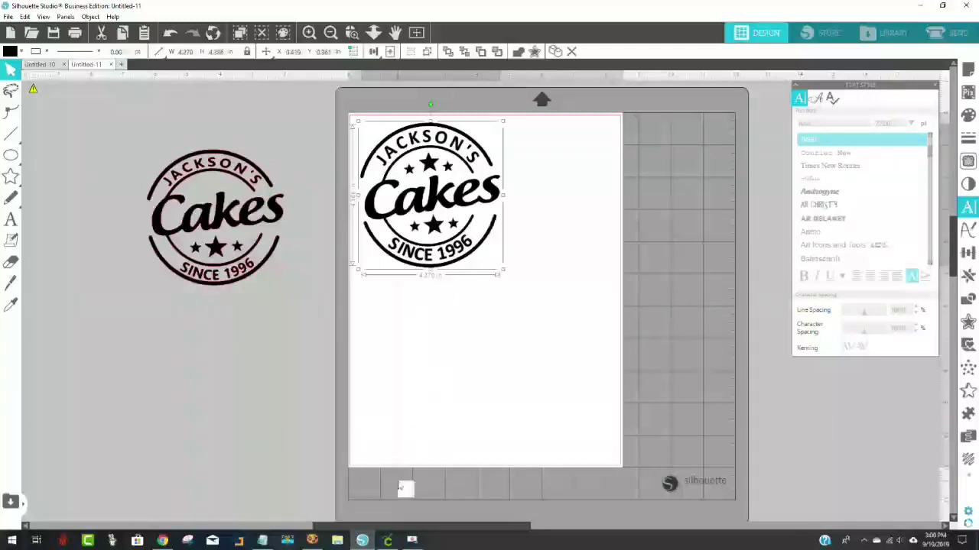
click(388, 541)
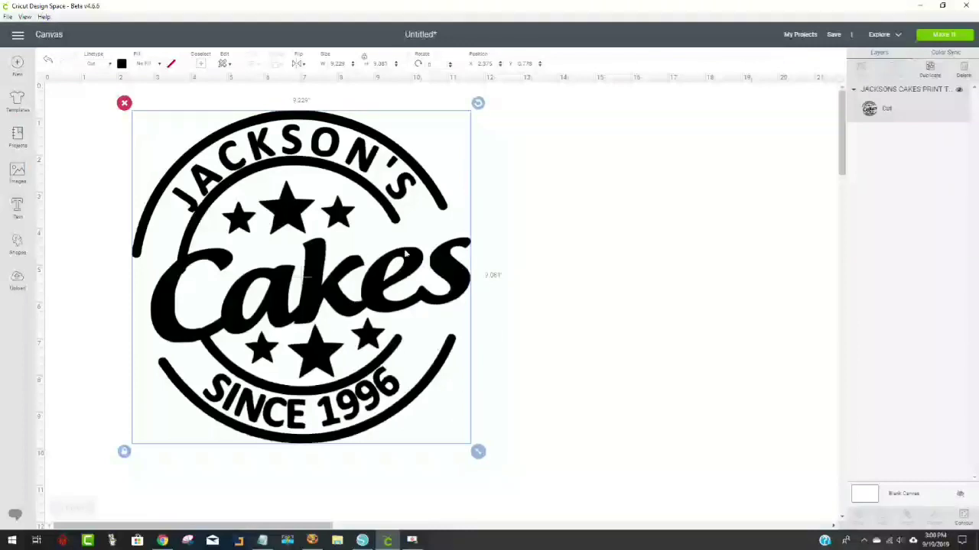
click(124, 102)
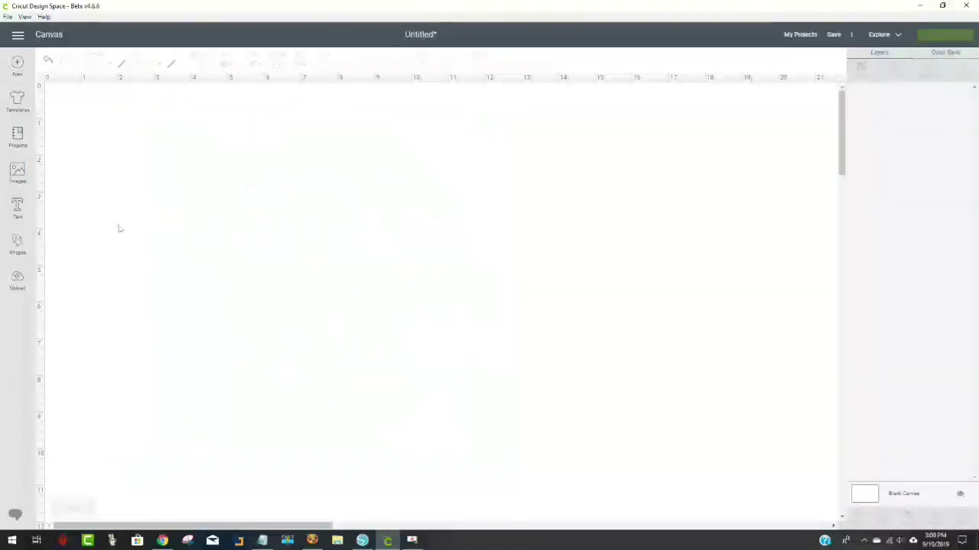
Try out the uploaded JACKSONS CAKES2 image on the canvas at about 10.89 inches wide, and delete it.
click(18, 281)
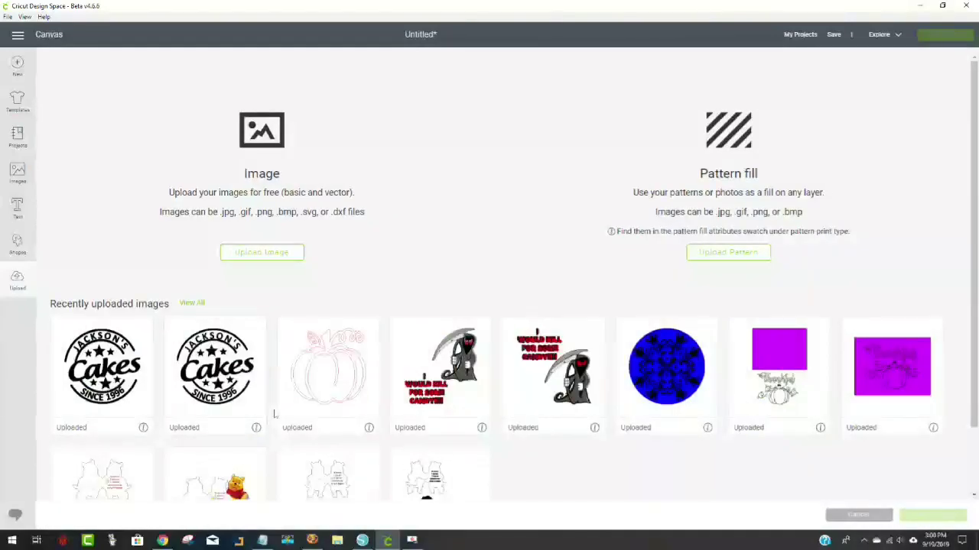
click(237, 397)
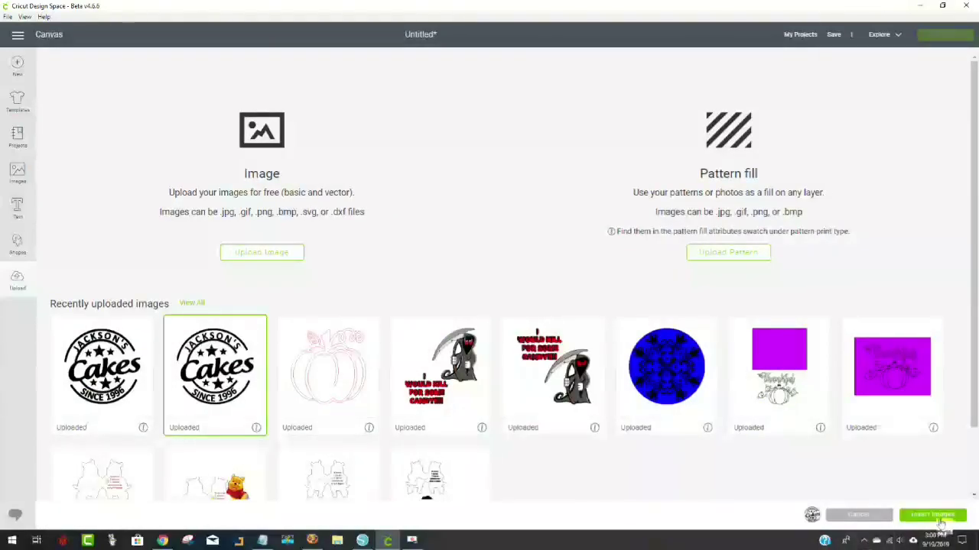
click(932, 516)
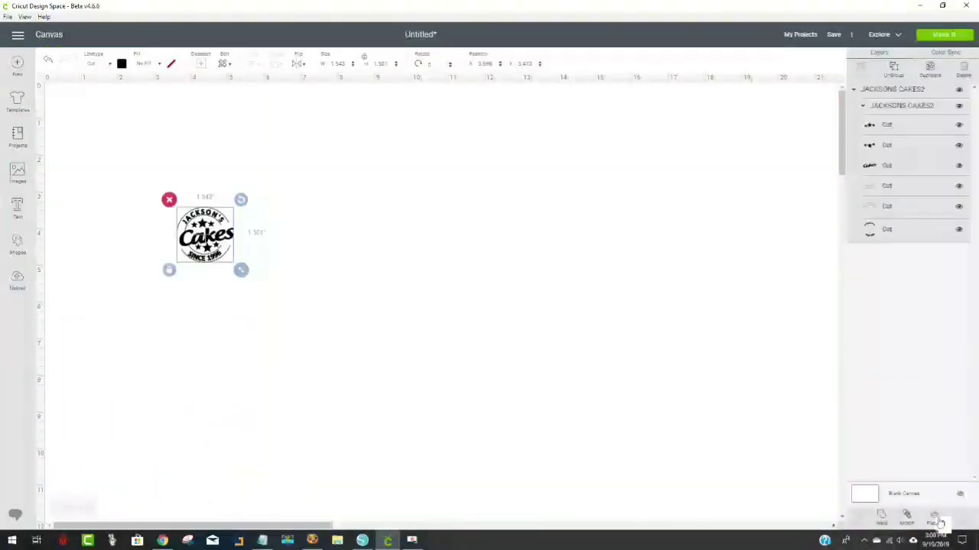
drag(246, 276, 628, 539)
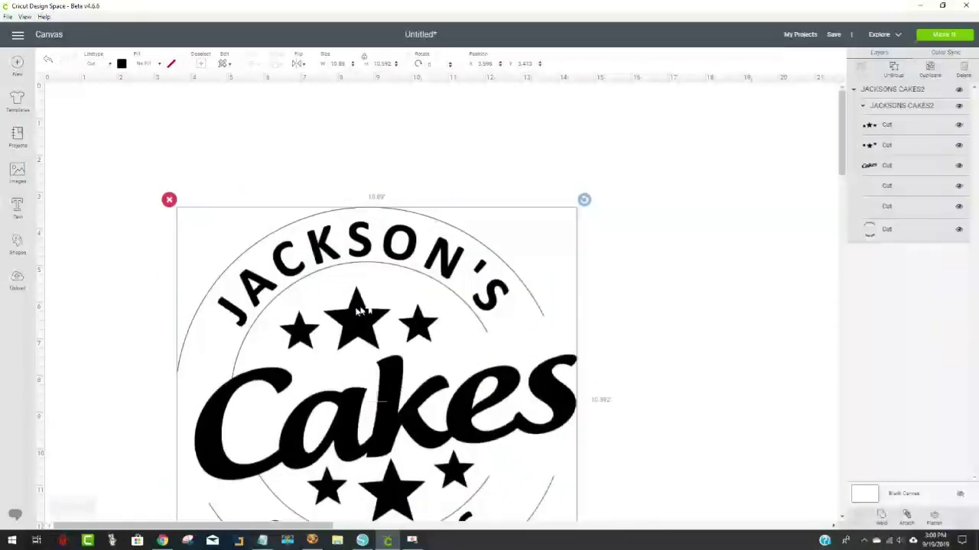
drag(357, 317, 304, 218)
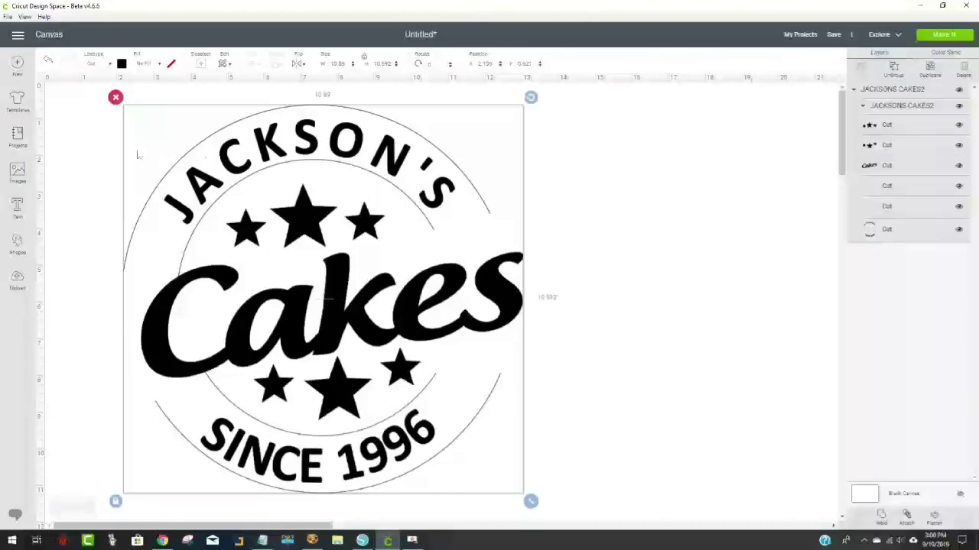
click(116, 97)
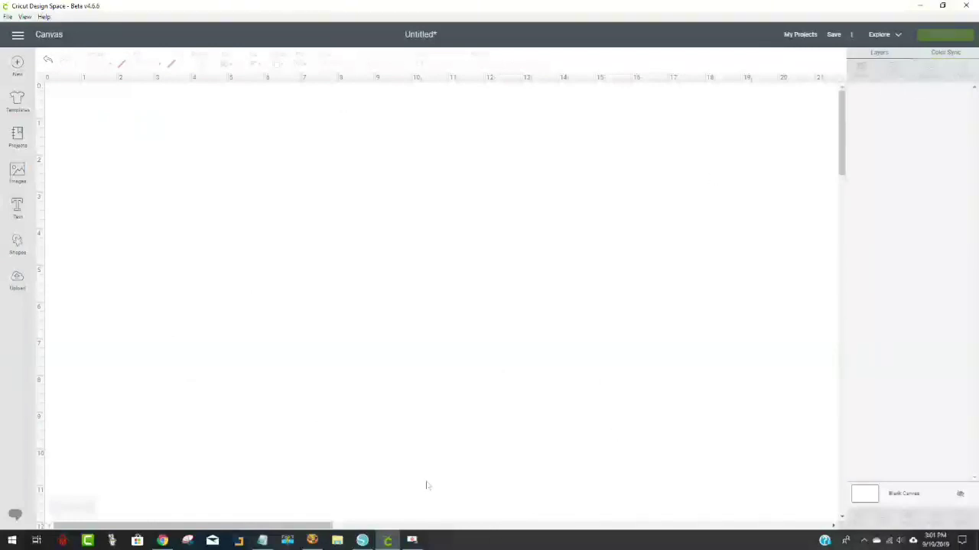
Switch back to Silhouette Studio and move the finished logo slightly down and right, away from the page corner.
click(363, 540)
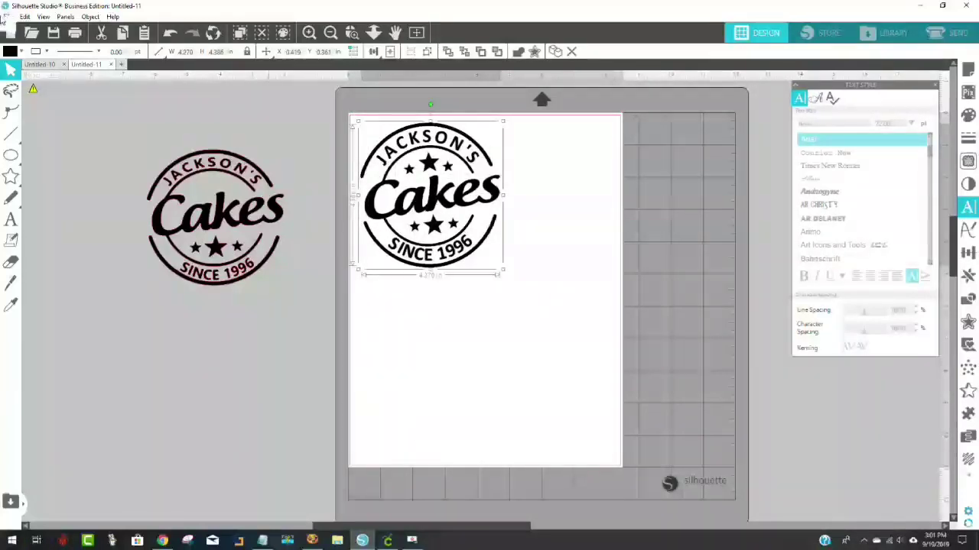
click(8, 17)
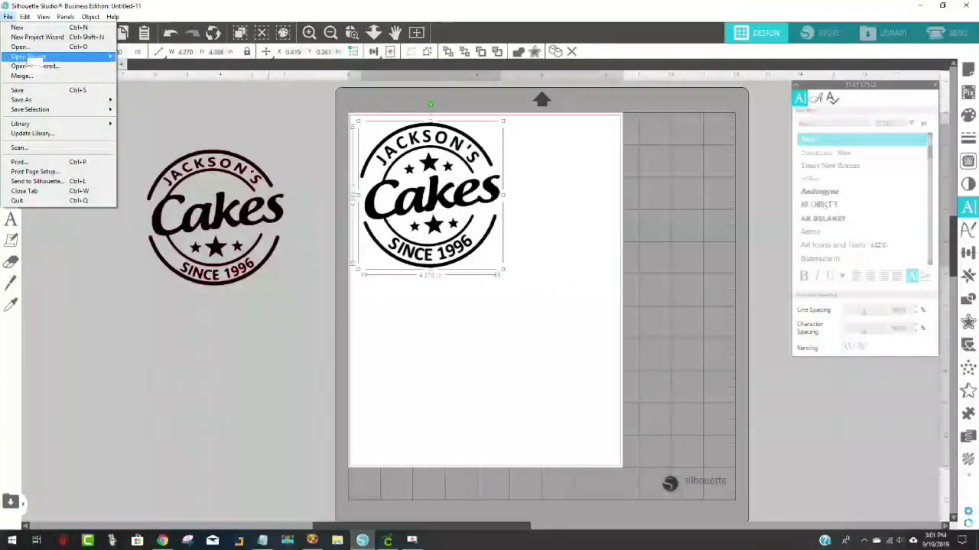
click(519, 312)
drag(534, 298, 352, 116)
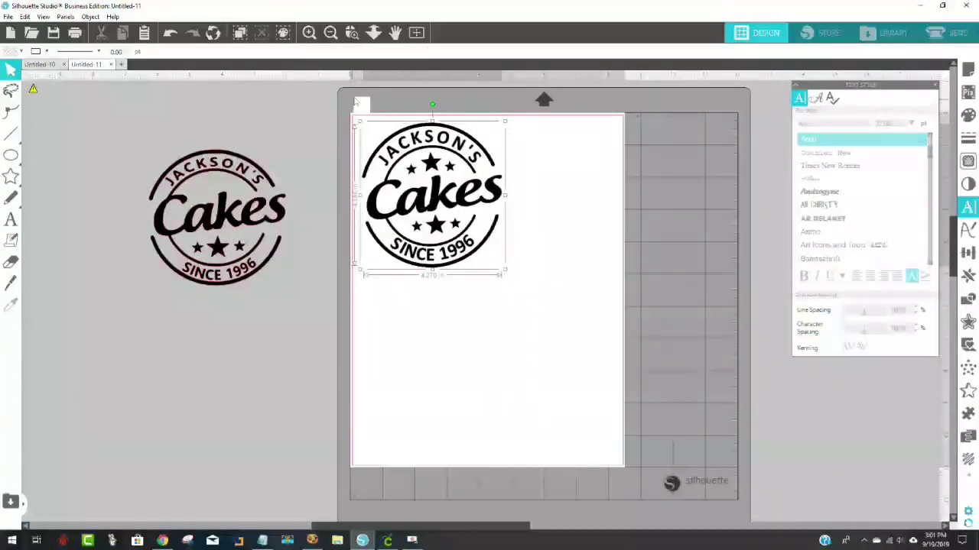
drag(410, 157, 426, 192)
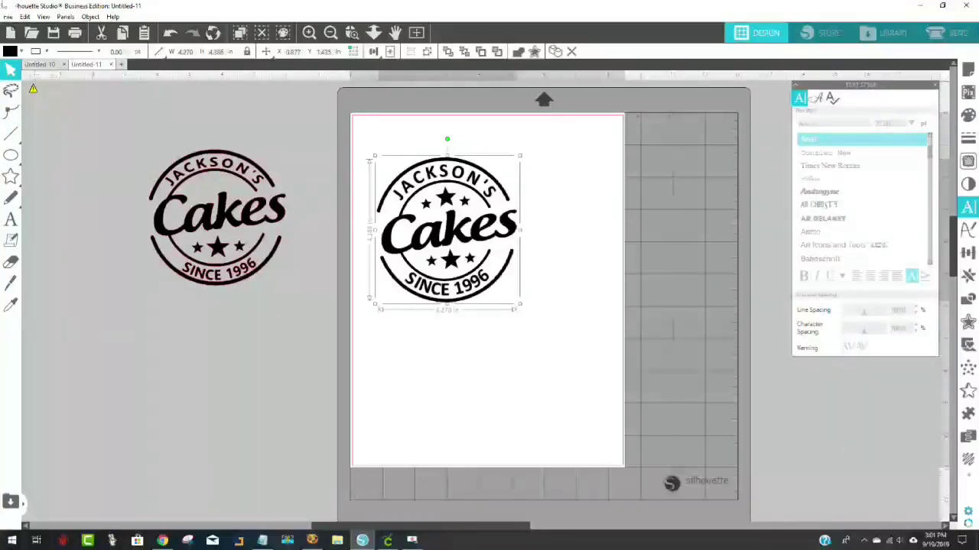
Export the selected logo to Downloads as a JPEG, replacing the existing JACKSONS CAKES PRINT THEN CUT FOR CRICUT file.
click(7, 16)
mouse_move(47, 112)
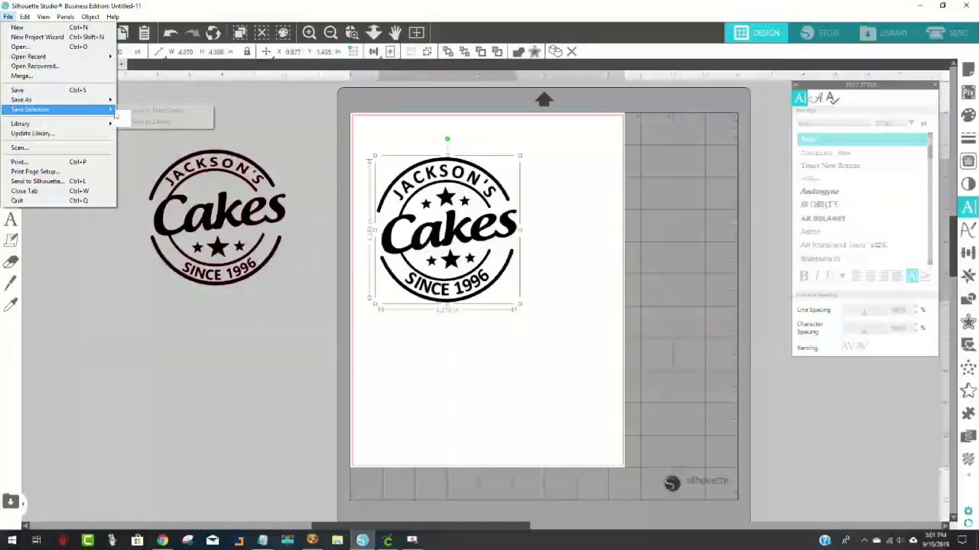
click(167, 111)
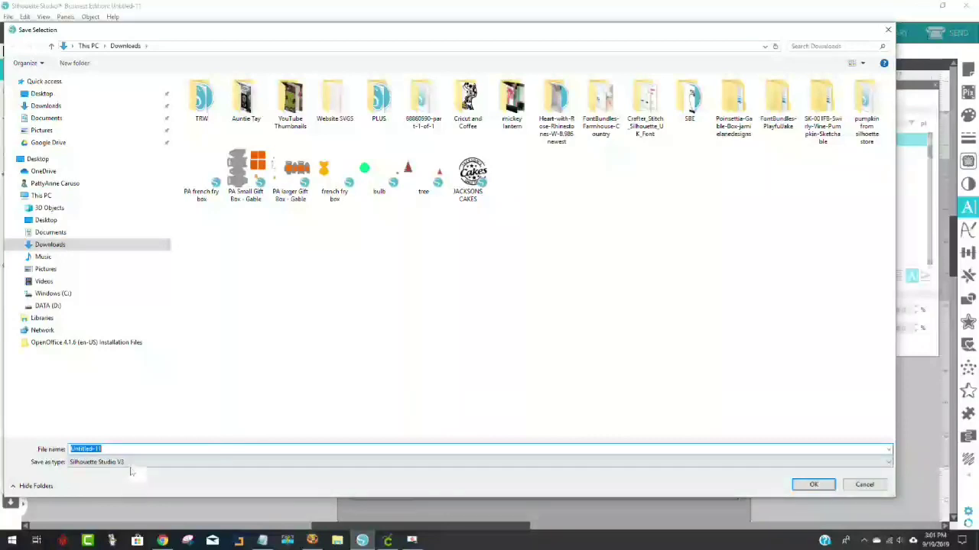
click(130, 465)
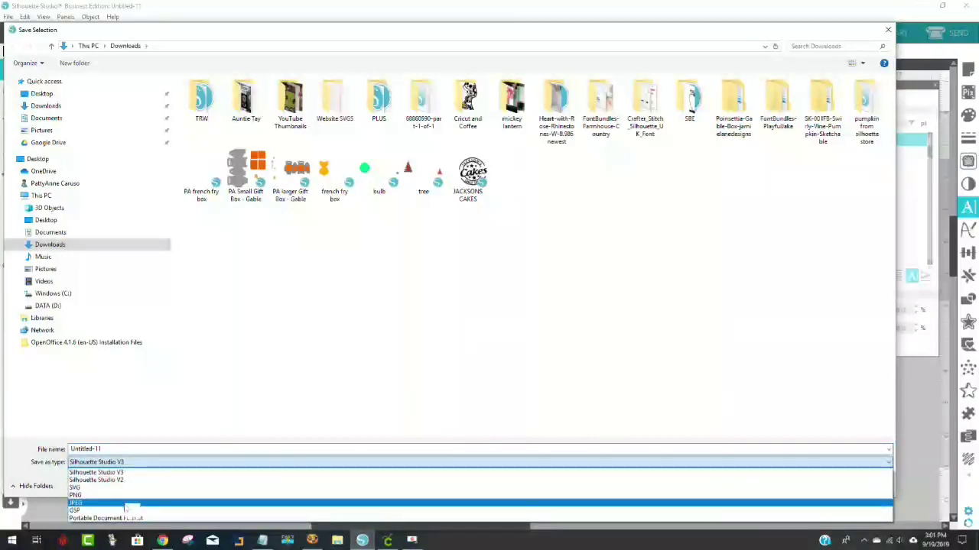
click(124, 504)
click(426, 342)
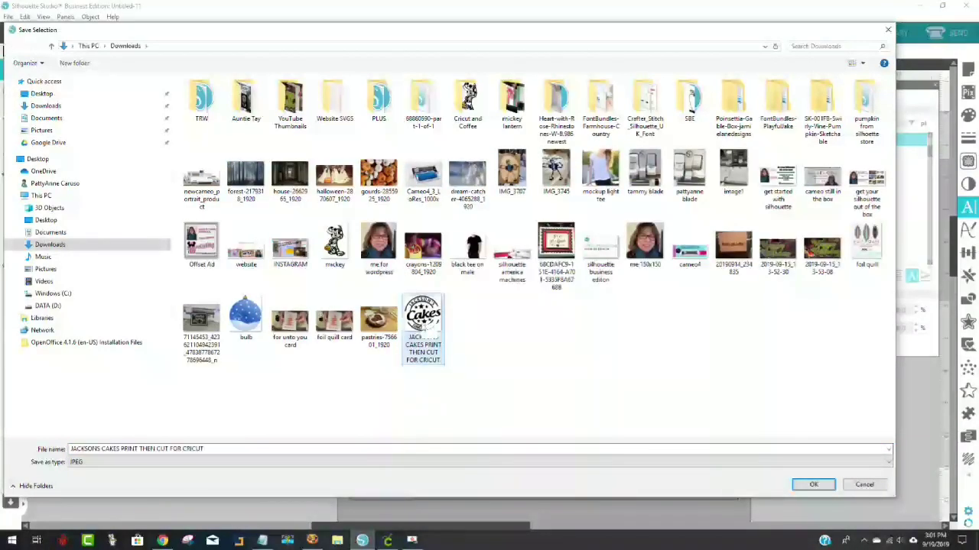
click(163, 451)
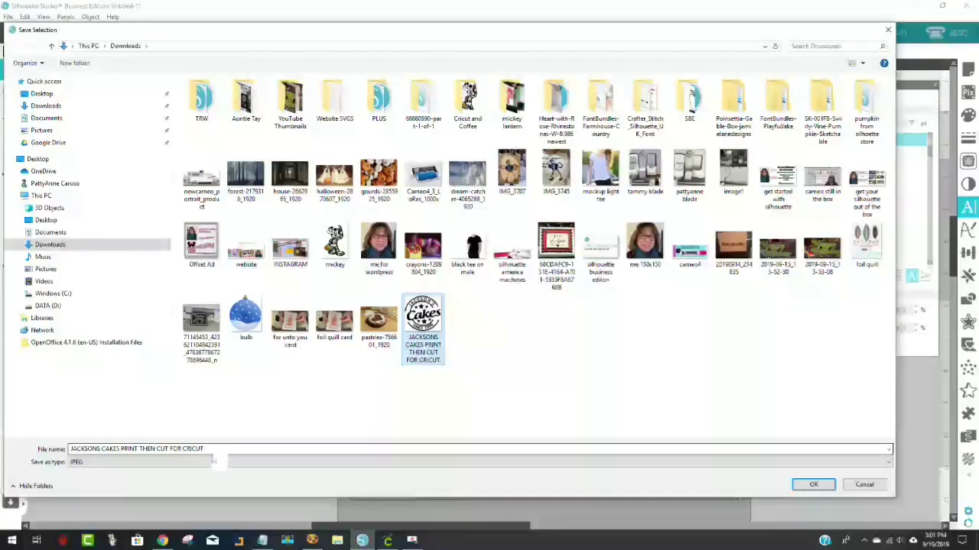
click(813, 484)
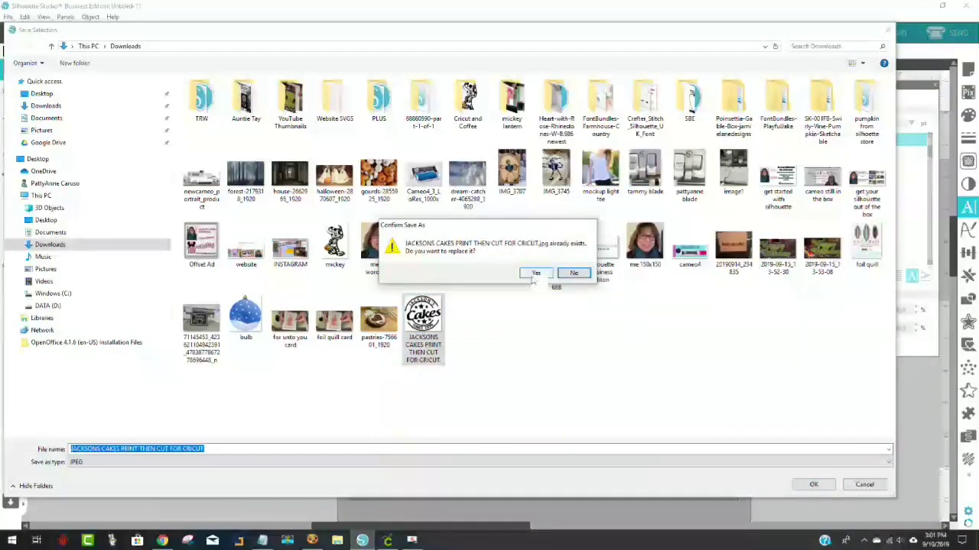
click(536, 274)
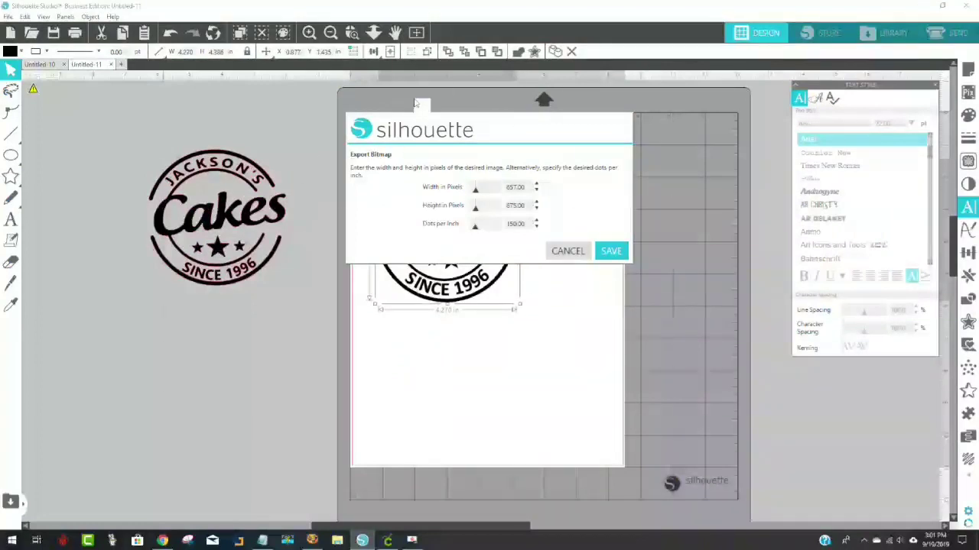
click(613, 258)
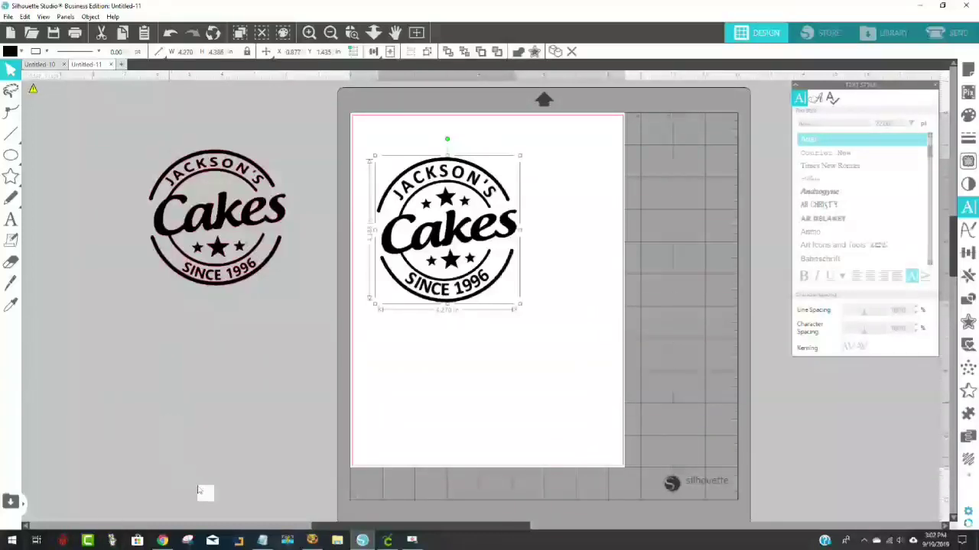
Switch to Cricut Design Space and upload the JACKSONS CAKES PRINT THEN CUT FOR CRICUT image from Downloads.
click(387, 541)
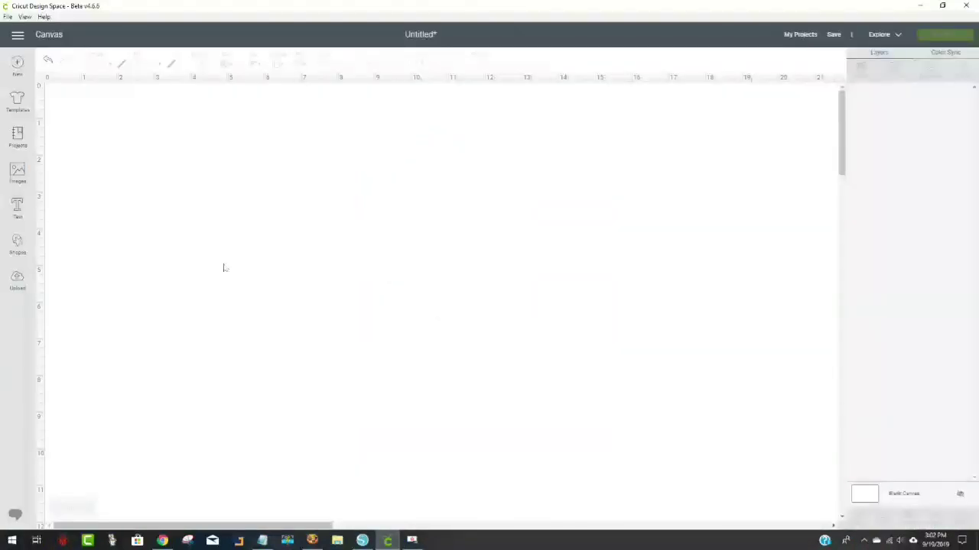
click(17, 281)
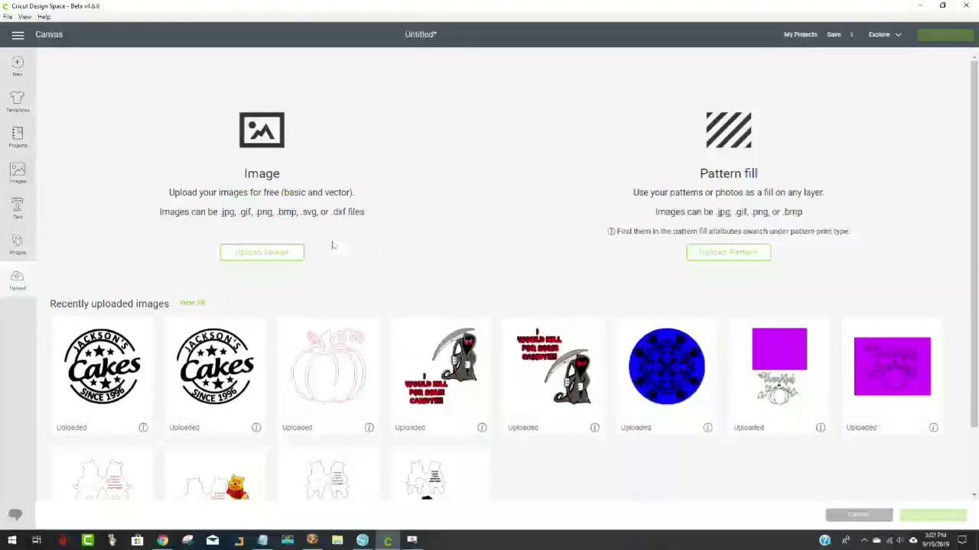
click(263, 253)
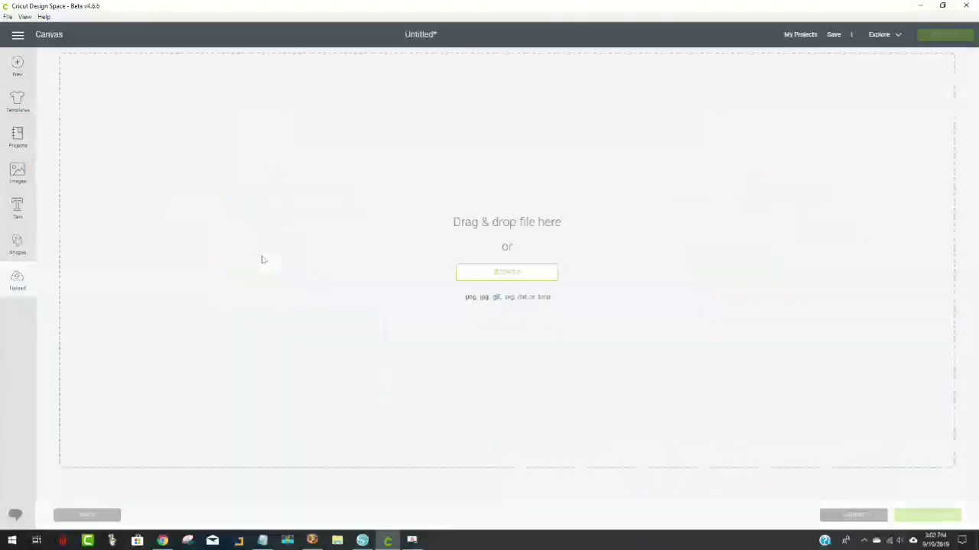
click(506, 274)
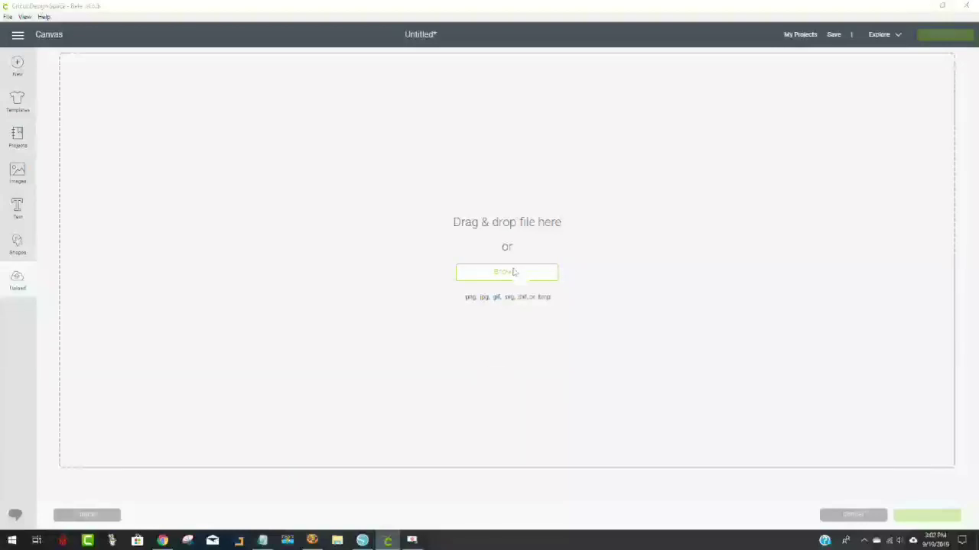
scroll(480, 85, down, 10)
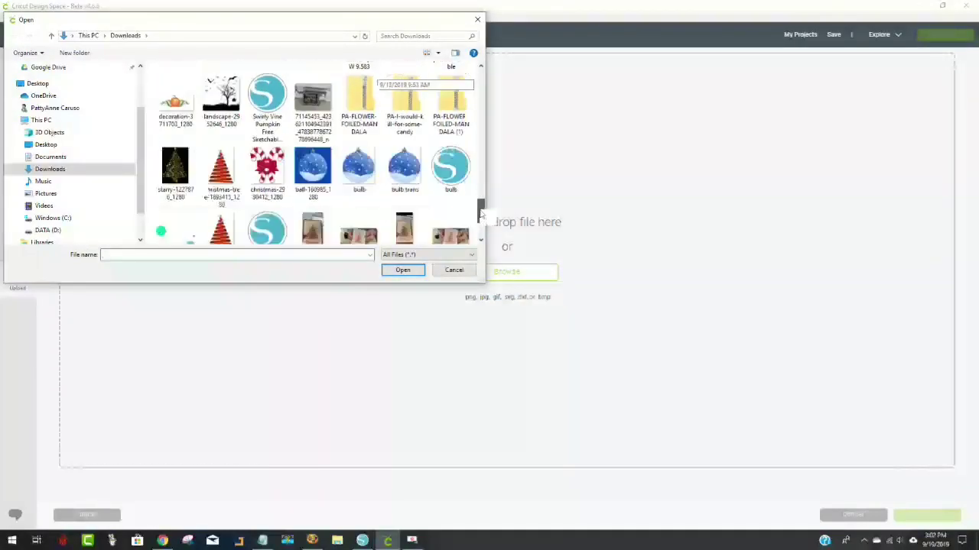
scroll(481, 88, up, 10)
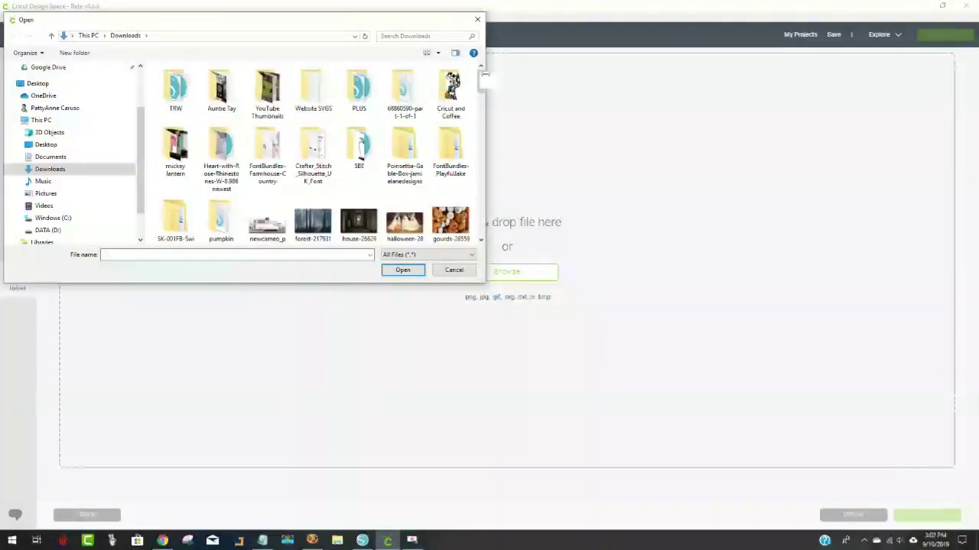
drag(480, 81, 494, 243)
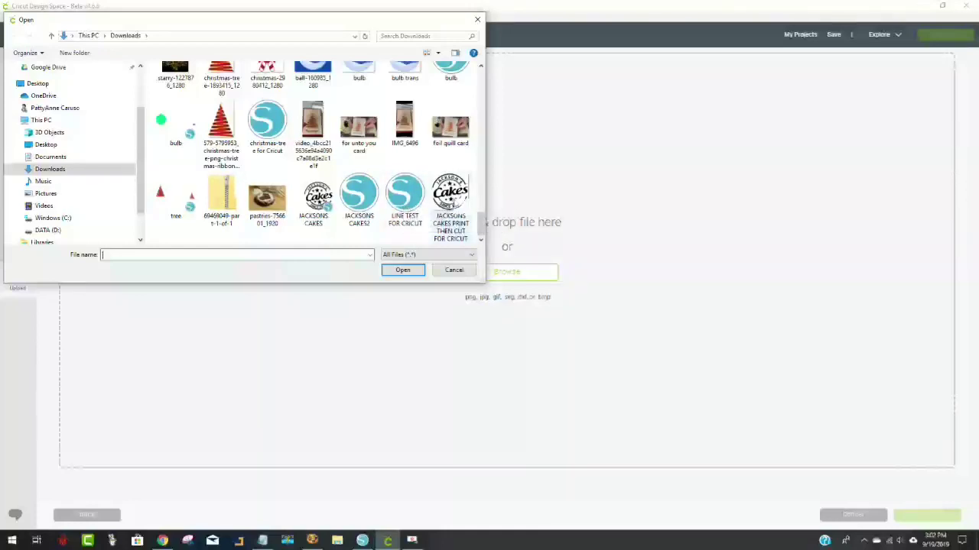
click(452, 195)
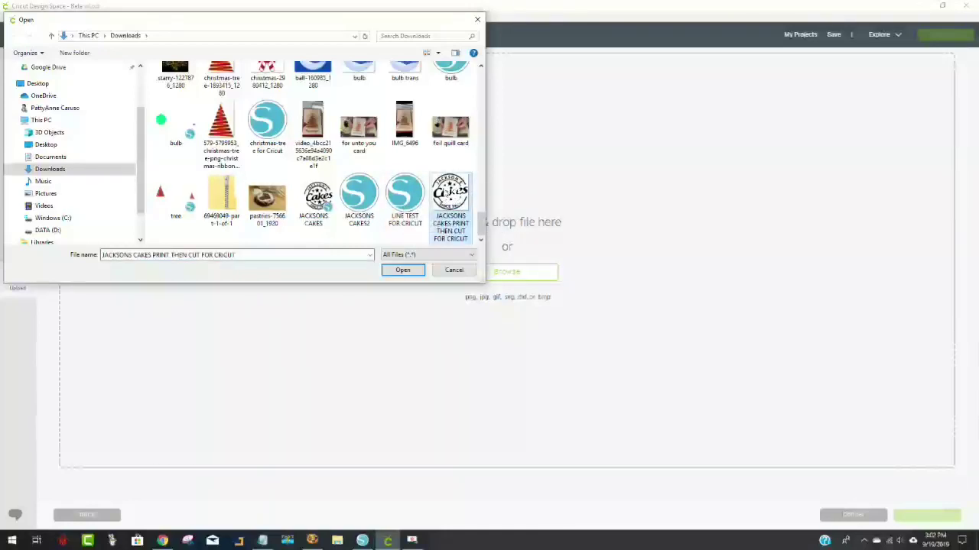
click(402, 270)
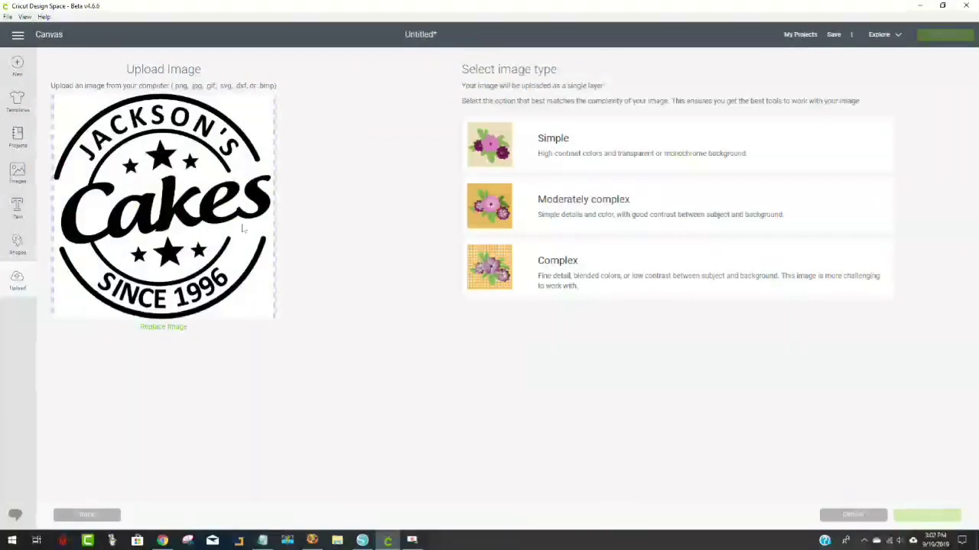
Set the uploaded image's type to Complex and erase its white background, including the outer corner and the areas enclosed by letters.
click(577, 278)
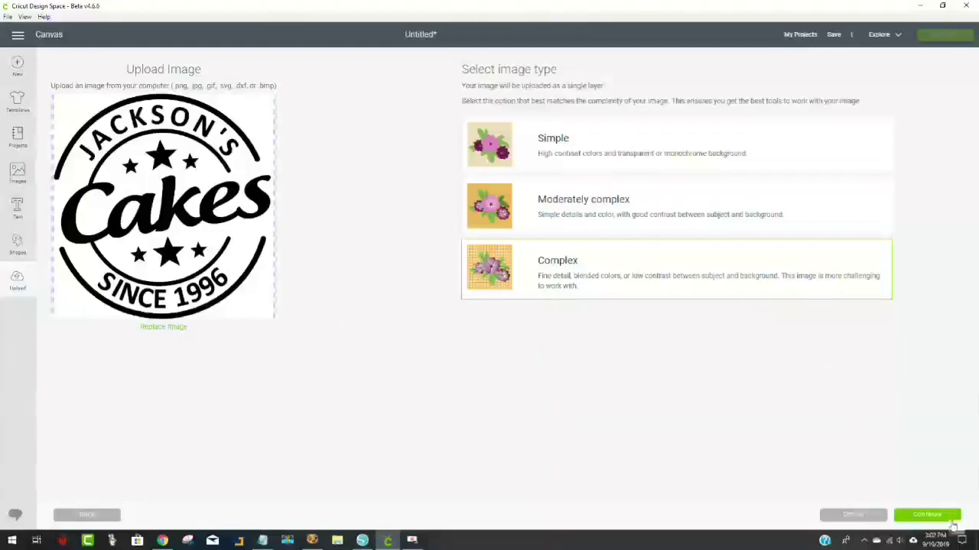
click(926, 514)
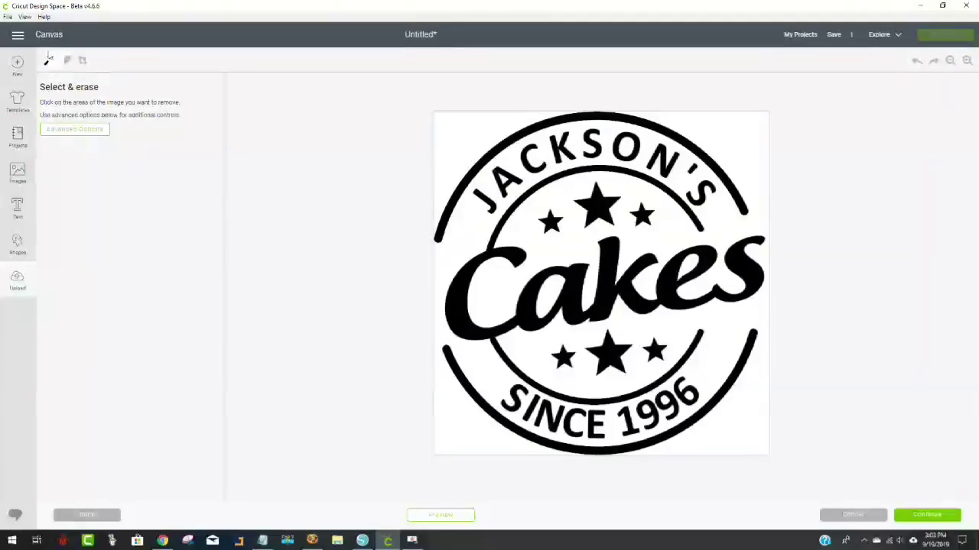
click(525, 223)
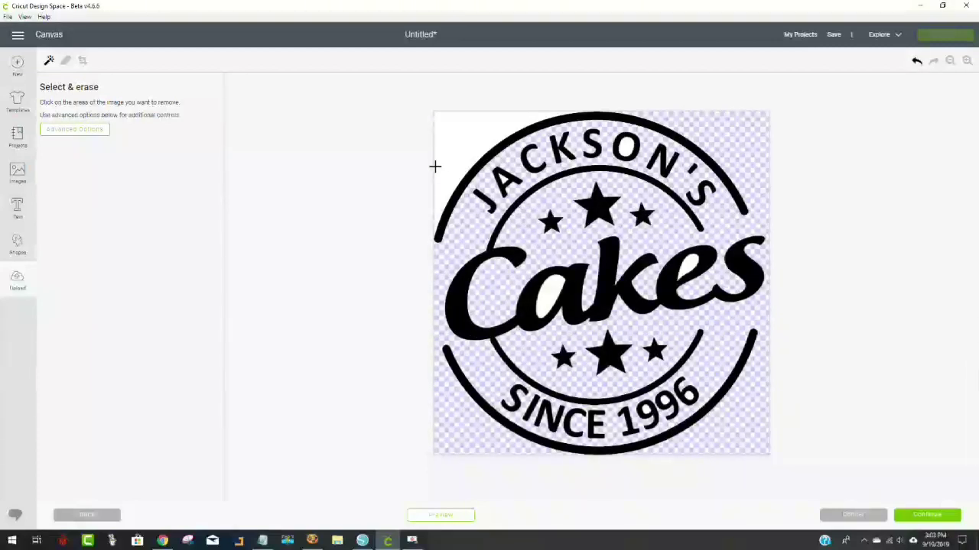
click(459, 145)
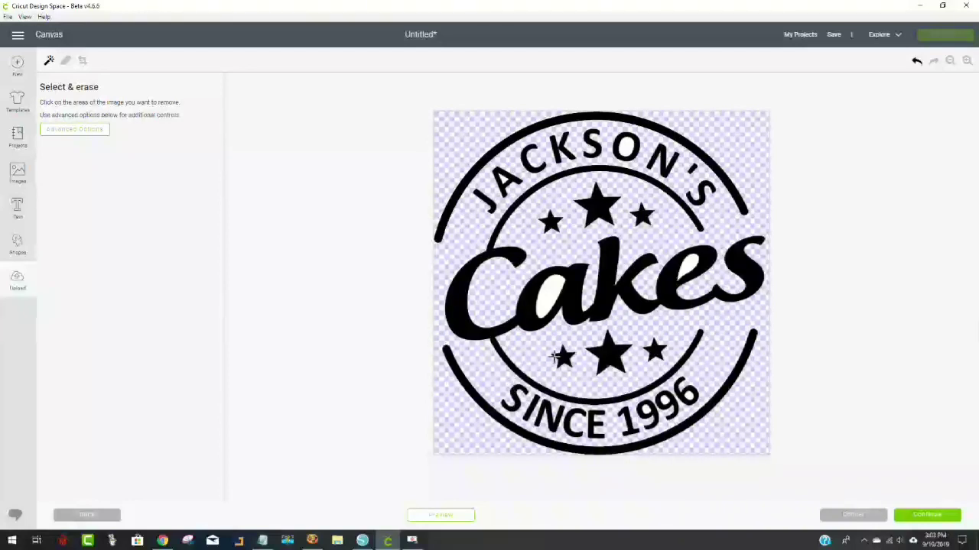
click(548, 296)
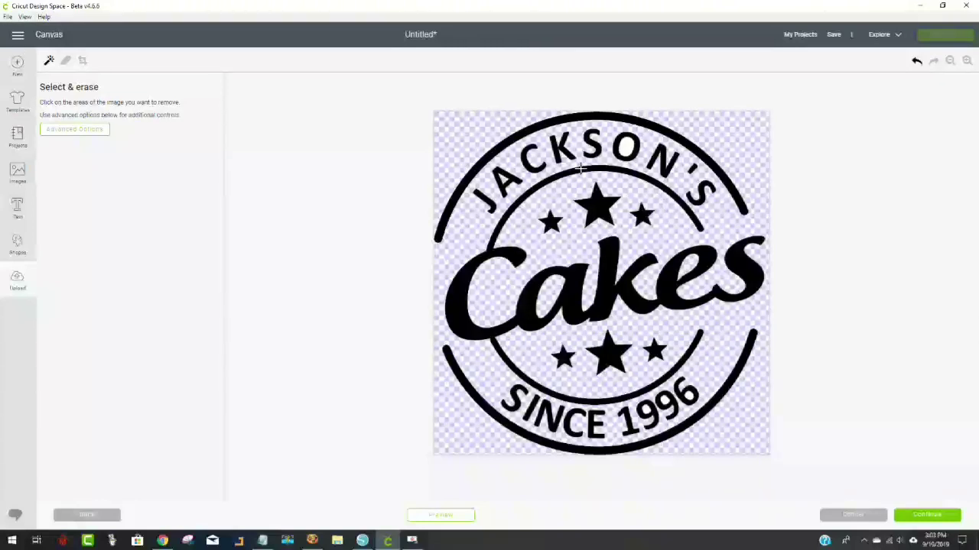
Save the cleaned logo as a Print Then Cut image and insert it onto the canvas.
click(939, 515)
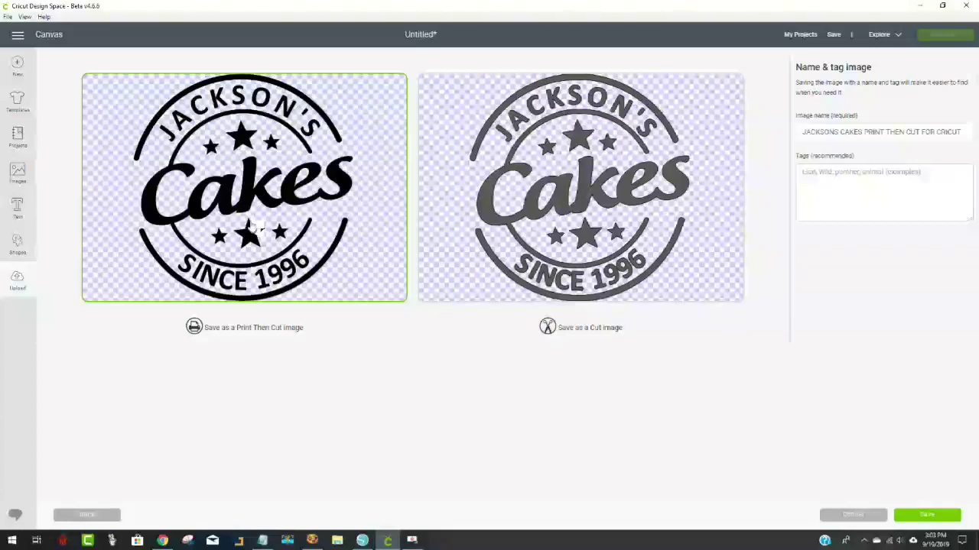
click(918, 516)
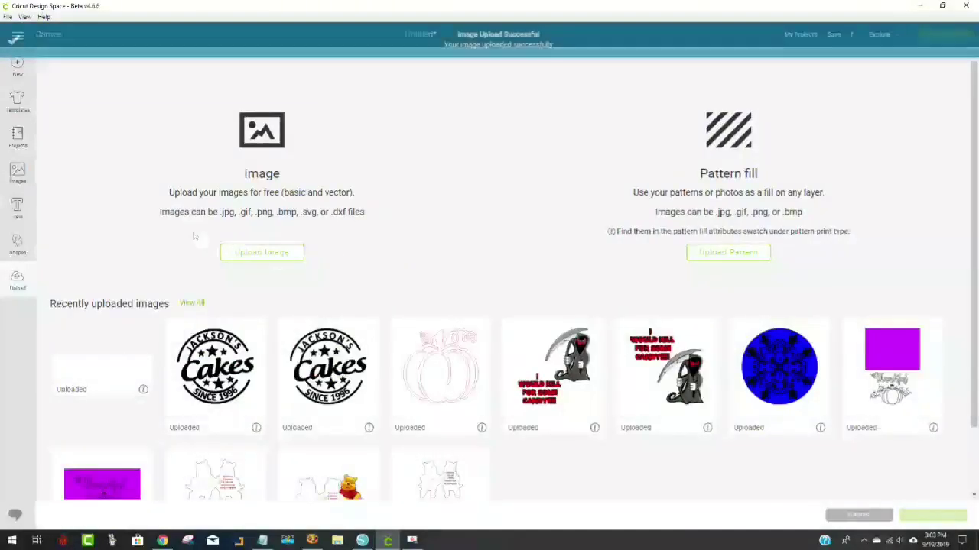
click(114, 365)
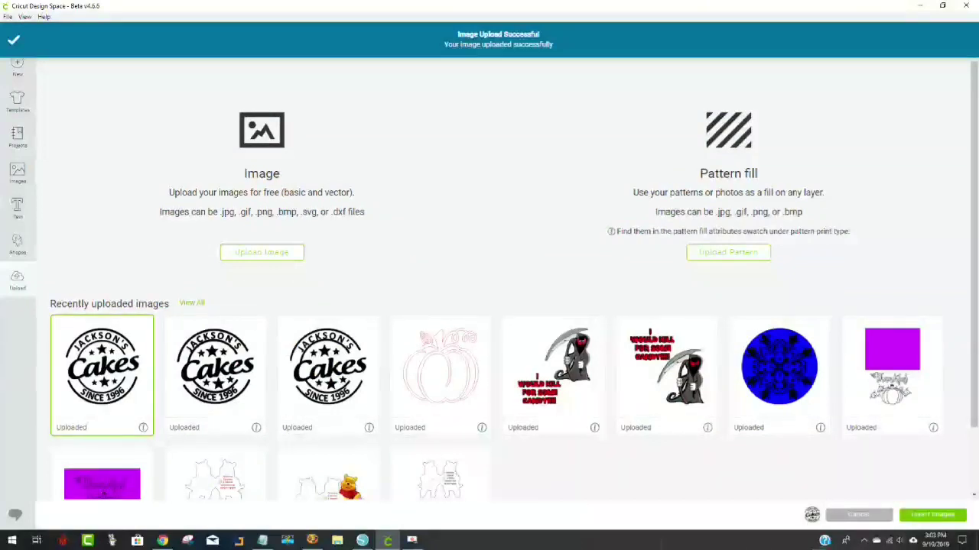
click(936, 516)
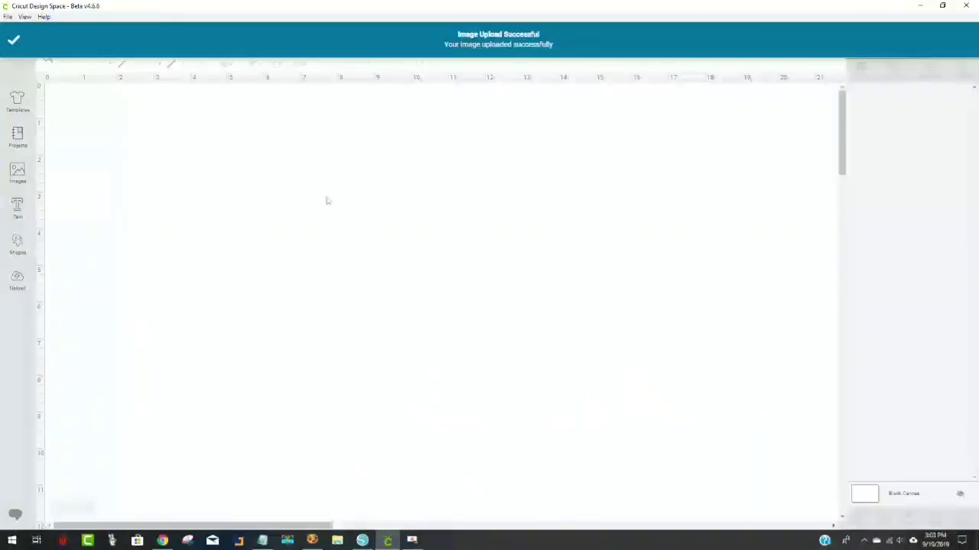
Move the logo to about X 2.972, Y 0.723 on the canvas and change its fill from Print to No Fill.
drag(425, 305, 405, 203)
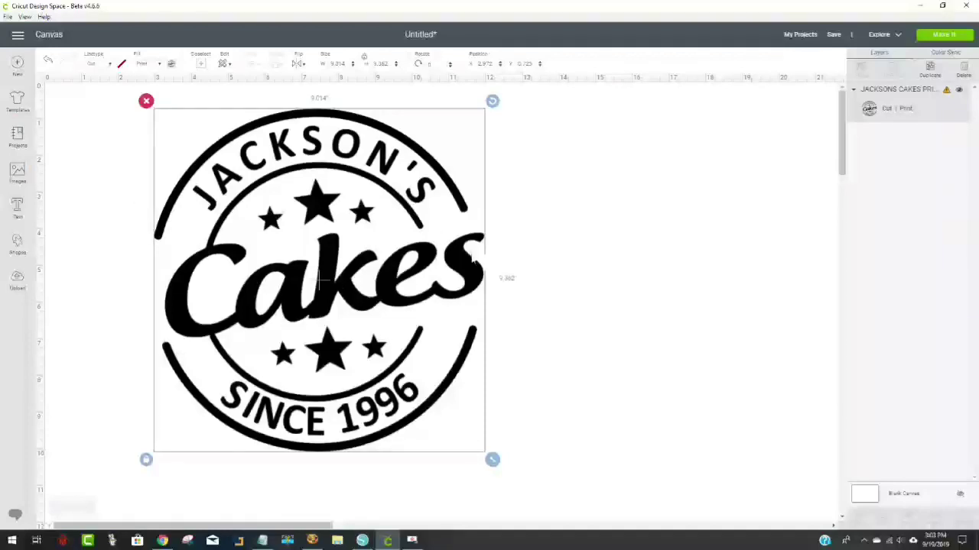
click(159, 64)
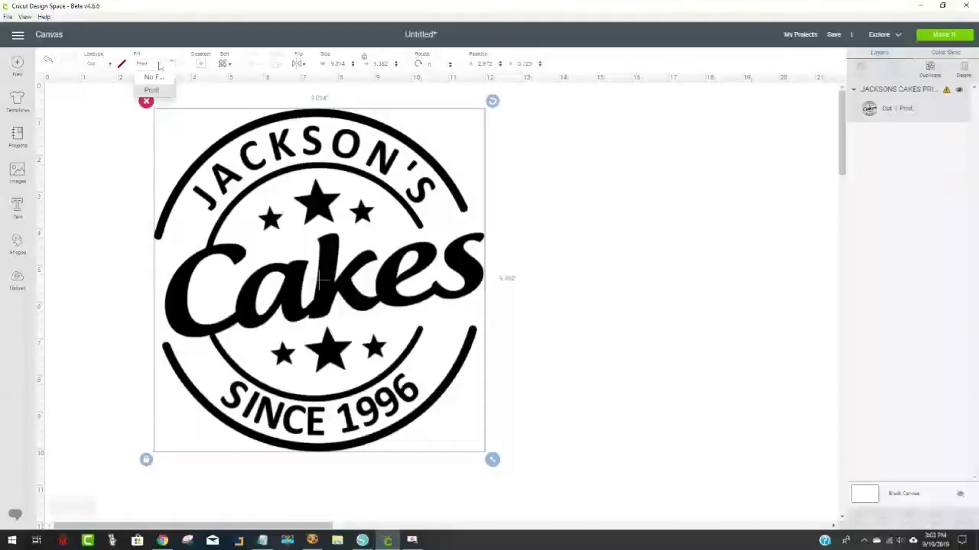
click(163, 82)
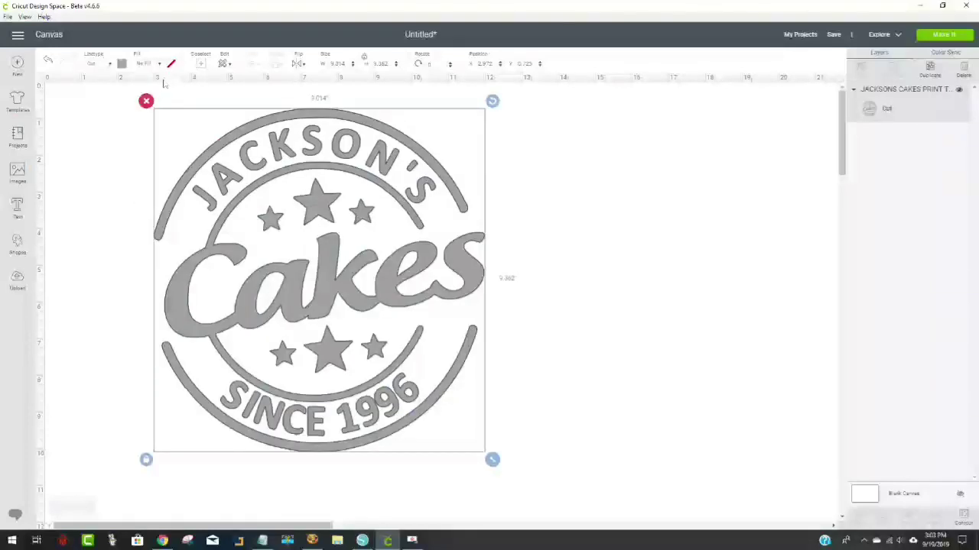
Scale the cut logo down proportionally to about 6.379 inches wide.
click(539, 346)
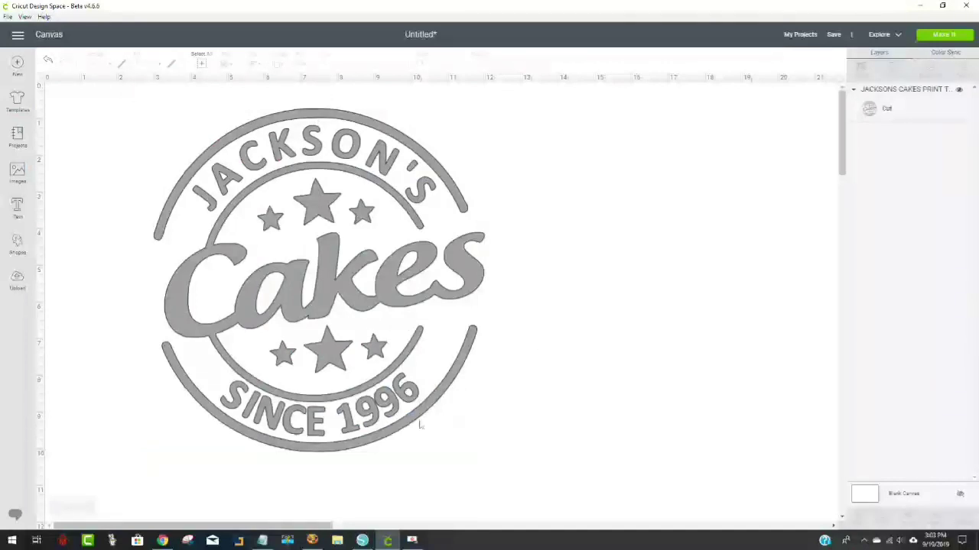
click(448, 397)
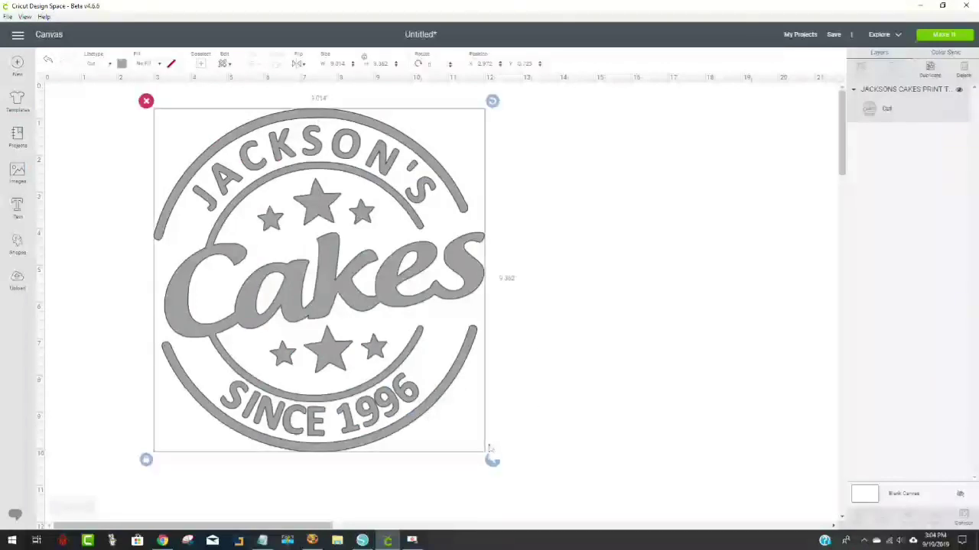
drag(492, 461, 420, 363)
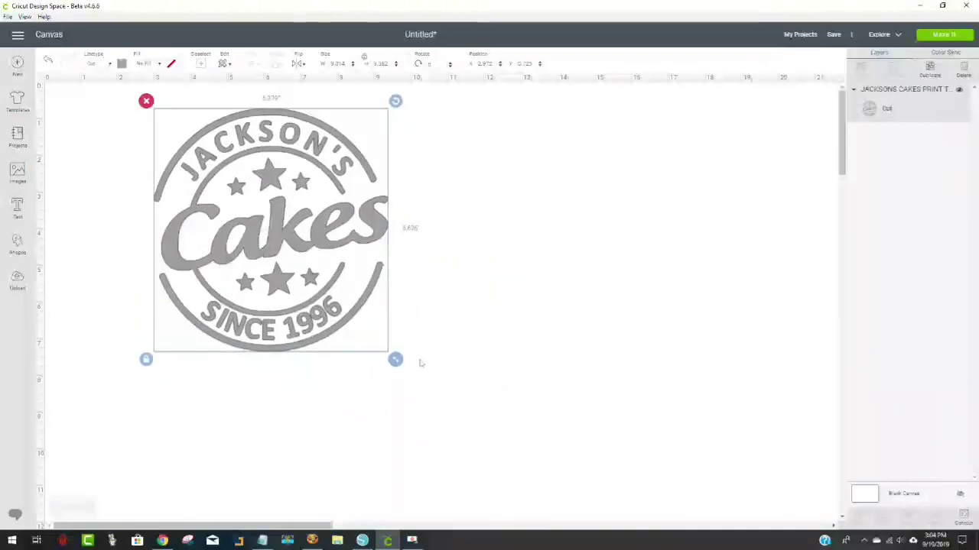
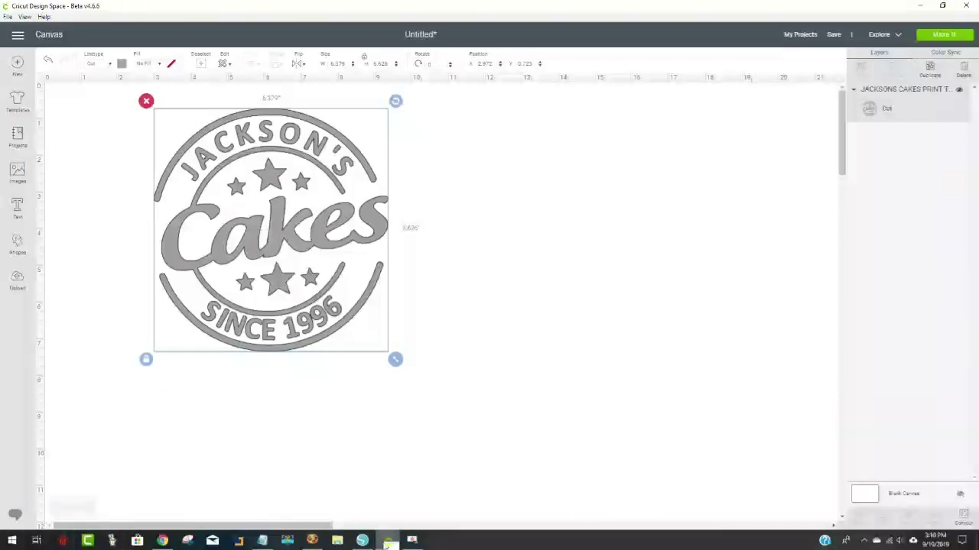
Switch back to Silhouette Studio and move the logo on the page slightly up and right.
click(361, 540)
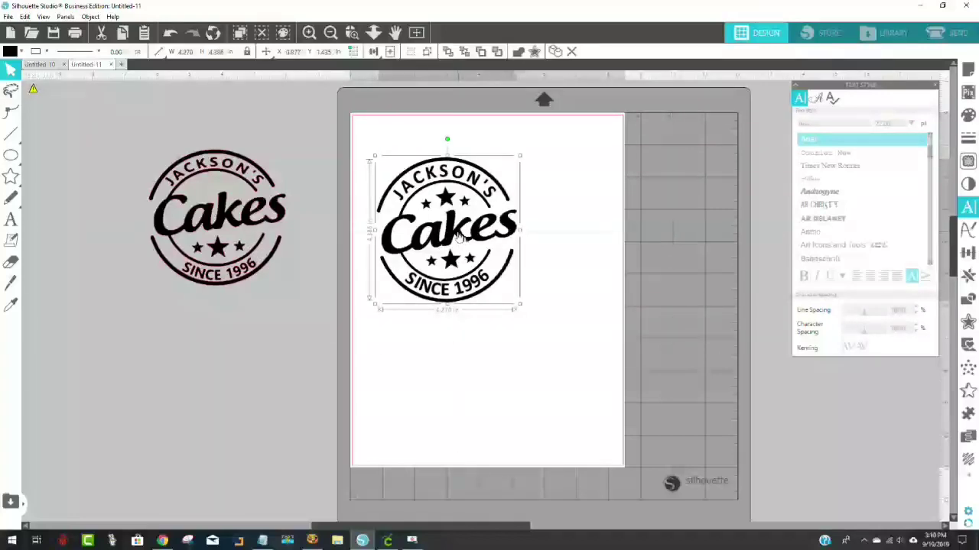
mouse_move(458, 236)
mouse_down()
mouse_move(505, 251)
mouse_move(465, 224)
mouse_up()
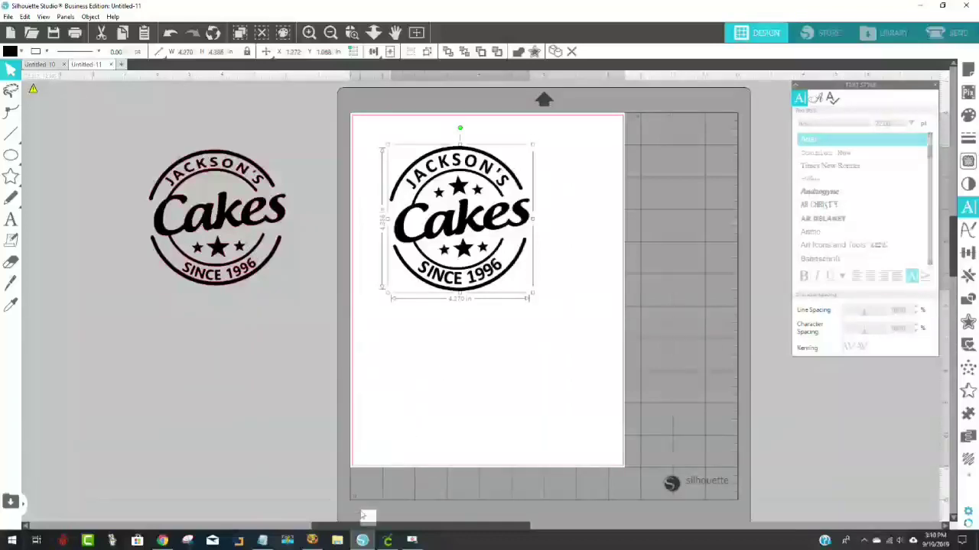
Move the cake-tin mockup photo slightly up and to the right within the work area beside the page.
drag(363, 526, 35, 479)
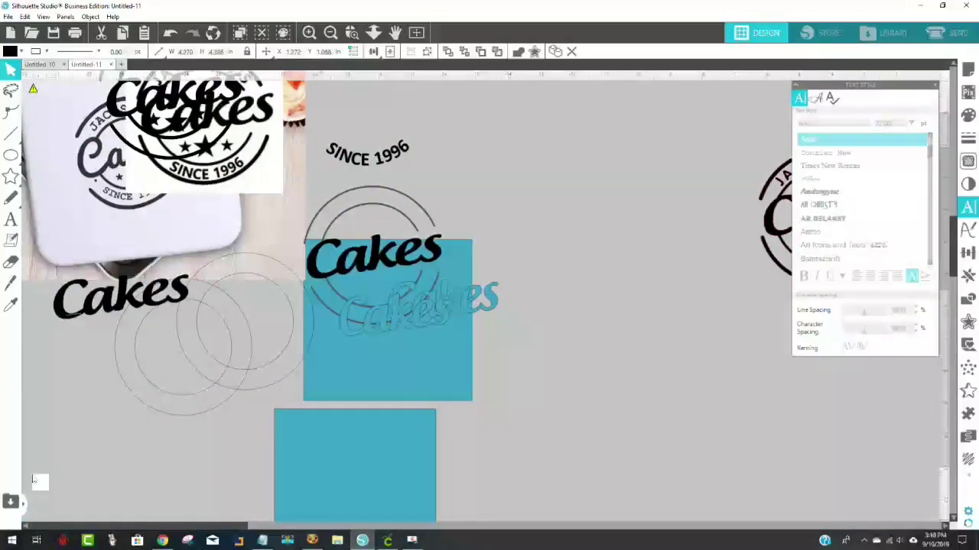
scroll(111, 398, up, 3)
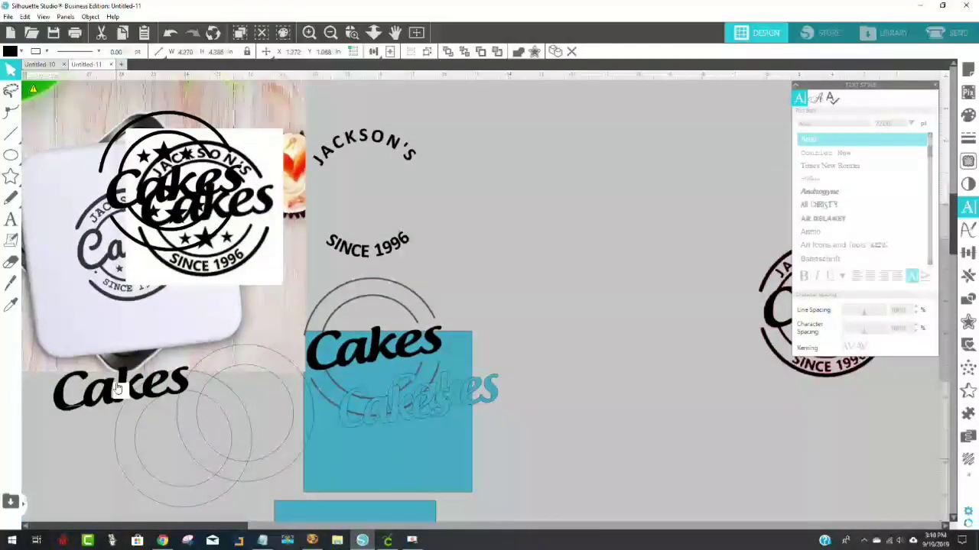
scroll(119, 390, up, 1)
drag(72, 344, 123, 277)
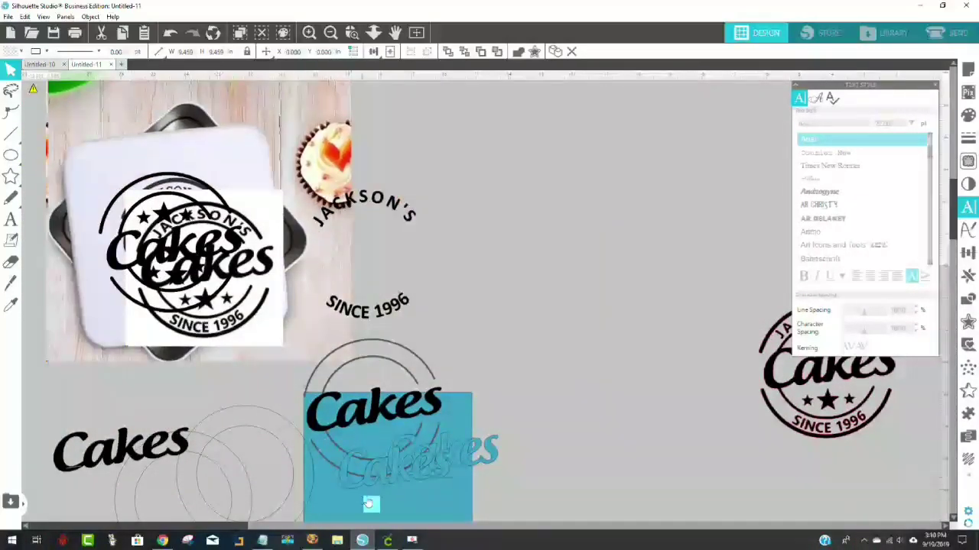
scroll(368, 500, up, 1)
scroll(368, 501, down, 1)
drag(214, 526, 502, 543)
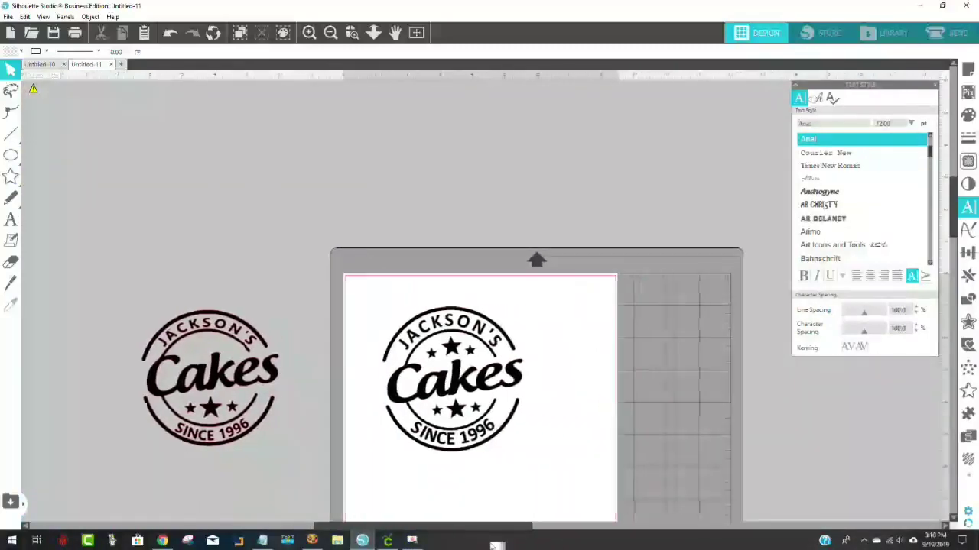
Move the Jackson's Cakes logo on the page slightly up and to the left.
click(443, 325)
drag(444, 324, 424, 317)
click(568, 328)
scroll(572, 323, down, 3)
scroll(569, 324, down, 1)
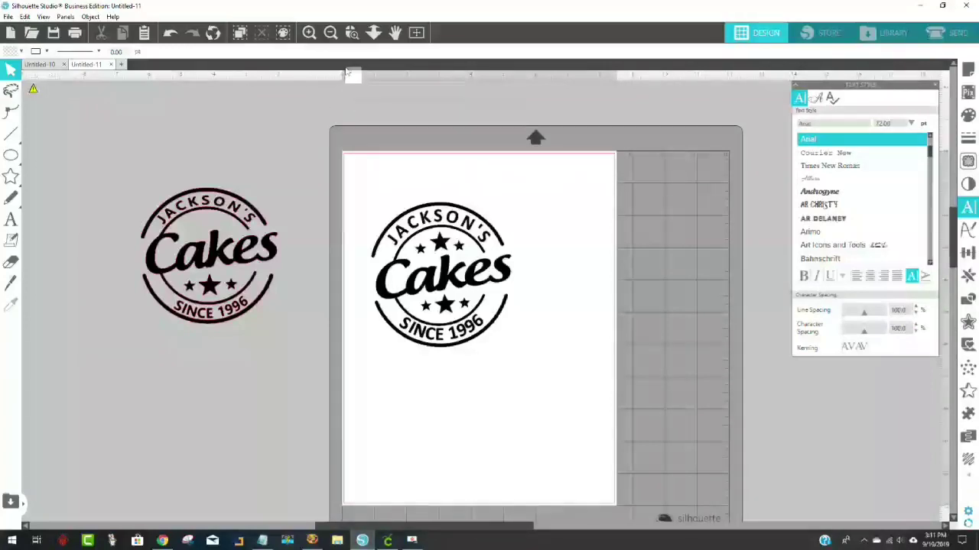
Release the compound path of the logo on the page and delete the logo.
click(351, 33)
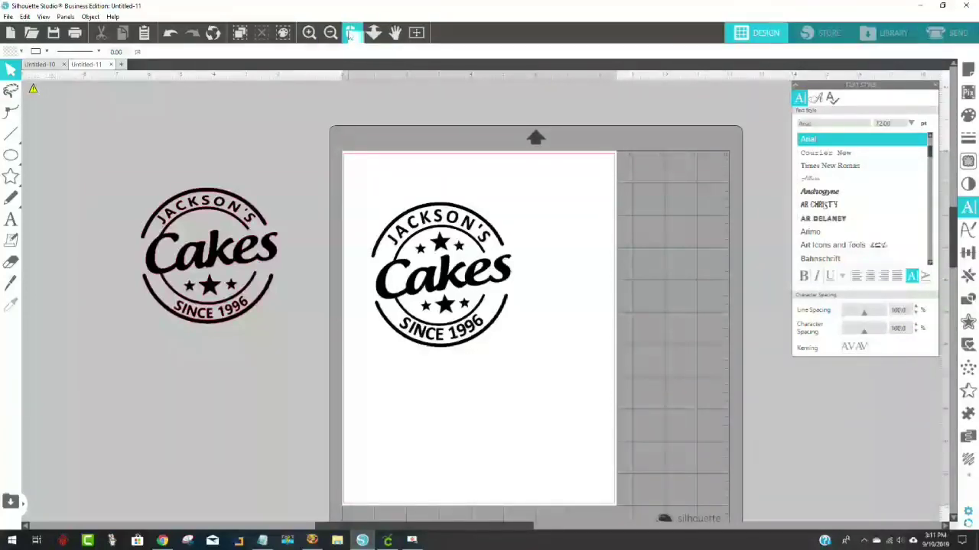
drag(508, 300, 538, 352)
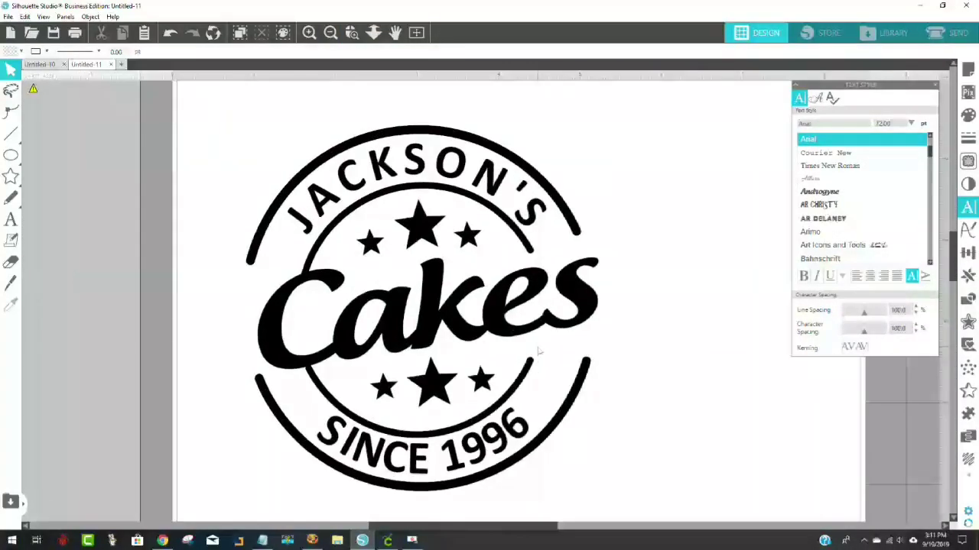
click(555, 212)
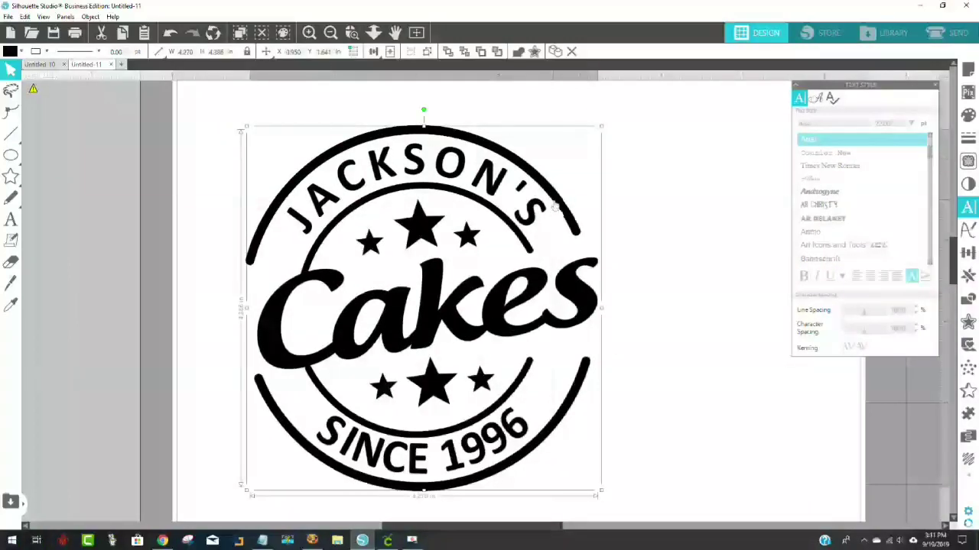
right_click(555, 205)
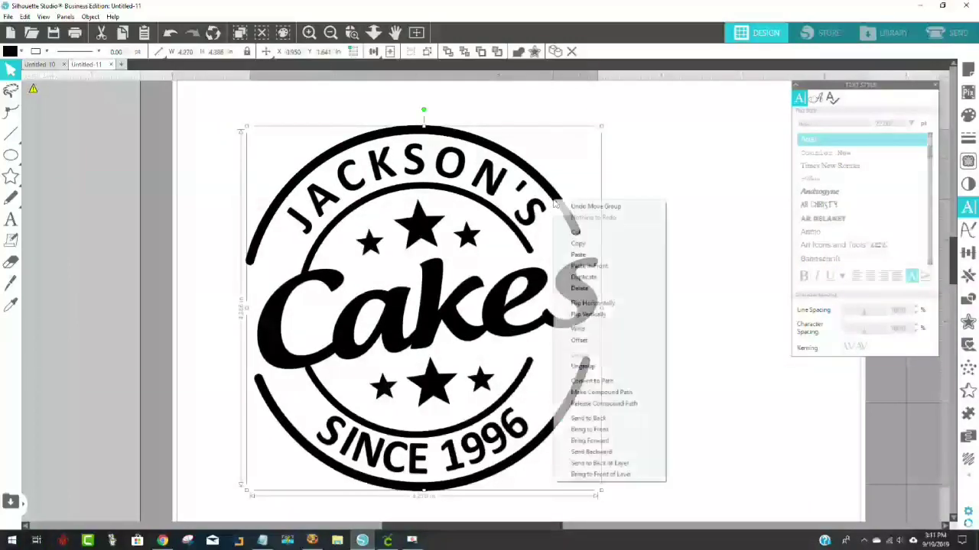
click(612, 368)
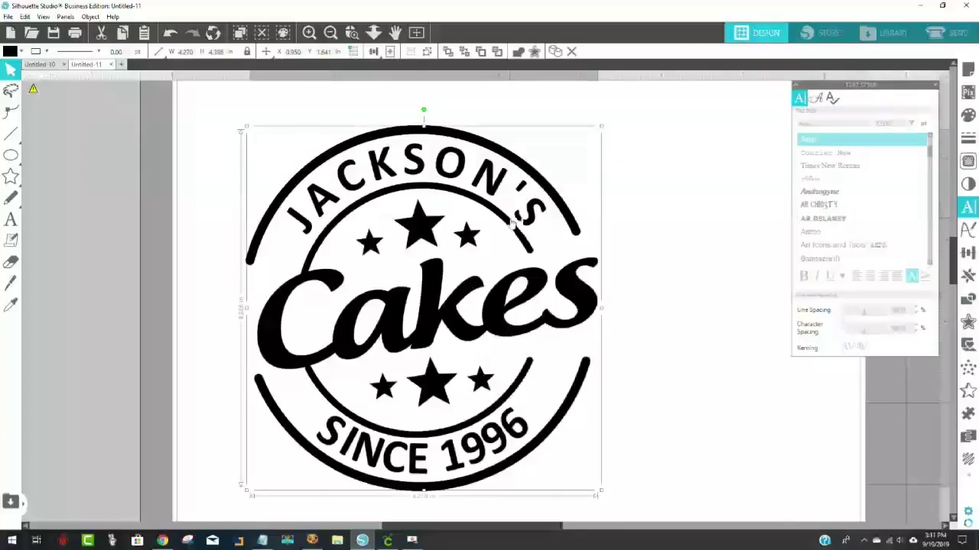
right_click(508, 223)
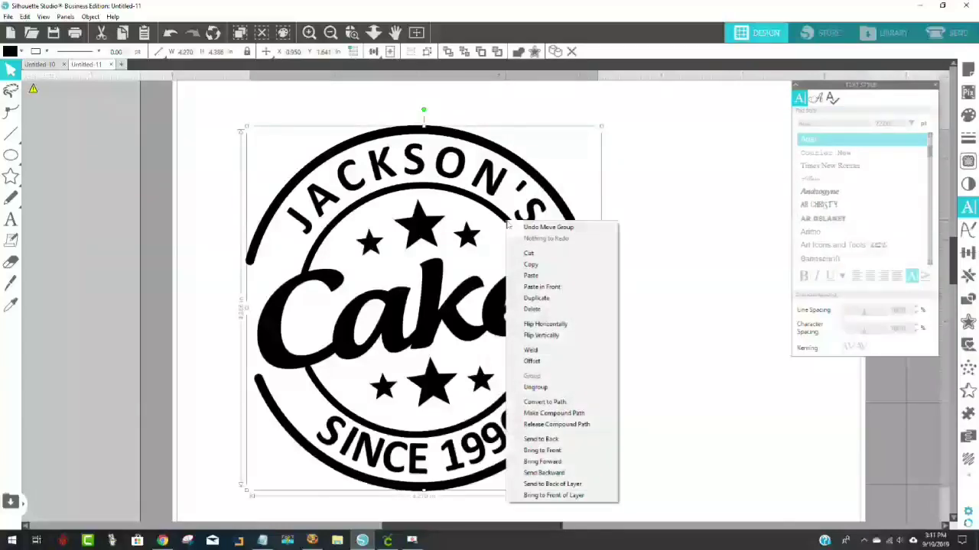
click(578, 425)
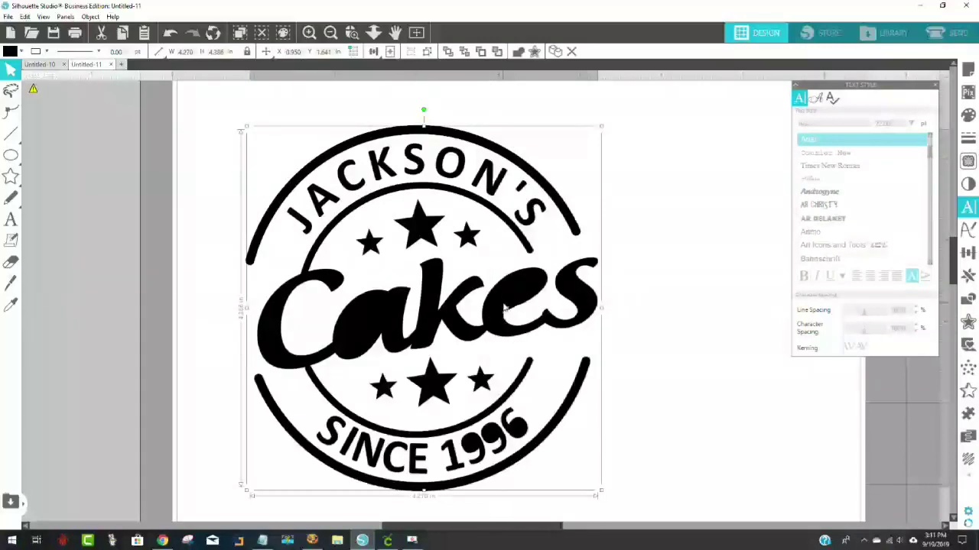
click(609, 351)
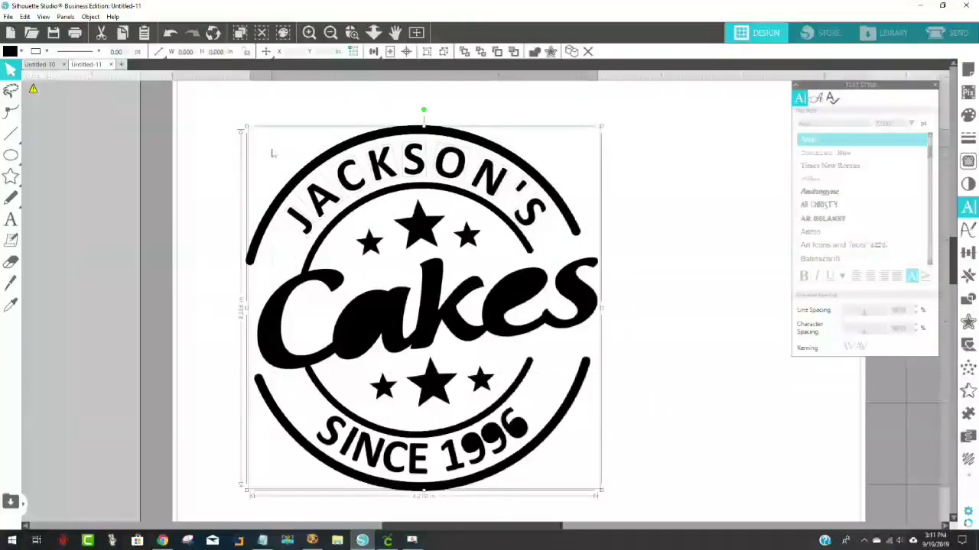
key(Delete)
Draw a seven-pointed star about 2.50 by 2.45 inches on the empty page.
click(25, 161)
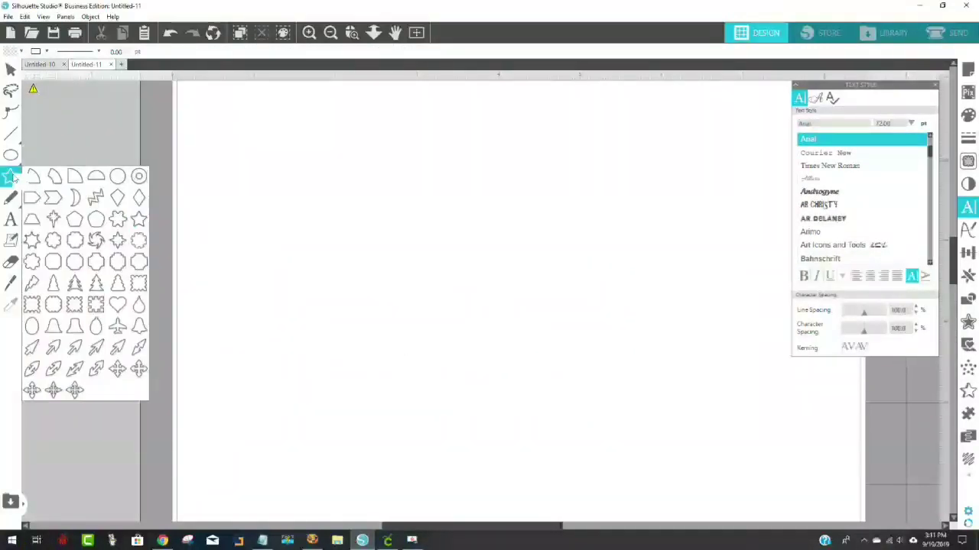
click(138, 219)
drag(330, 184, 411, 251)
drag(345, 200, 438, 249)
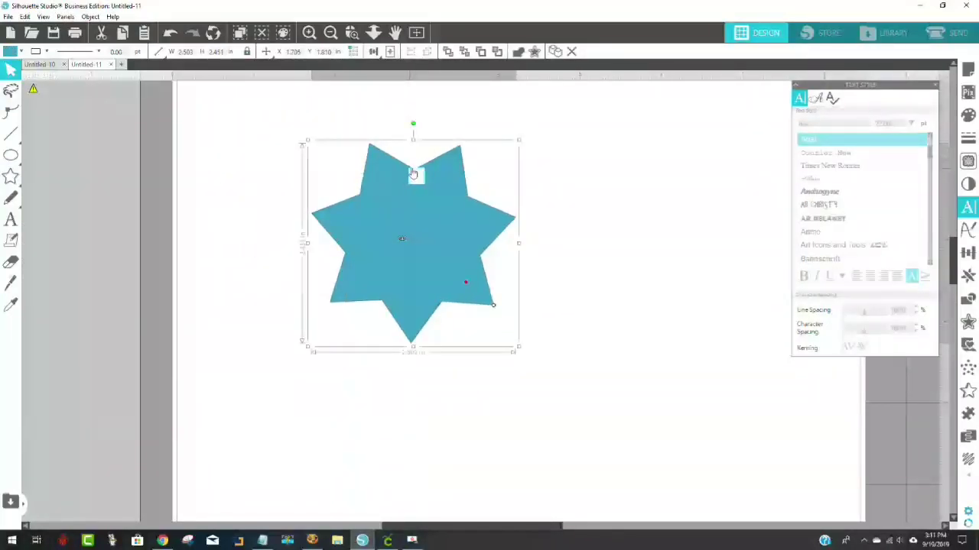
Convert the seven-pointed star to a path and fill it with light pink.
click(90, 16)
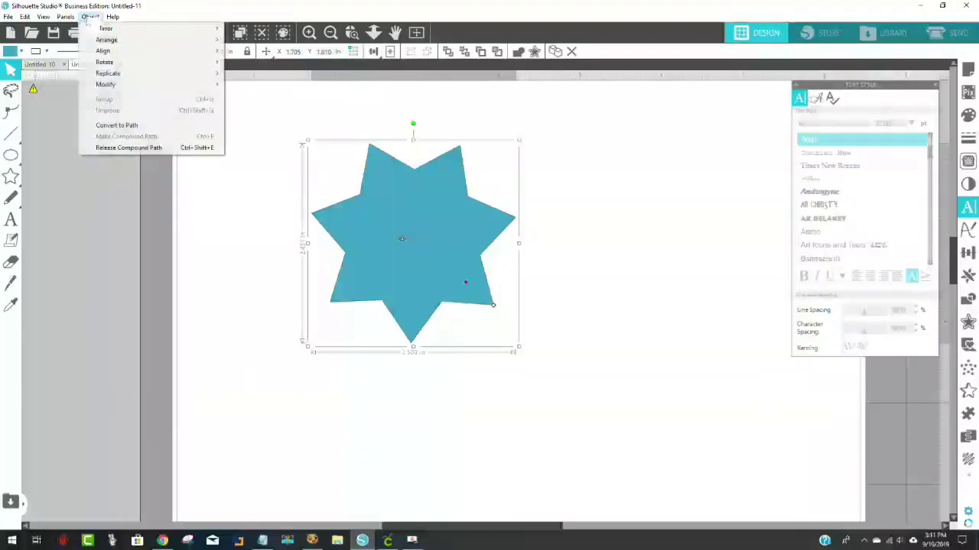
click(122, 125)
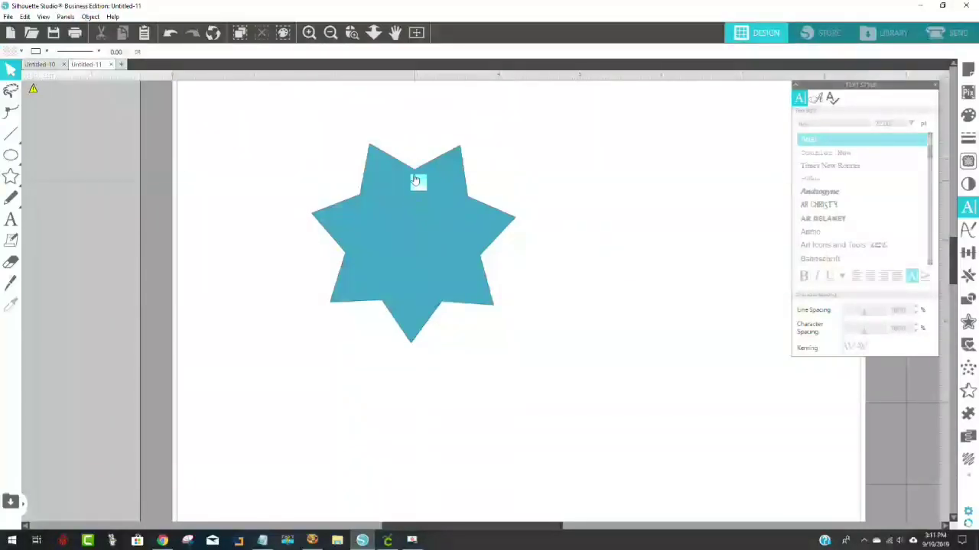
double_click(418, 177)
click(541, 244)
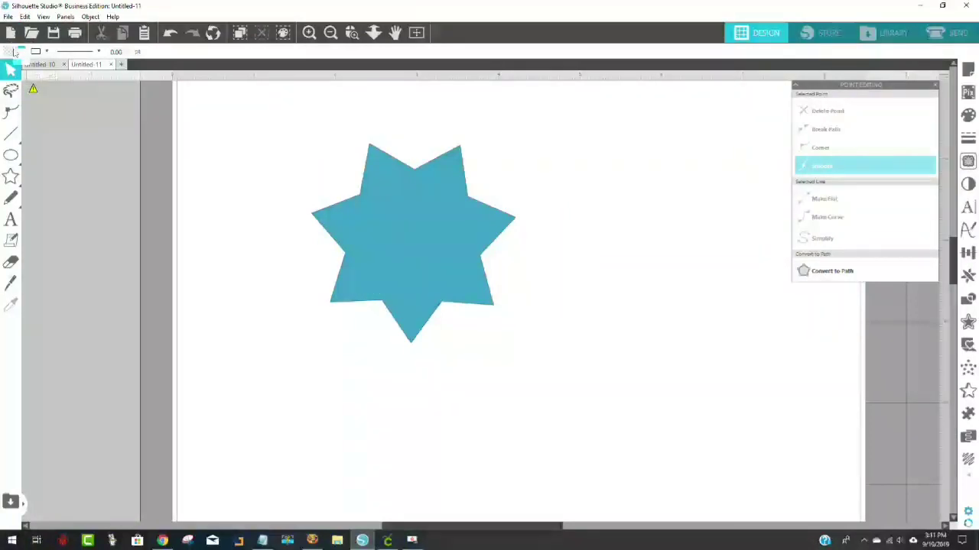
click(406, 269)
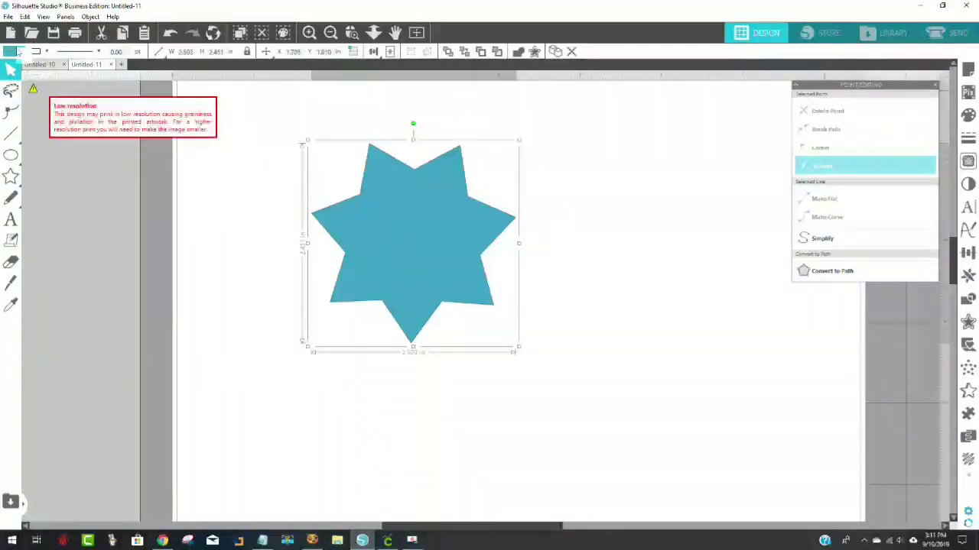
click(13, 52)
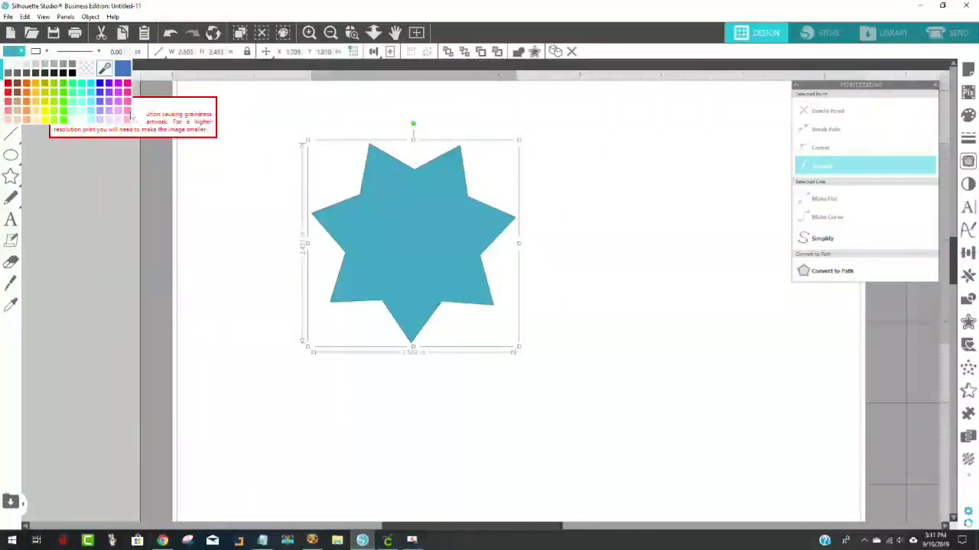
click(127, 110)
click(660, 304)
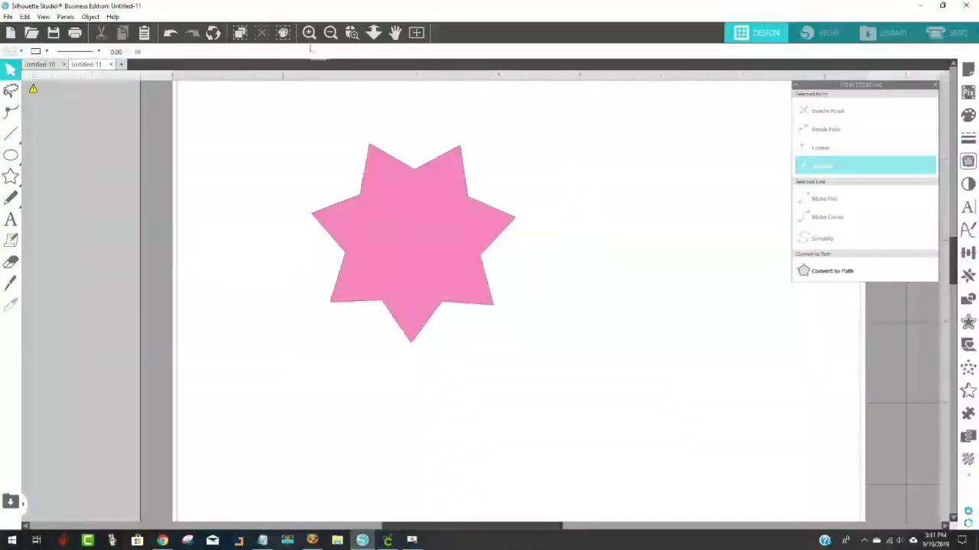
Edit the star's points, raising the upper middle notch and pulling the upper-left notch inward.
click(351, 32)
drag(493, 214, 502, 216)
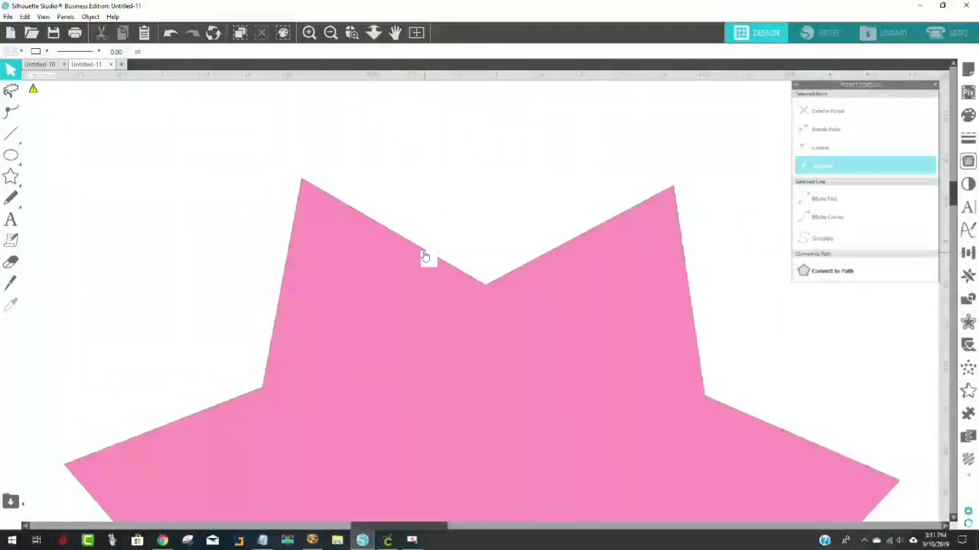
double_click(426, 256)
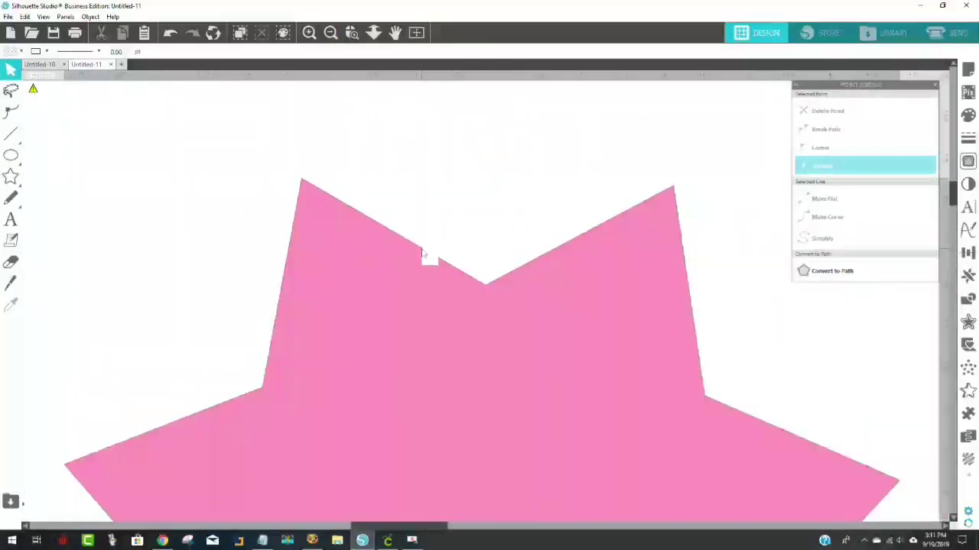
click(302, 181)
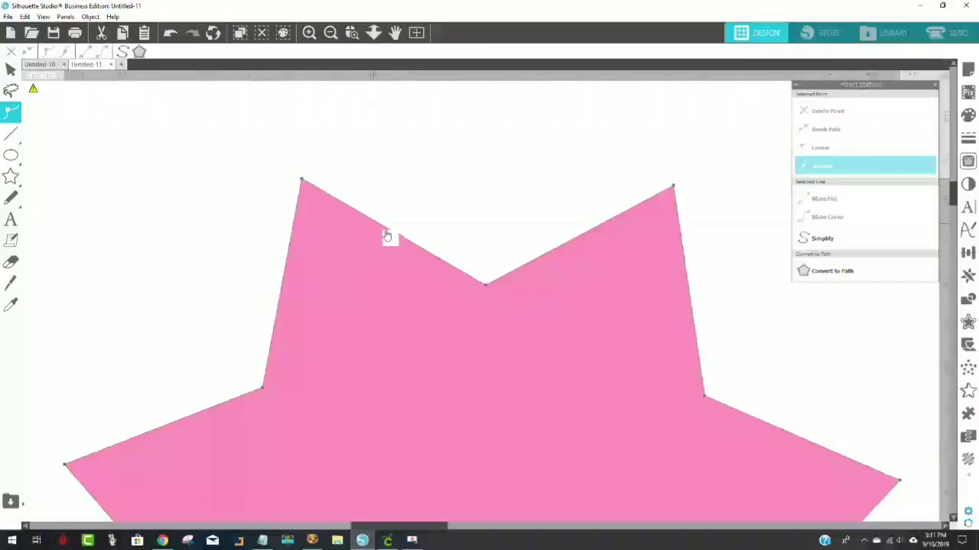
drag(476, 286, 482, 292)
drag(489, 289, 486, 263)
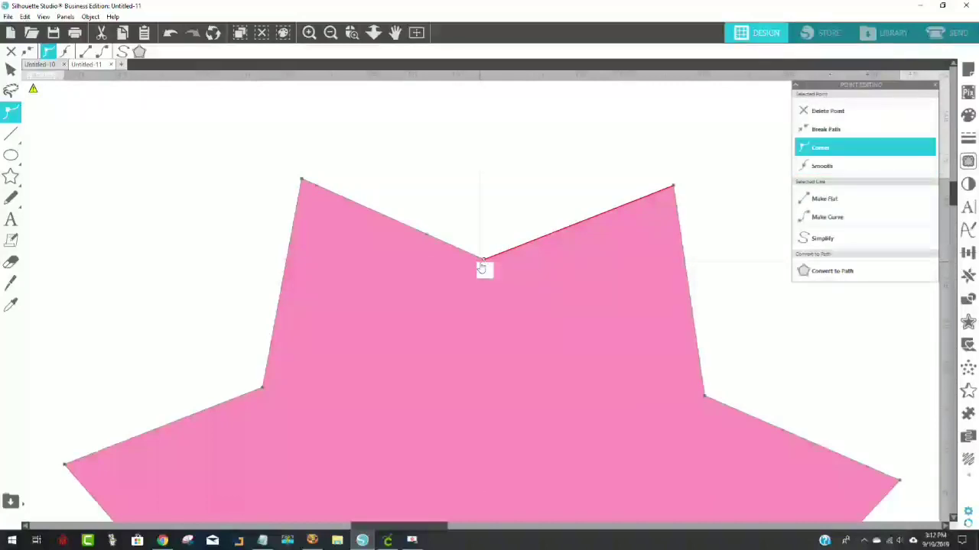
scroll(481, 267, down, 5)
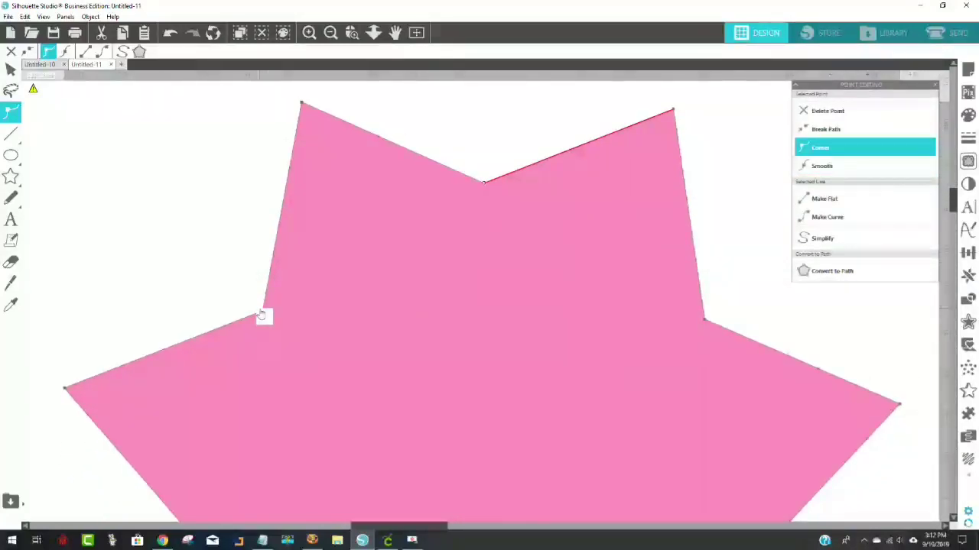
drag(265, 313, 382, 360)
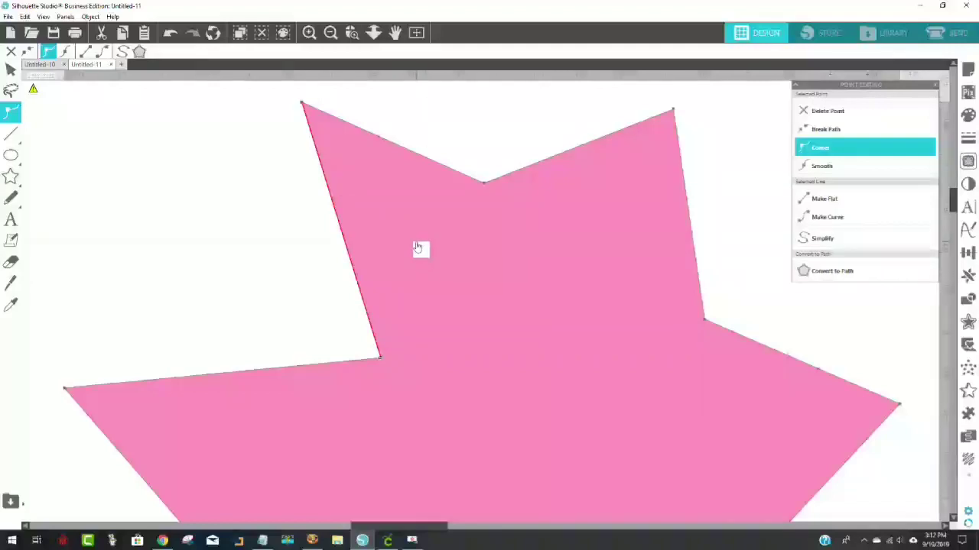
Delete the star's upper-left notch and tip points and remove the whole star from the page.
mouse_move(11, 176)
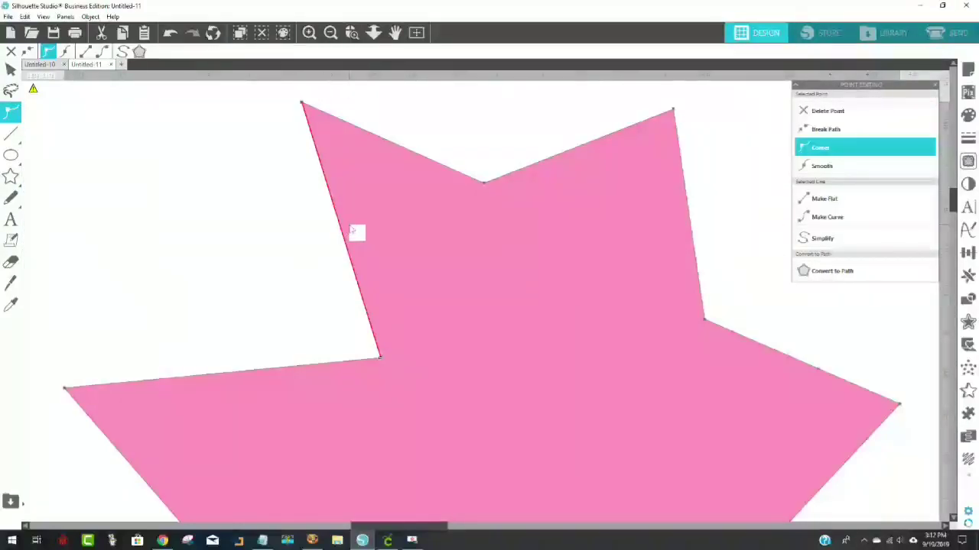
key(Delete)
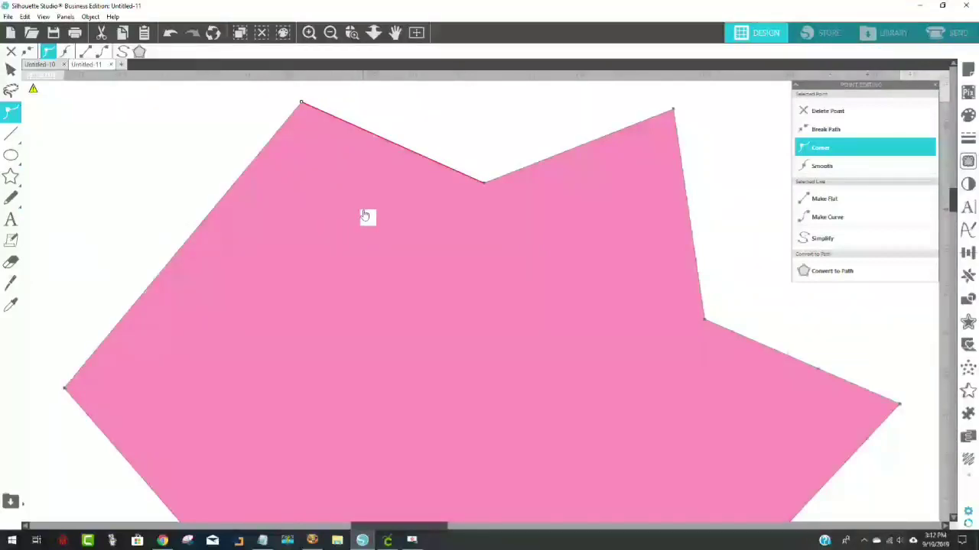
key(Delete)
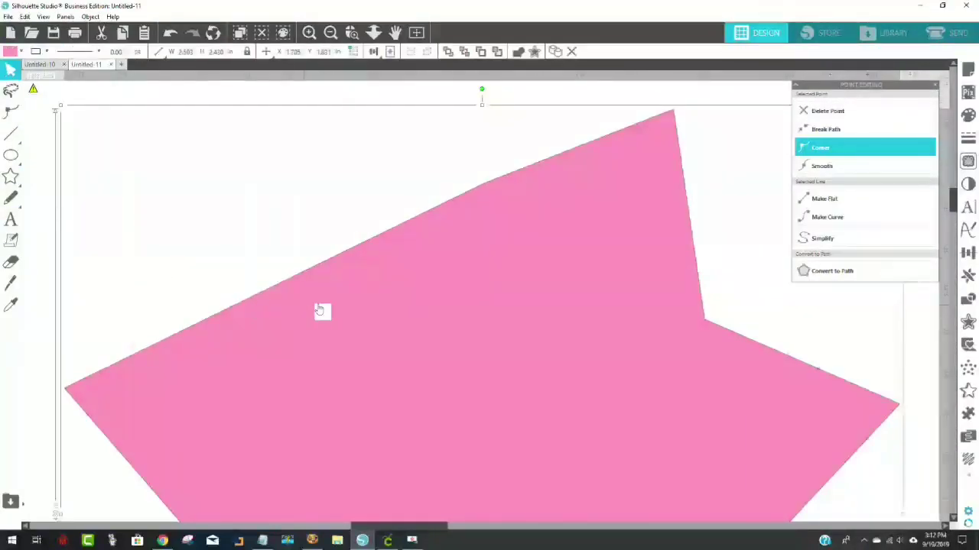
key(Delete)
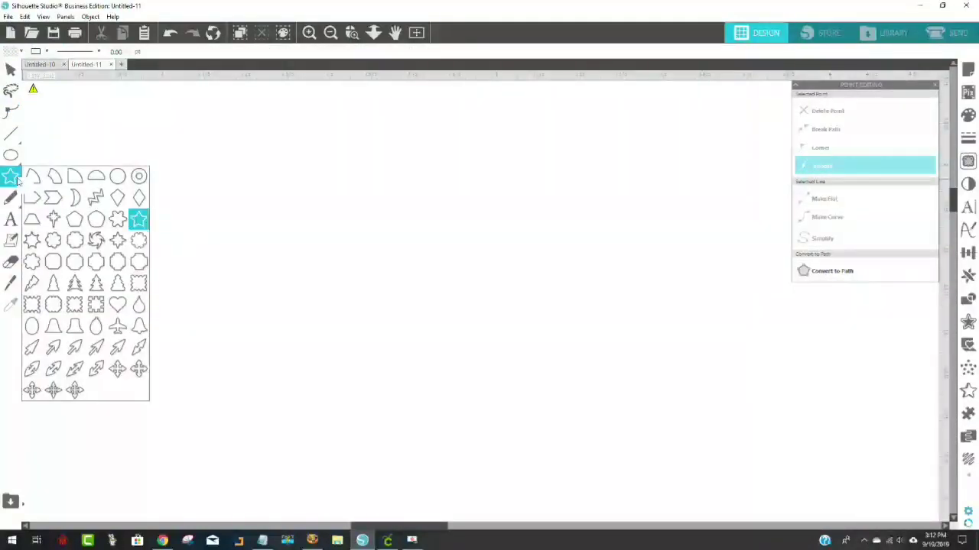
Draw a rounded flower shape and reshape it into a many-rayed burst about 1.1 inches across.
click(124, 219)
drag(334, 235, 508, 317)
scroll(587, 284, up, 1)
scroll(587, 284, up, 1)
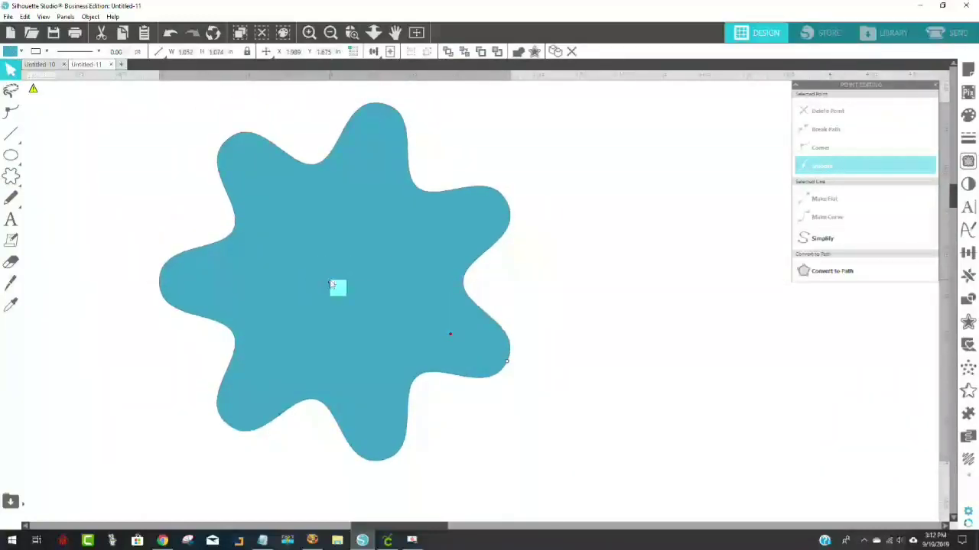
drag(333, 286, 425, 354)
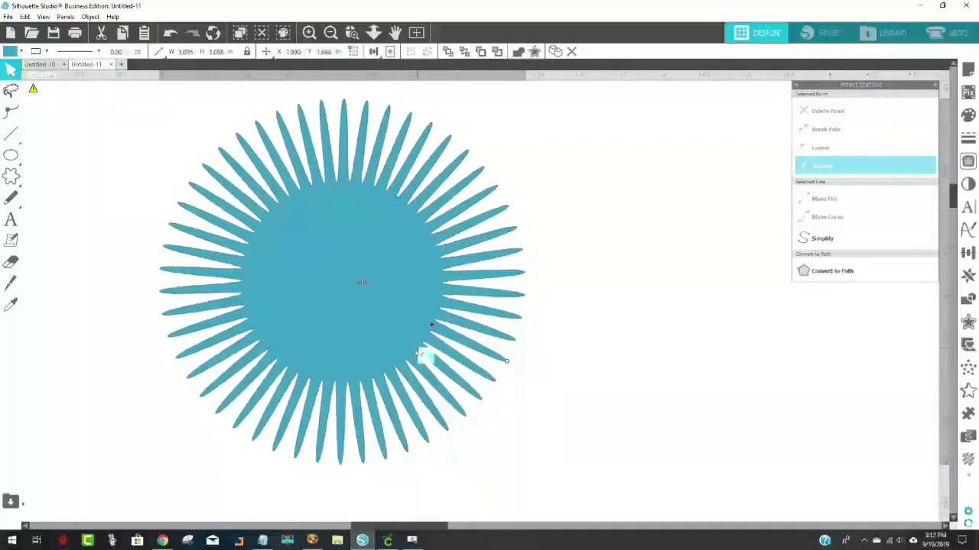
Convert the many-rayed burst to a path and open it for point editing.
click(90, 16)
click(125, 126)
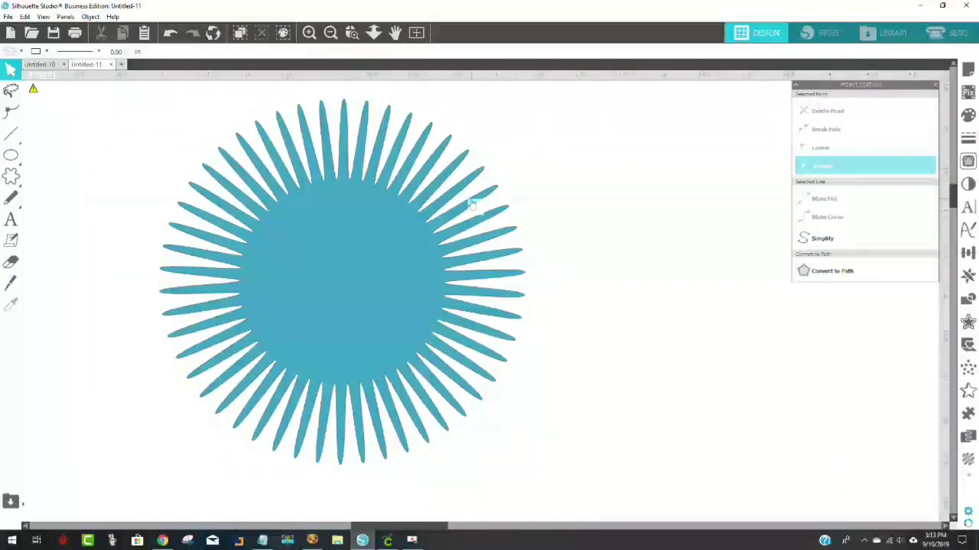
double_click(444, 185)
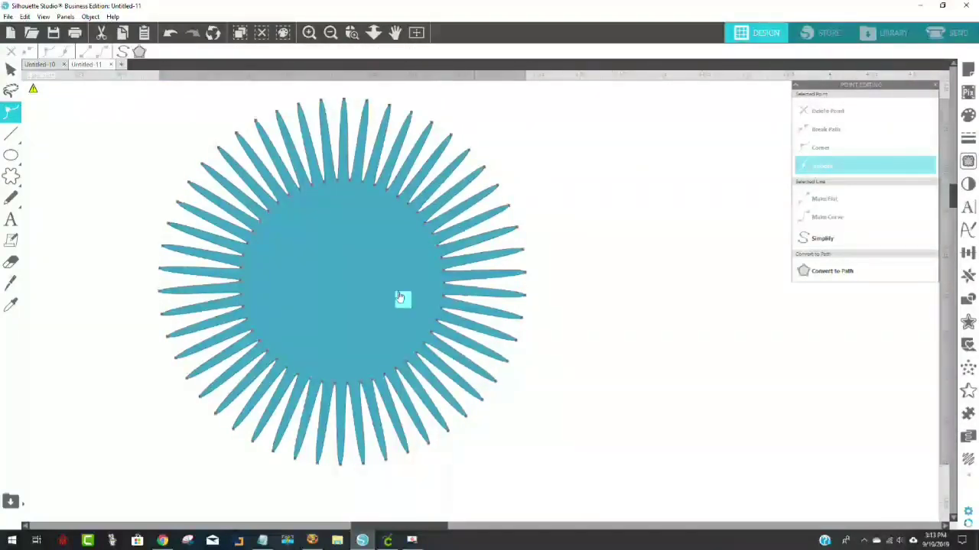
Pull several upper-left inner notch points of the burst outward, extending the topmost one into a spike beyond the rays.
click(269, 214)
drag(269, 214, 237, 183)
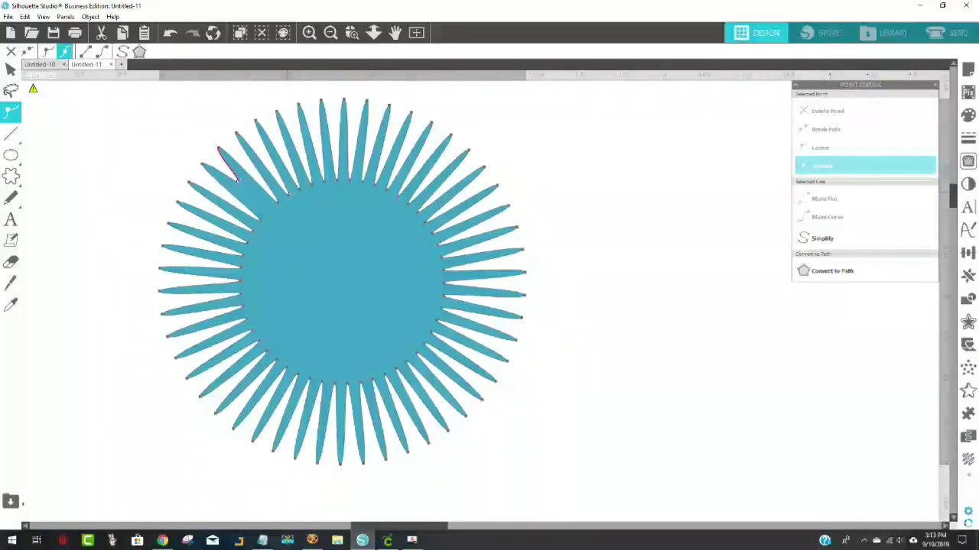
click(280, 188)
drag(280, 188, 267, 170)
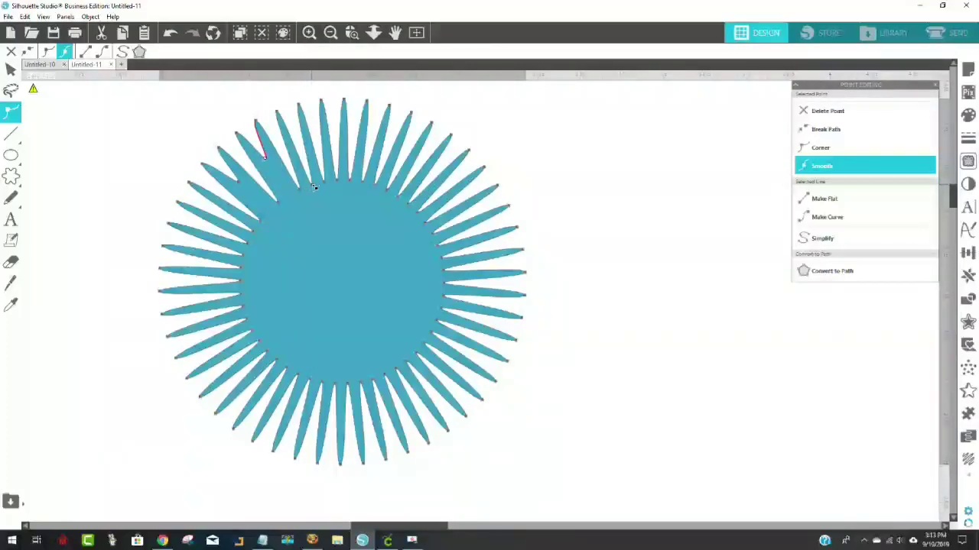
drag(315, 187, 300, 151)
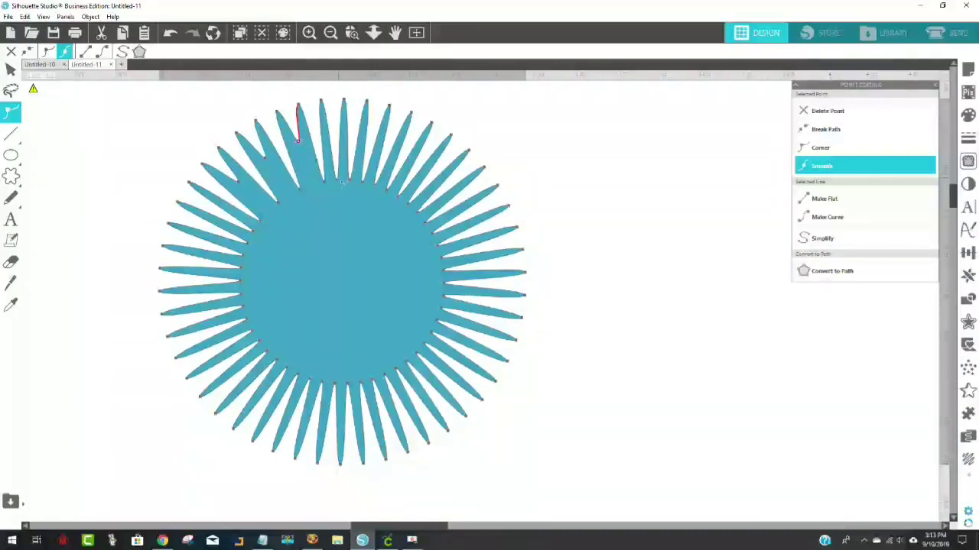
drag(339, 183, 333, 154)
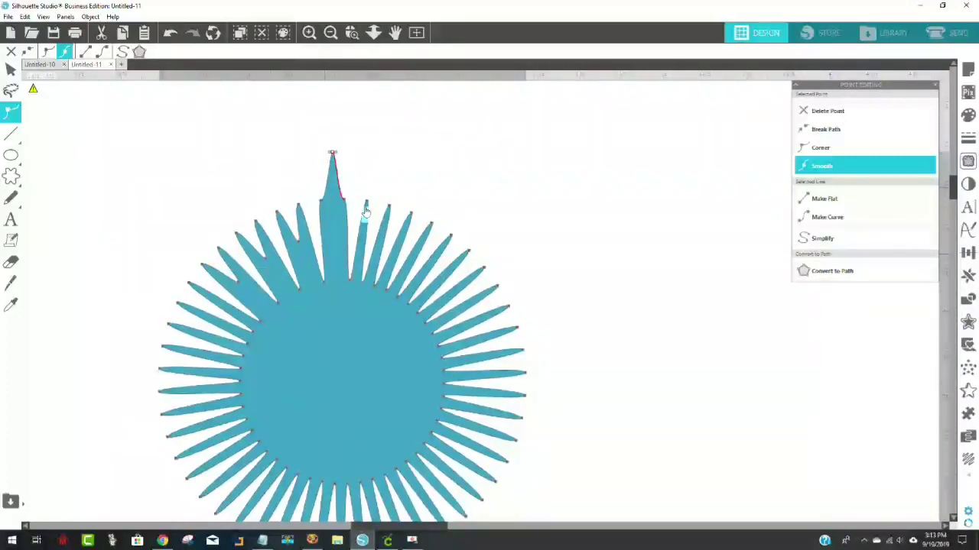
Pull the burst's upper-right inner notch points outward, stretching one into a long diagonal spike beyond the rays.
click(389, 249)
click(399, 260)
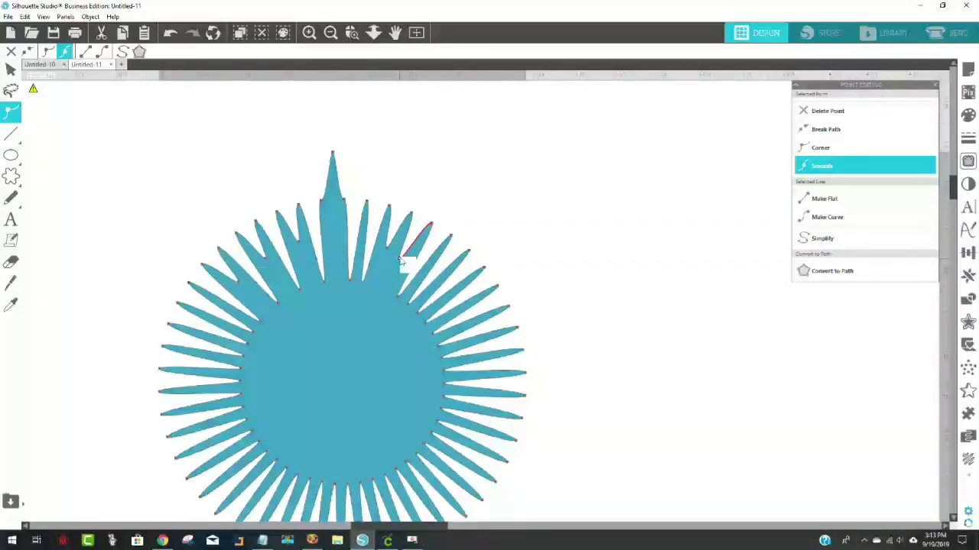
click(415, 273)
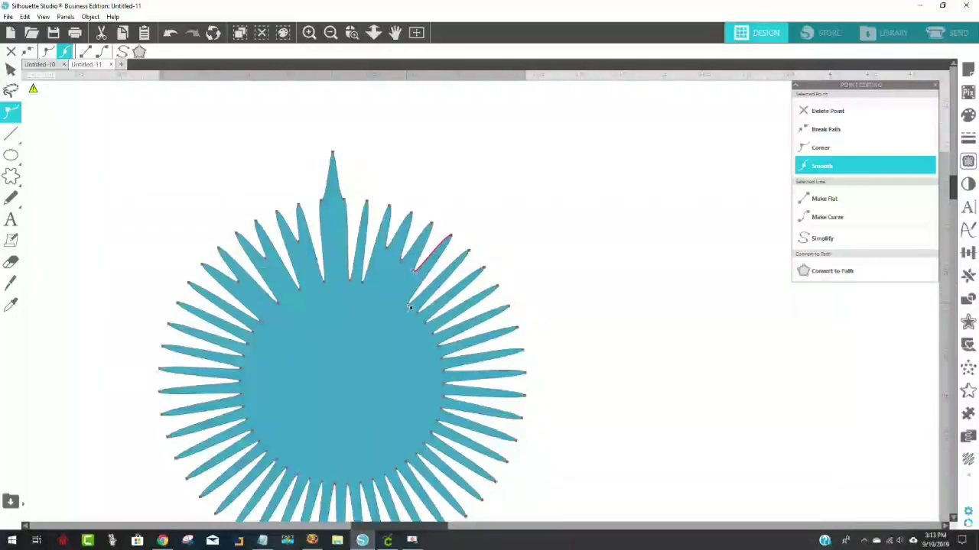
click(409, 304)
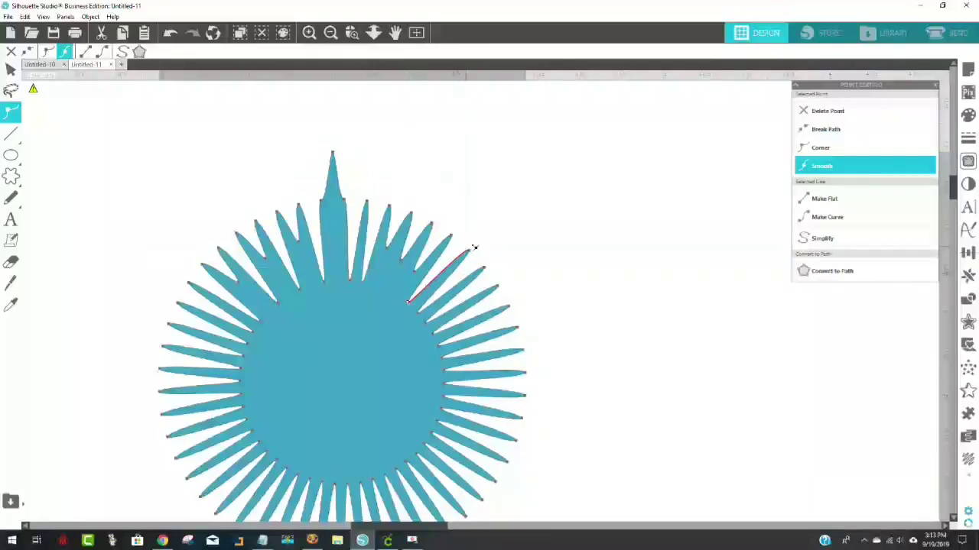
drag(408, 303, 519, 179)
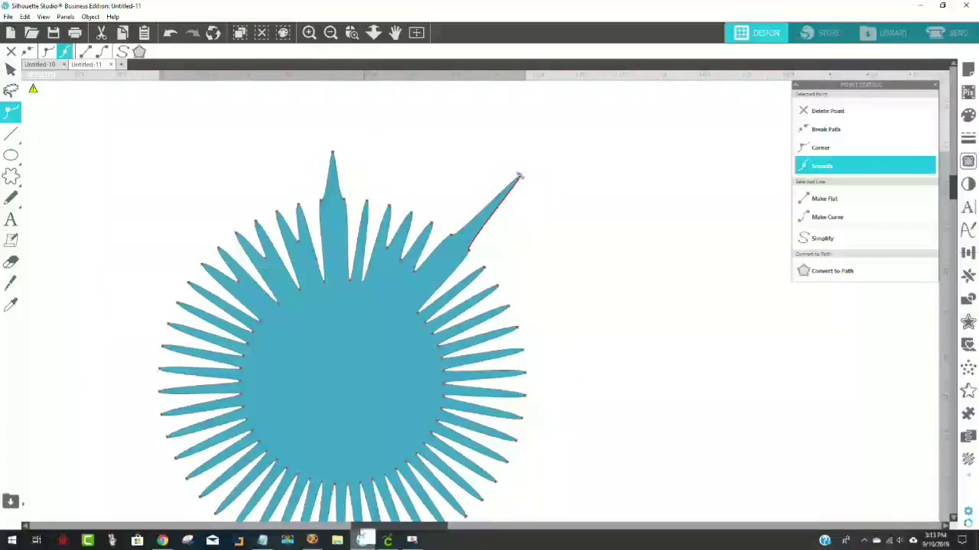
Leave point editing and move the whole reshaped burst slightly right and down on the page.
scroll(424, 501, down, 3)
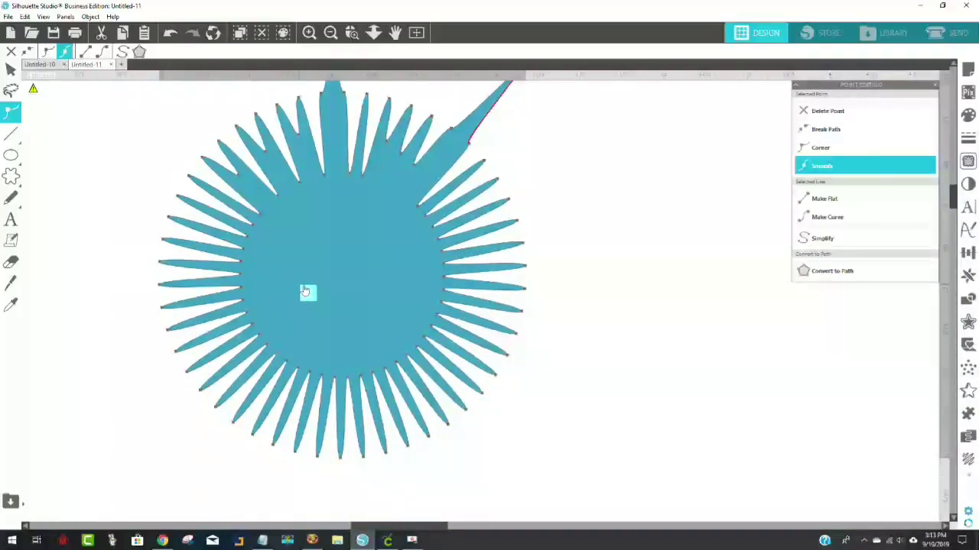
scroll(317, 287, up, 3)
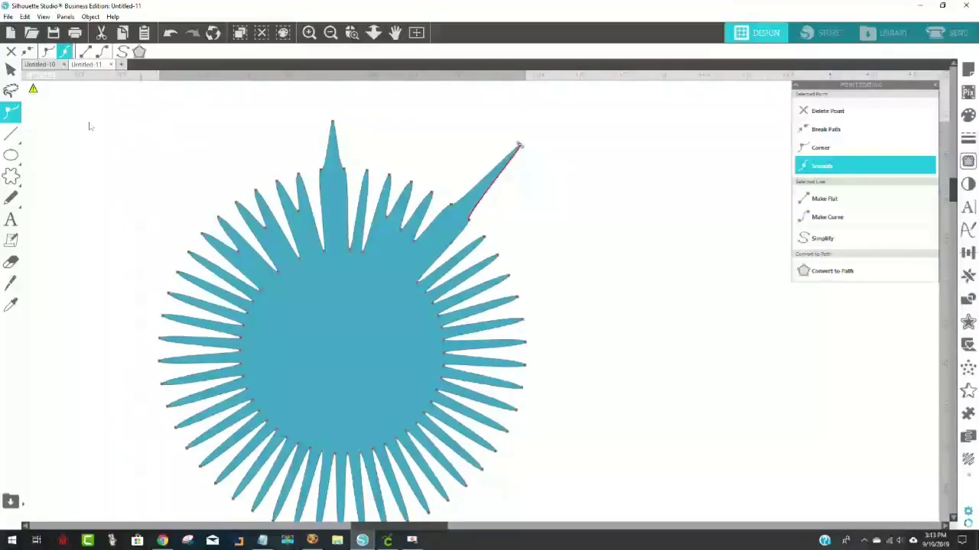
drag(145, 121, 616, 433)
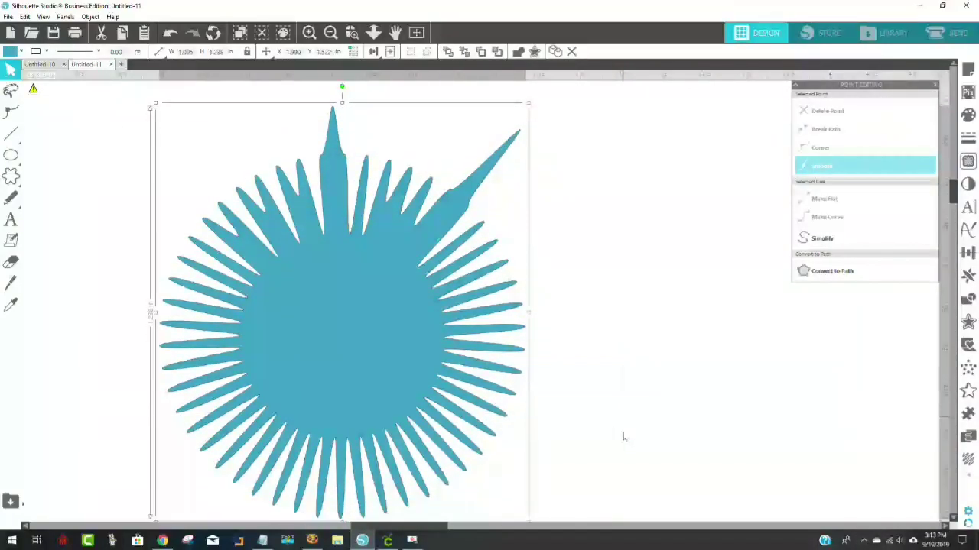
scroll(612, 318, down, 3)
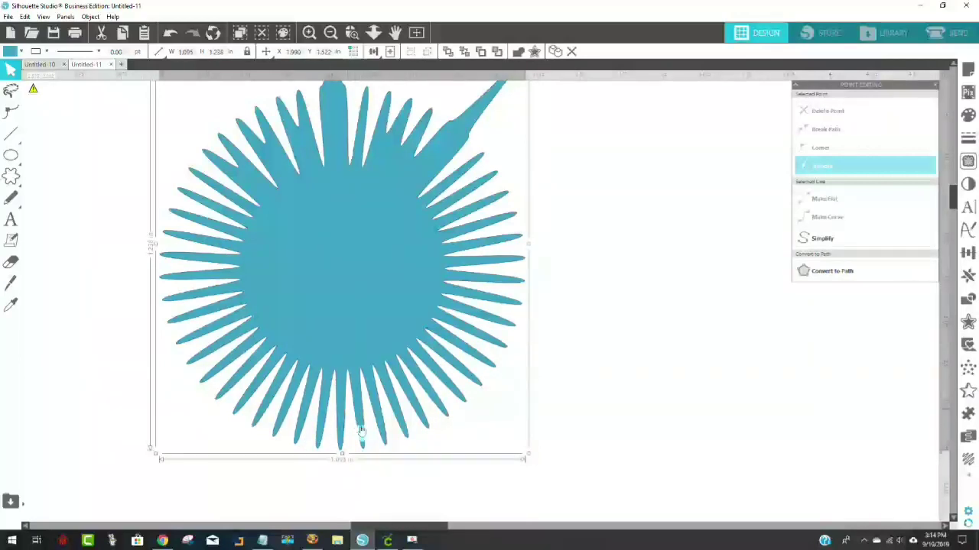
drag(359, 419, 373, 425)
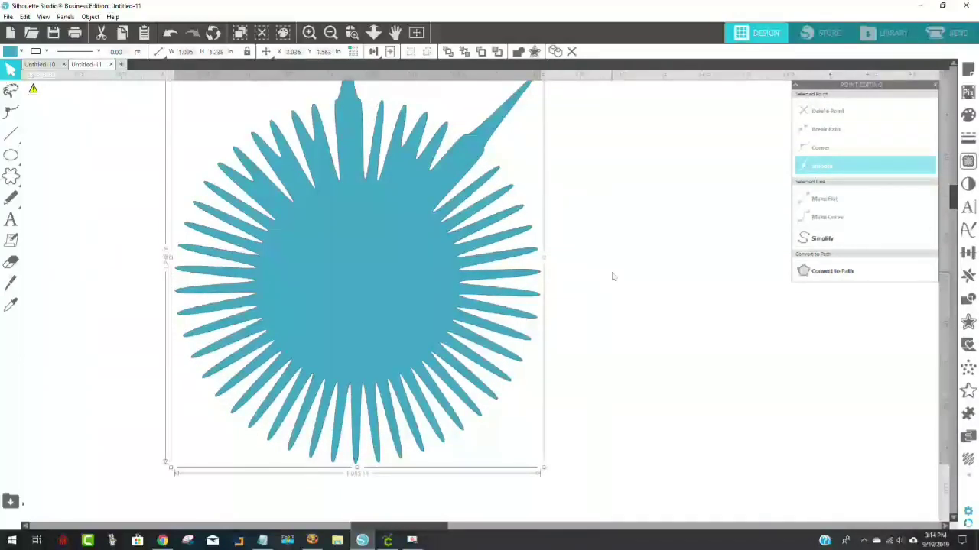
scroll(602, 297, down, 1)
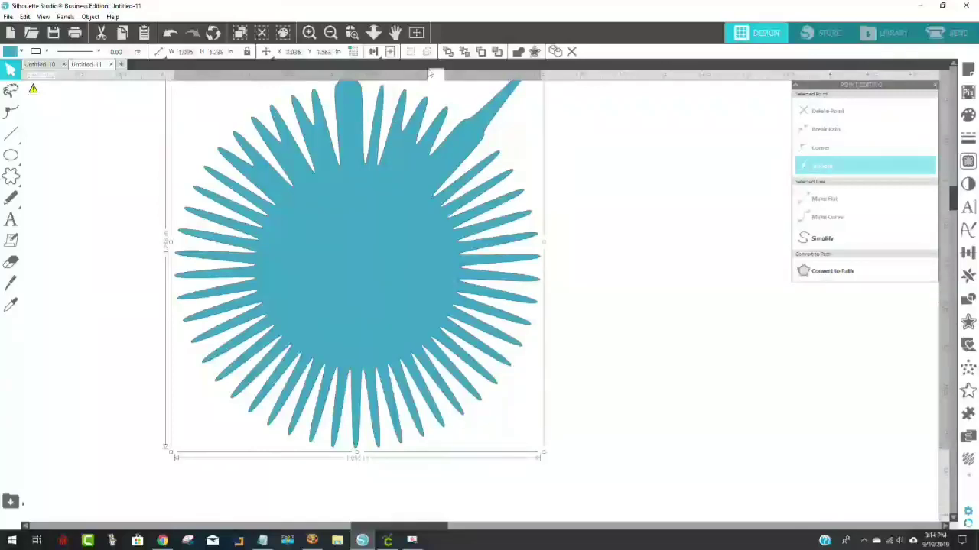
scroll(605, 219, up, 3)
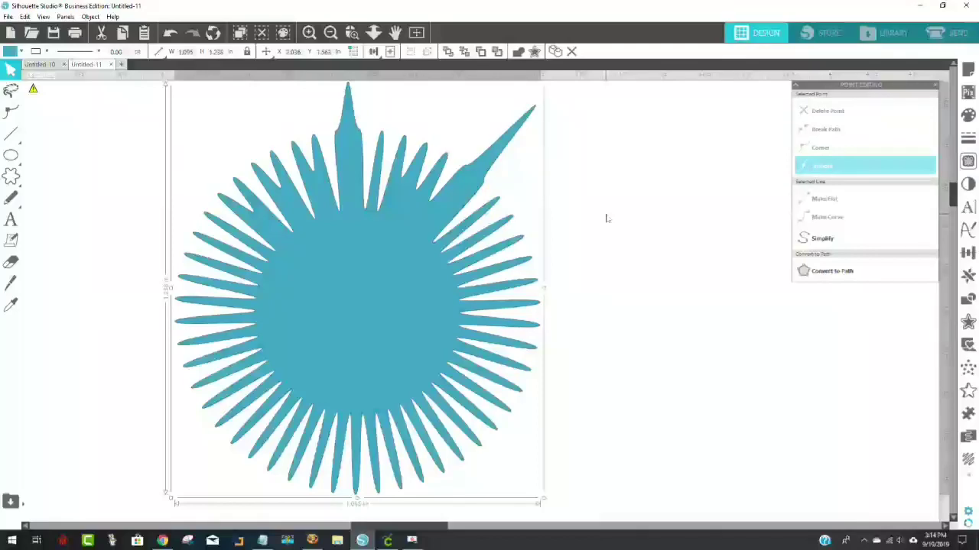
Draw an ellipse about 0.536 by 0.228 inches beside the burst and set its fill to transparent.
click(12, 155)
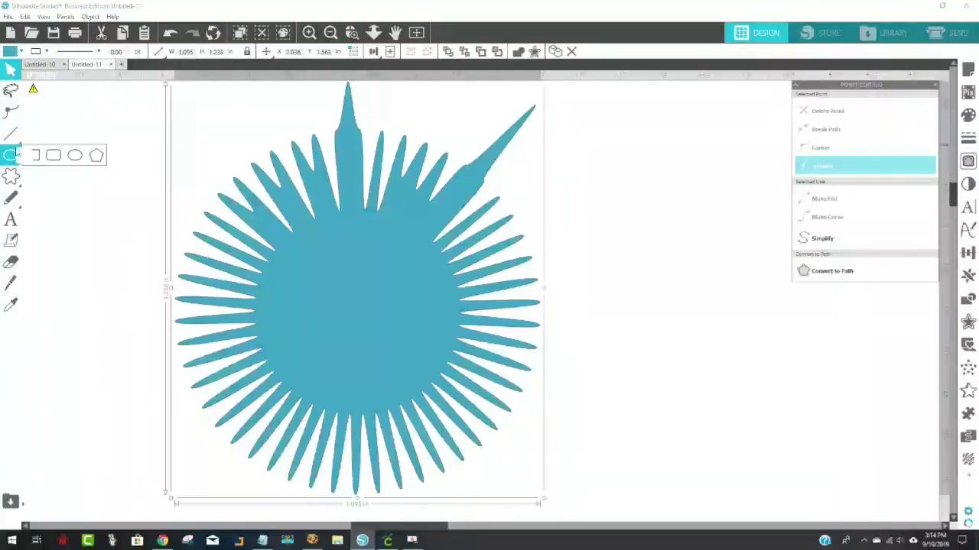
click(74, 155)
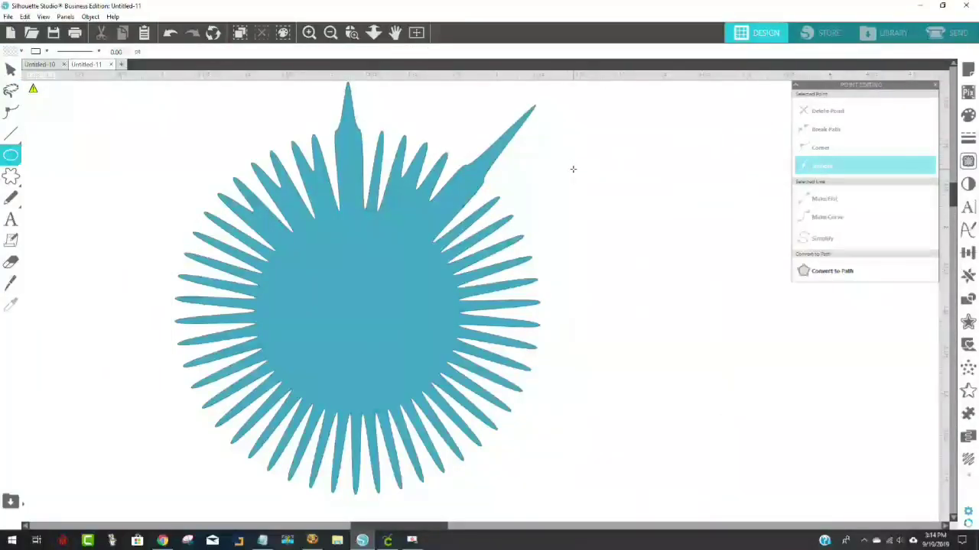
drag(581, 187, 762, 265)
click(11, 69)
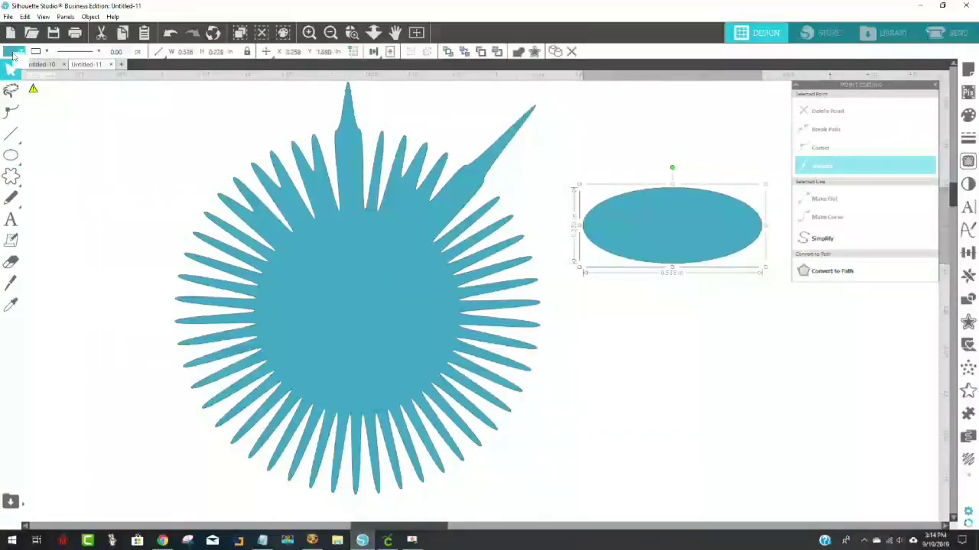
click(21, 51)
click(88, 73)
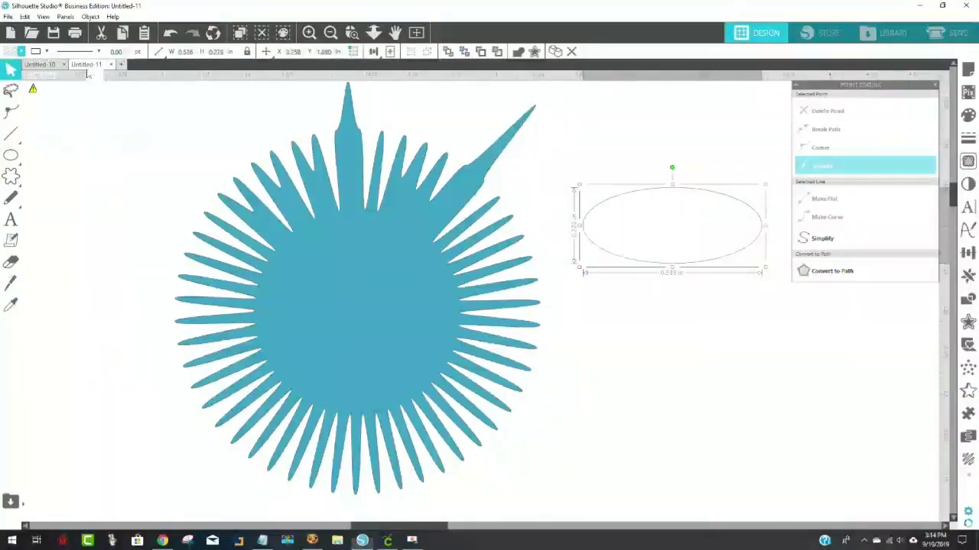
Delete the burst and move the ellipse left into the emptied area of the page.
click(420, 350)
key(Delete)
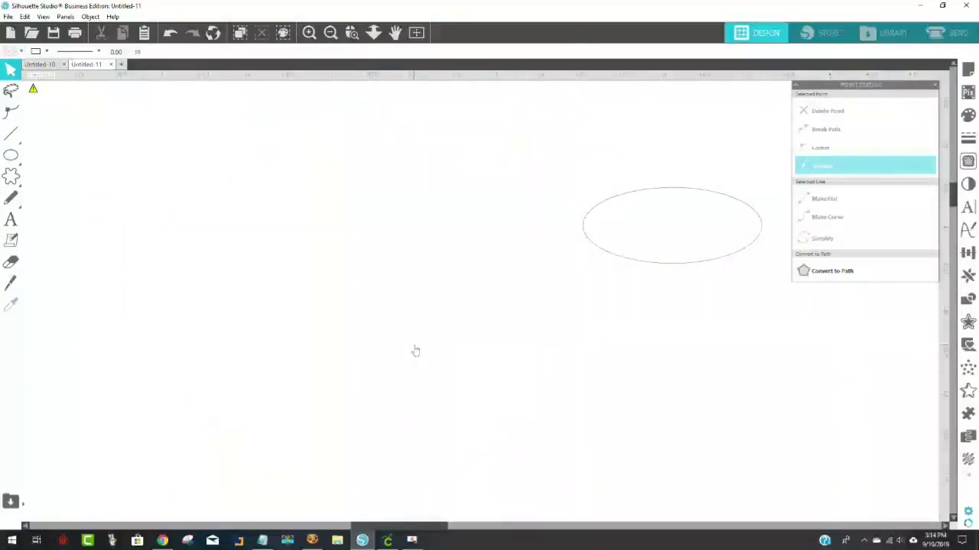
drag(649, 265, 350, 265)
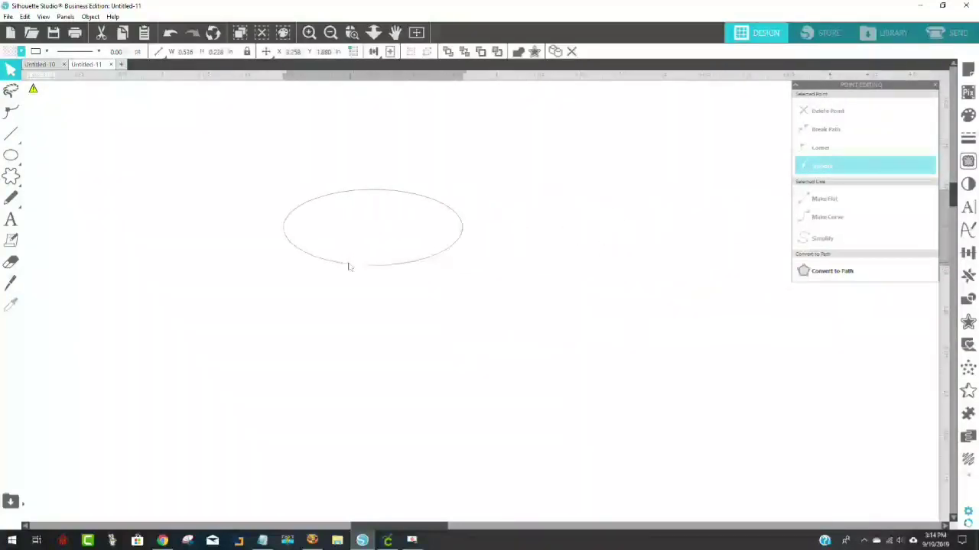
click(283, 222)
Set the default fill to purple and fill the ellipse with solid blue.
click(10, 52)
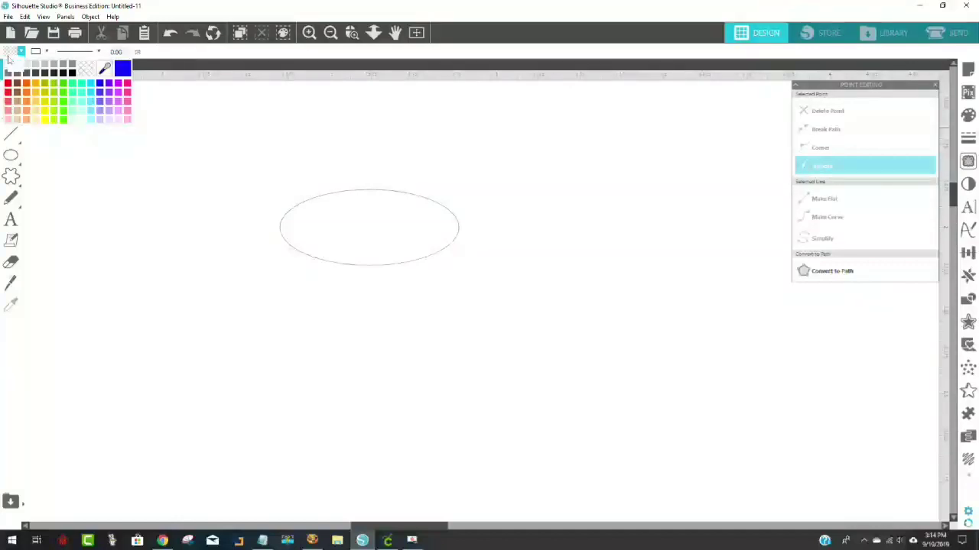
click(110, 84)
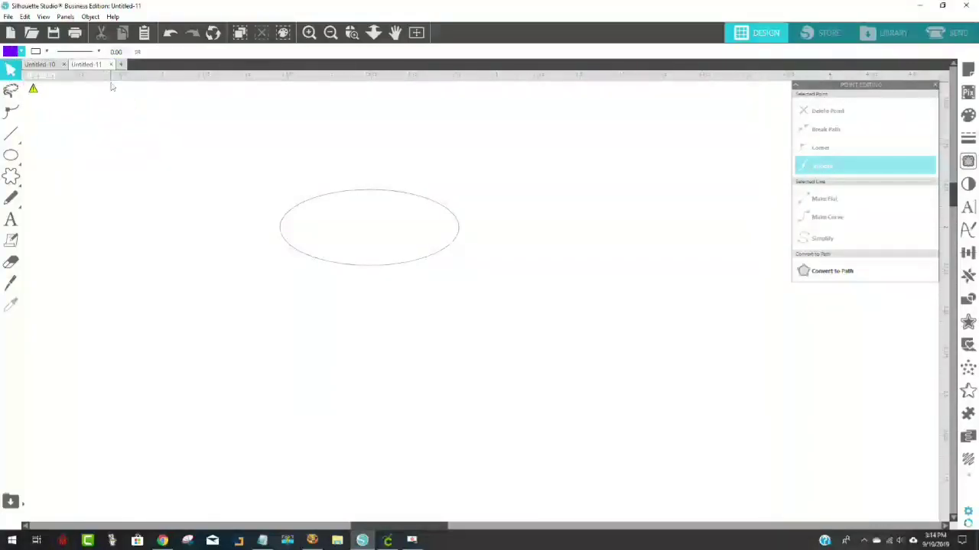
click(356, 198)
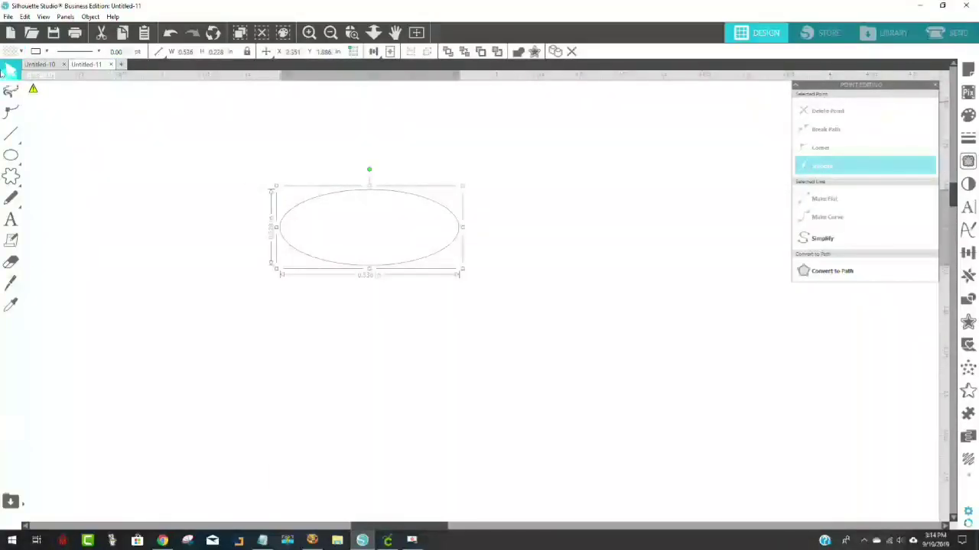
click(10, 52)
click(100, 91)
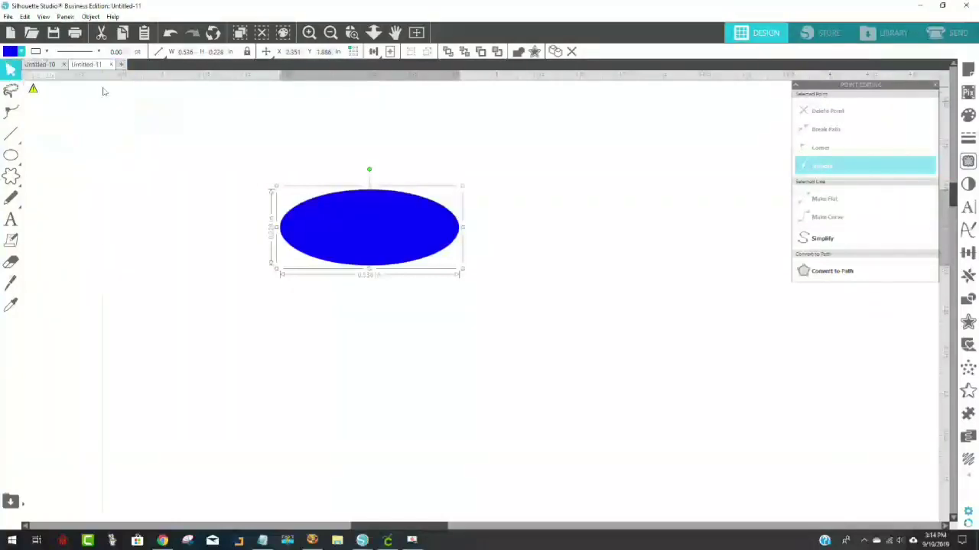
click(591, 222)
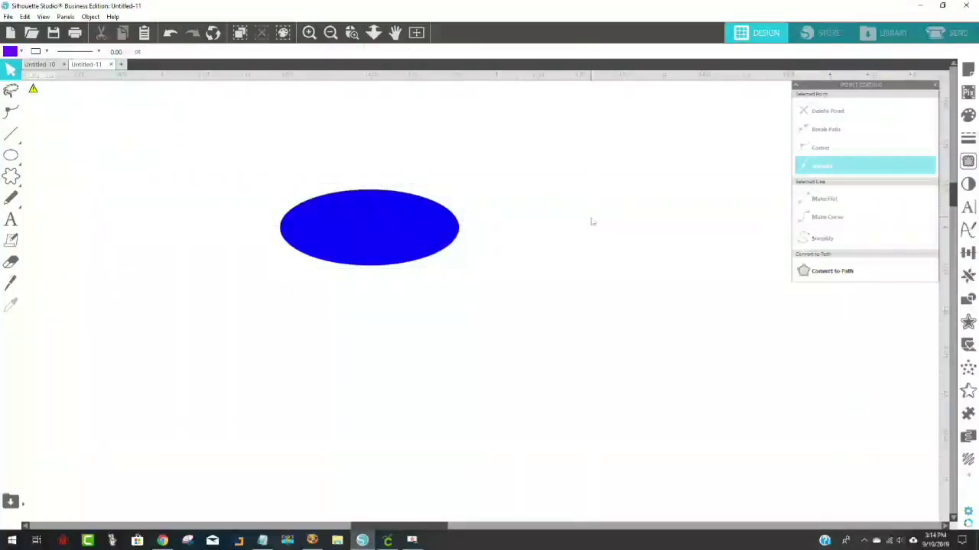
Set both the default fill and the ellipse's fill back to transparent.
click(23, 51)
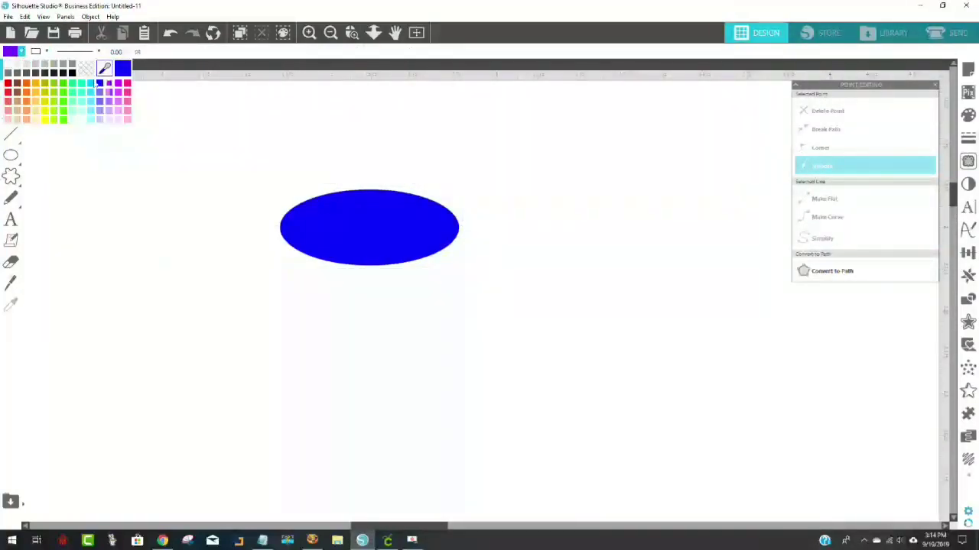
click(84, 69)
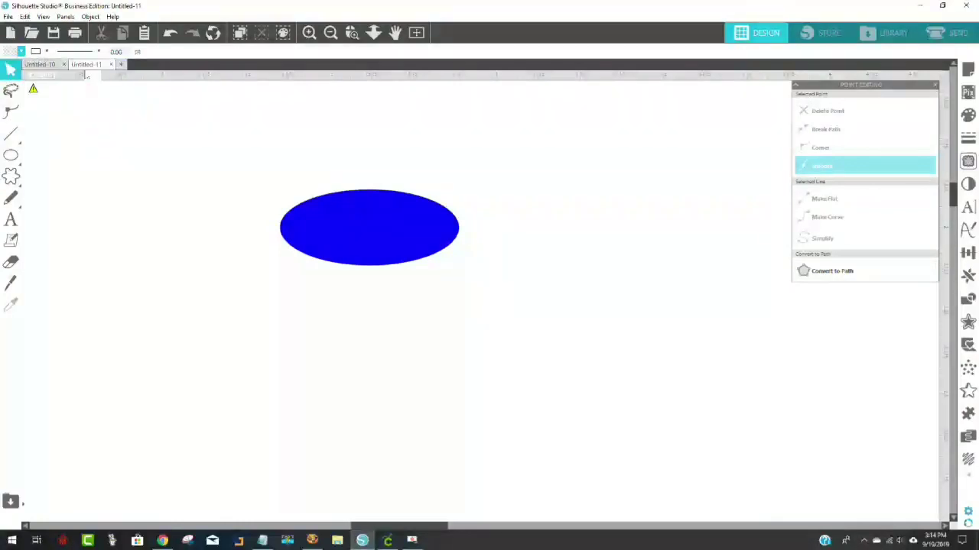
click(327, 224)
click(22, 51)
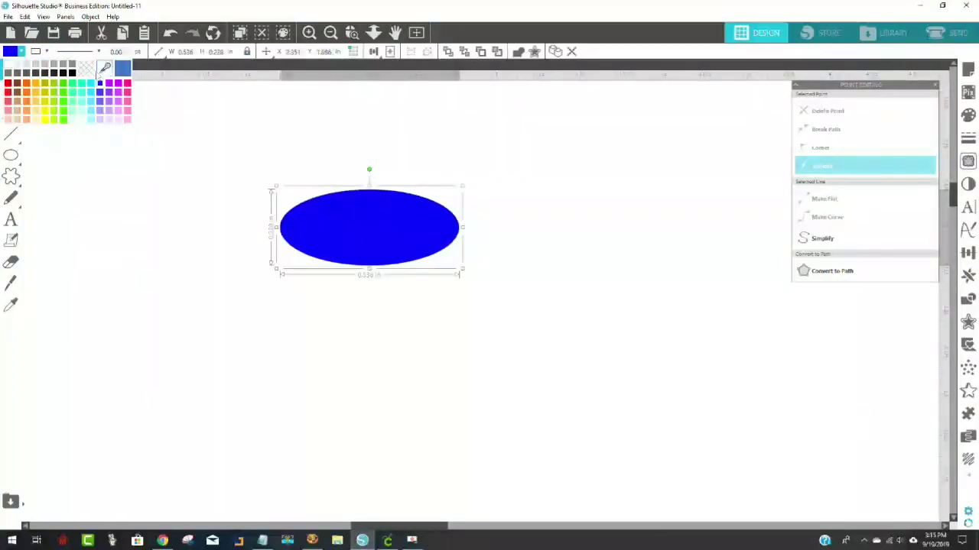
click(92, 70)
Cut a small gap through the ellipse's upper edge with a short straight stroke of the Knife in Outline mode.
click(11, 284)
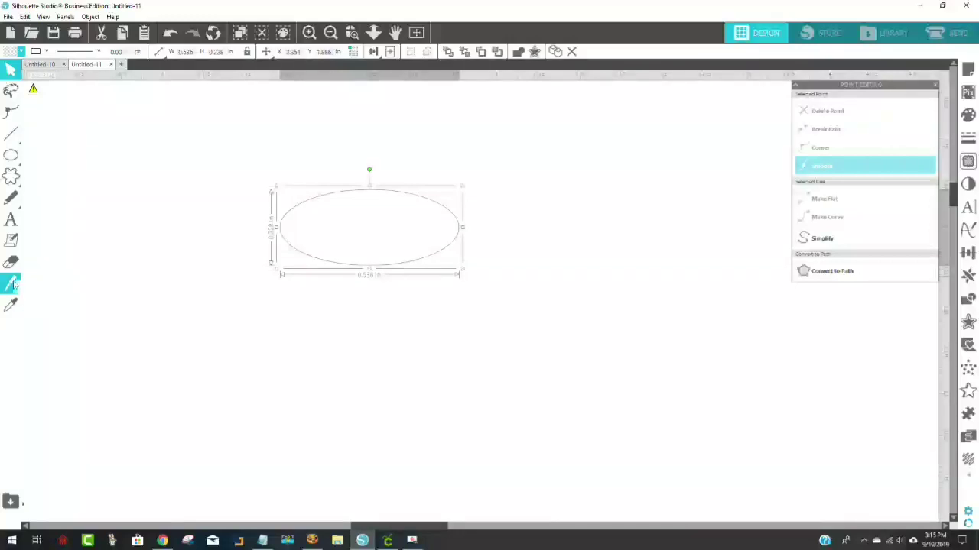
drag(368, 180, 372, 205)
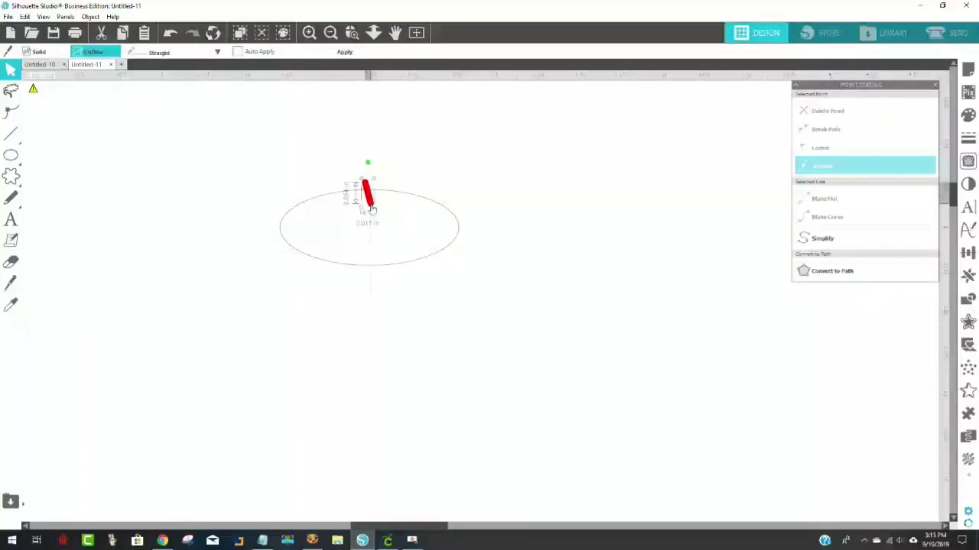
click(354, 53)
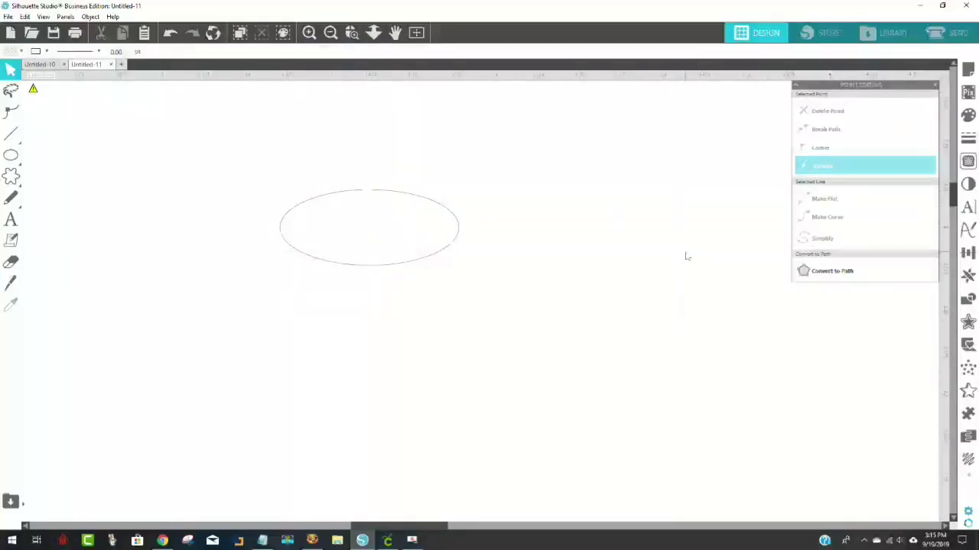
Try to fill the cut, open ellipse with blue and deselect it.
click(332, 196)
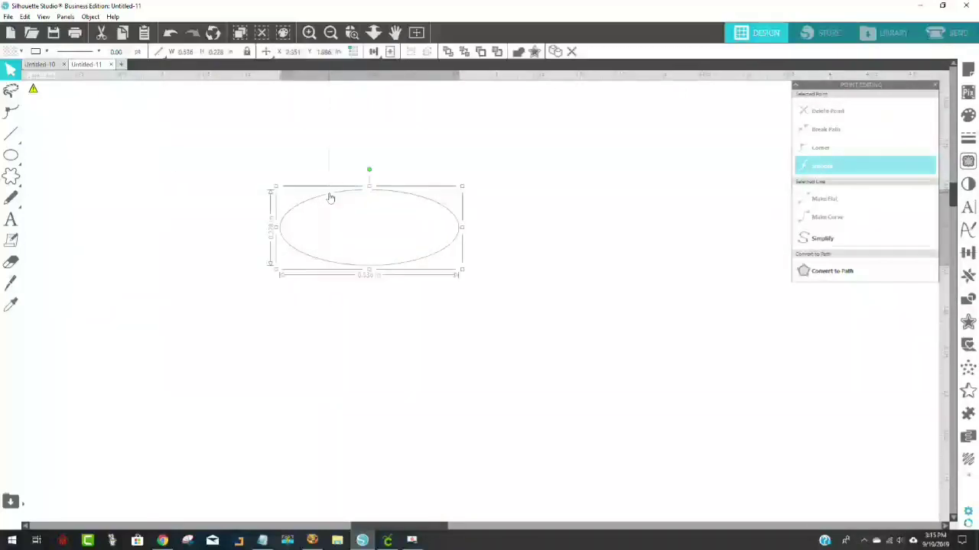
click(10, 51)
click(103, 88)
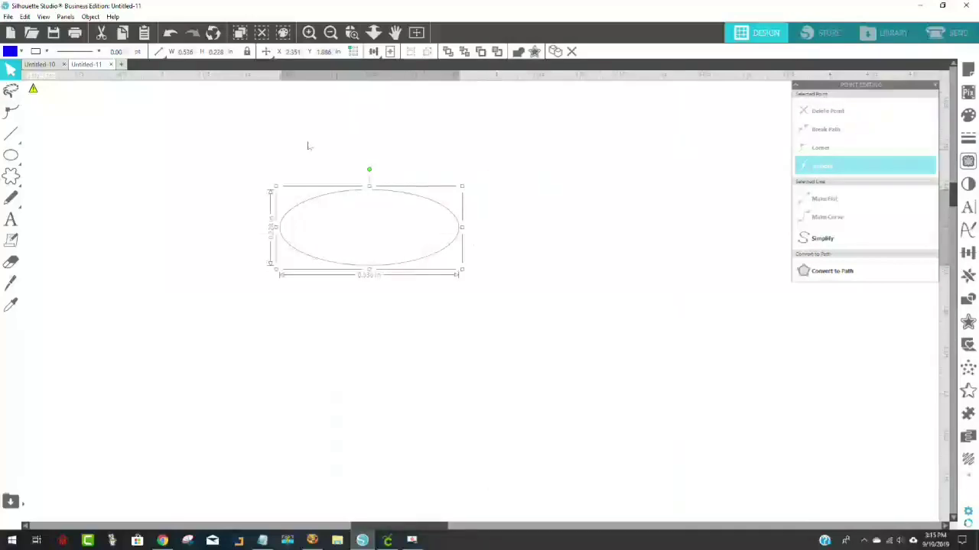
click(601, 242)
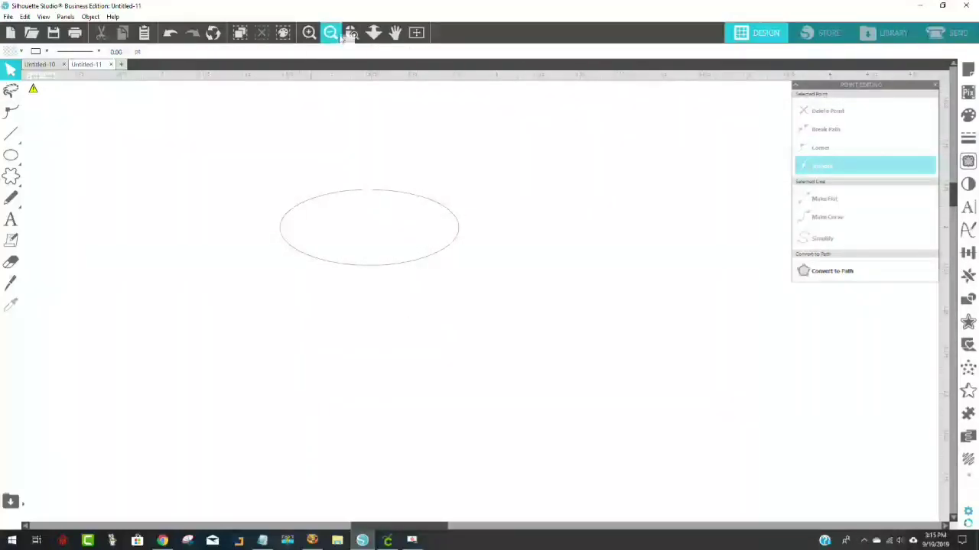
Close the open ellipse by joining its two end points at the gap, and pull the joined point slightly up and outward.
click(539, 273)
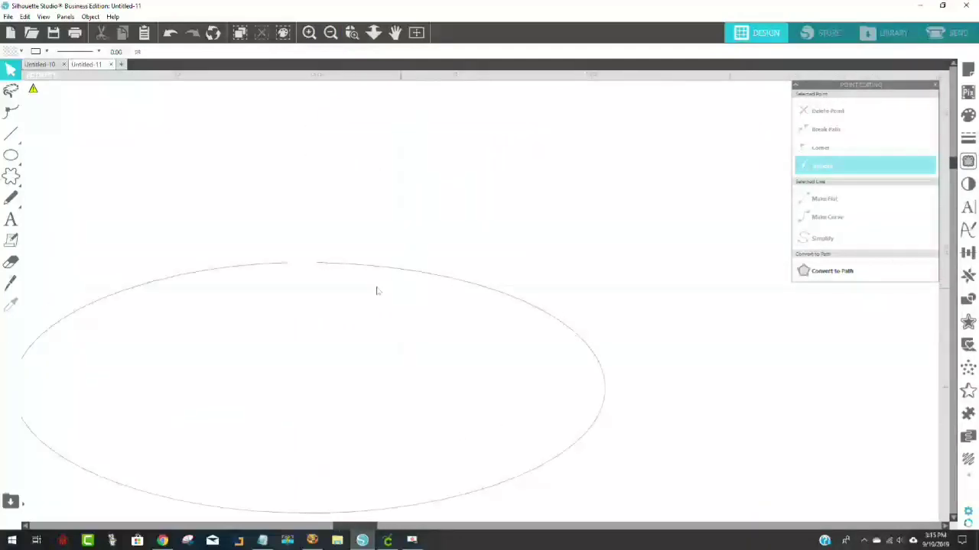
double_click(353, 267)
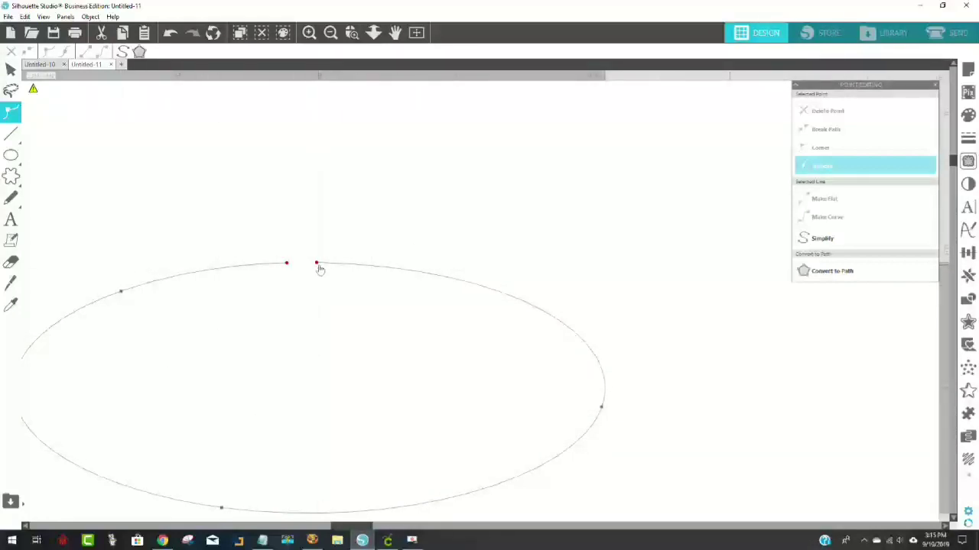
drag(319, 265, 287, 263)
drag(419, 377, 459, 280)
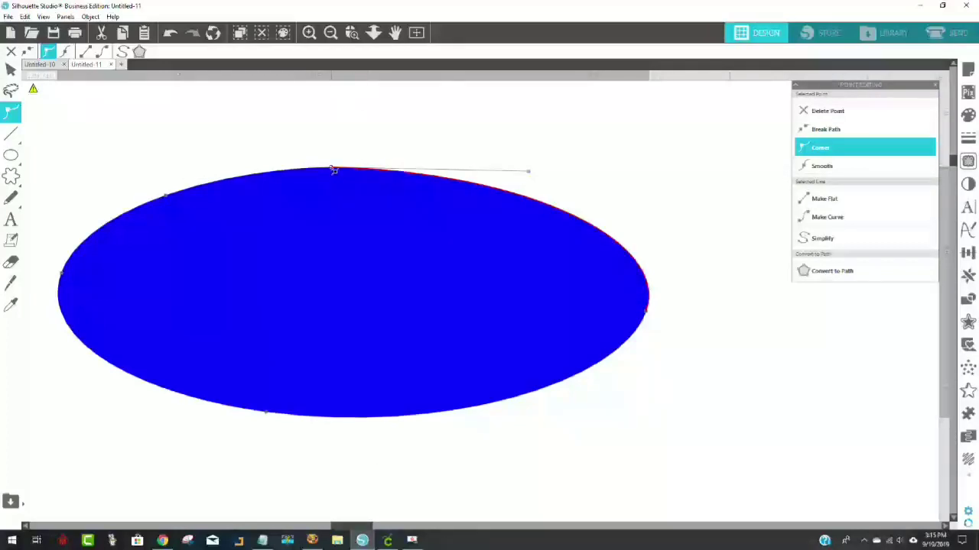
drag(331, 169, 347, 156)
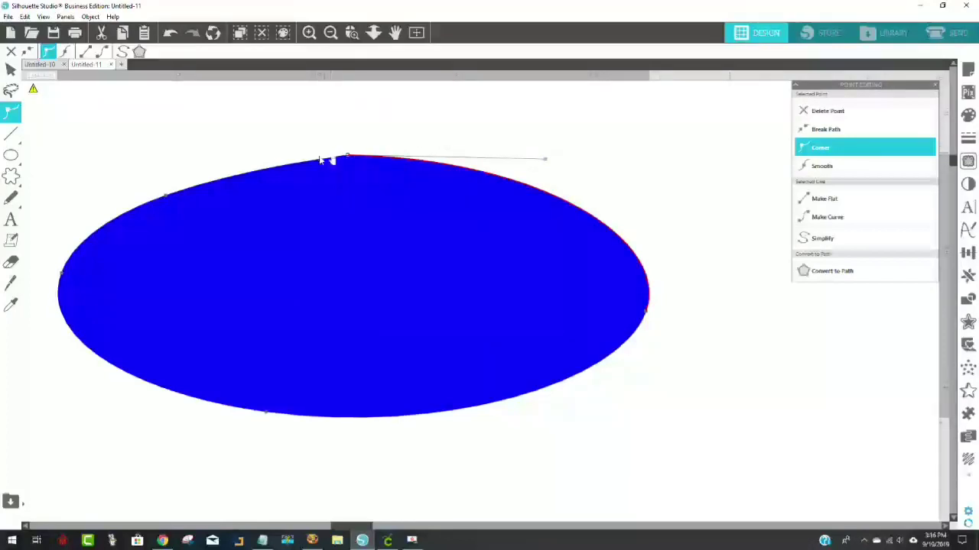
Move the black Jackson's Cakes logo upward in the empty area beside the page.
drag(363, 524, 196, 506)
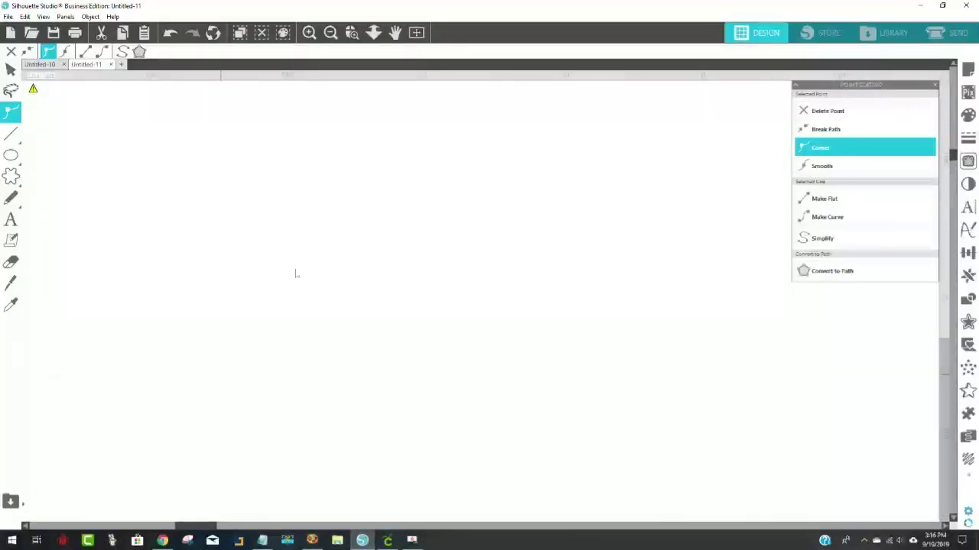
click(331, 33)
click(331, 33)
click(331, 33)
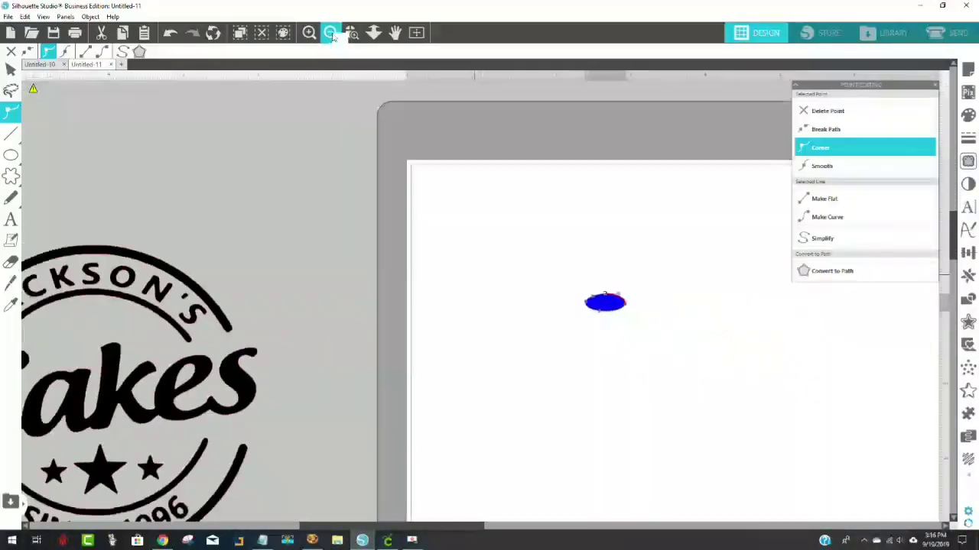
click(330, 33)
click(330, 33)
click(330, 33)
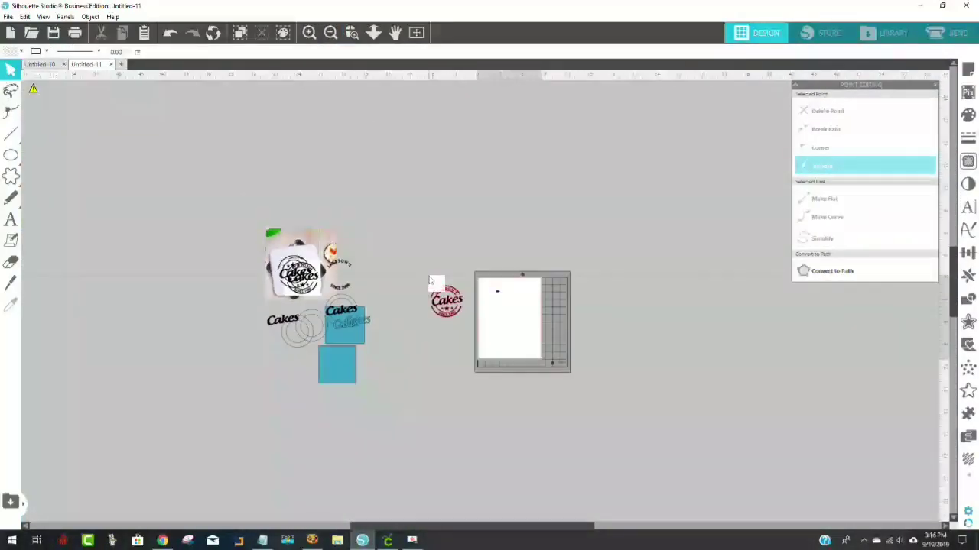
click(309, 33)
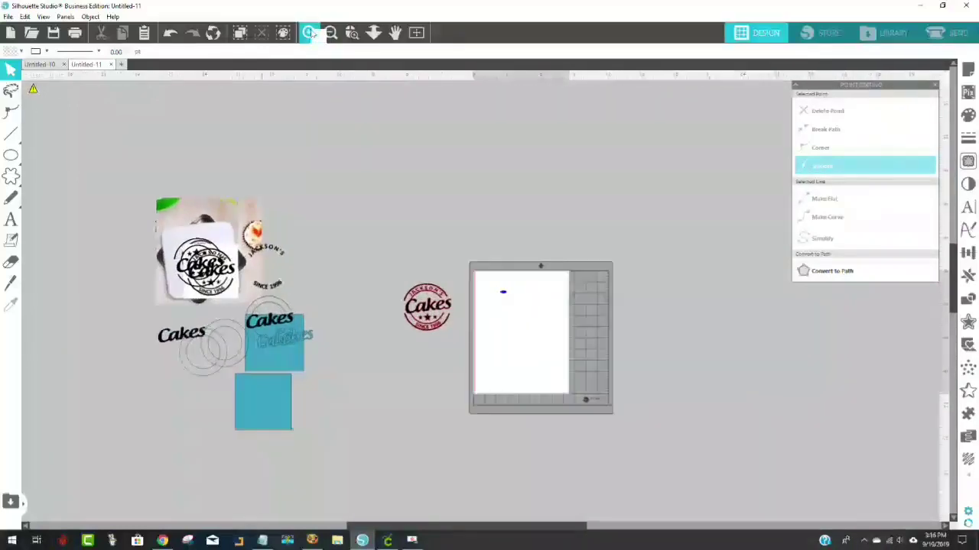
click(341, 336)
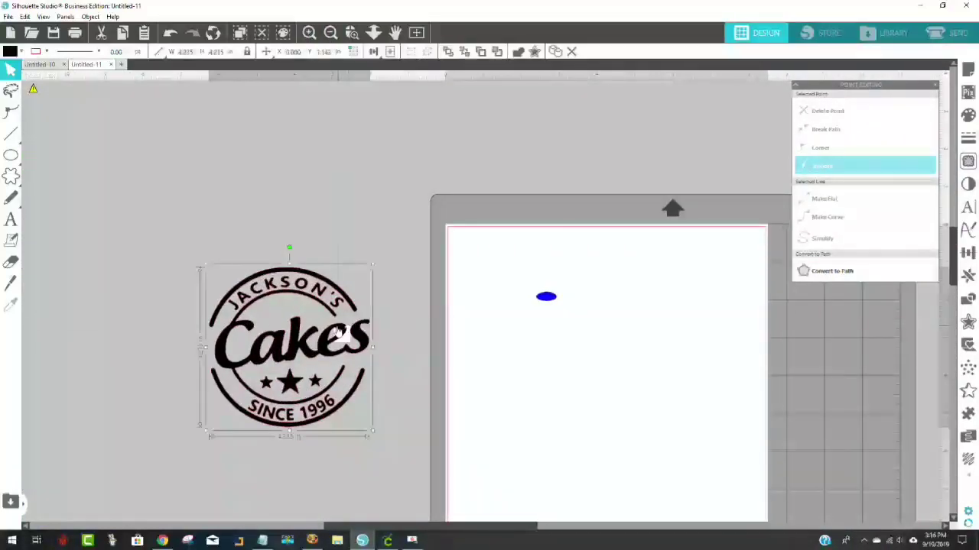
drag(341, 337, 341, 217)
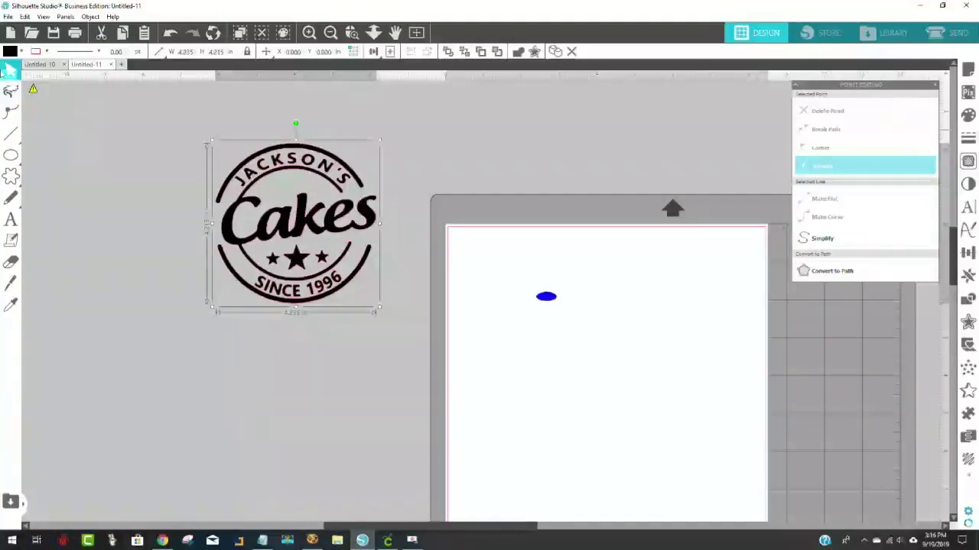
Fill the logo with bright pink and place it in the page's upper-left corner, with the blue ellipse moved above the page.
click(11, 52)
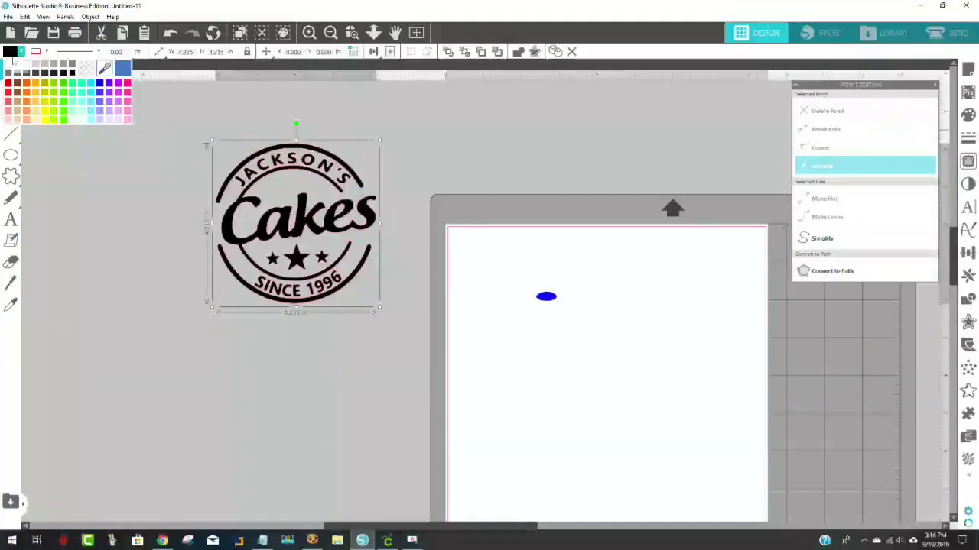
click(127, 84)
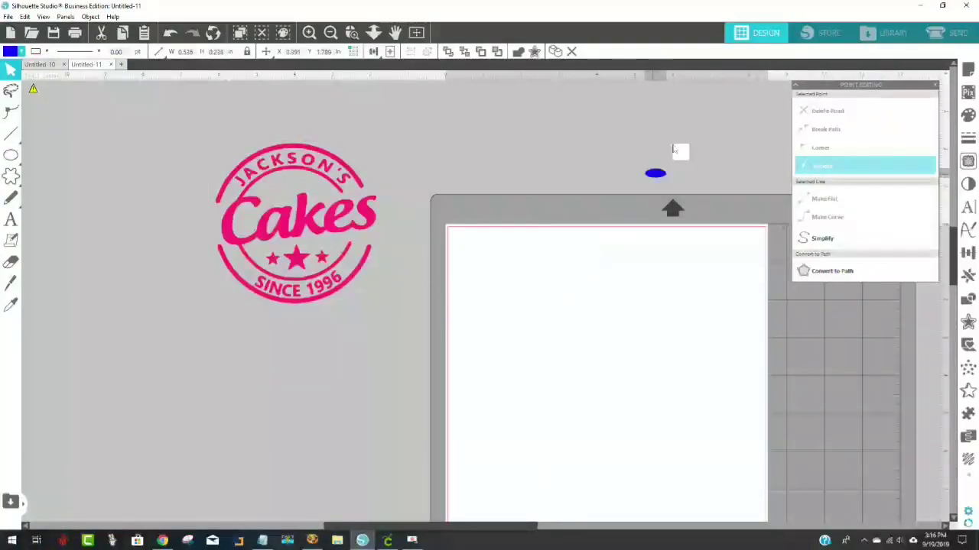
drag(334, 227, 570, 309)
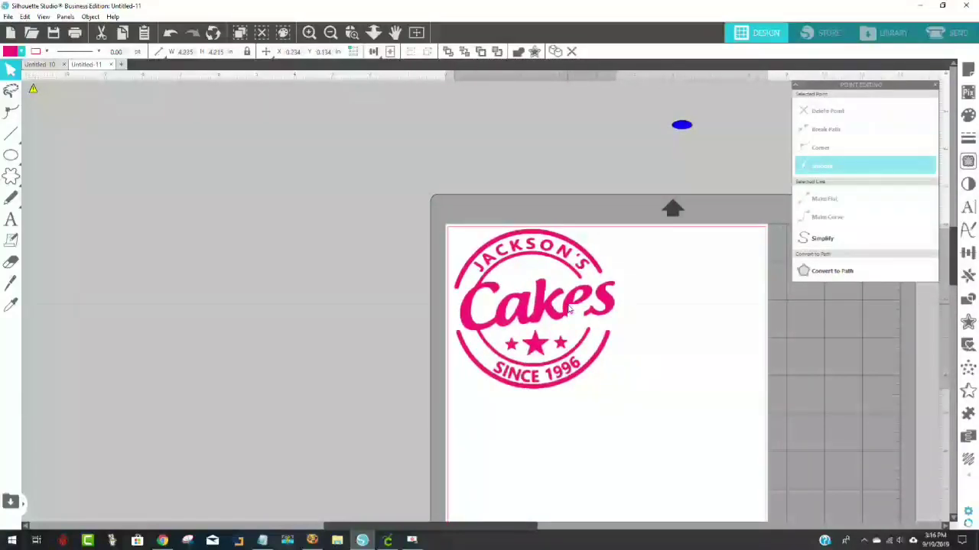
click(645, 321)
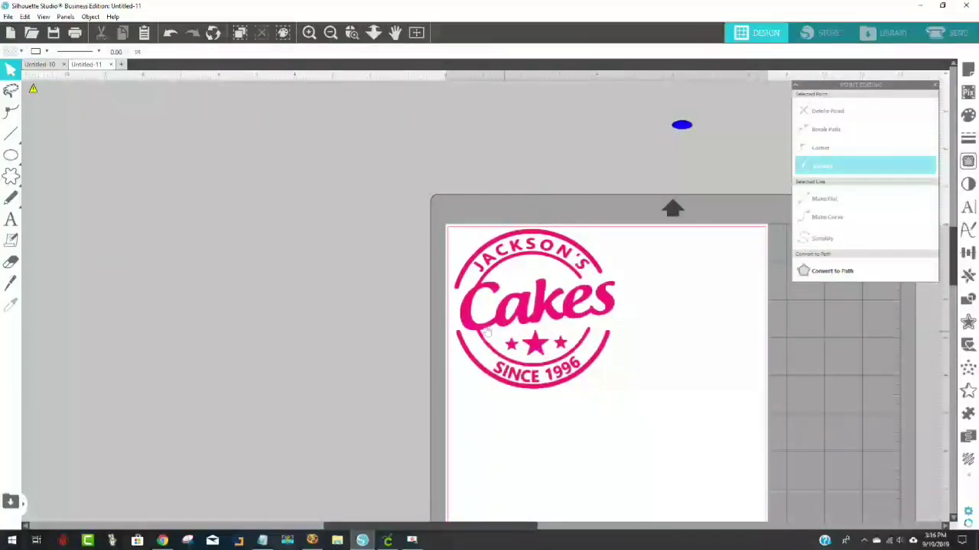
Release the pink logo's compound path and slightly nudge the separated Cakes lettering.
right_click(536, 321)
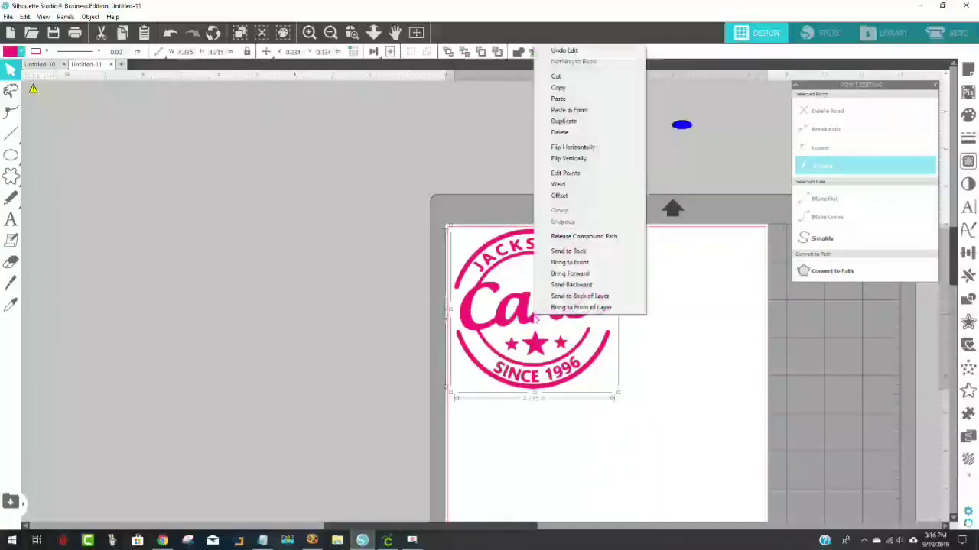
click(583, 237)
click(619, 309)
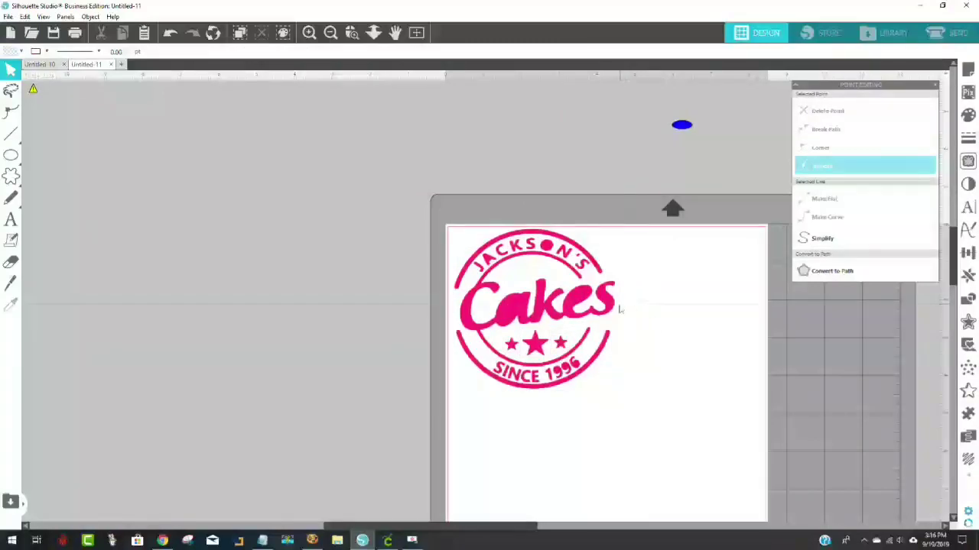
click(575, 312)
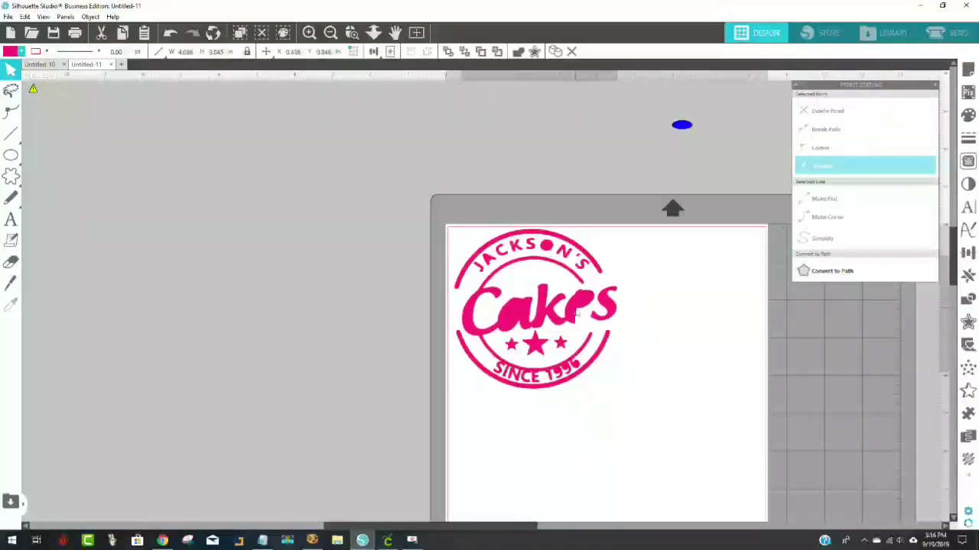
click(371, 191)
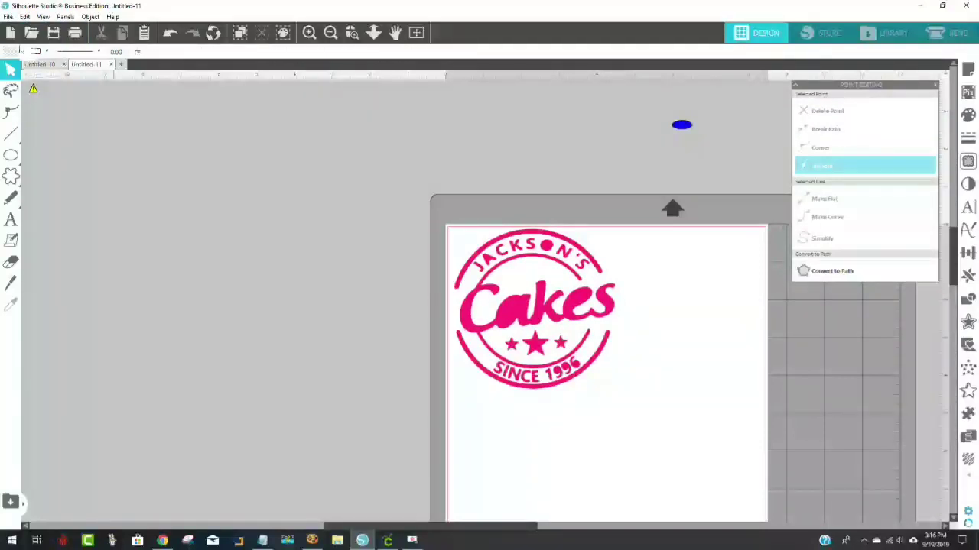
Fill the Cakes lettering, together with its attached inner ring, with purple.
click(510, 314)
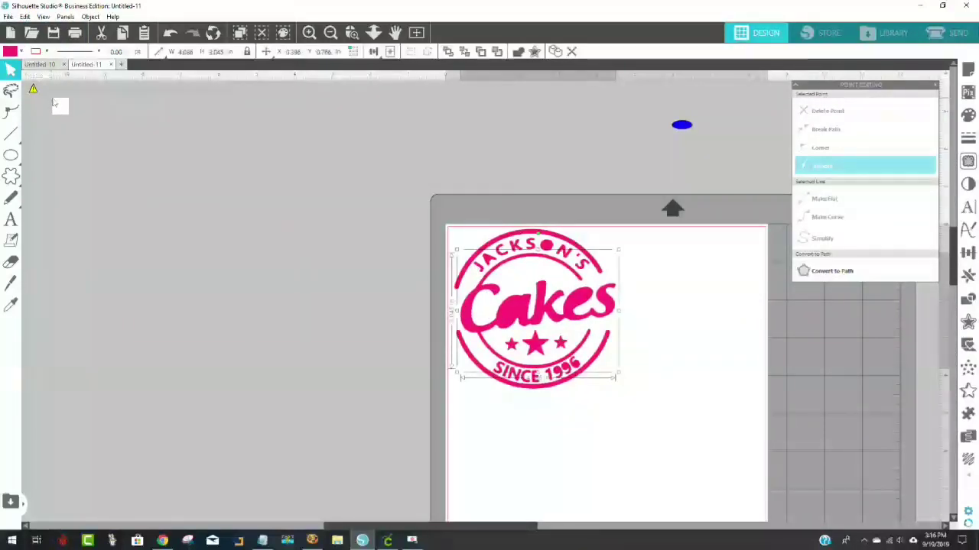
click(9, 51)
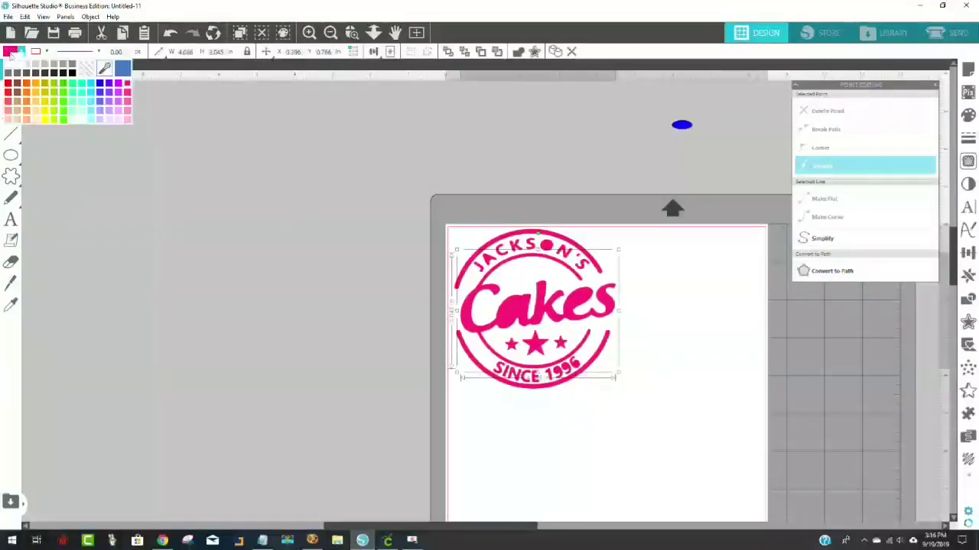
click(112, 94)
Make one compound path from all parts of the pink and purple logo and deselect it.
drag(644, 430, 375, 190)
click(90, 16)
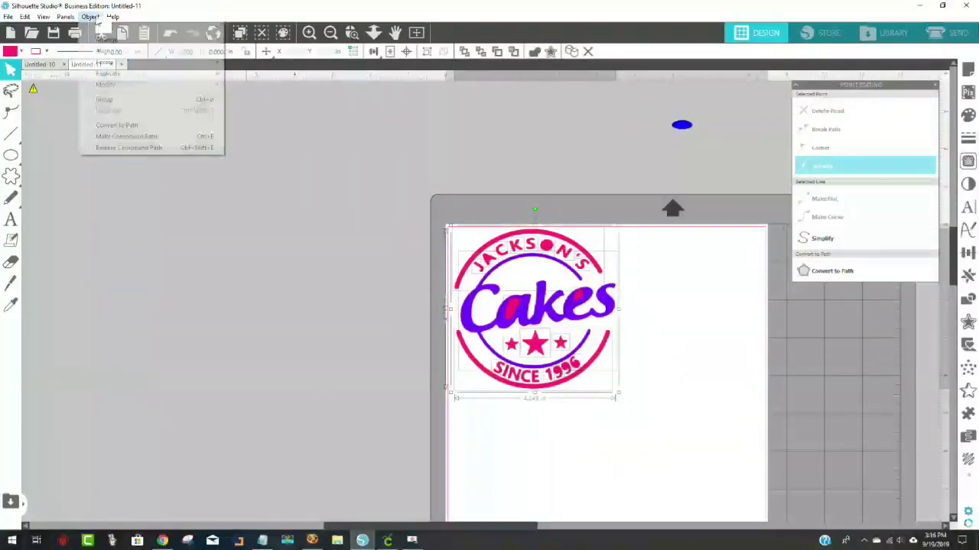
click(134, 137)
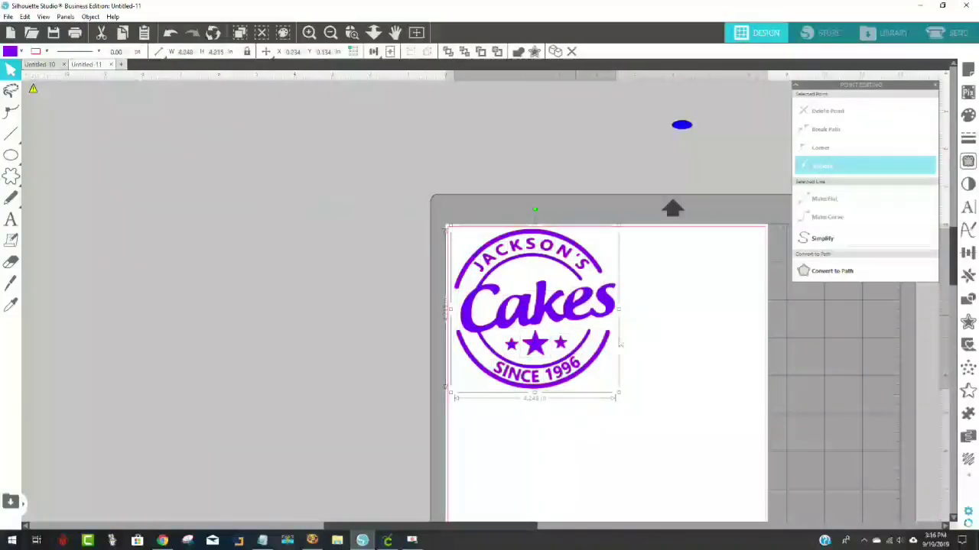
click(667, 382)
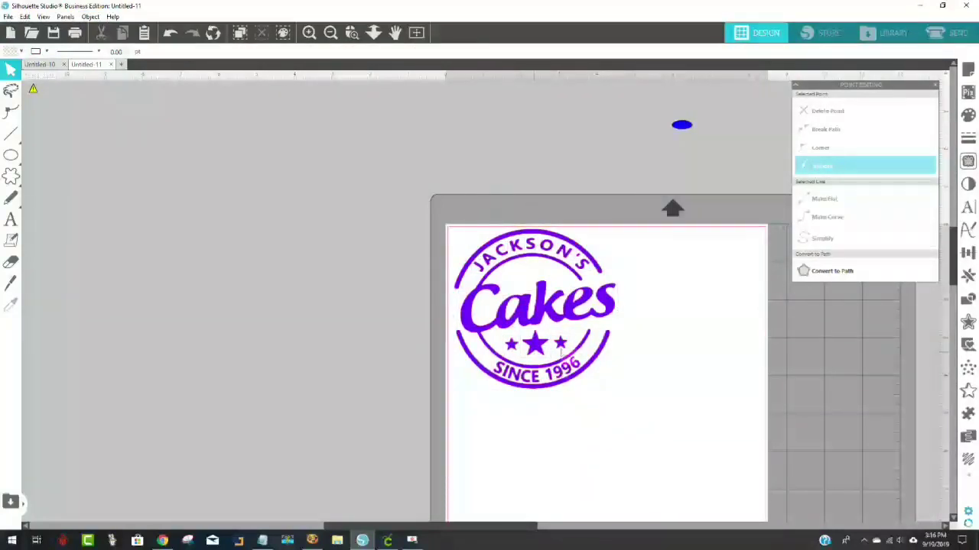
Move the purple logo off the page and release its compound path.
drag(550, 326, 348, 262)
right_click(348, 262)
click(405, 452)
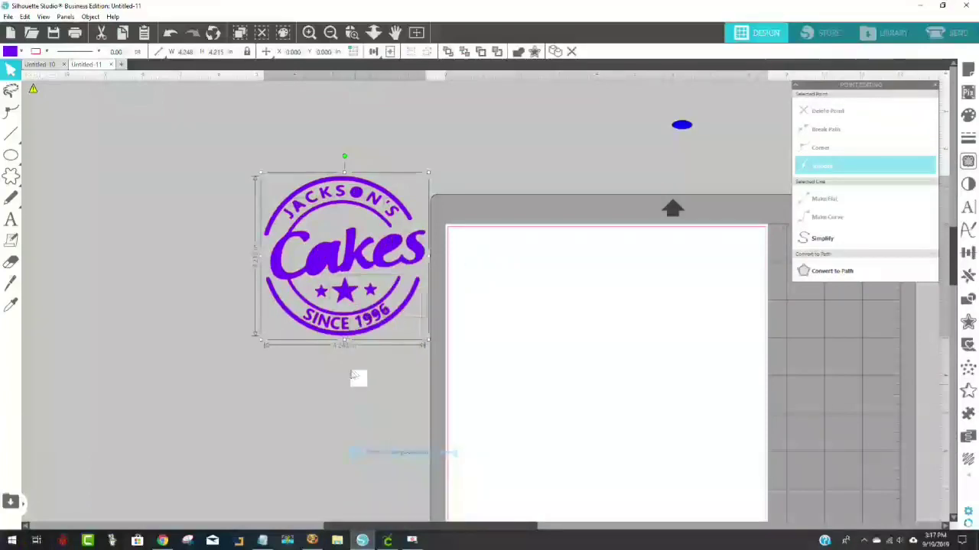
Pull the filled counter shape out of the letter "e" in Cakes and set it apart from the word.
click(382, 264)
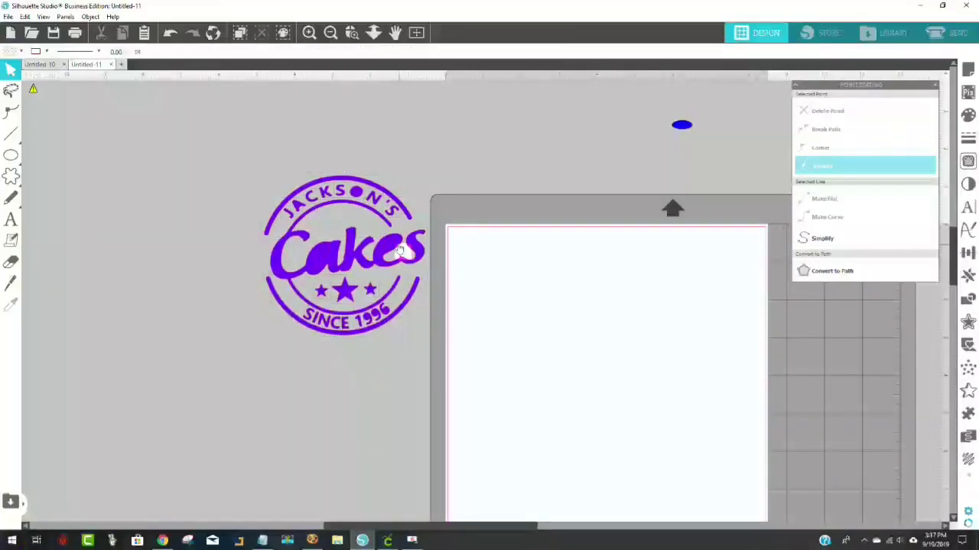
drag(420, 235, 468, 216)
click(474, 252)
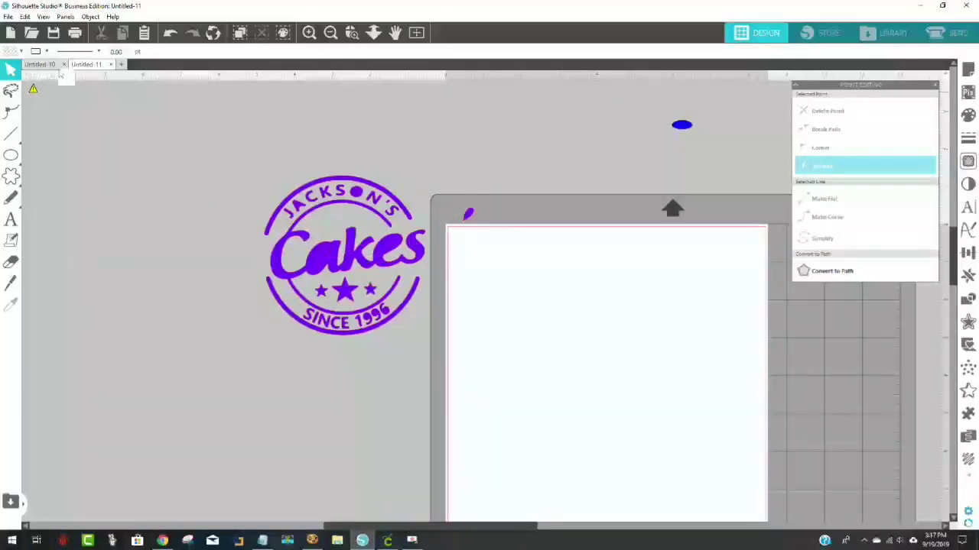
Undo the detached counter, the second release, the move, the compound path and the purple fill, back to the released pink logo.
click(168, 33)
click(169, 33)
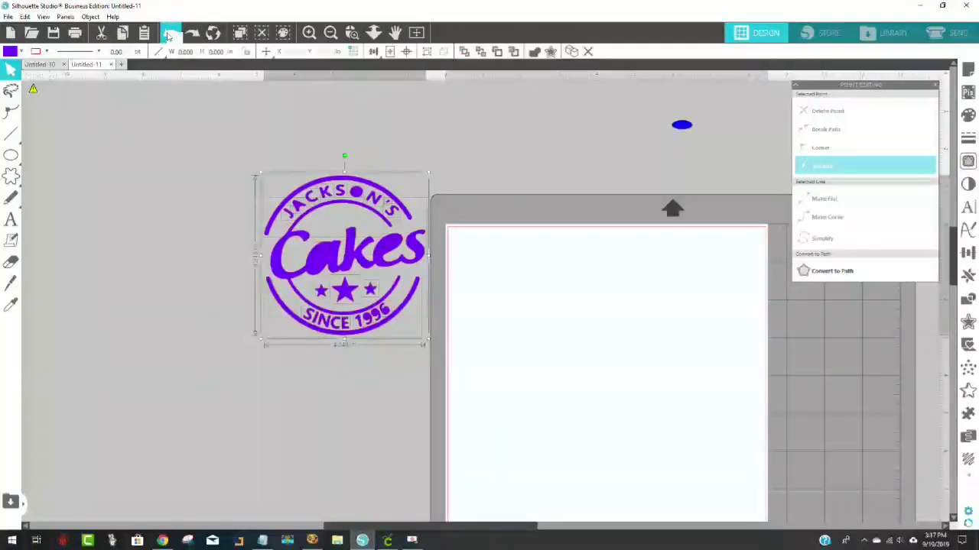
click(169, 33)
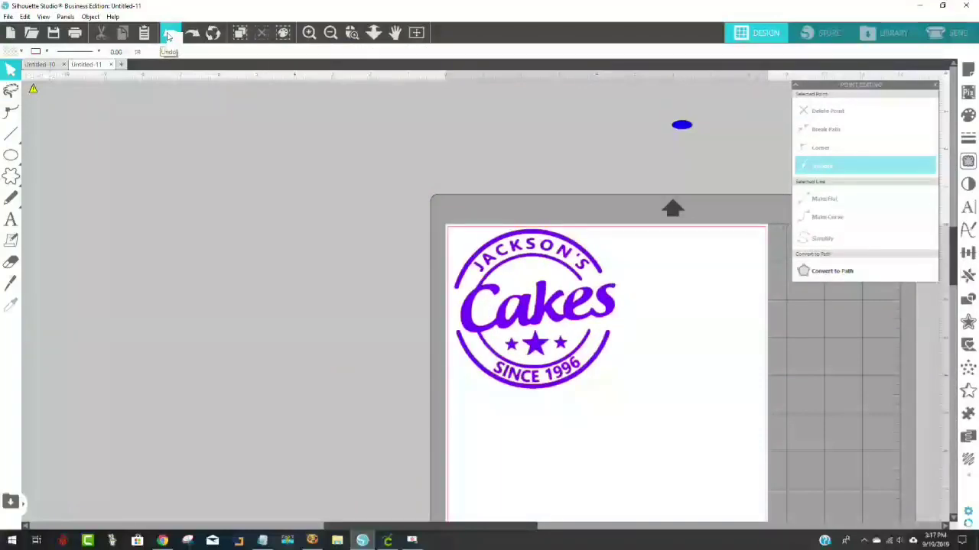
click(169, 33)
click(169, 33)
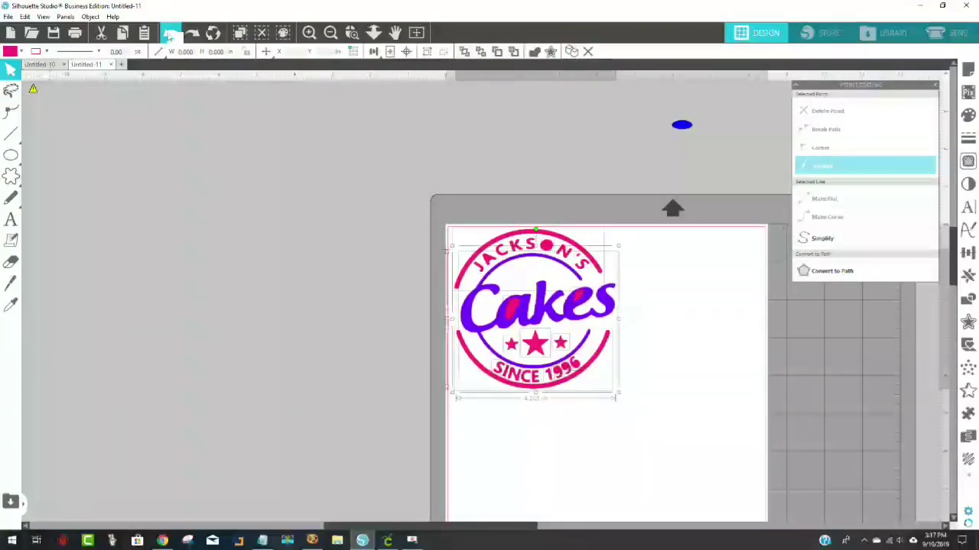
click(169, 33)
click(169, 33)
click(169, 33)
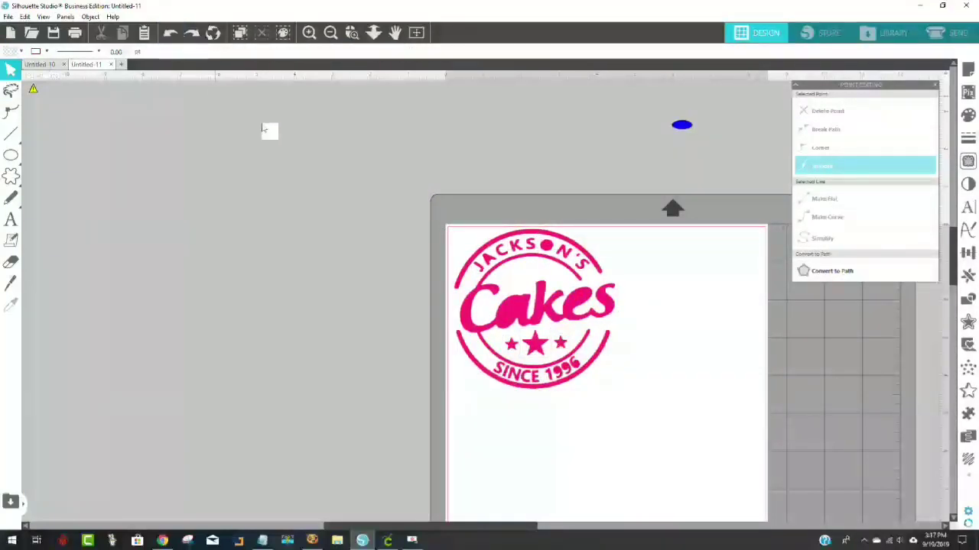
click(169, 32)
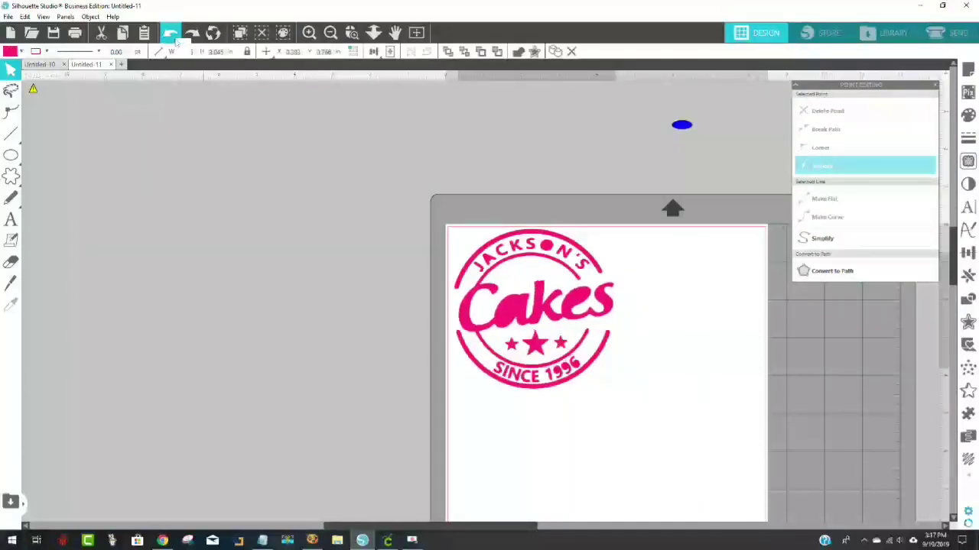
click(169, 33)
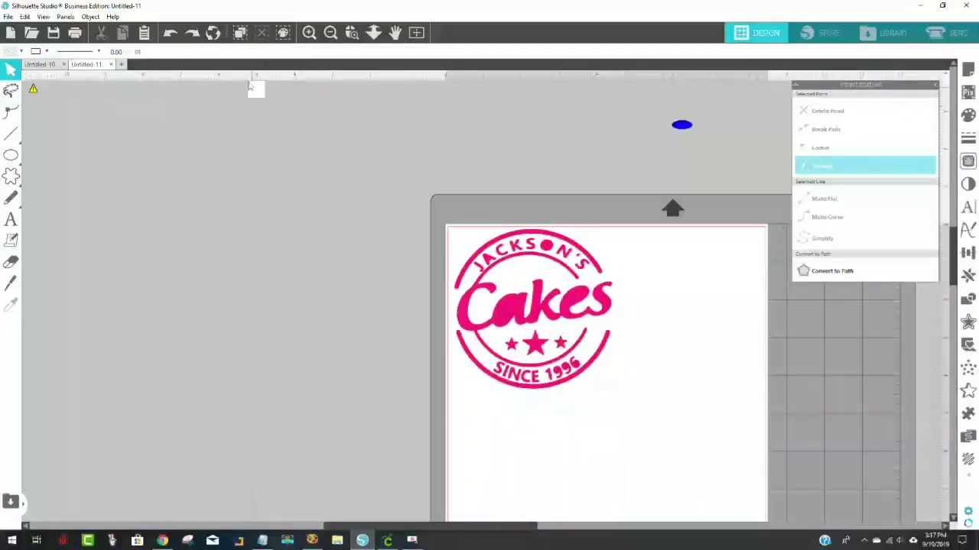
click(192, 32)
Select all pieces of the pink logo, make them a compound path and deselect it.
drag(634, 406, 586, 375)
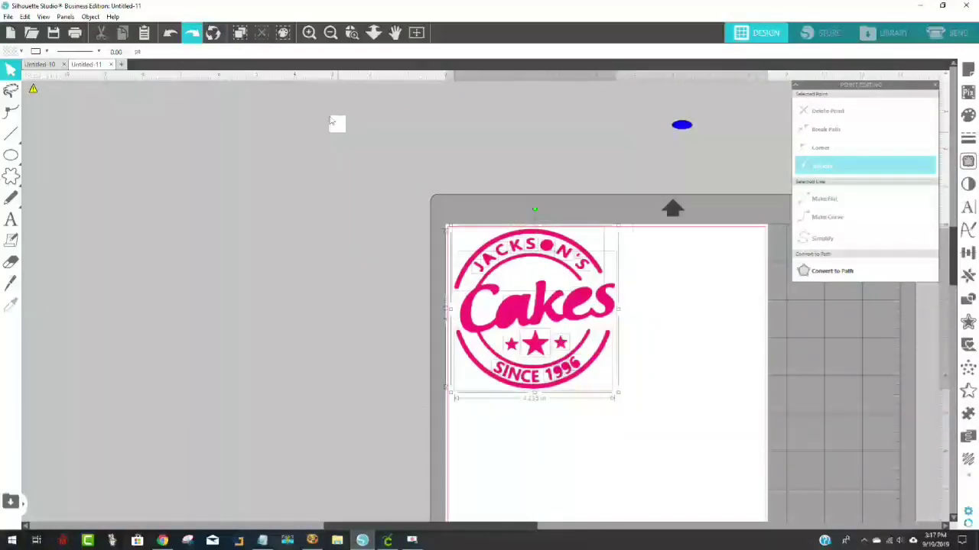
click(90, 16)
click(143, 140)
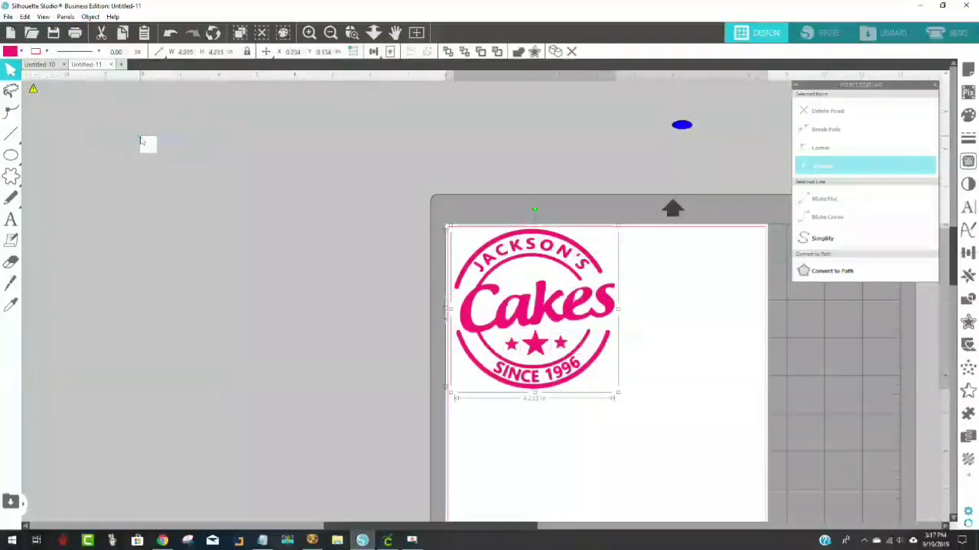
click(546, 406)
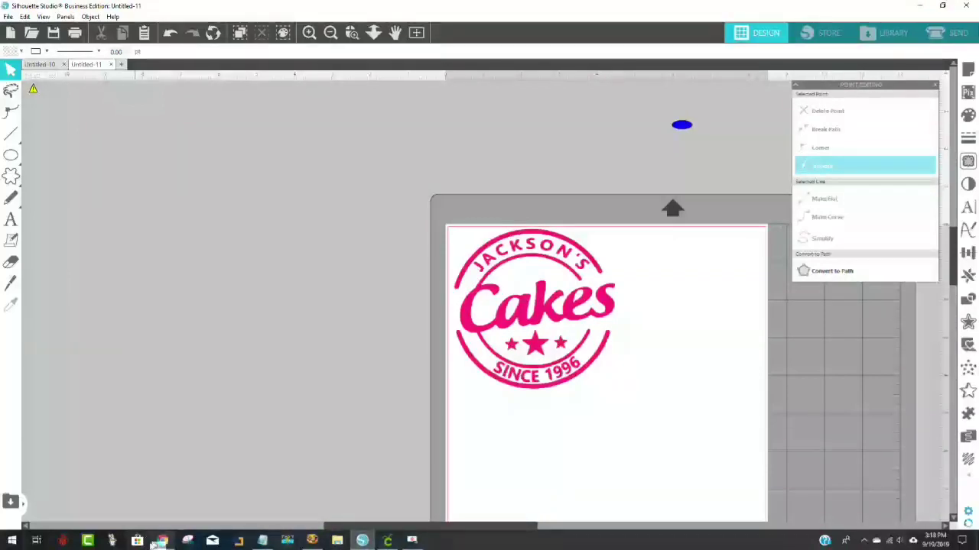
Switch to the "LINKS for YOUTUBE" file in Notepad and highlight the website line at the start of the list.
mouse_move(162, 542)
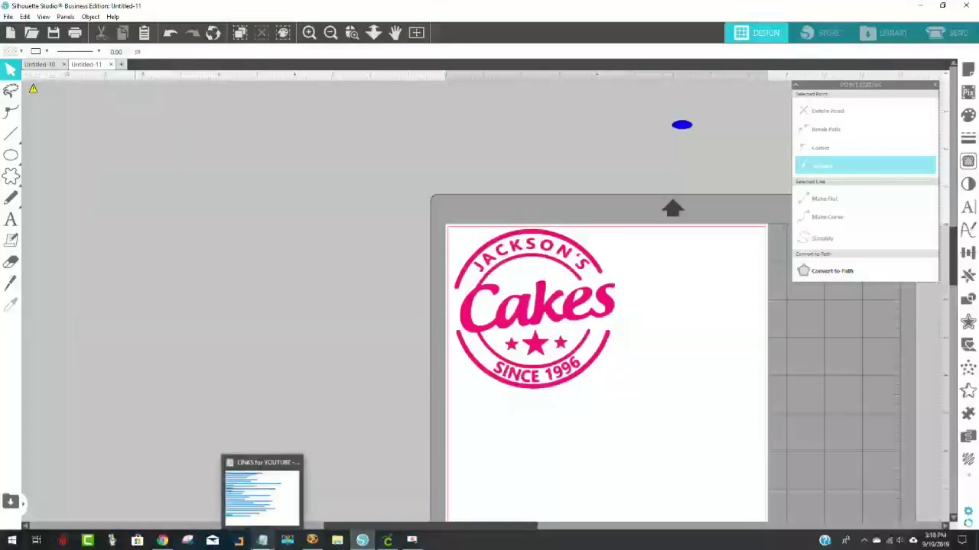
click(262, 541)
click(531, 160)
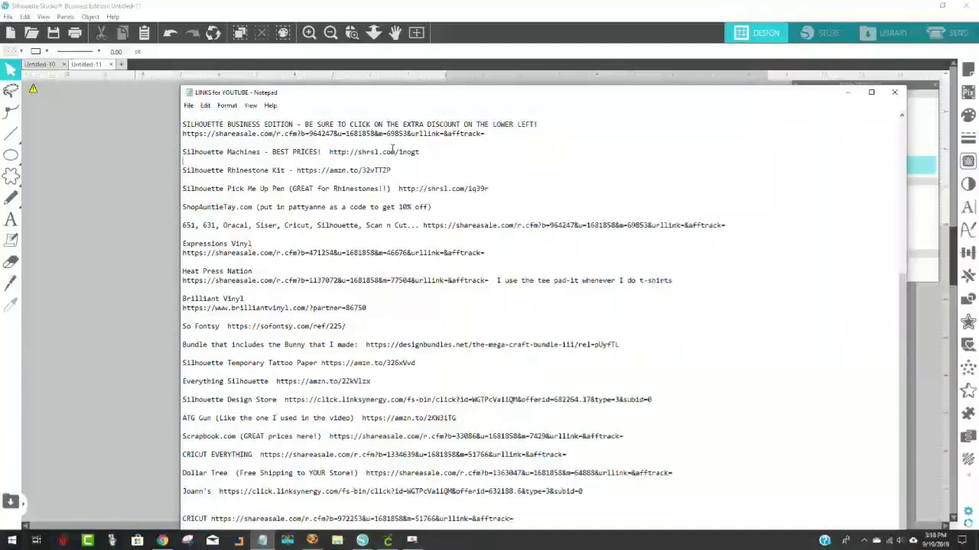
scroll(329, 145, up, 8)
drag(183, 124, 339, 119)
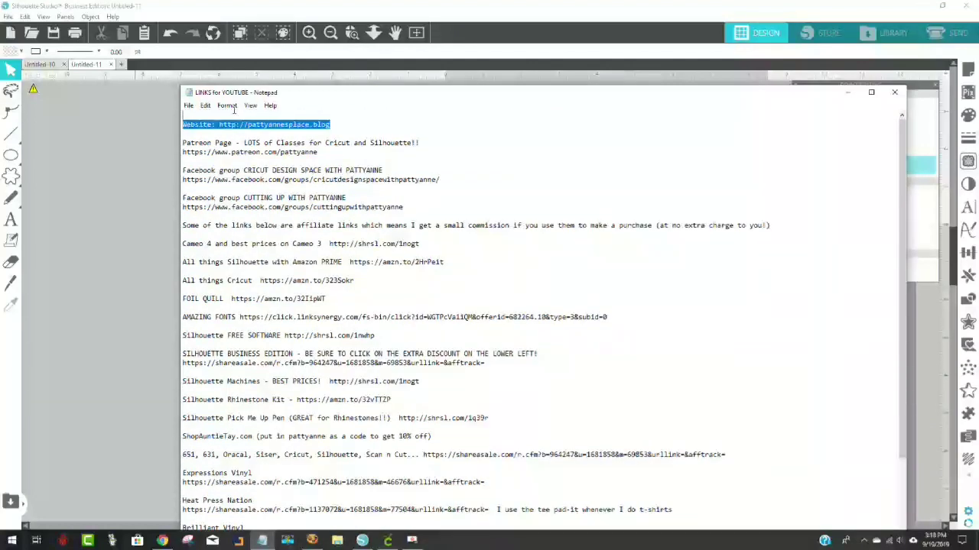
click(183, 125)
key(shift+End)
right_click(191, 121)
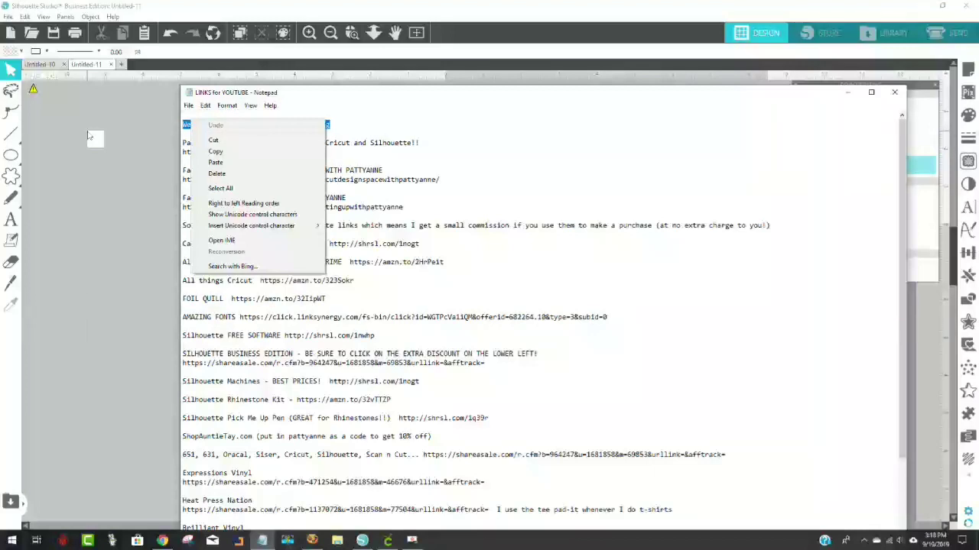
click(444, 112)
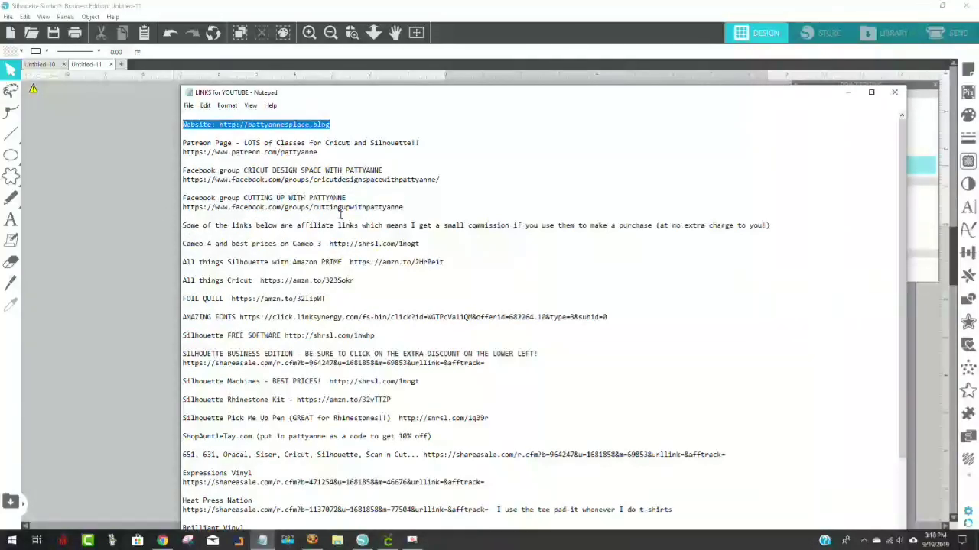
Look through the list of class, supplier and machine links, ending back at its beginning.
scroll(353, 237, down, 6)
scroll(353, 237, down, 2)
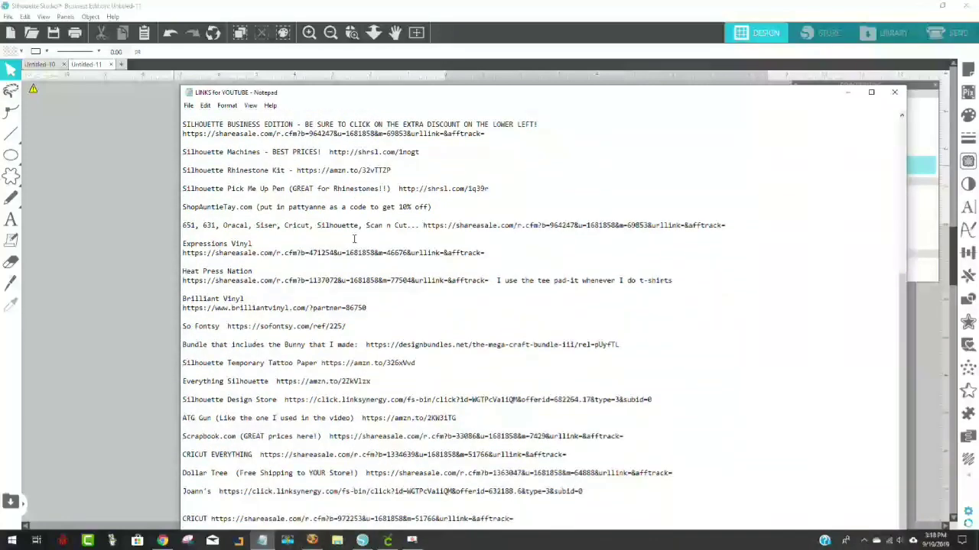
scroll(353, 239, up, 8)
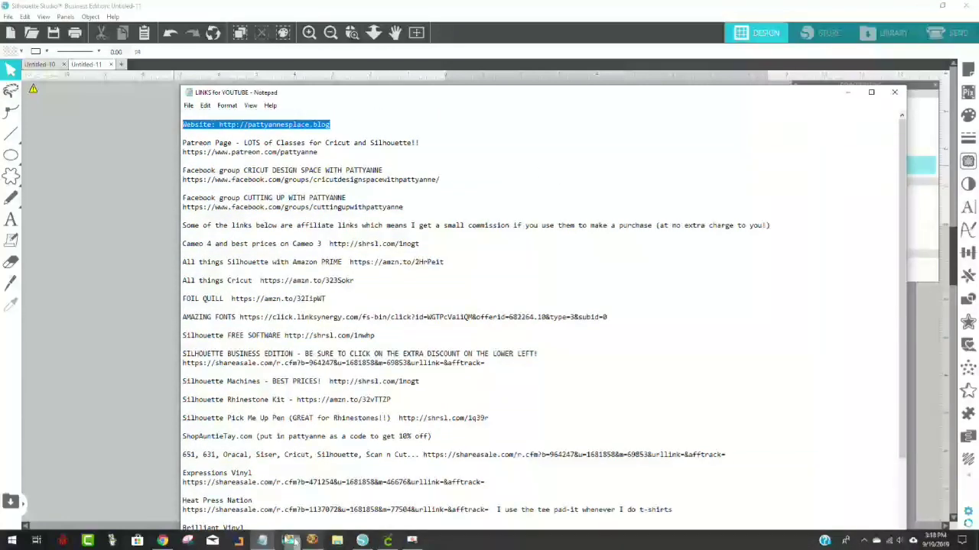
Switch back to Silhouette Studio and center the page with the pink Jackson's Cakes logo in view.
click(361, 541)
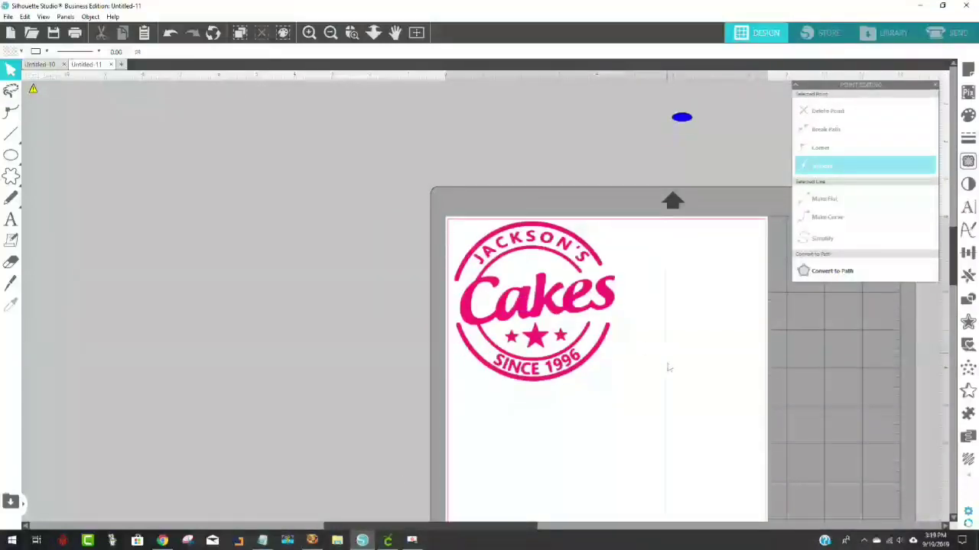
scroll(669, 370, down, 3)
scroll(669, 371, down, 1)
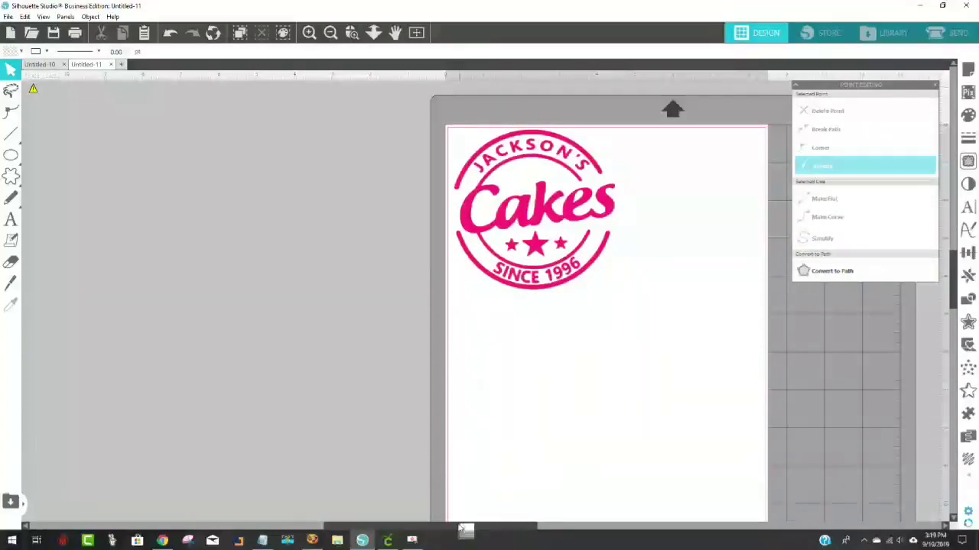
drag(466, 526, 600, 501)
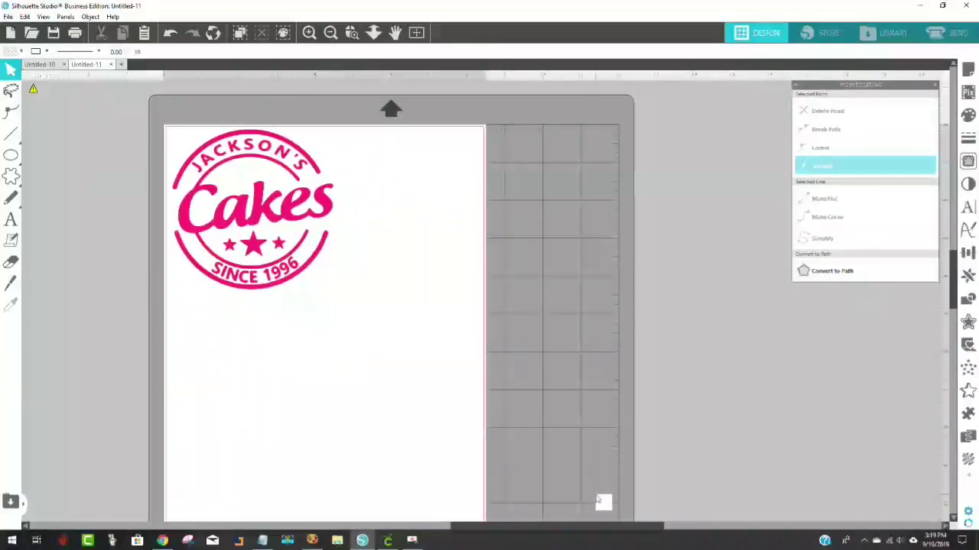